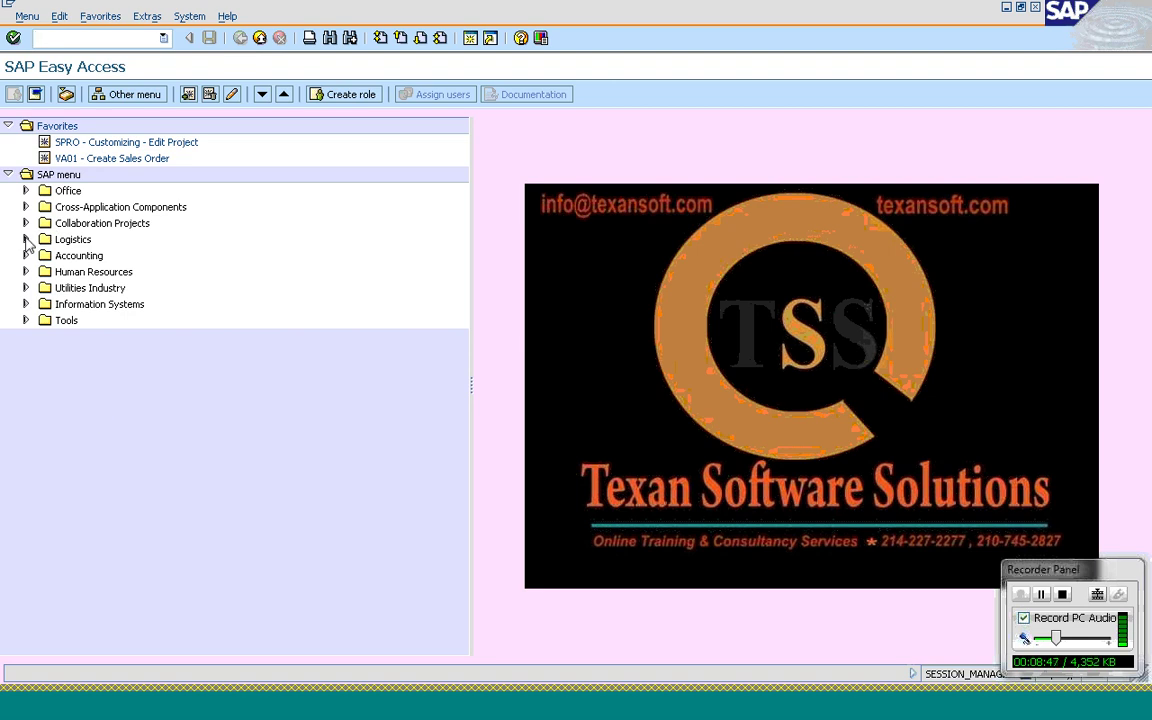
Step: Open the VA01 Create transaction for sales orders from the SAP menu and start an order of type OR
click(25, 239)
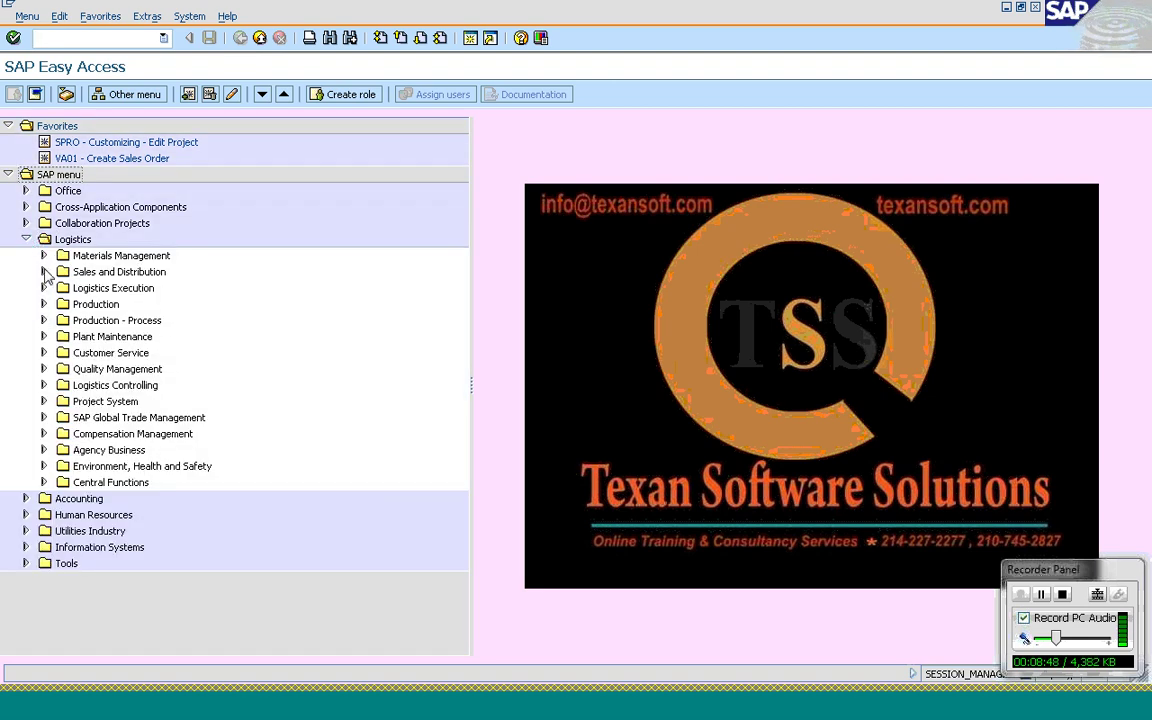
click(43, 272)
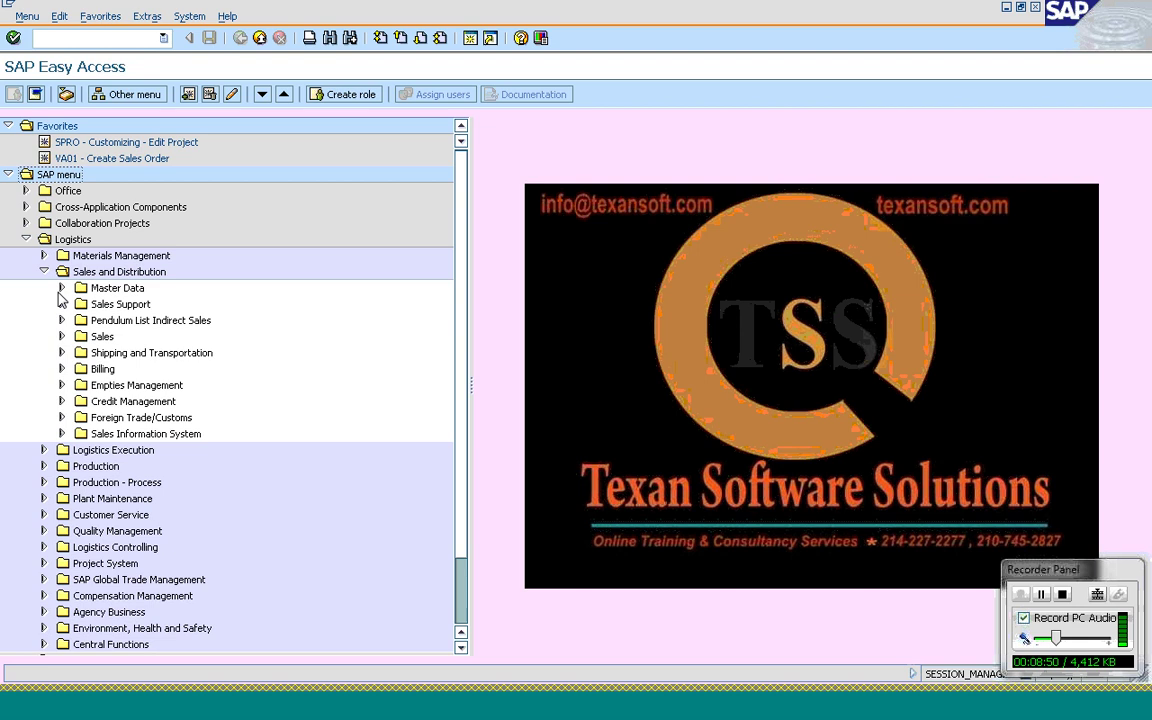
click(61, 336)
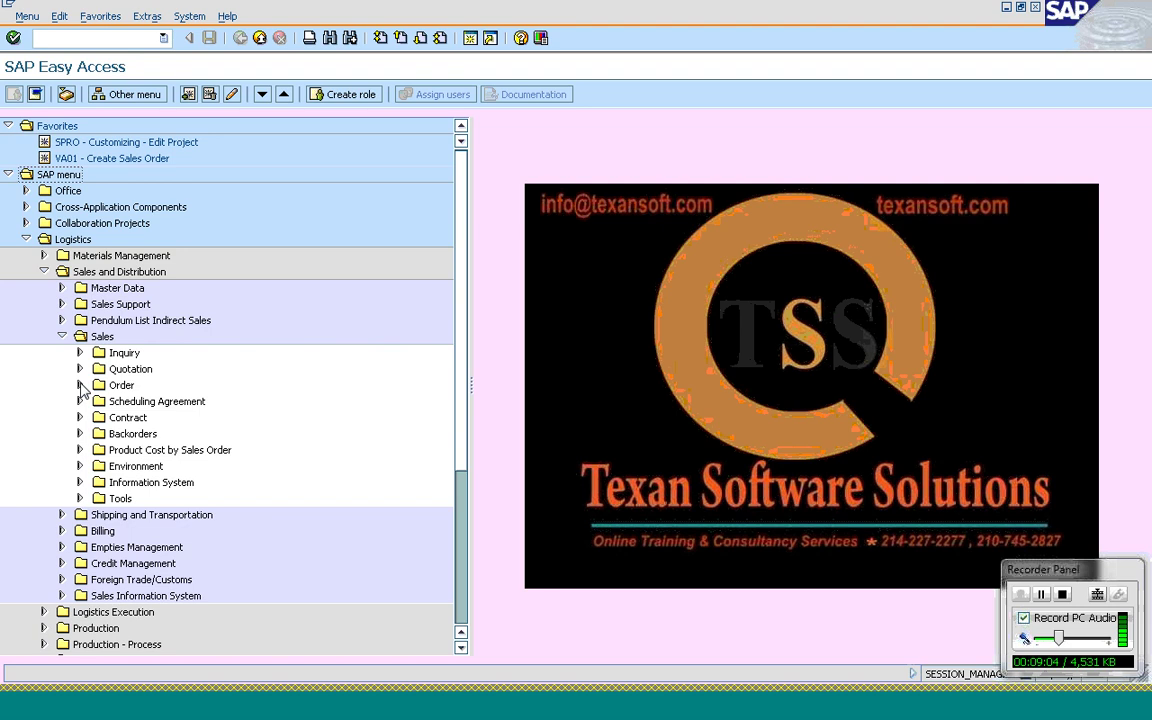
click(80, 386)
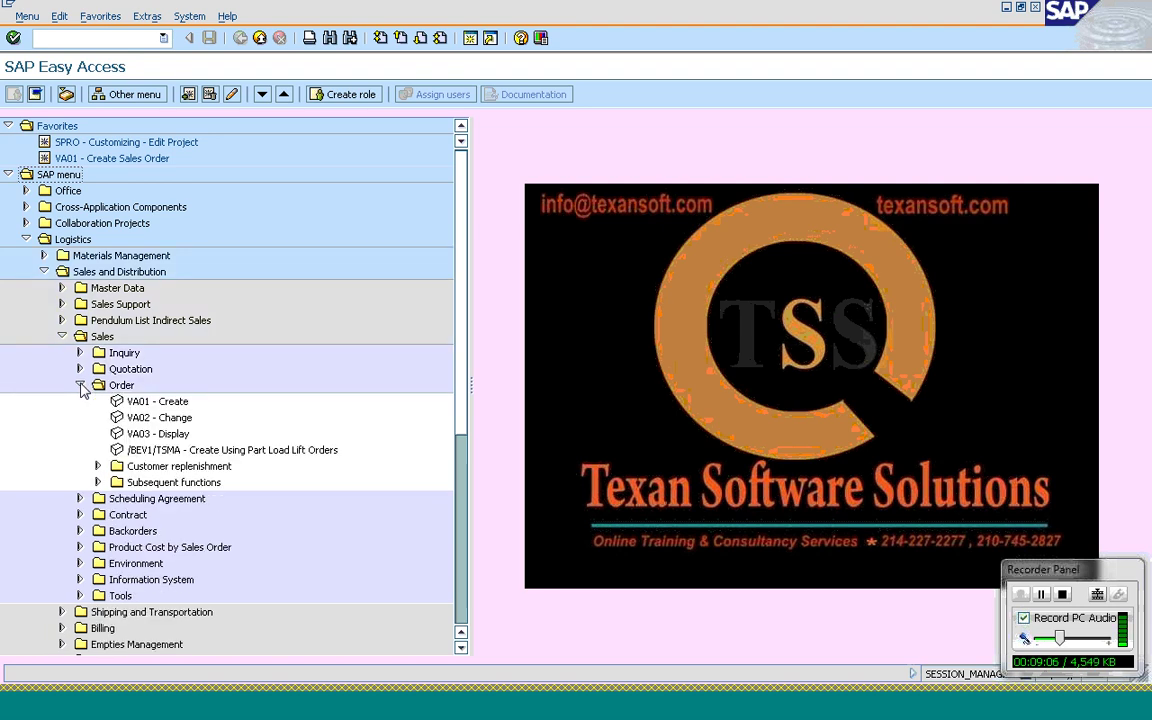
click(80, 386)
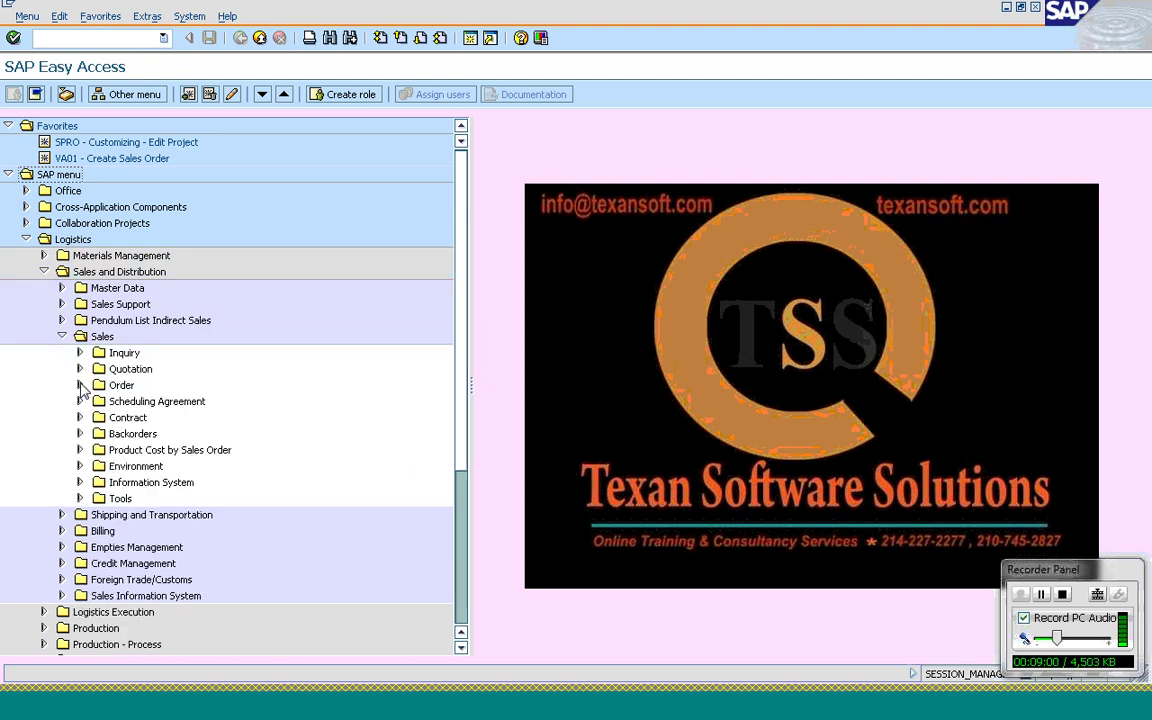
click(80, 386)
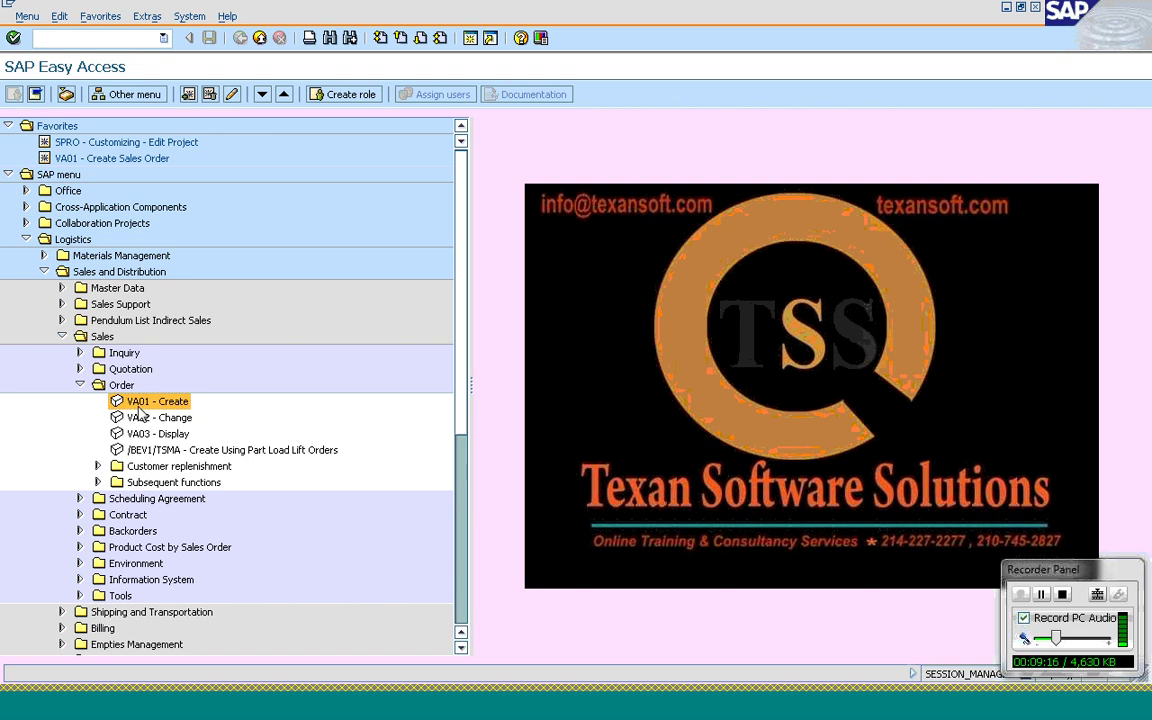
double_click(137, 405)
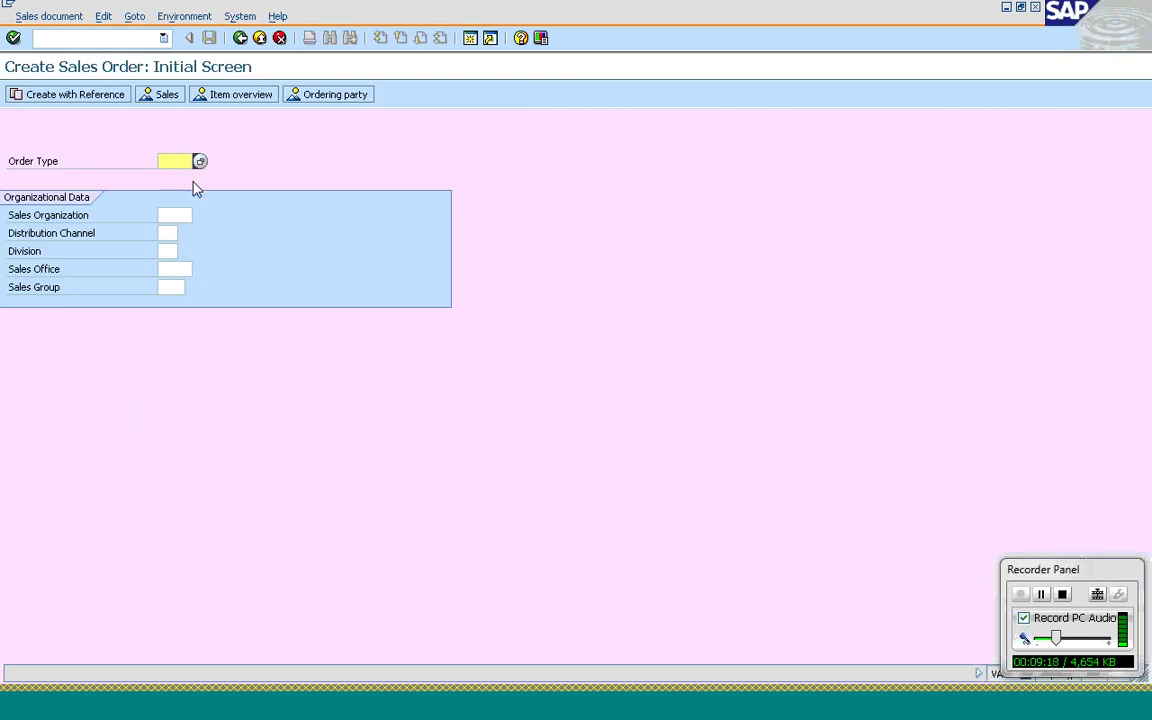
text(OR)
key(Return)
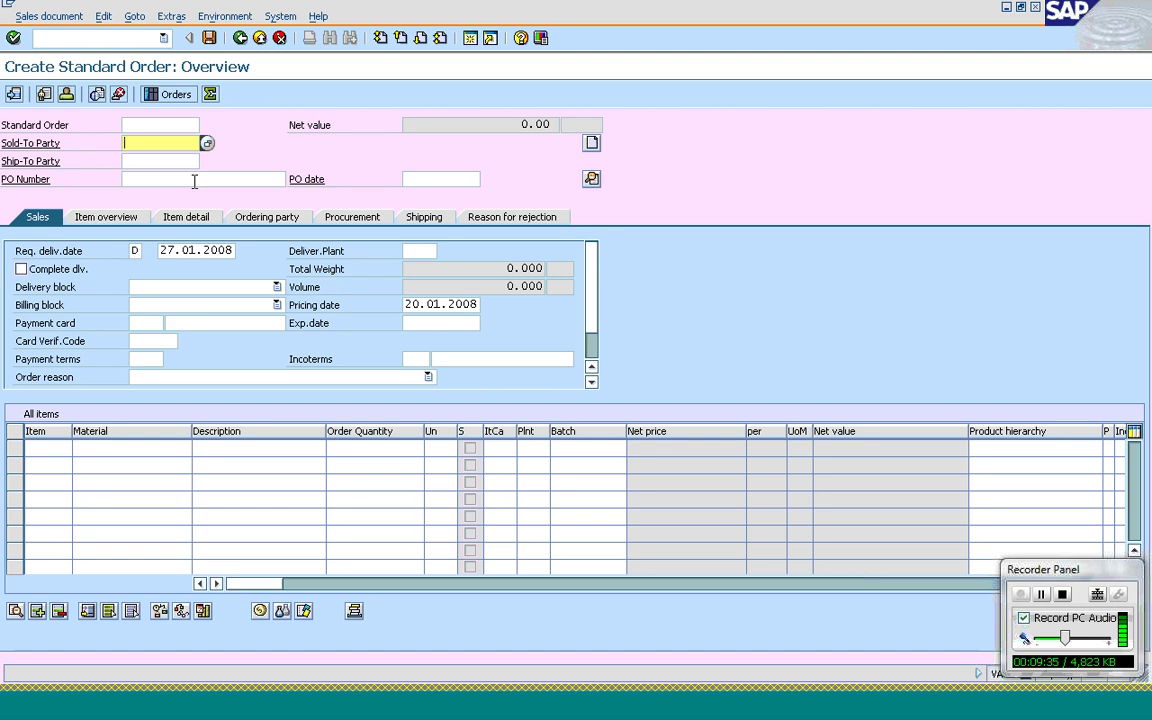
Step: Enter the customer number as sold-to party and the text "PO Number" as the order's PO number
text(T-S)
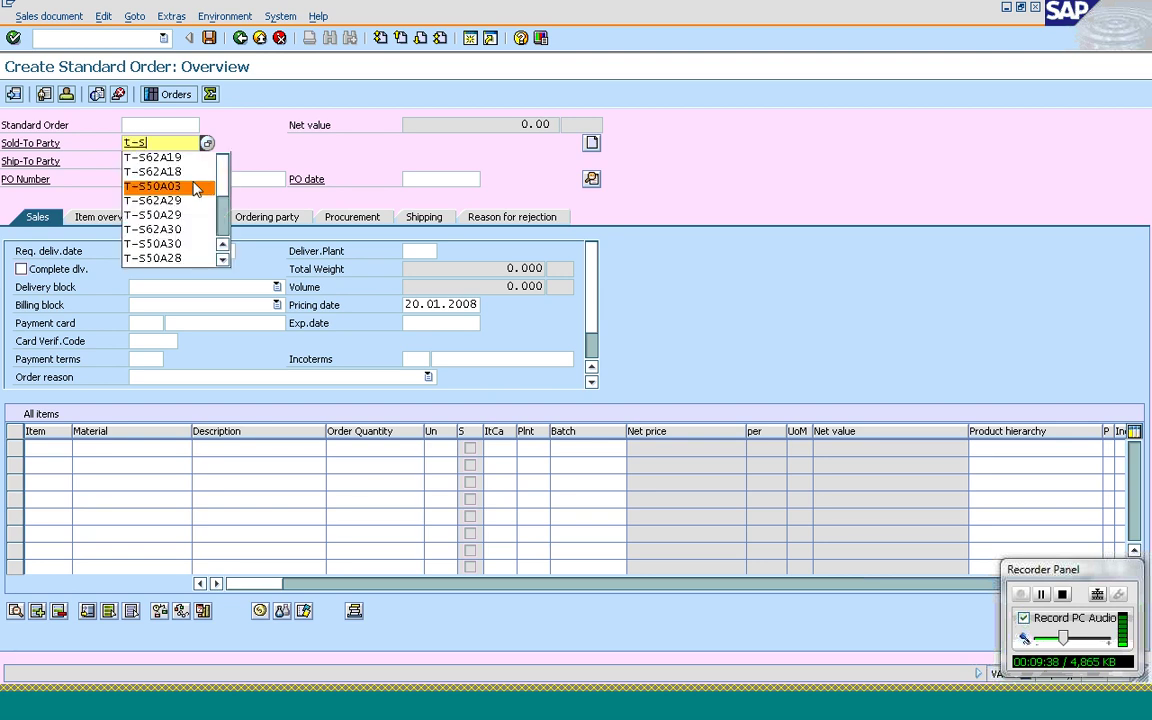
text(62a)
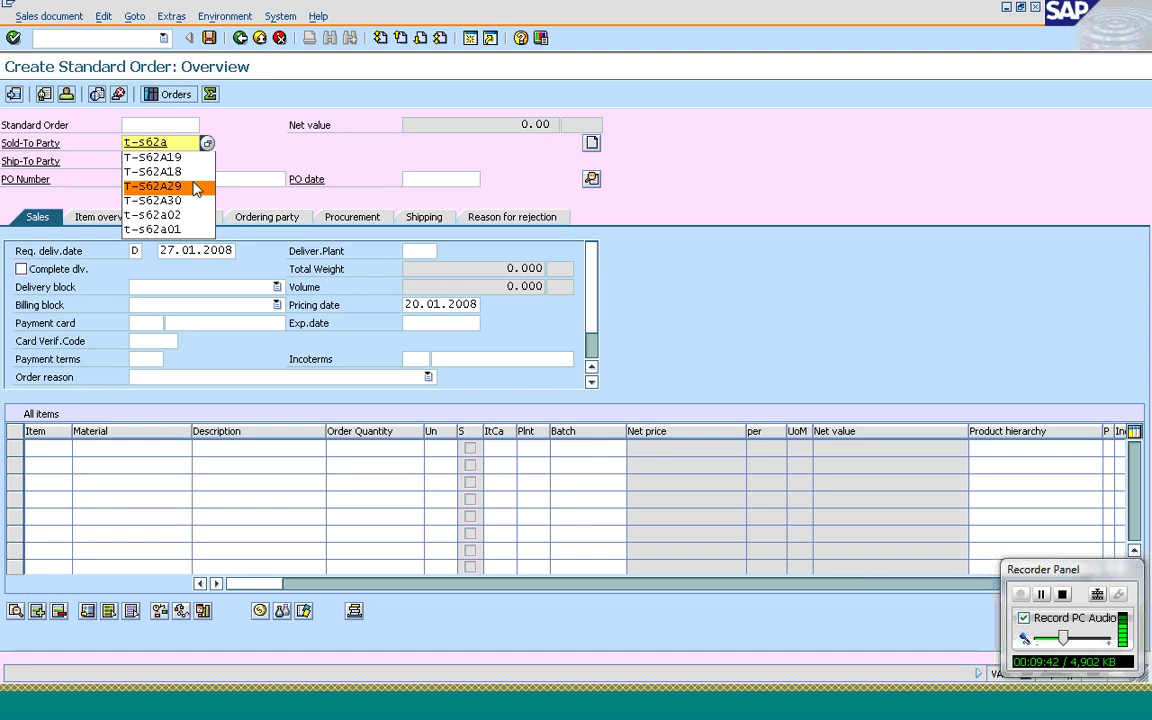
text(0)
click(194, 174)
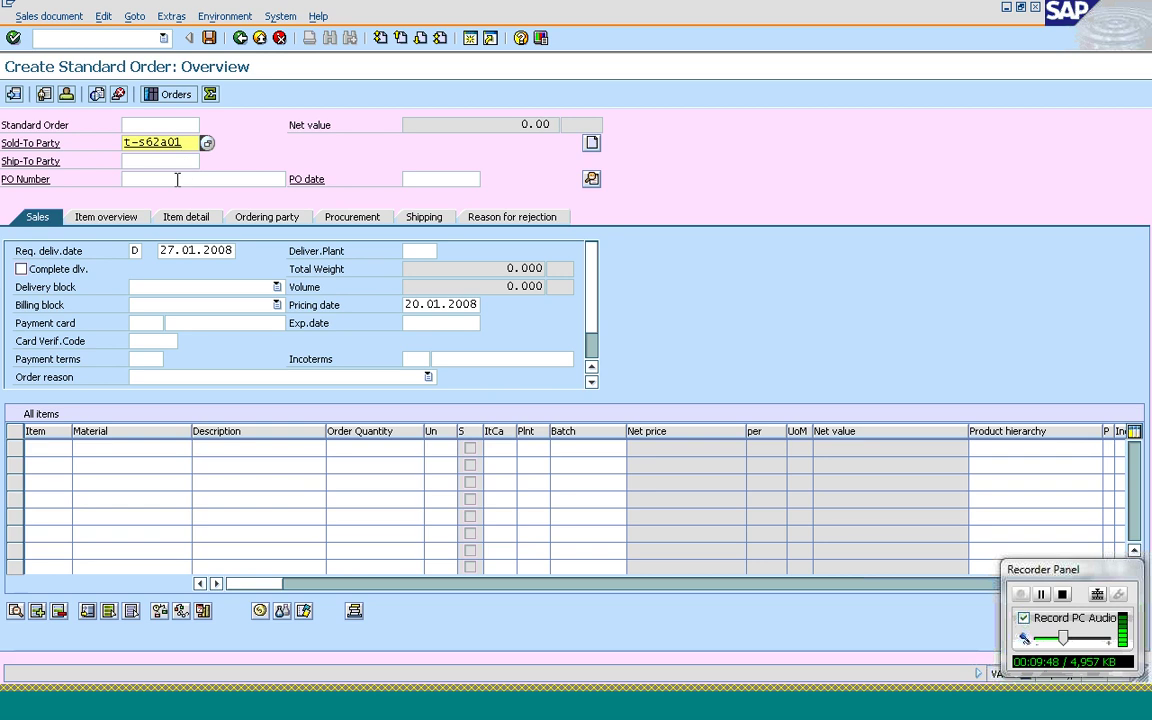
click(177, 180)
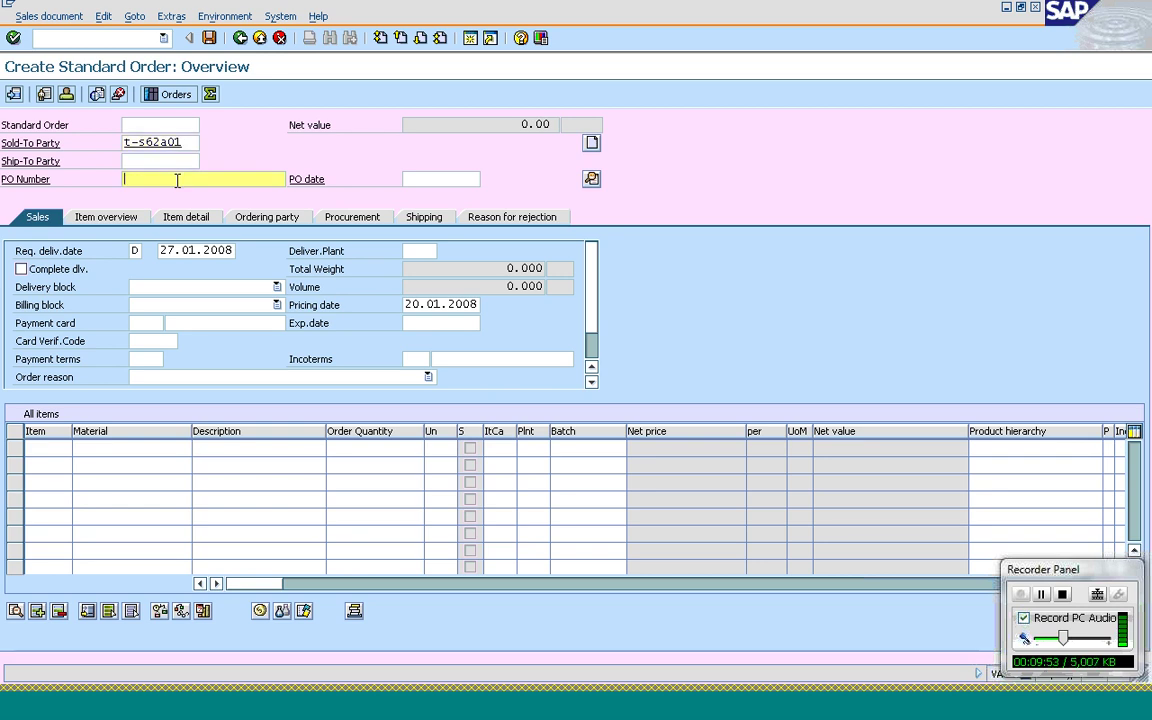
text(PO)
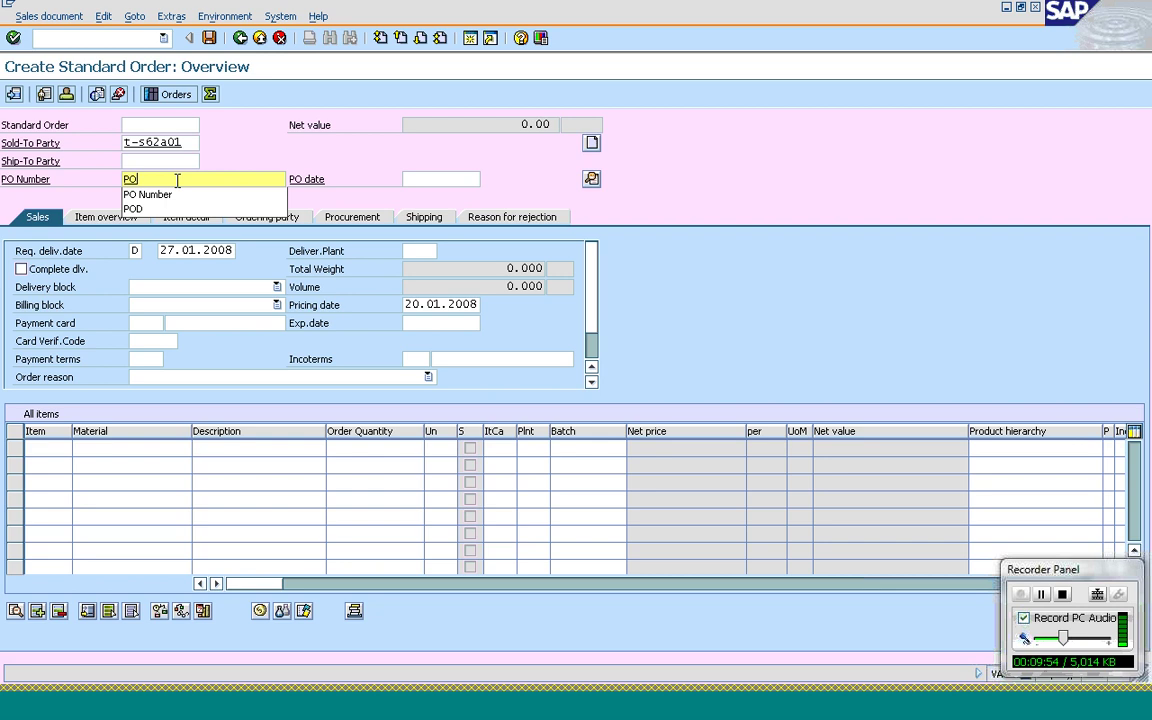
text( Numbe)
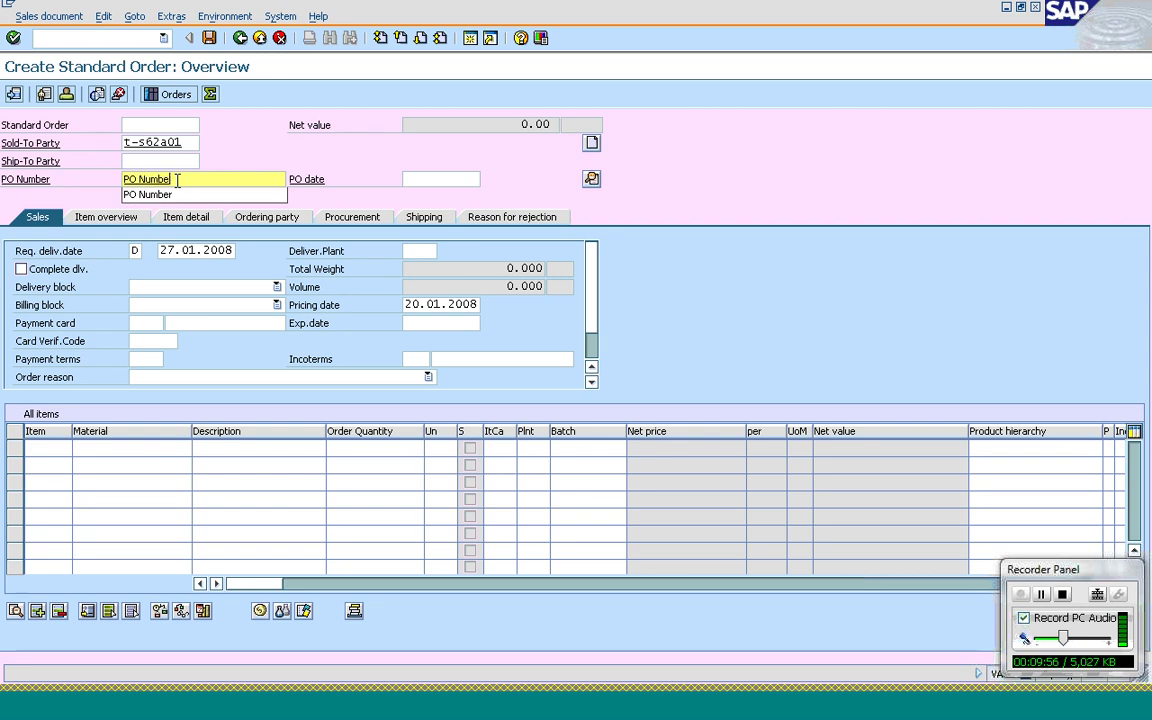
text(r)
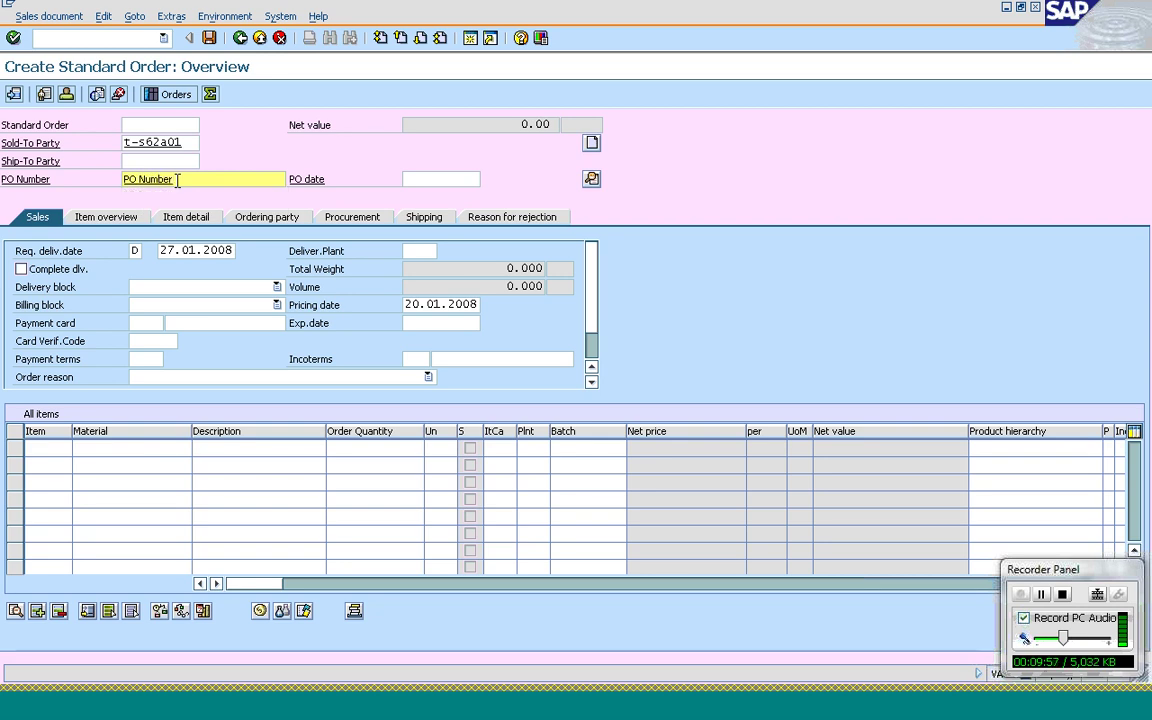
Step: Enter material t-ata01 with order quantity 2 on the first item line
click(91, 452)
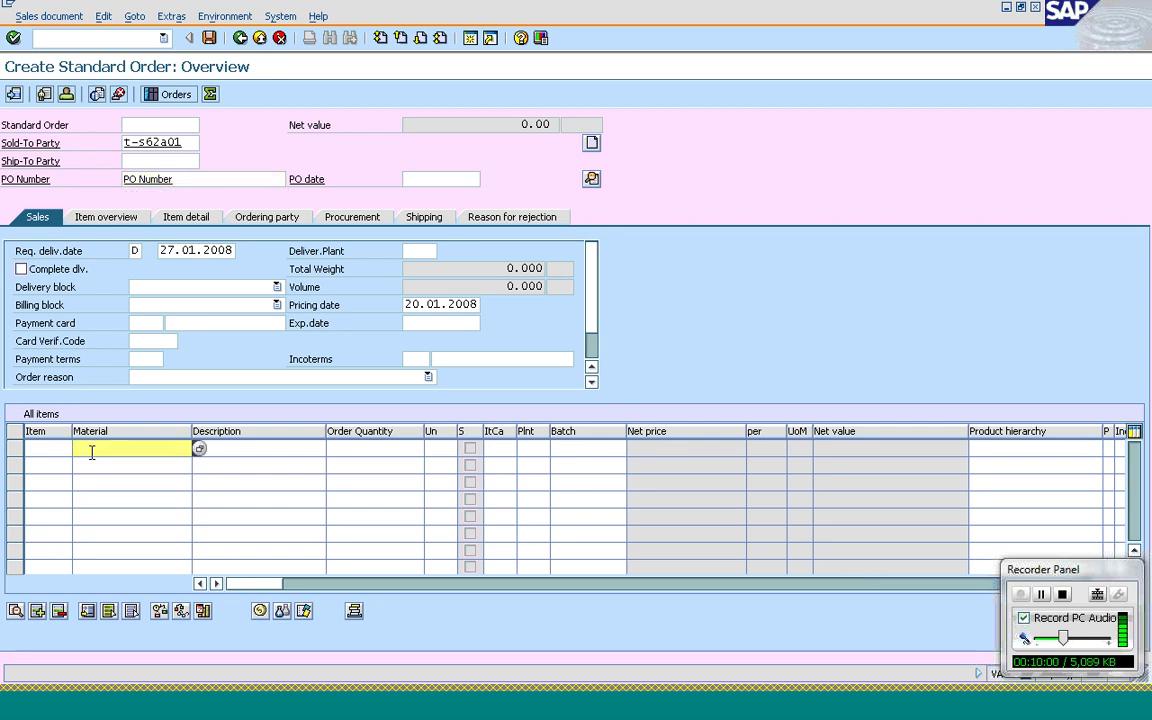
text(t)
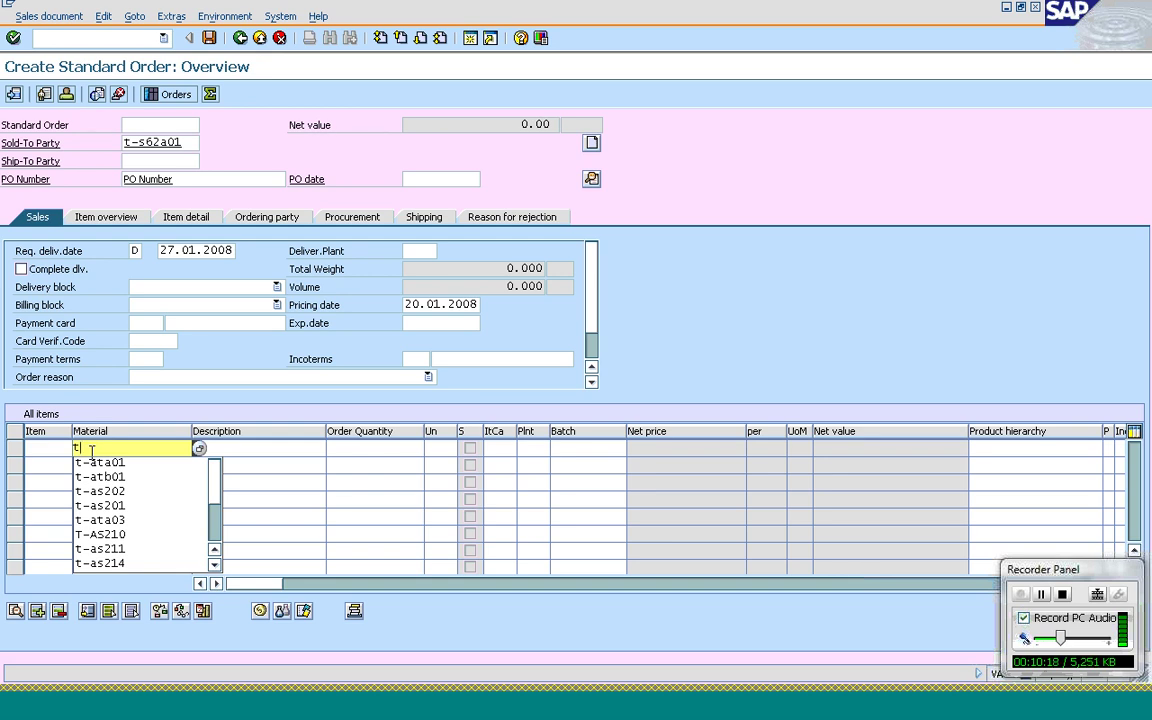
text(-)
text(ata01)
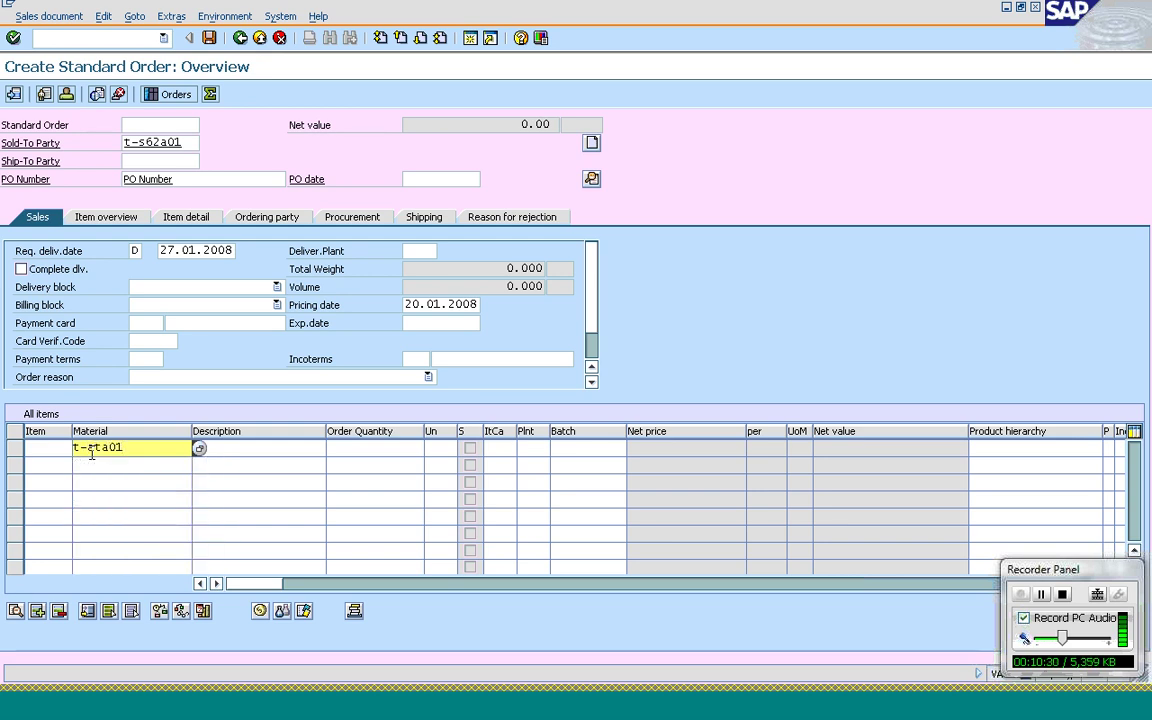
key(Tab)
key(Tab)
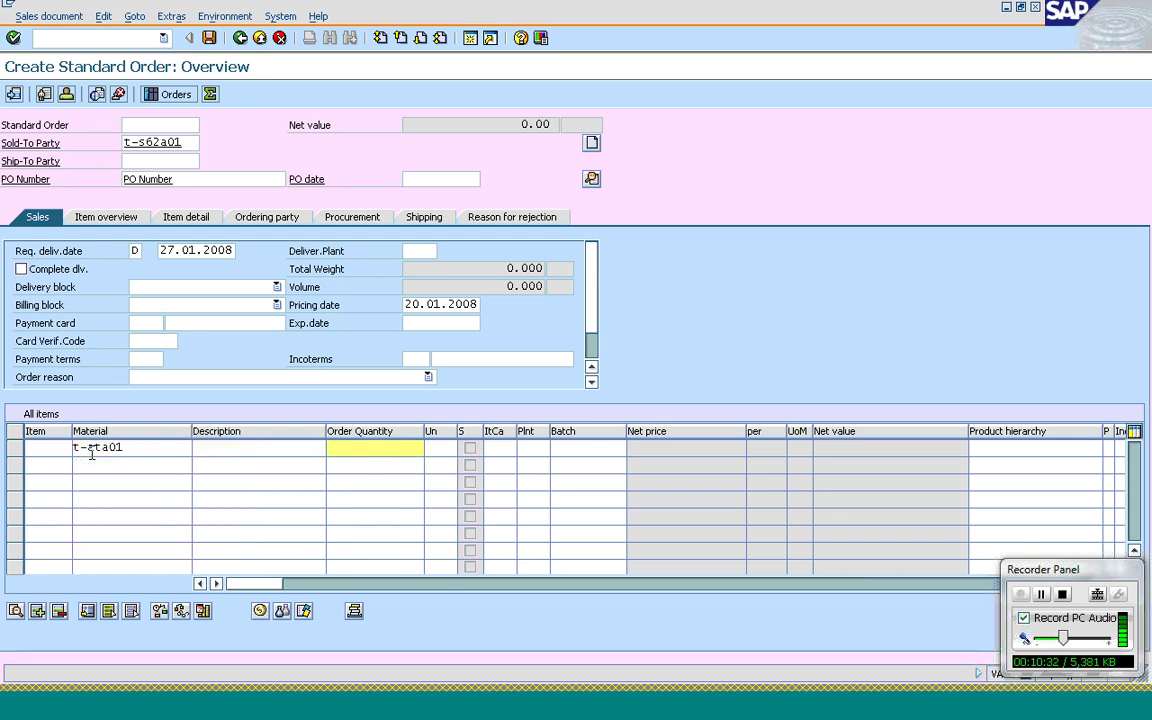
text(2)
Step: Enter material t-atb01 with order quantity 2 on the second item line and submit the order data
click(88, 465)
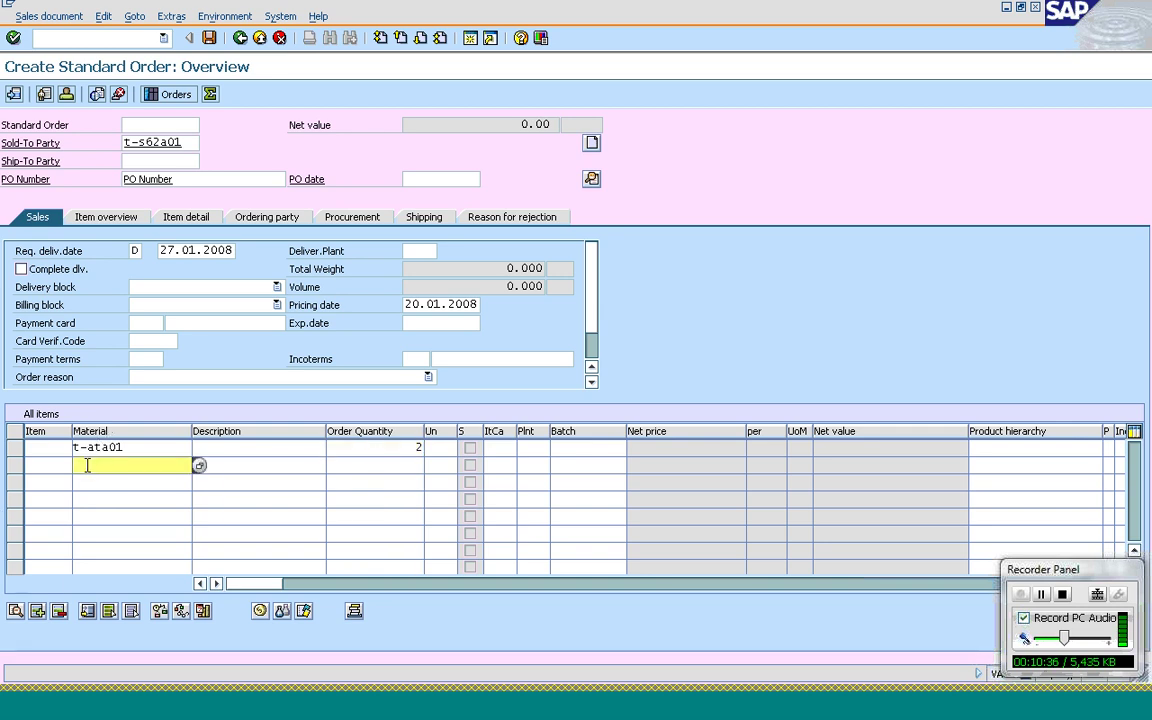
text(t-at)
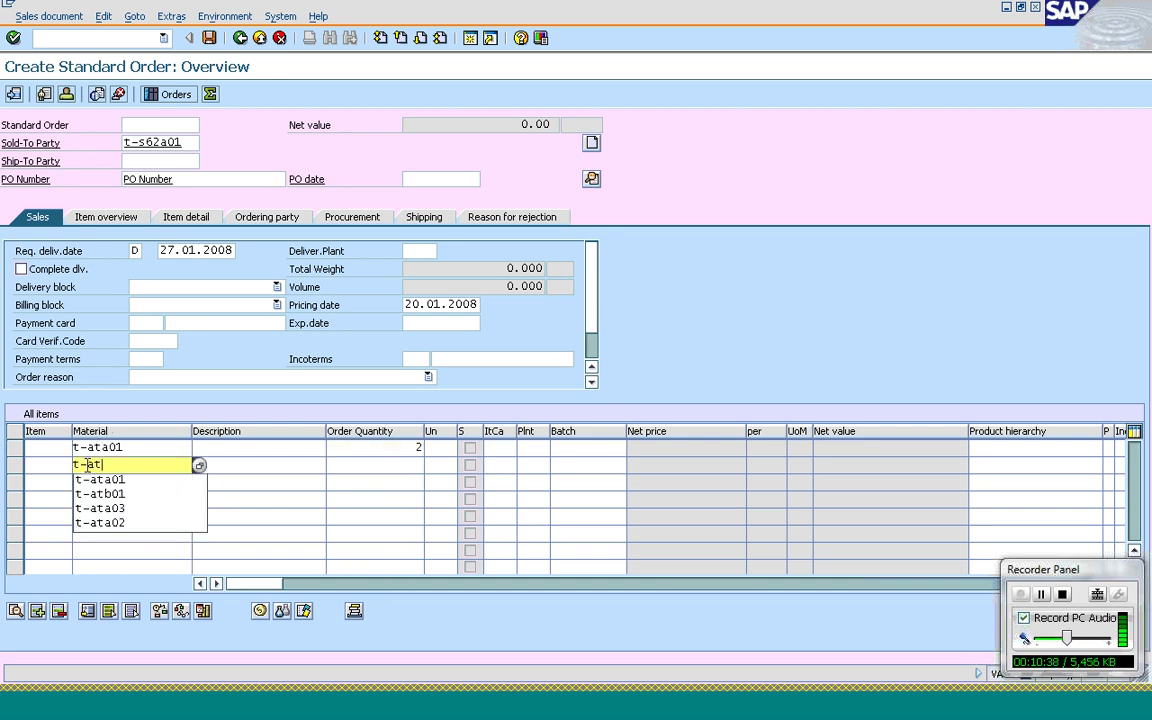
text(b01)
key(Tab)
key(Tab)
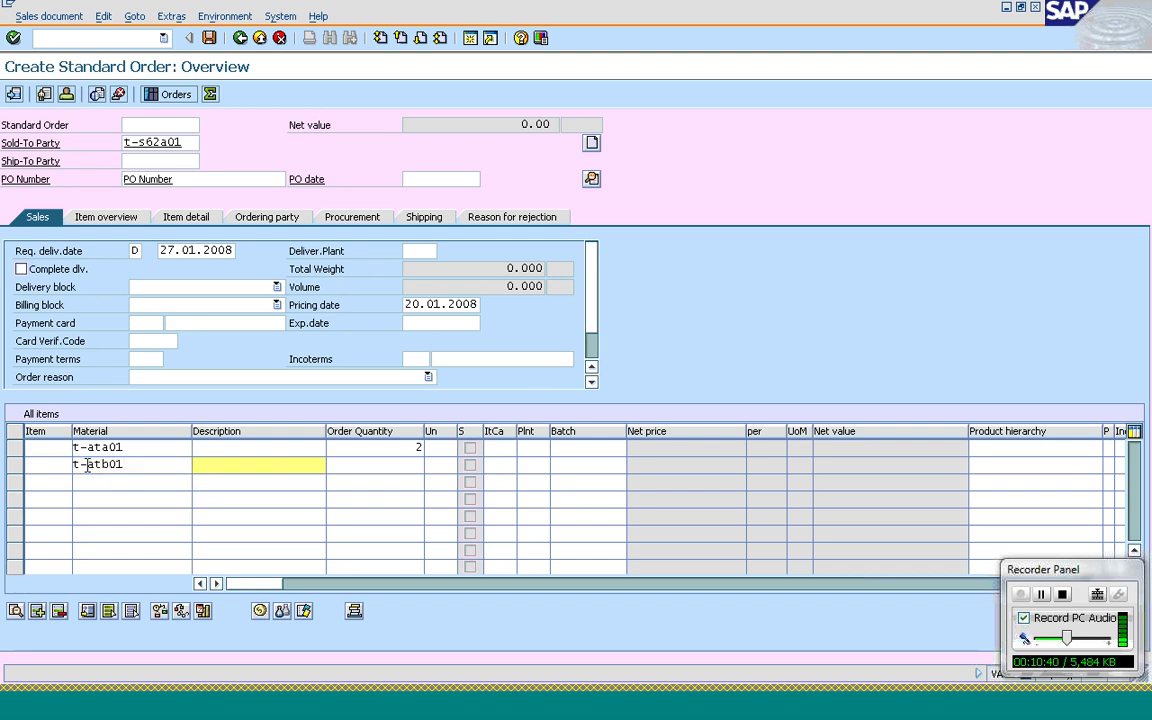
text(2)
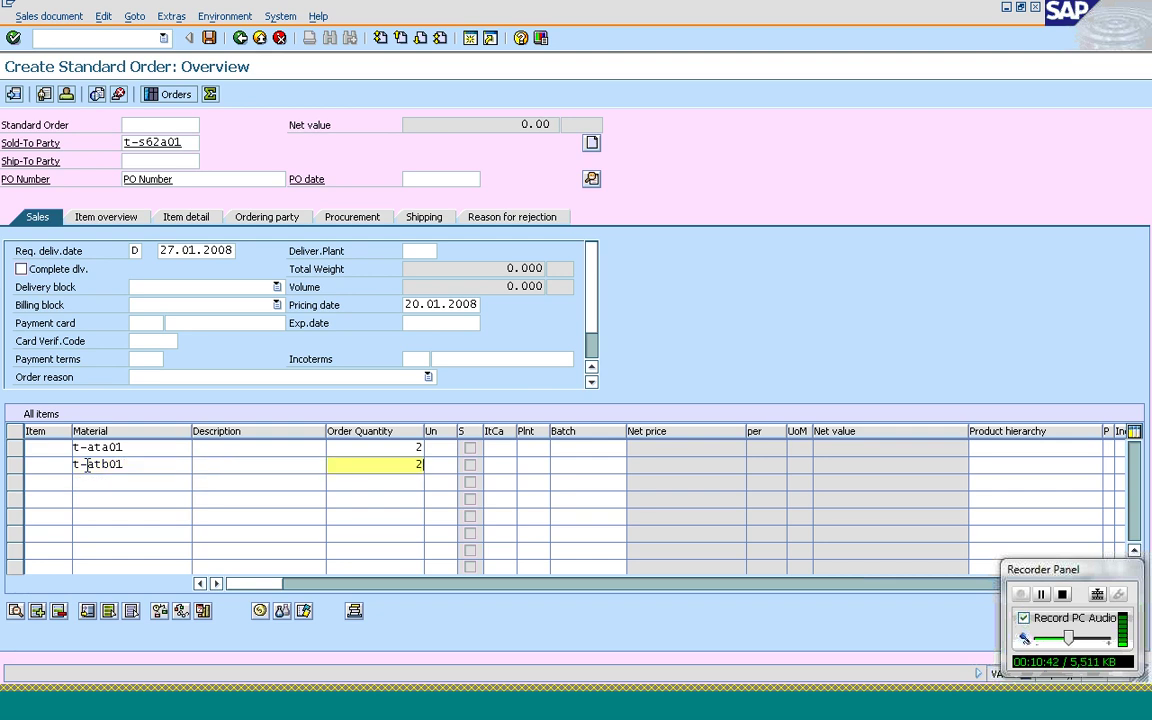
key(Return)
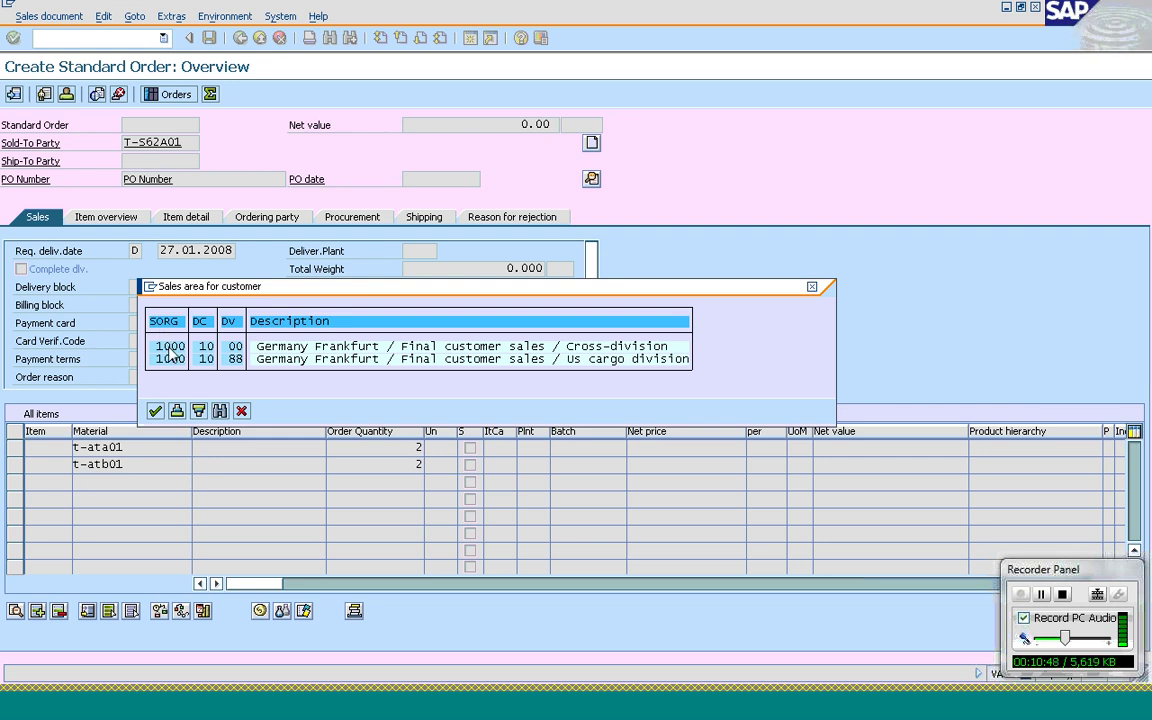
Step: Choose sales area 1000 / 10 / 88 for the customer and continue past the delivery date message
double_click(231, 360)
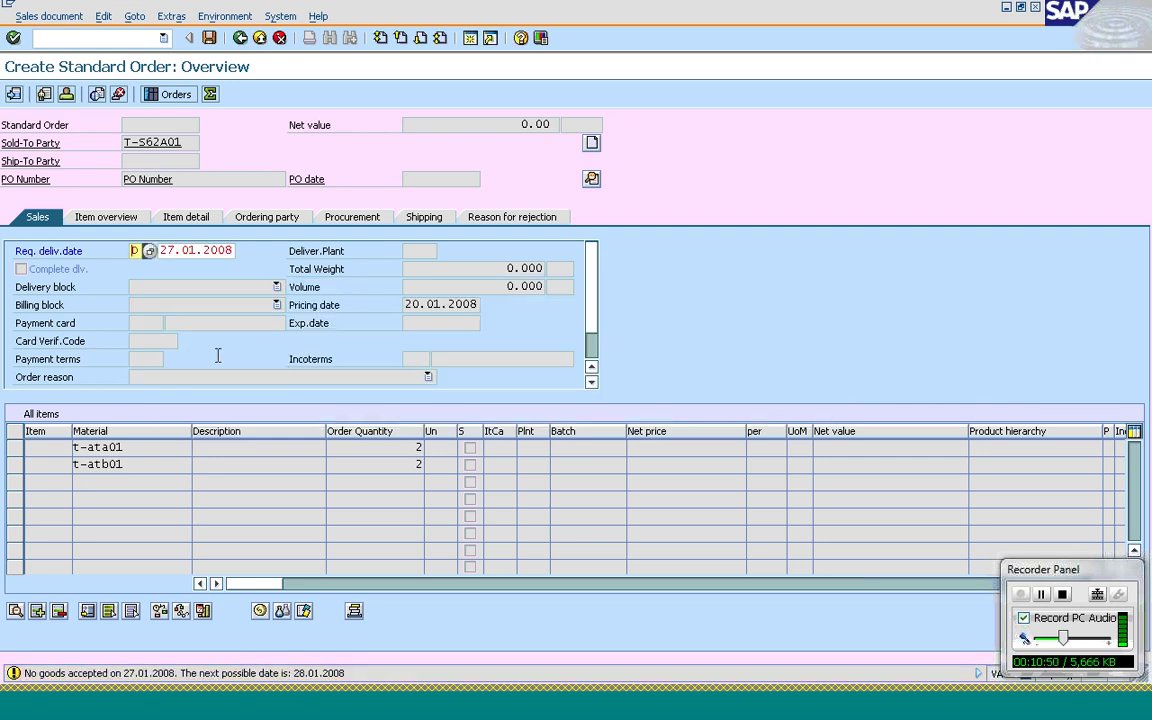
key(Return)
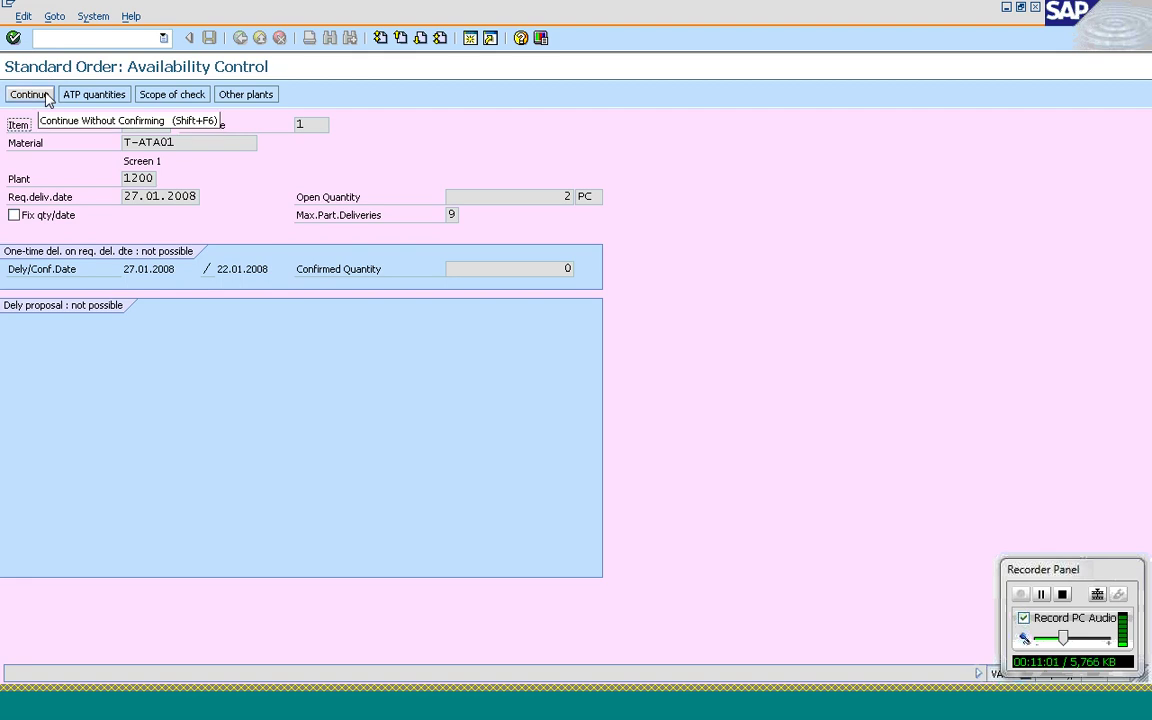
click(94, 40)
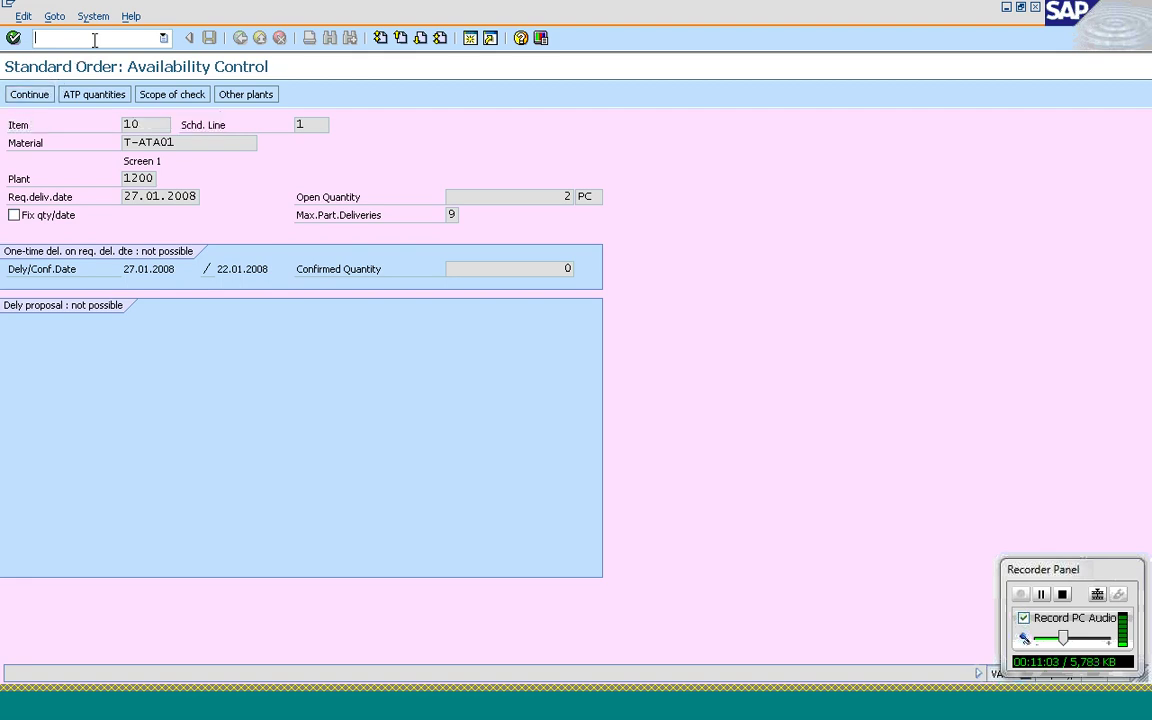
click(1041, 594)
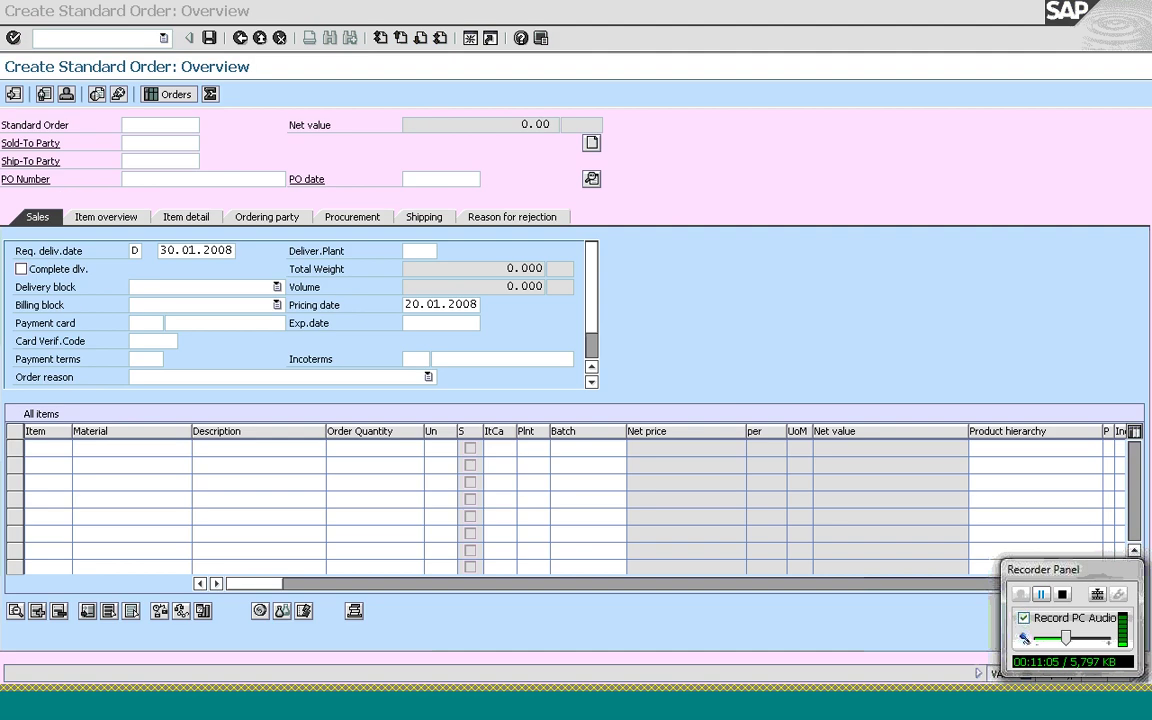
Step: Fill the empty order's sold-to party with the customer number and its PO number with "PO Number", and submit the header
click(153, 143)
text(t-s62a01)
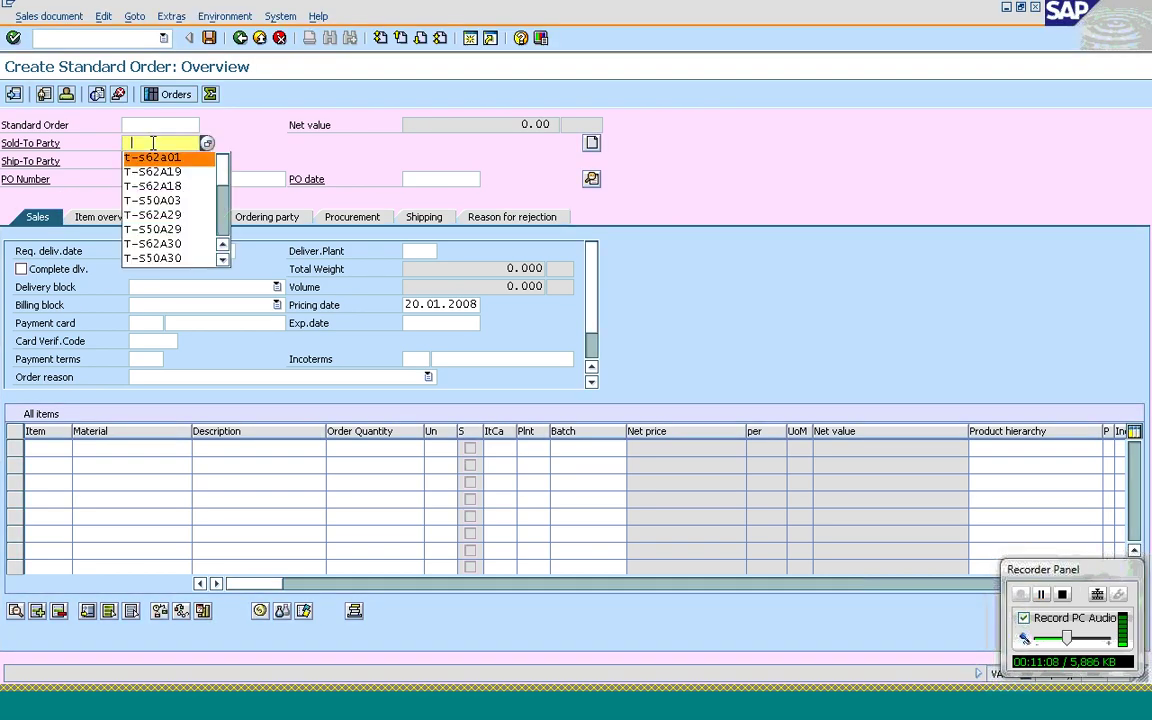
key(Tab)
key(Tab)
key(Return)
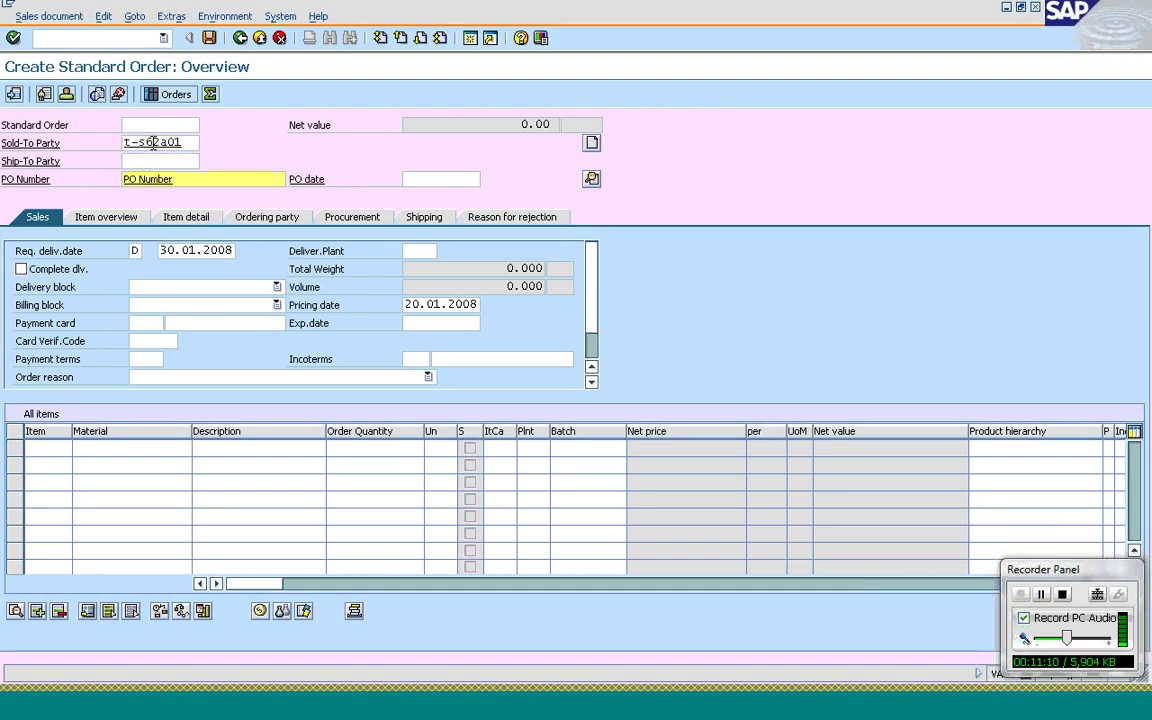
key(Return)
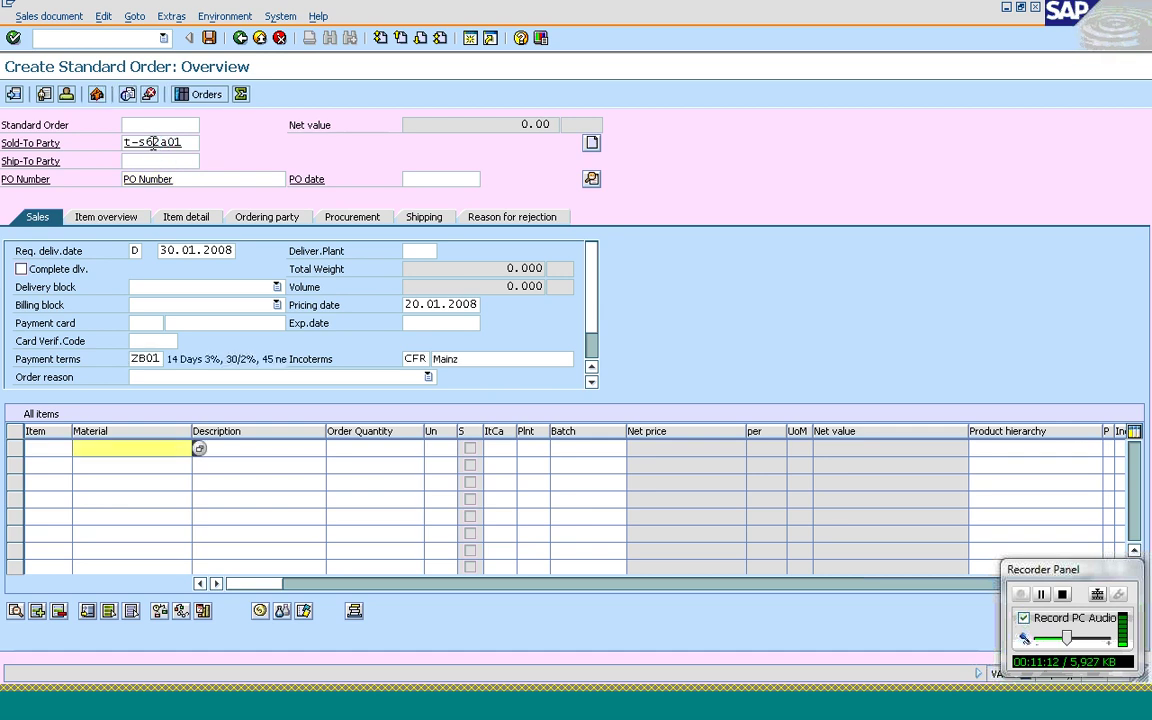
Step: Add material t-ata01 with order quantity 2 as the first item of the order
click(149, 445)
key(Down)
key(Down)
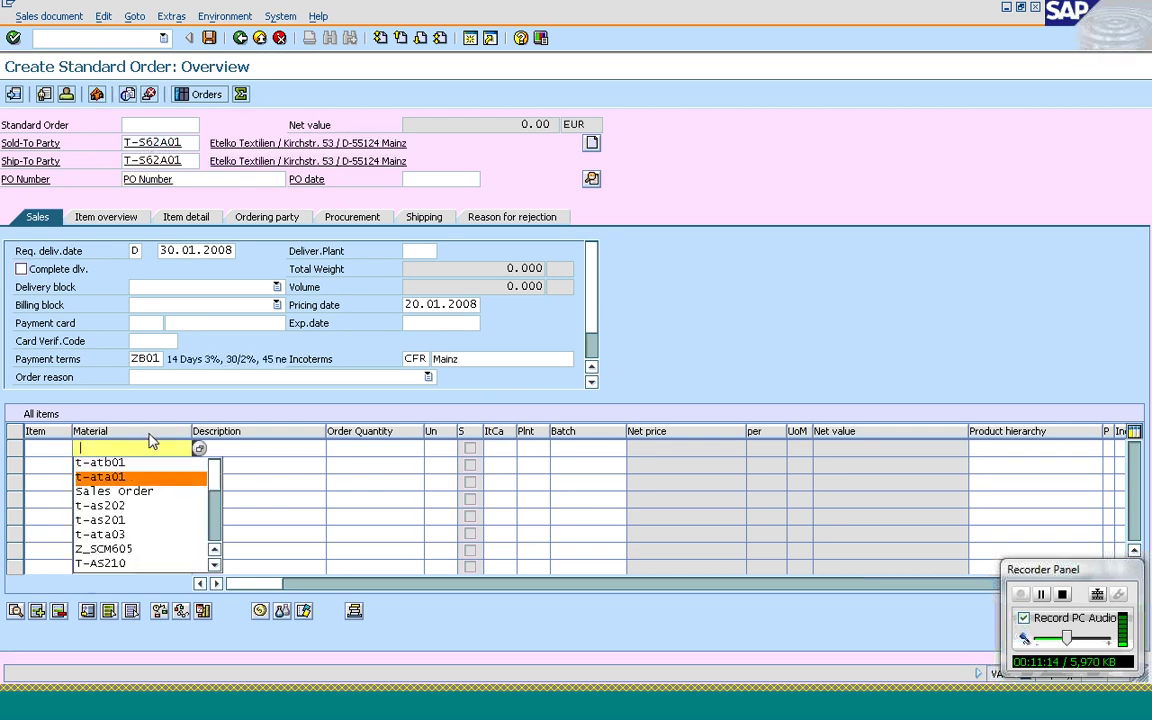
key(Return)
key(Tab)
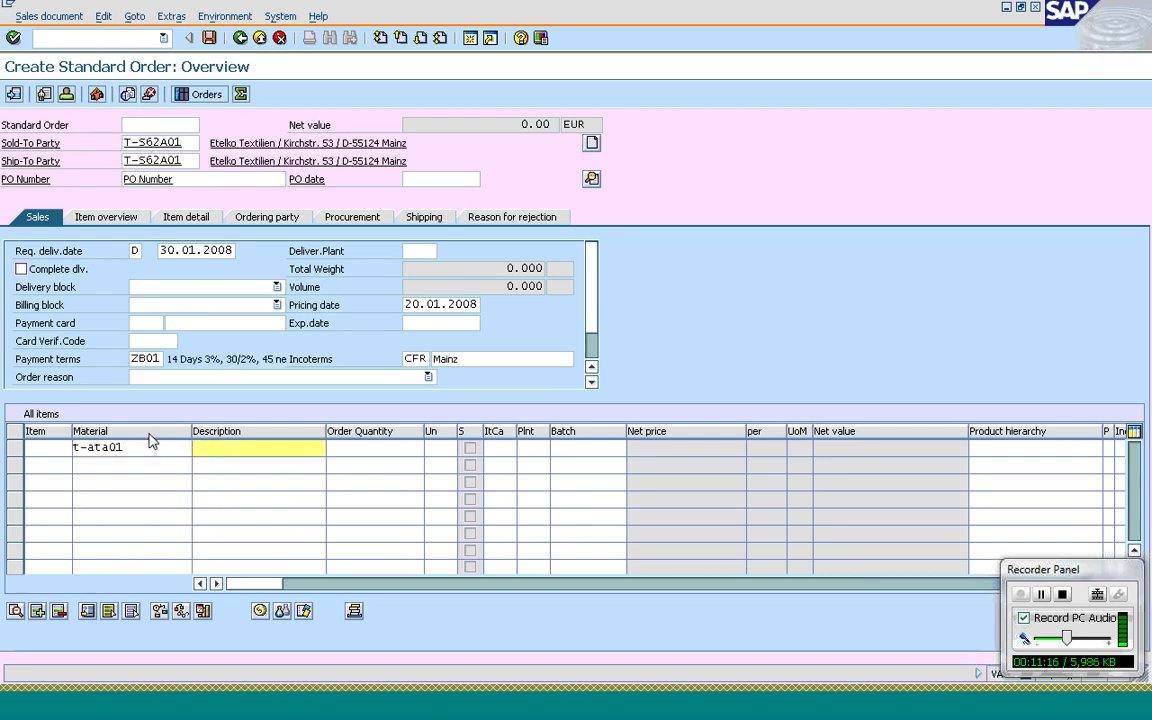
key(Tab)
text(2)
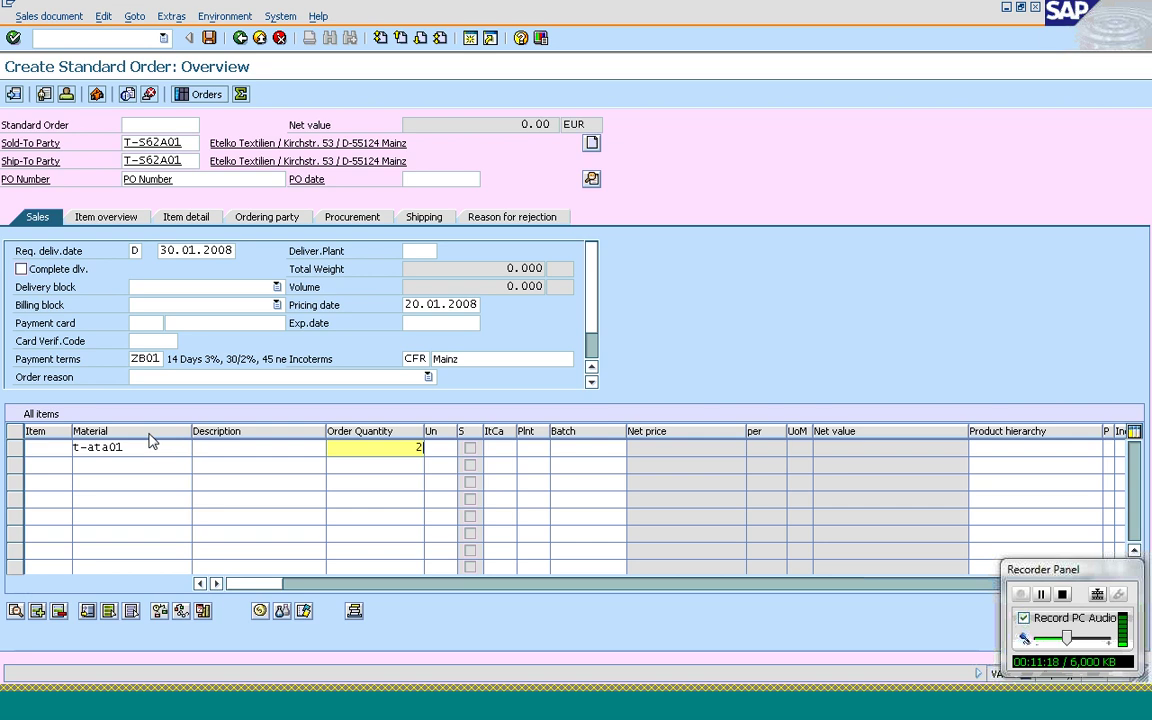
Step: Add material t-atb01 with order quantity 2 as the second item and submit the order data
click(129, 466)
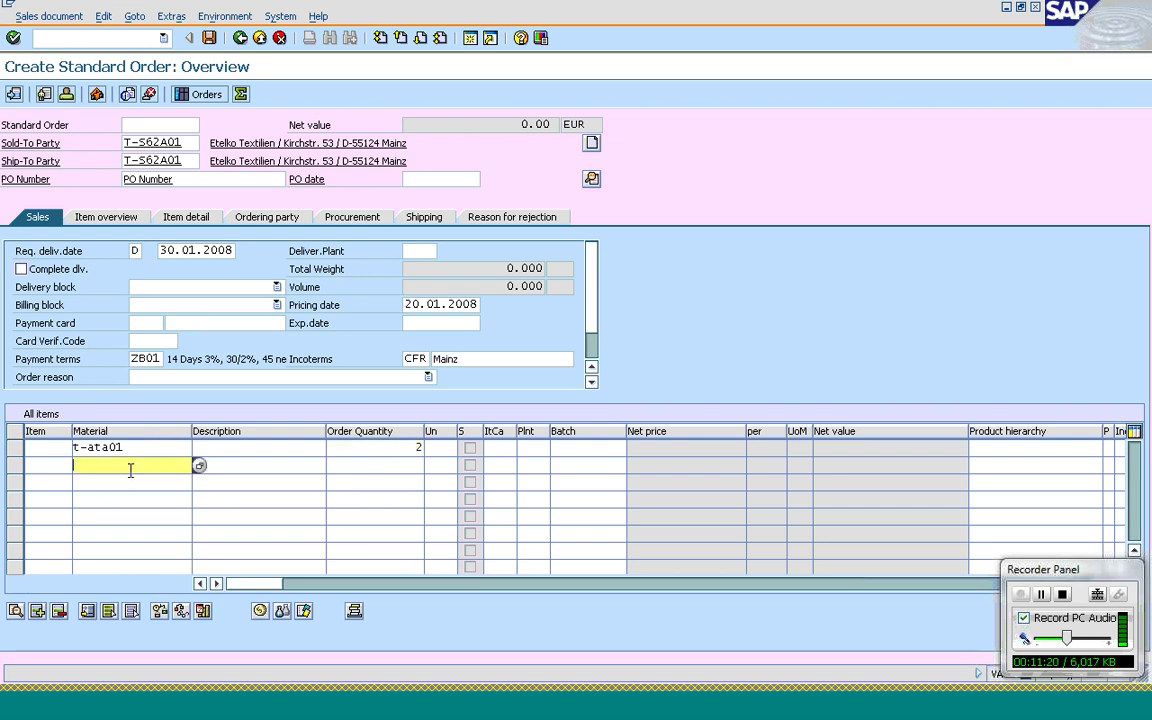
text(t-atb)
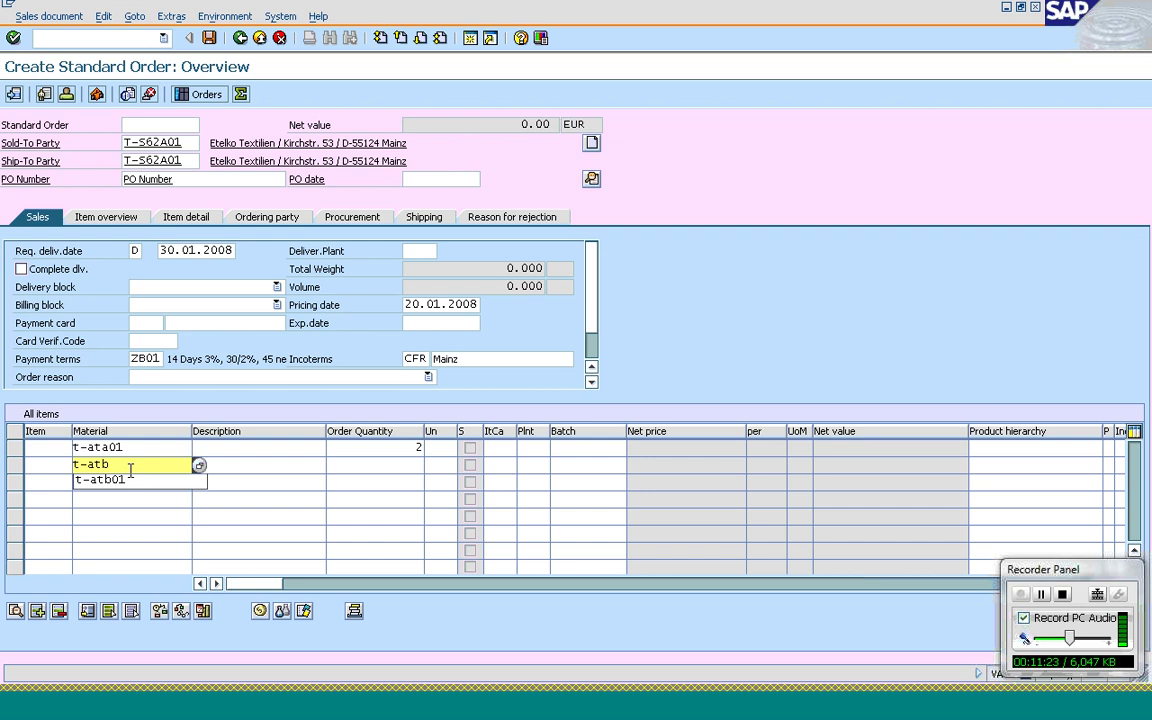
key(Down)
key(Tab)
text(2)
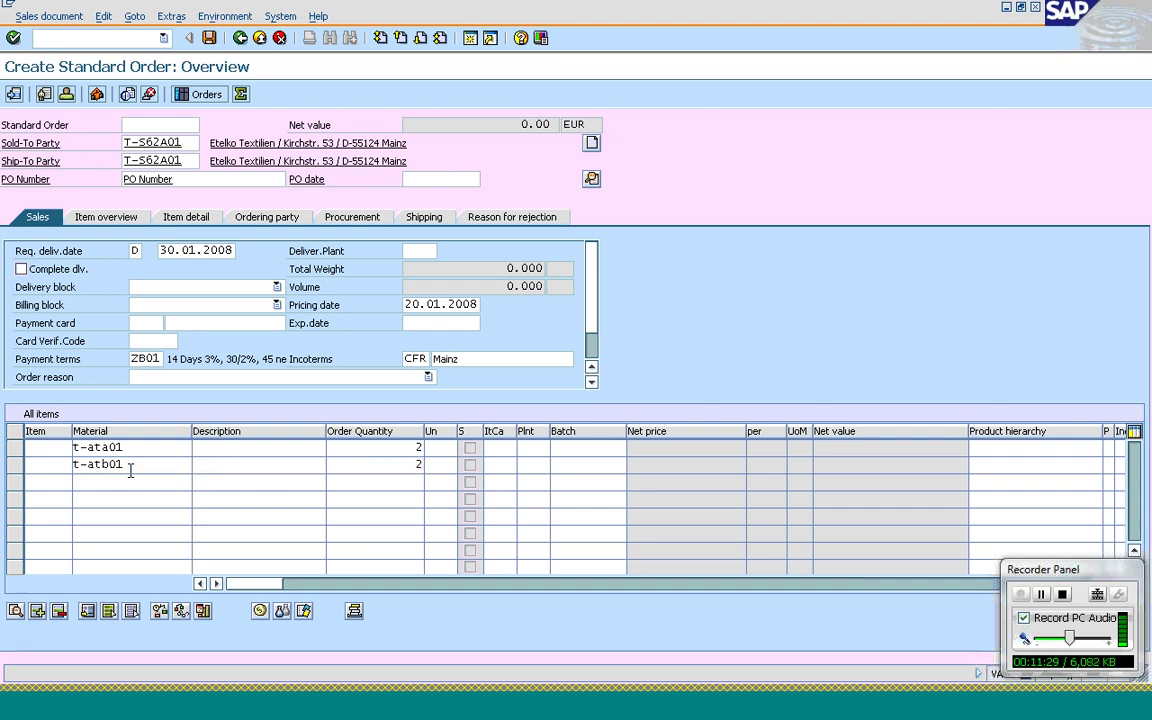
key(Return)
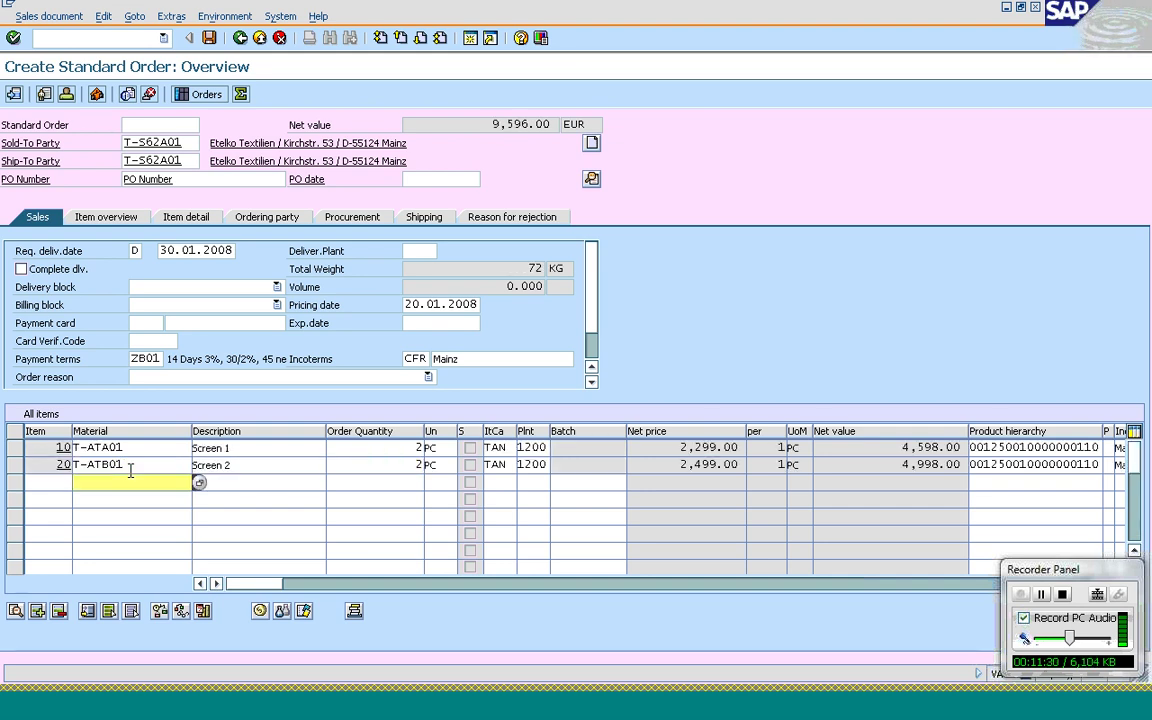
Step: Review the manually entered order data: sold-to party, PO number, item materials and order quantities
click(331, 465)
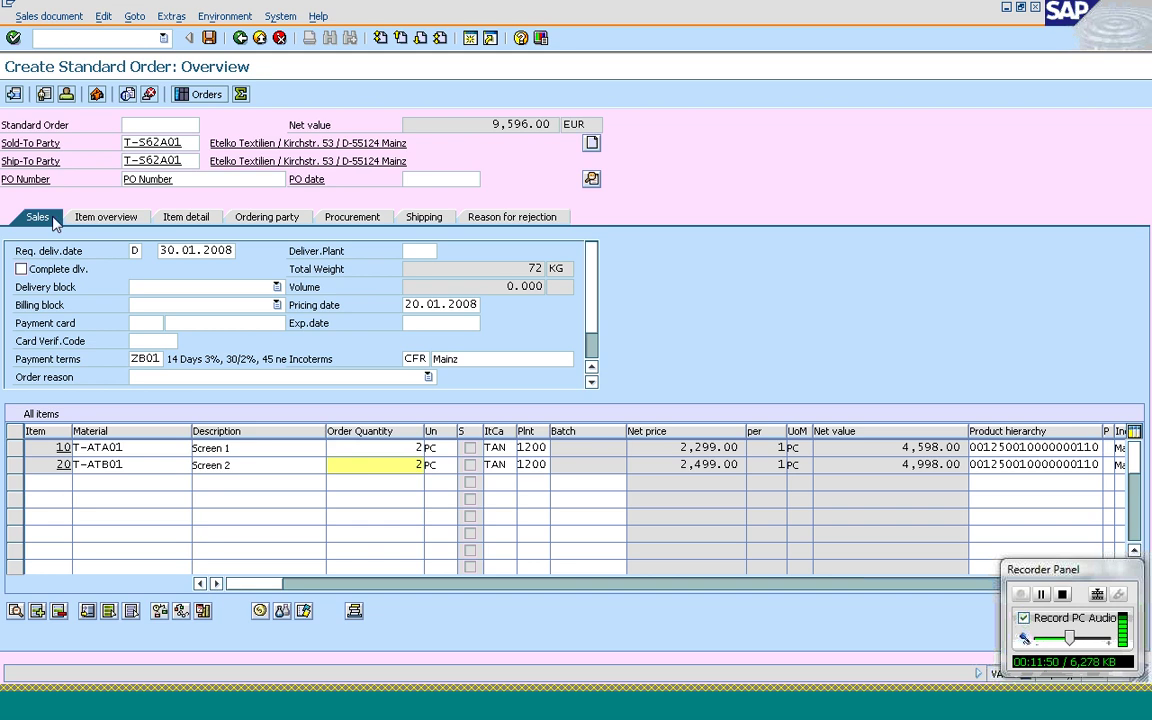
click(189, 143)
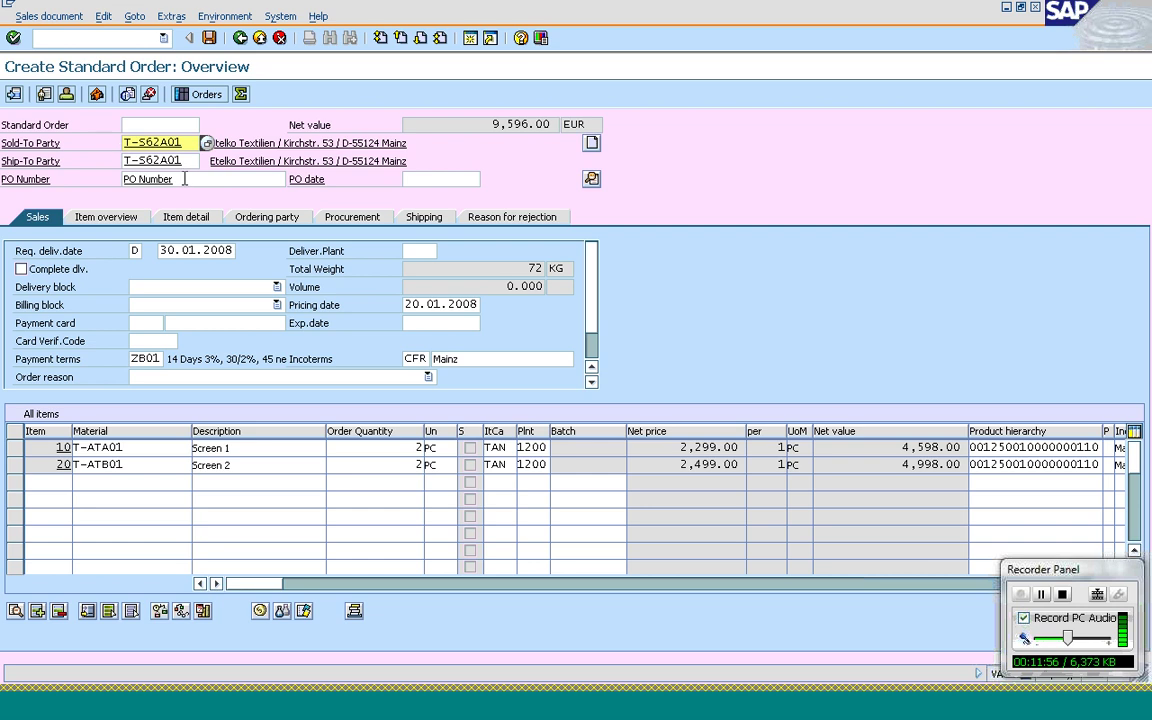
drag(185, 179, 116, 175)
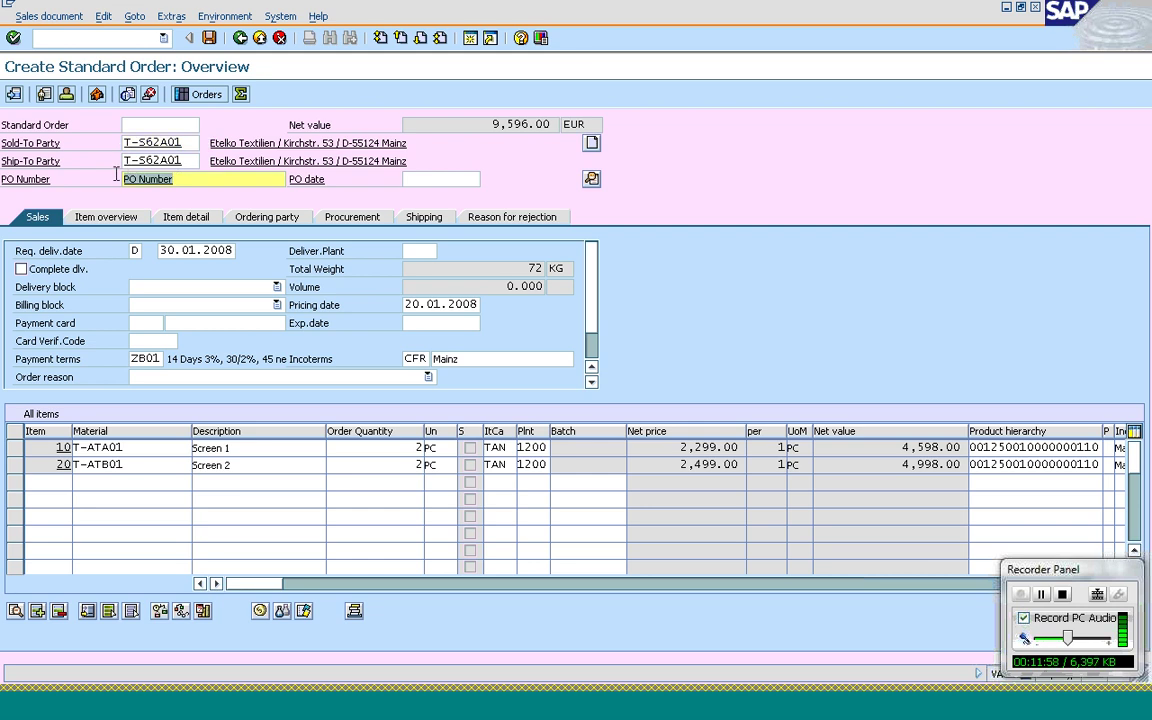
click(118, 177)
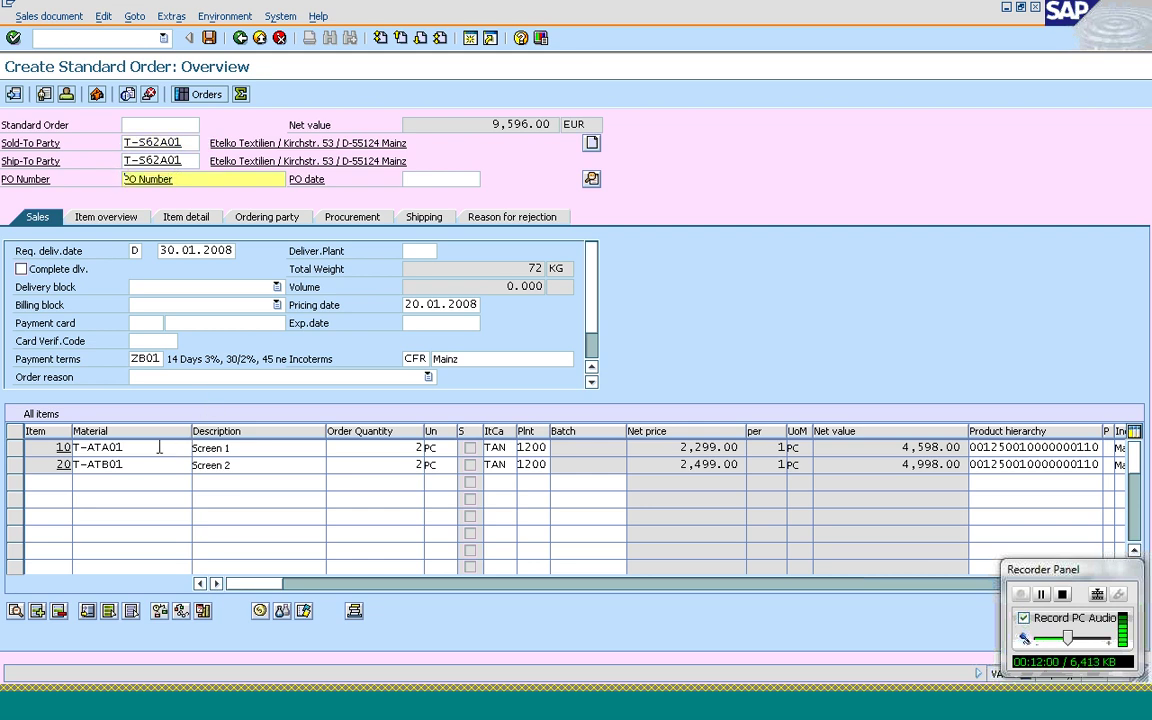
drag(154, 451, 72, 448)
click(128, 449)
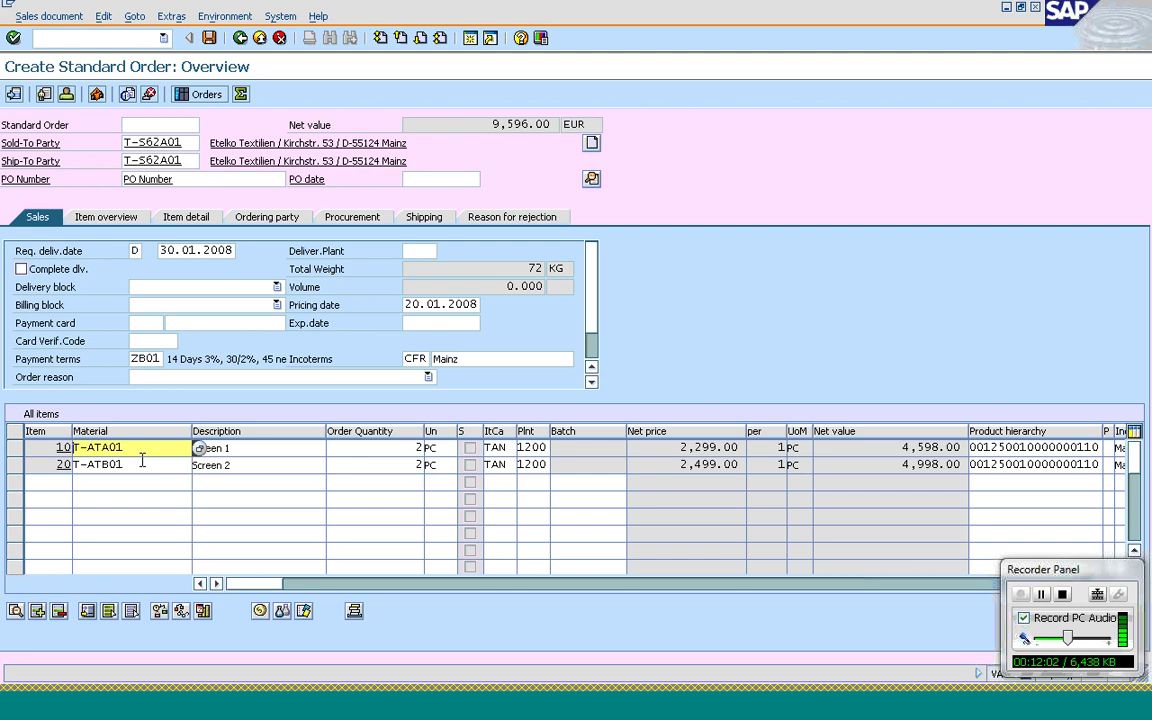
click(145, 463)
drag(145, 463, 77, 464)
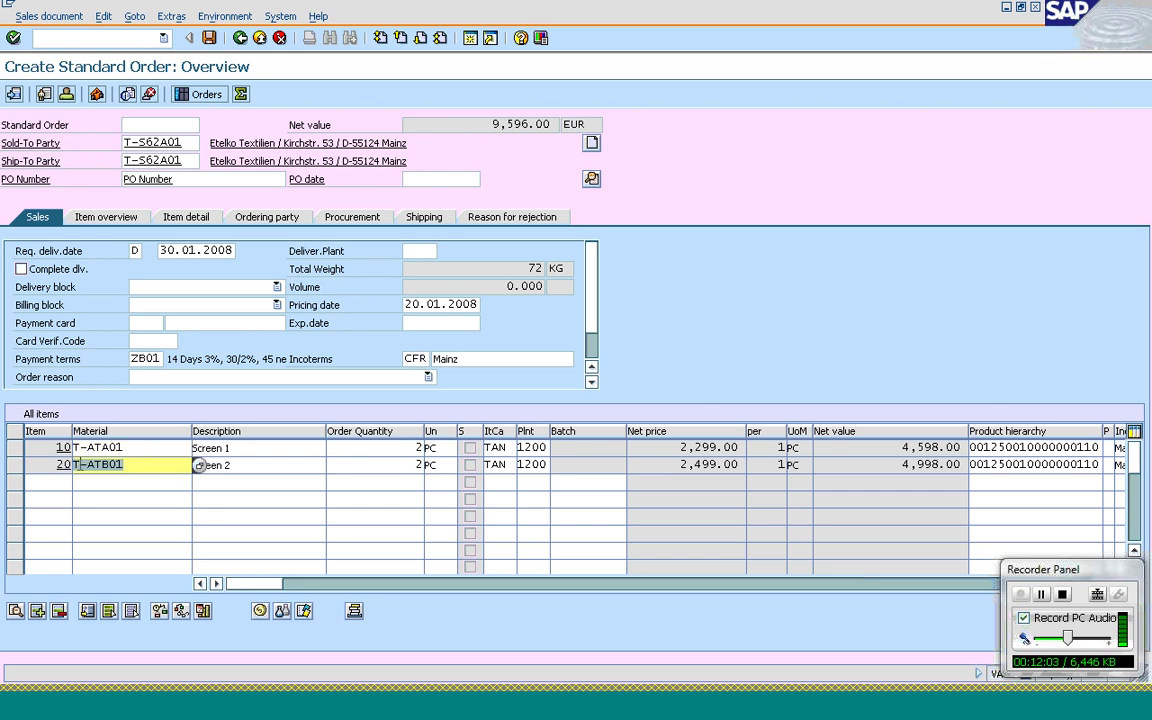
click(391, 451)
key(Down)
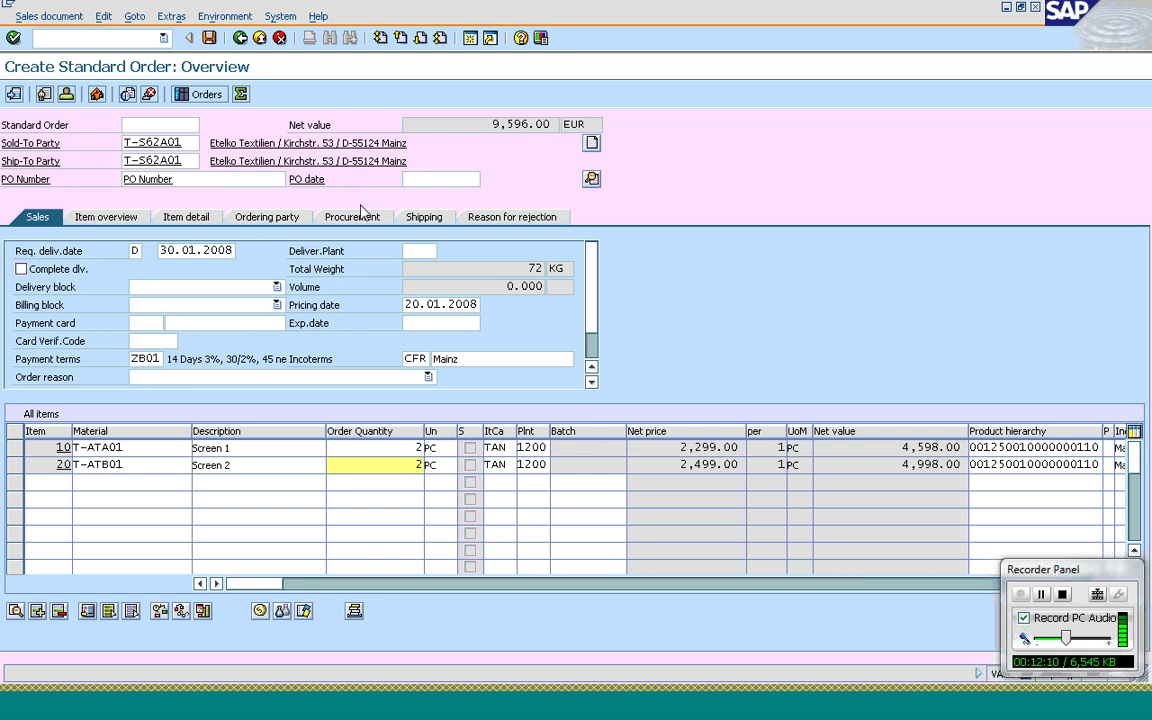
Step: Examine the order's requested delivery date, pricing date, payment terms and Incoterms, plus the first item's net price and plant
click(213, 254)
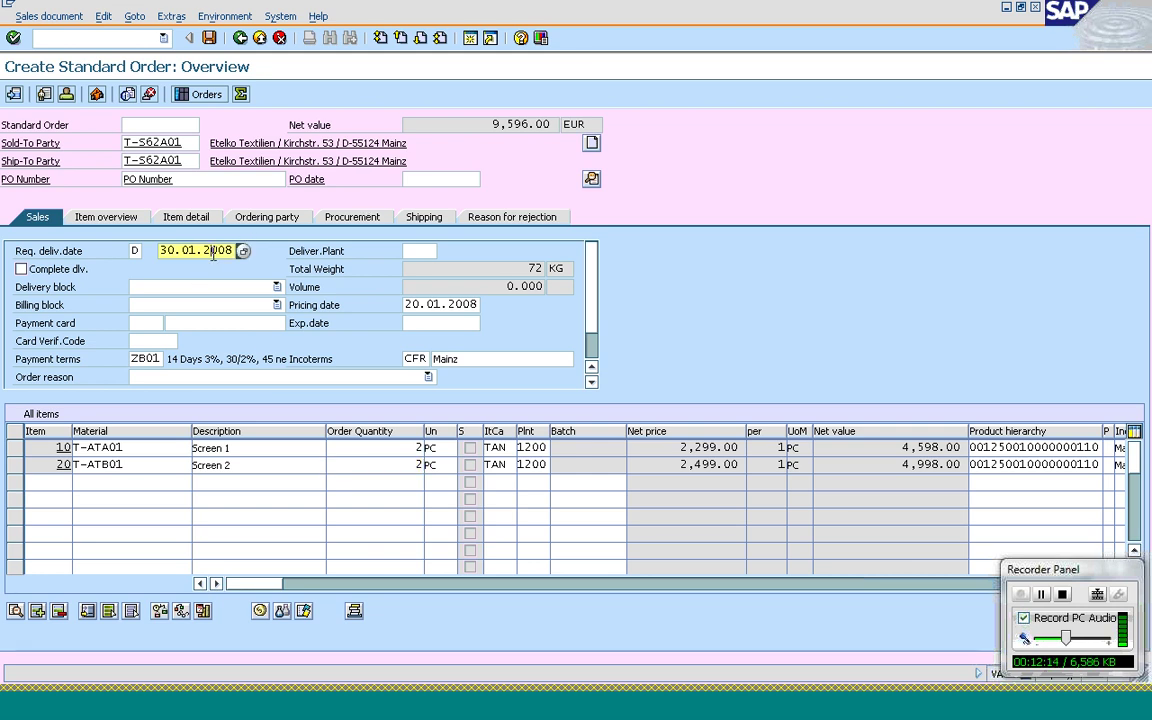
click(450, 304)
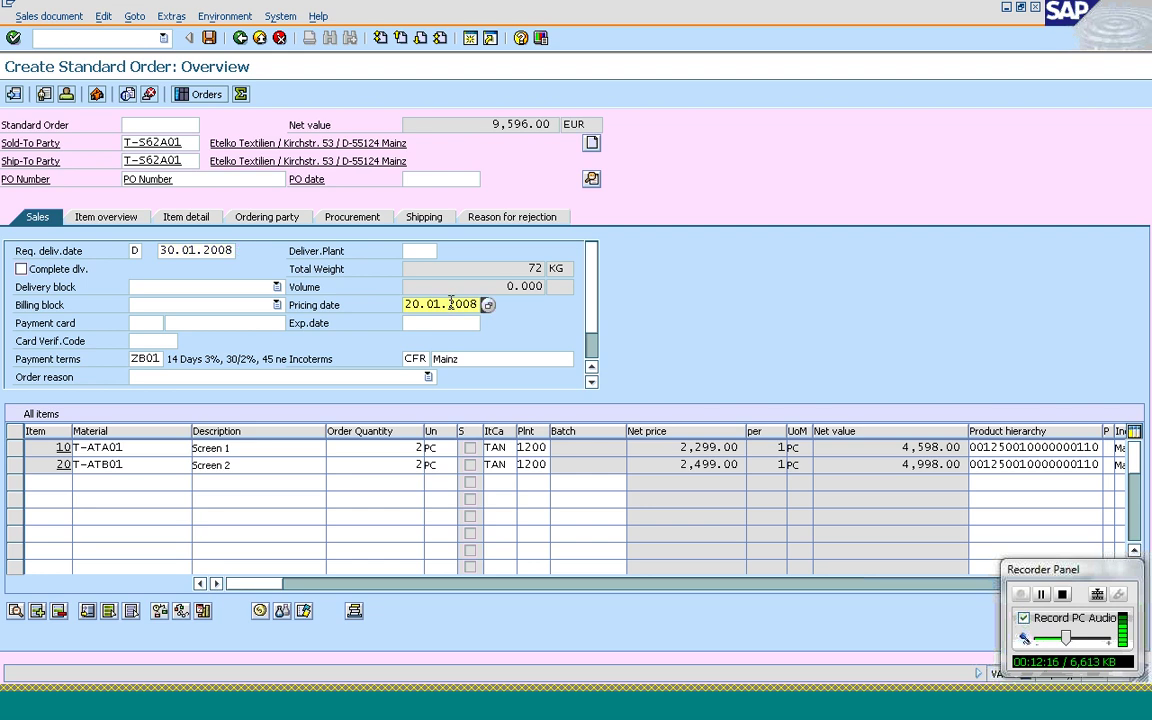
click(145, 360)
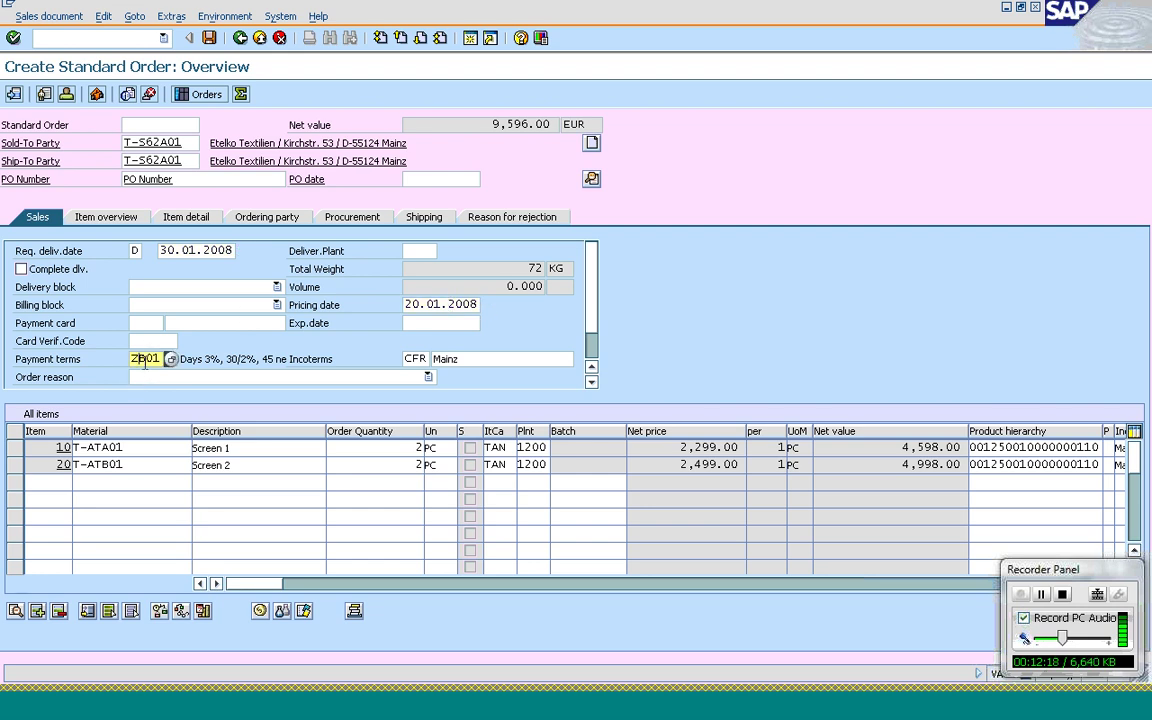
click(411, 358)
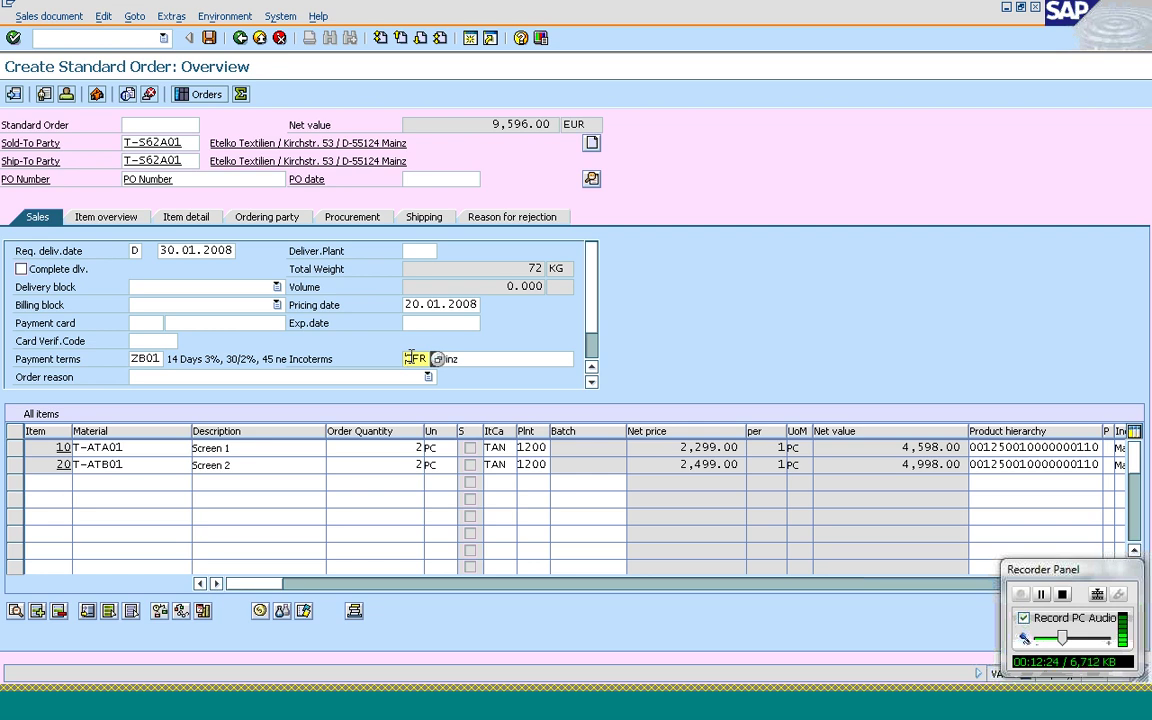
click(506, 358)
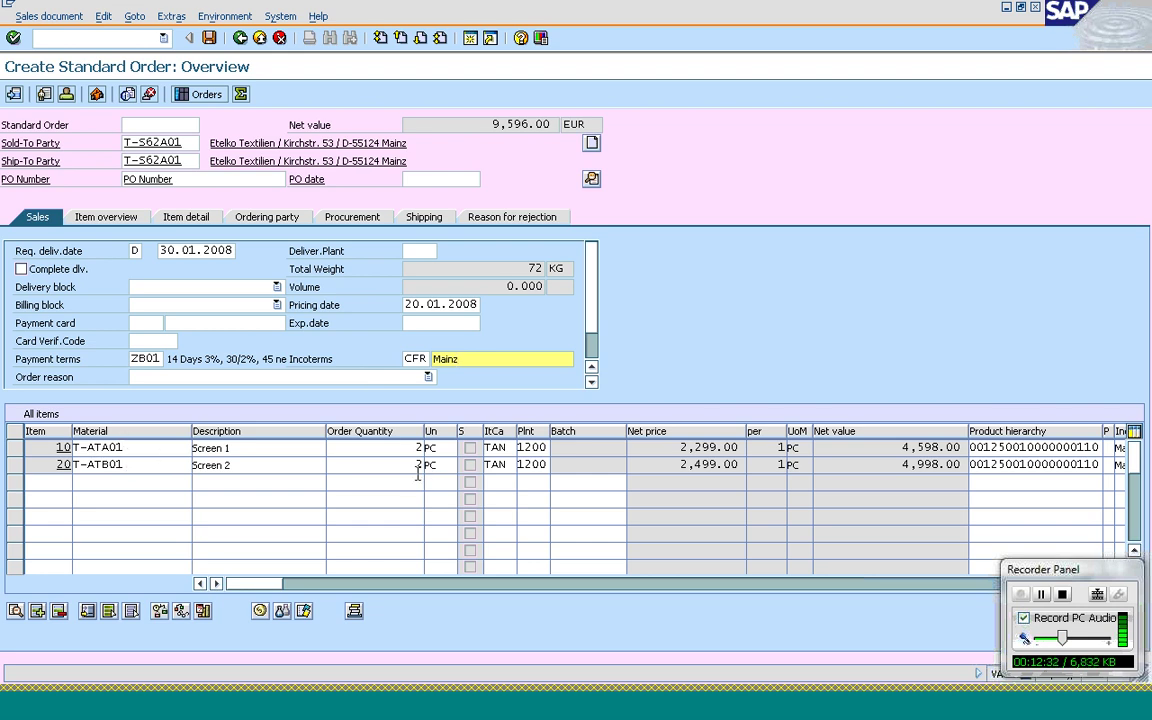
click(700, 447)
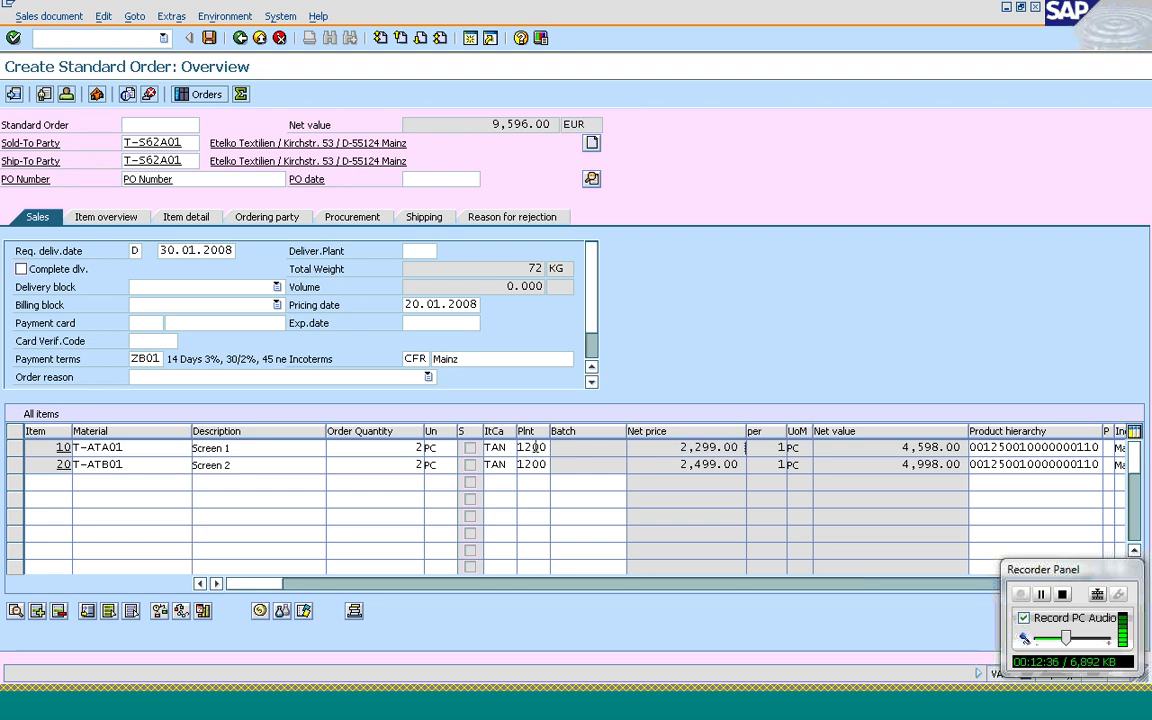
click(532, 448)
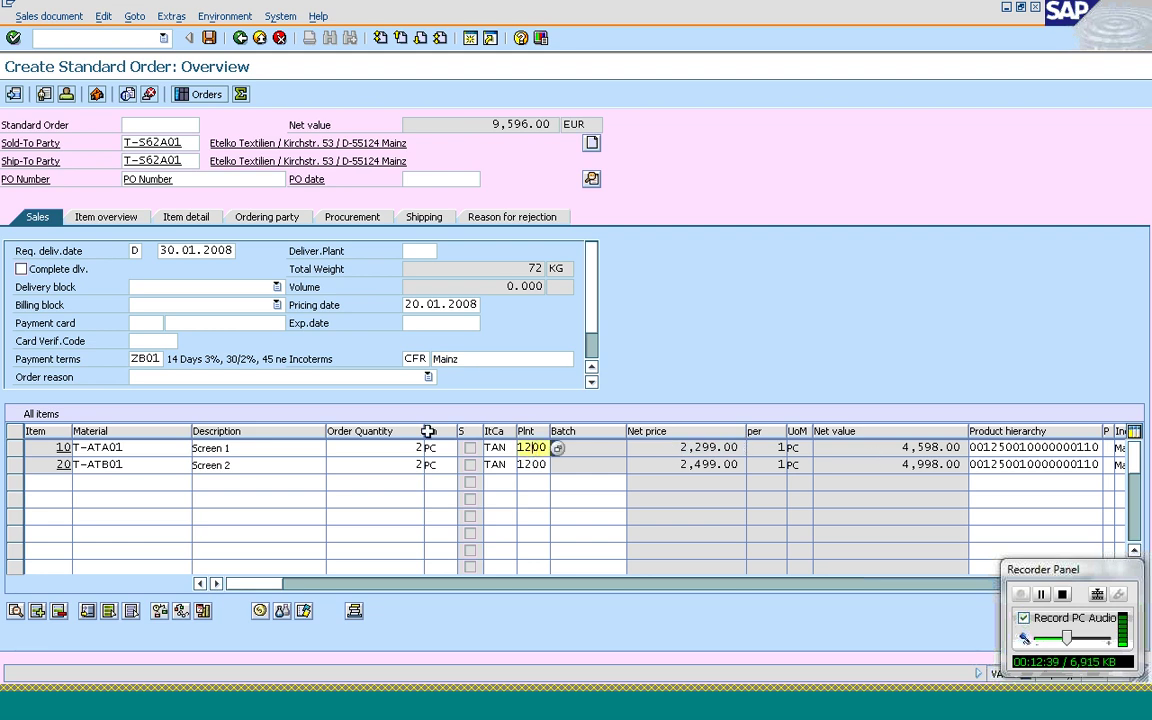
Step: Open the item details of item 10 and examine its shipping data, including plant, shipping point and route
click(15, 448)
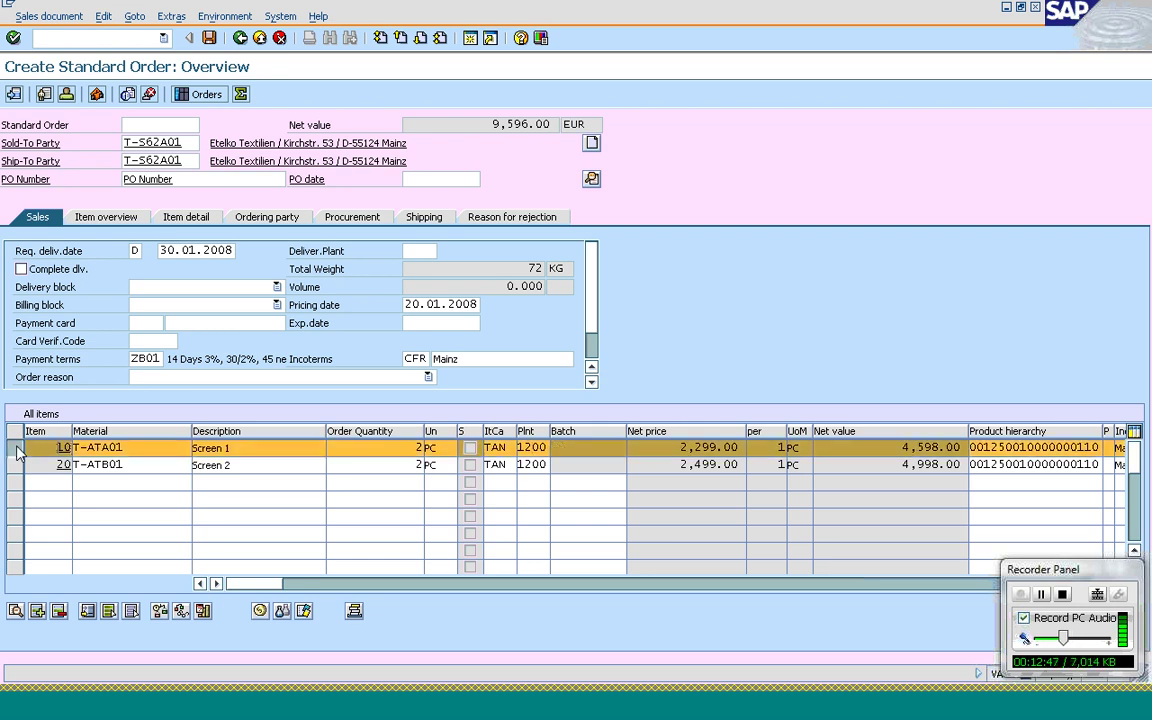
click(16, 614)
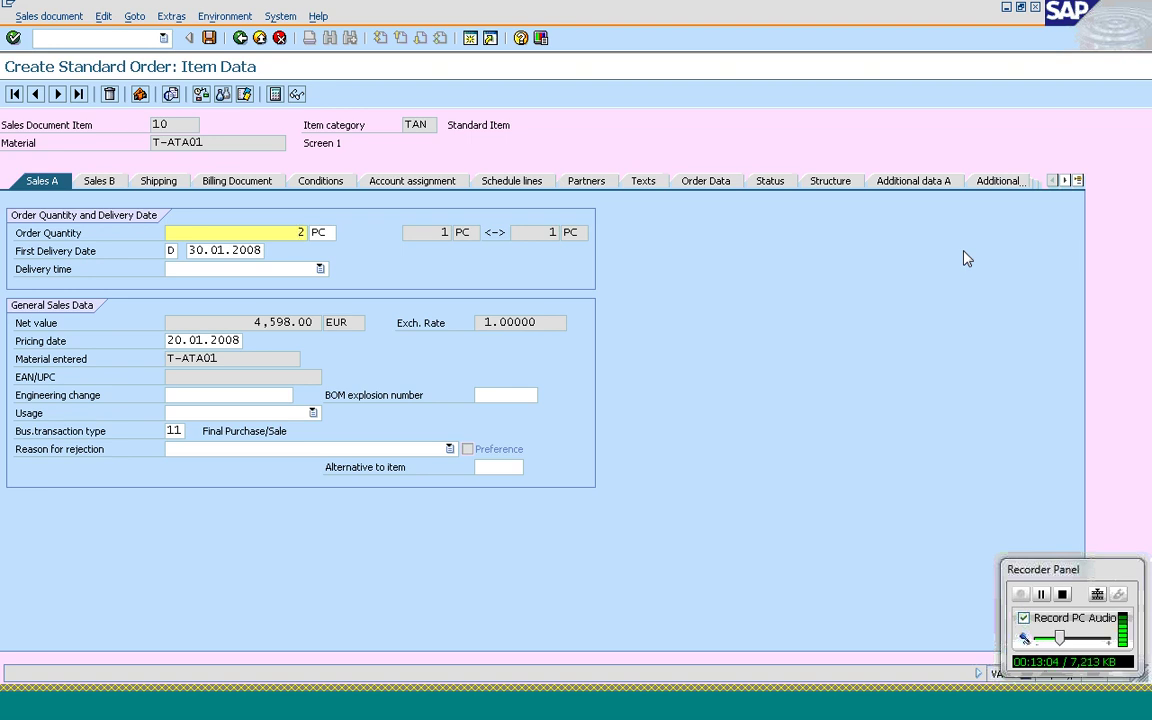
text(2)
click(158, 182)
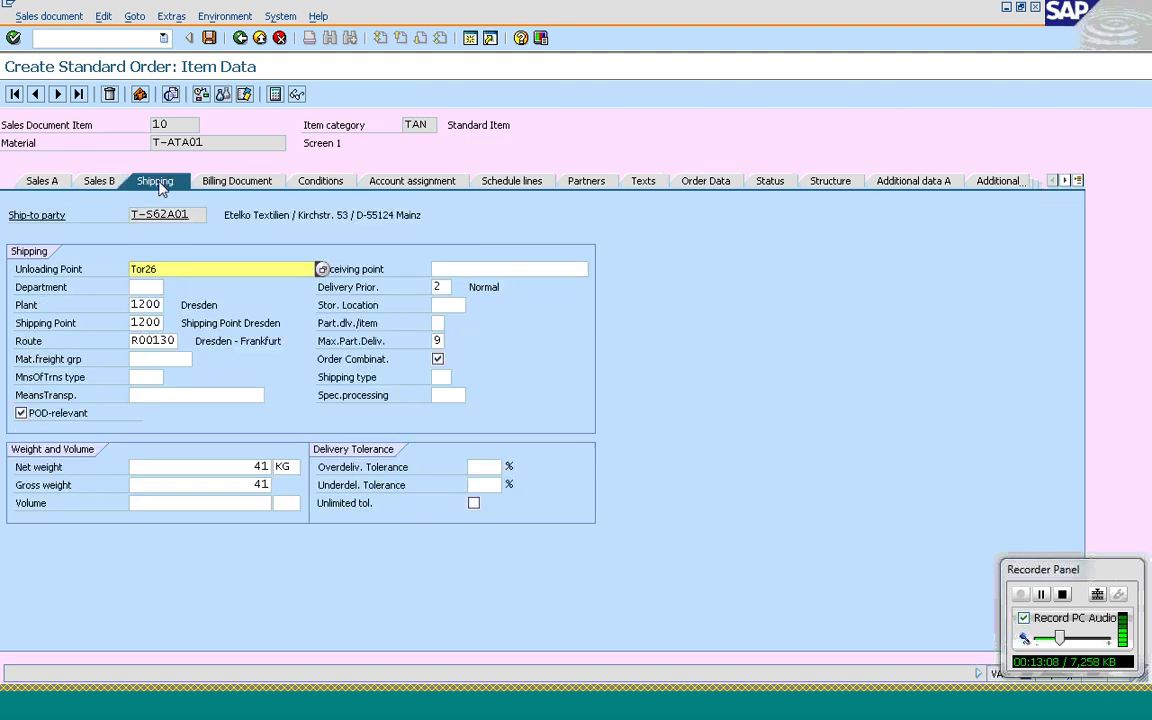
click(153, 304)
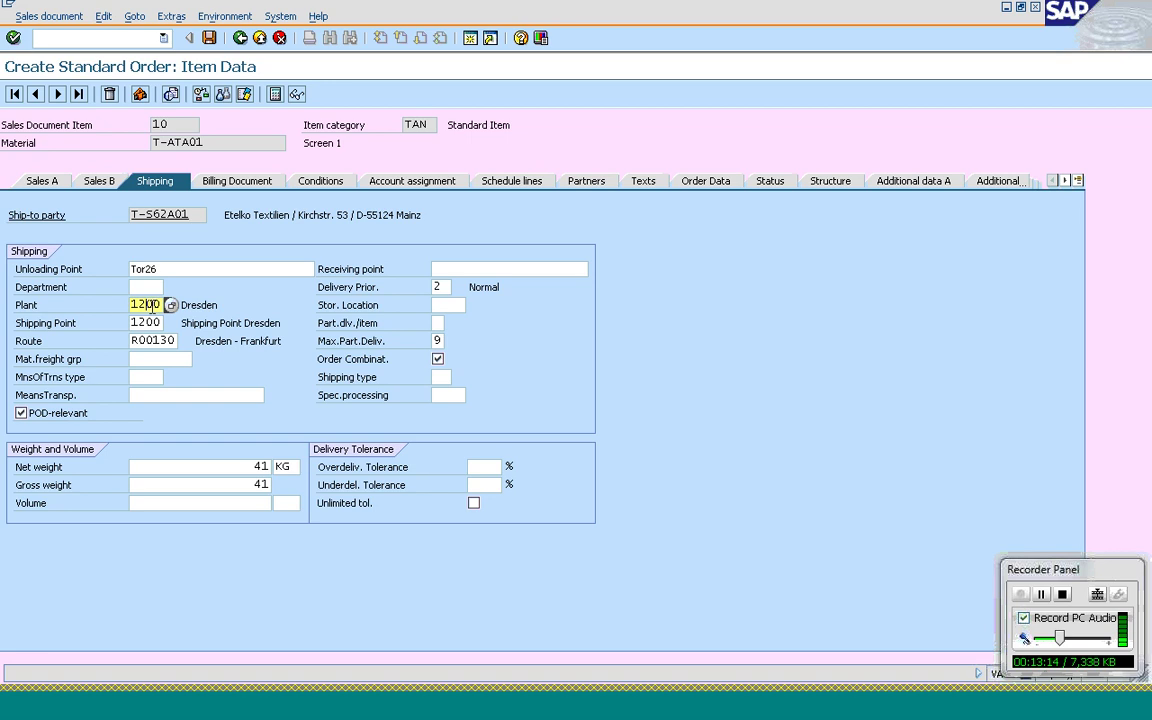
click(148, 322)
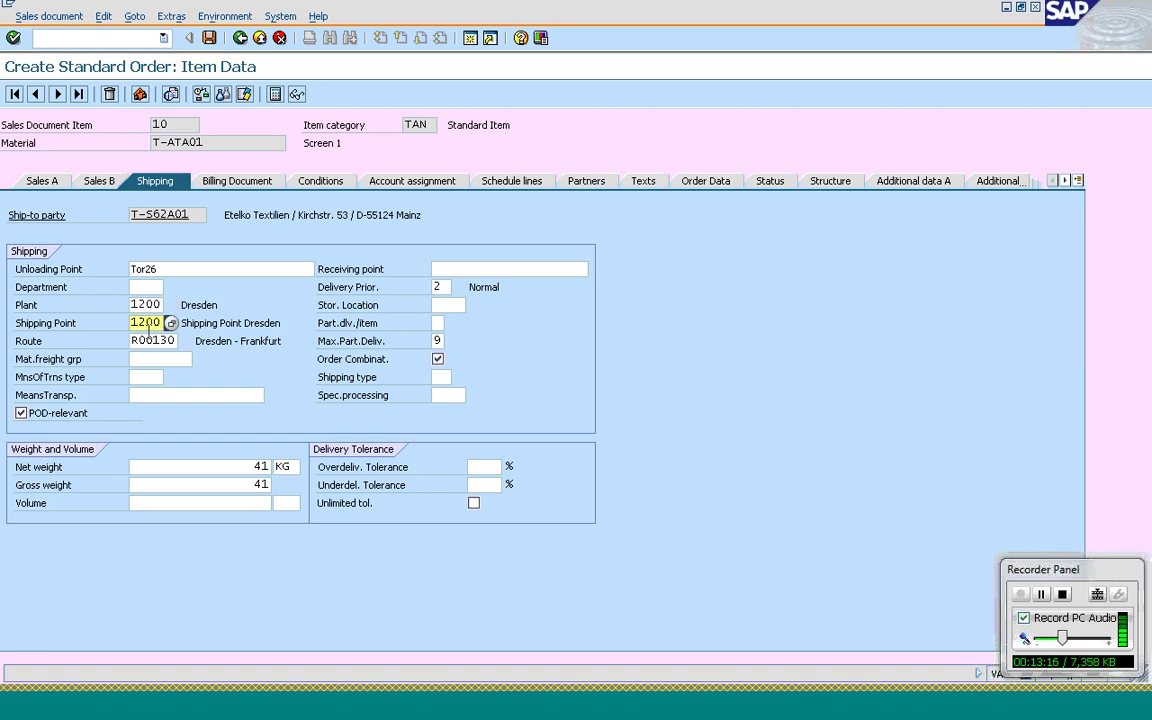
click(148, 341)
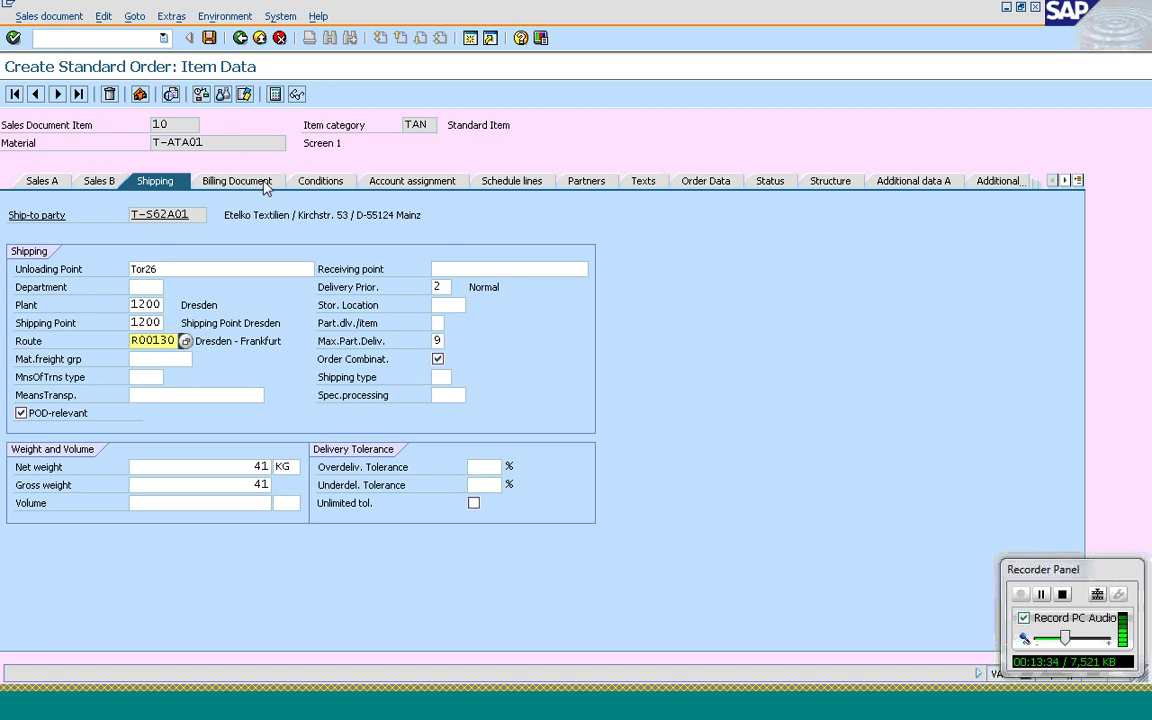
Step: Examine the schedule lines of item 10, checking the delivery date and the confirmed quantity
click(520, 182)
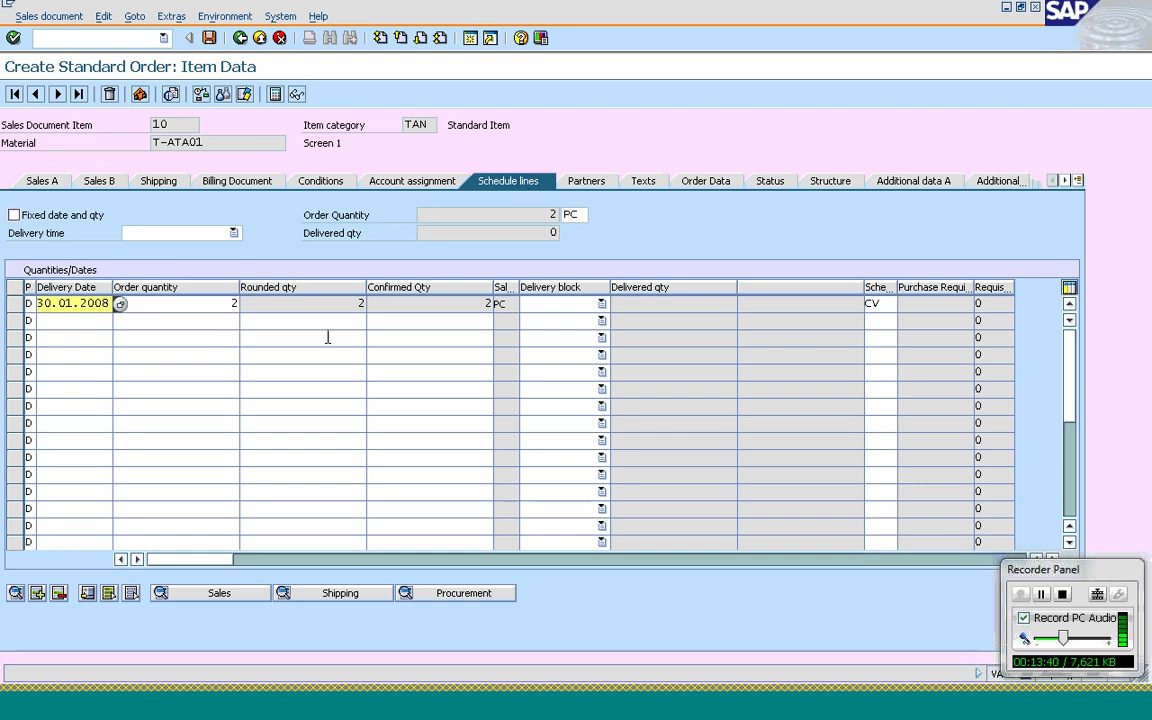
click(14, 304)
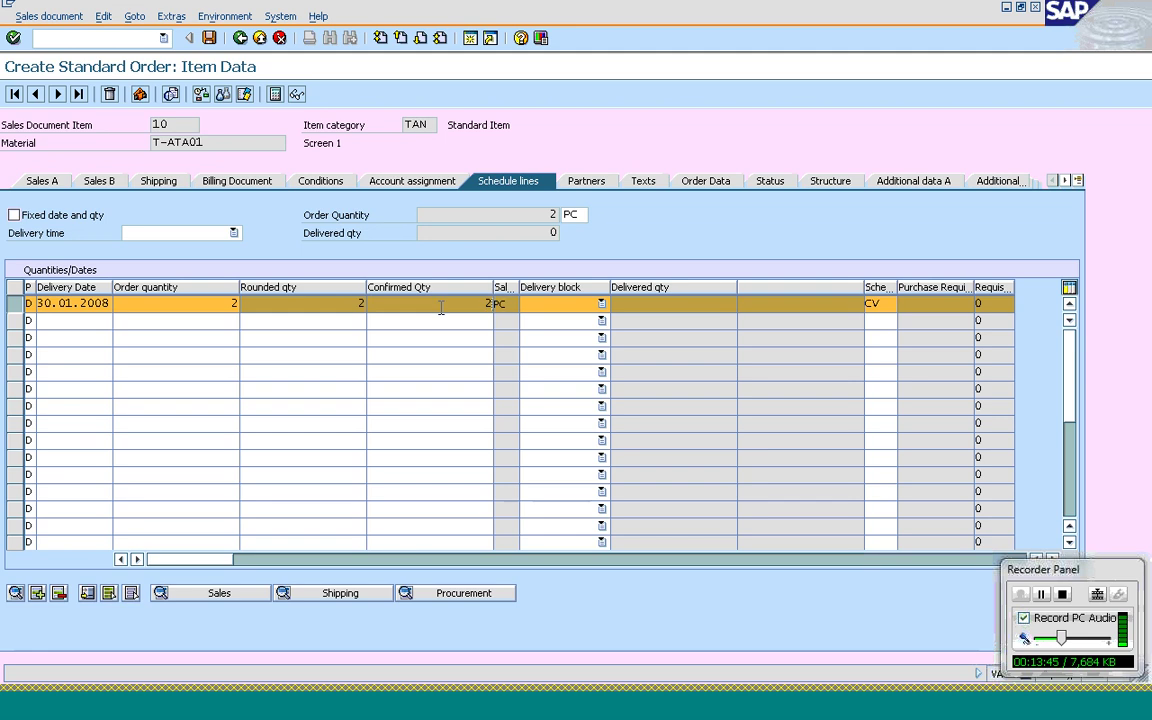
click(13, 306)
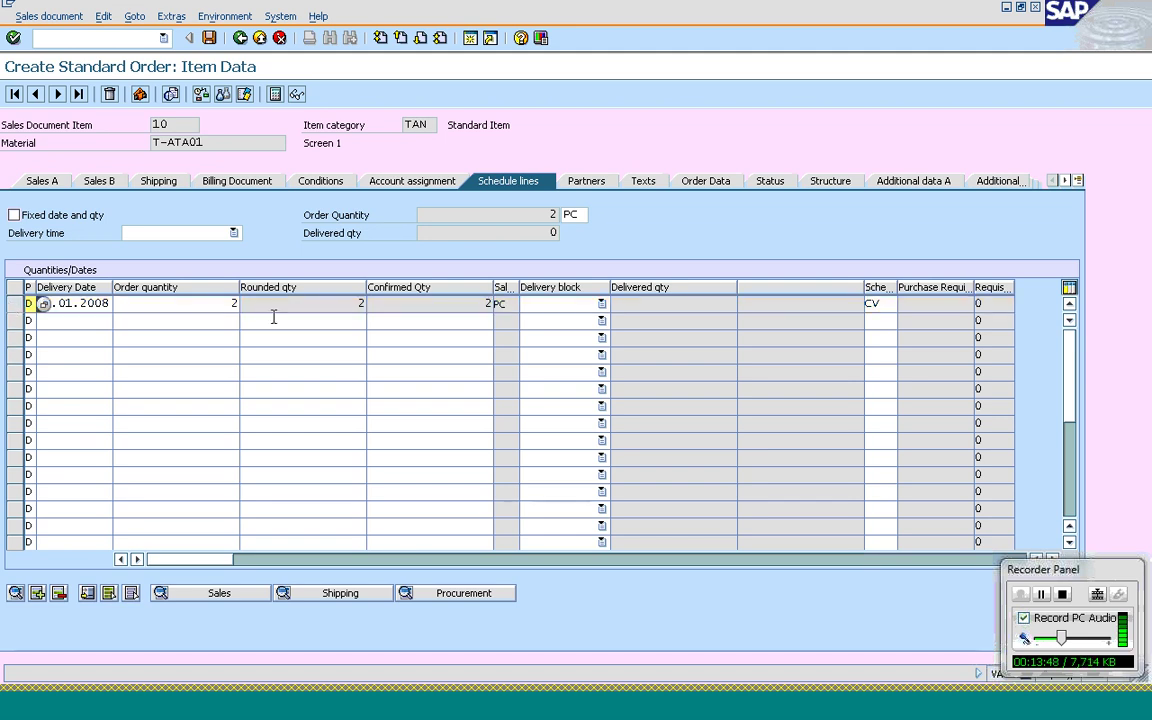
double_click(84, 307)
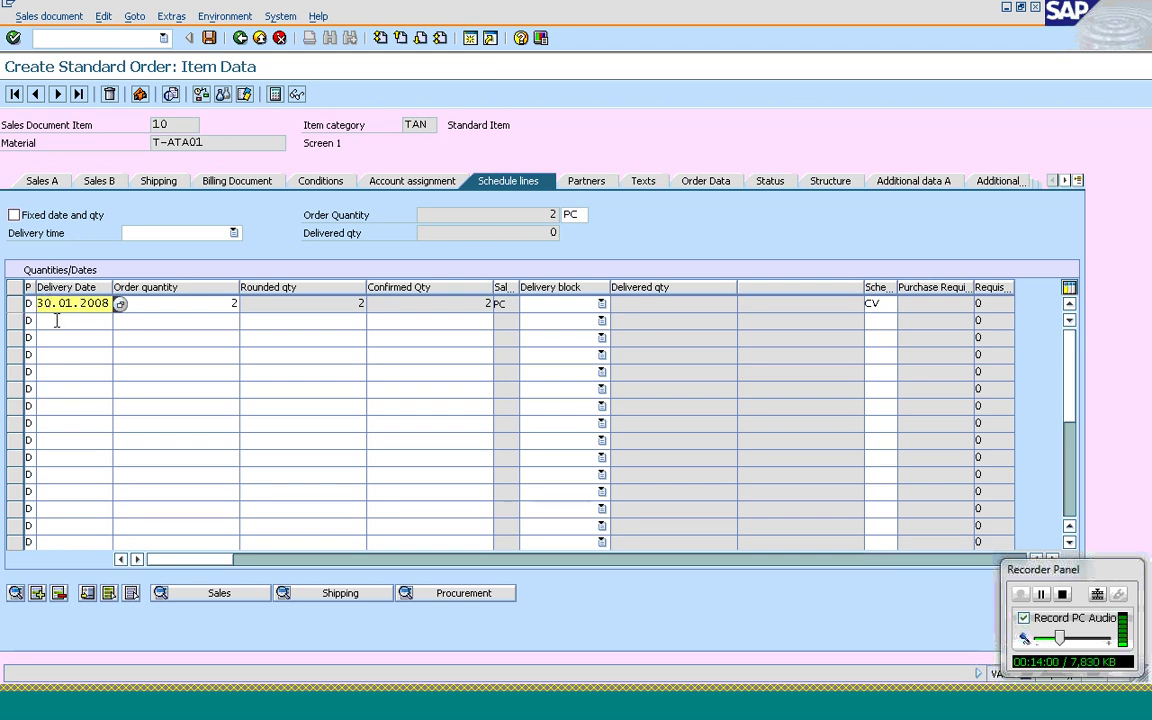
click(58, 321)
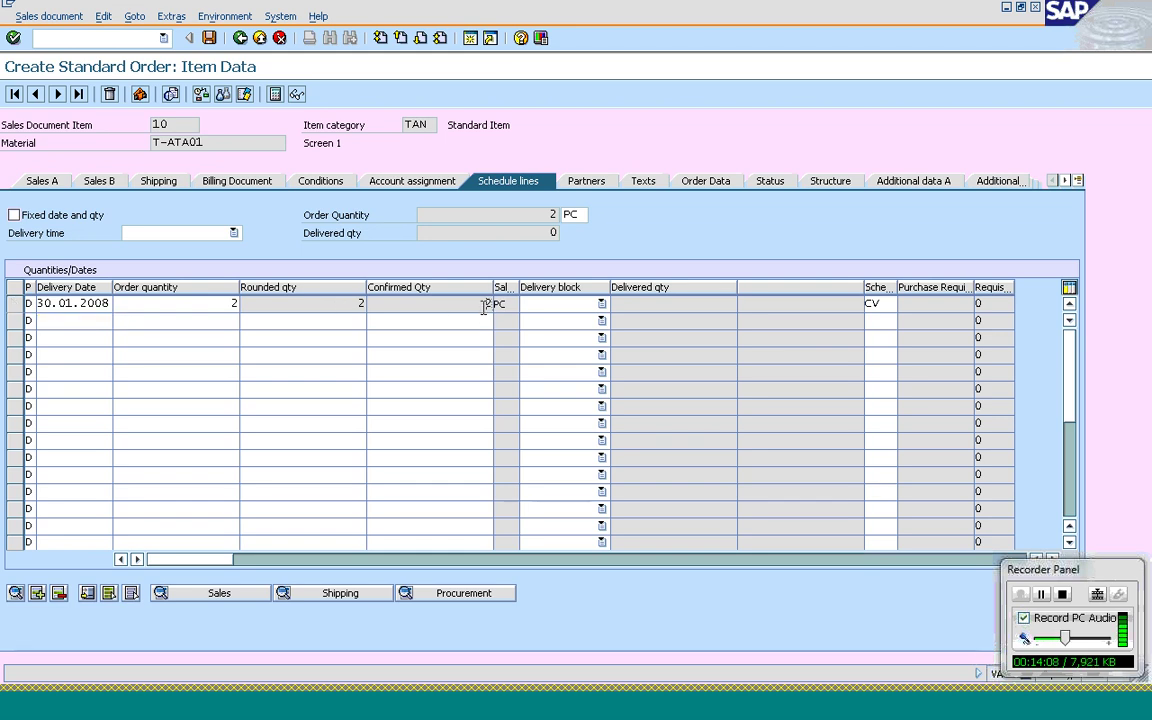
click(83, 322)
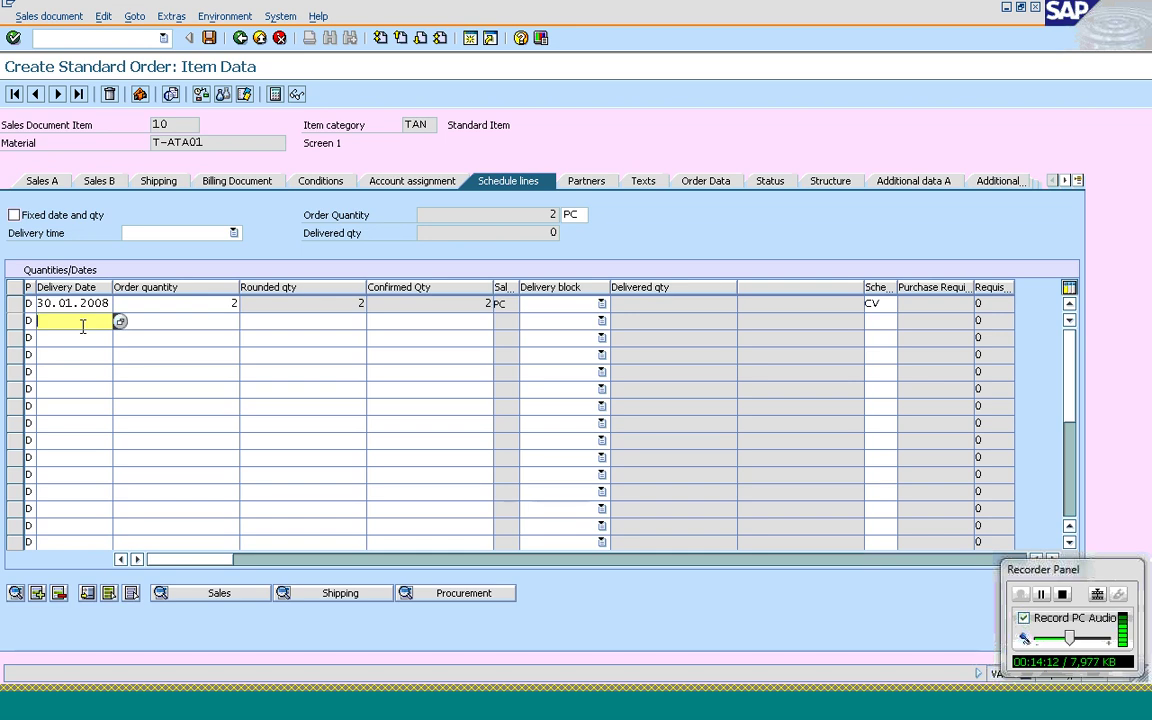
click(463, 305)
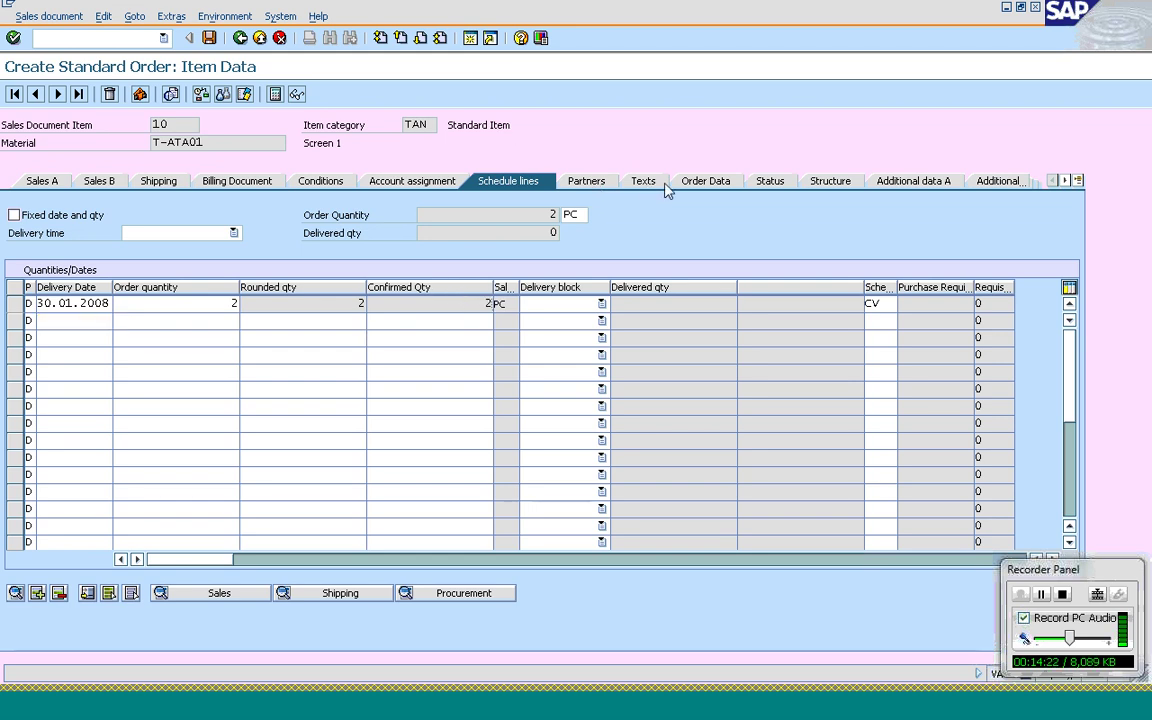
Step: Examine the partner functions of item 10, including the ship-to party and sales employee
click(594, 184)
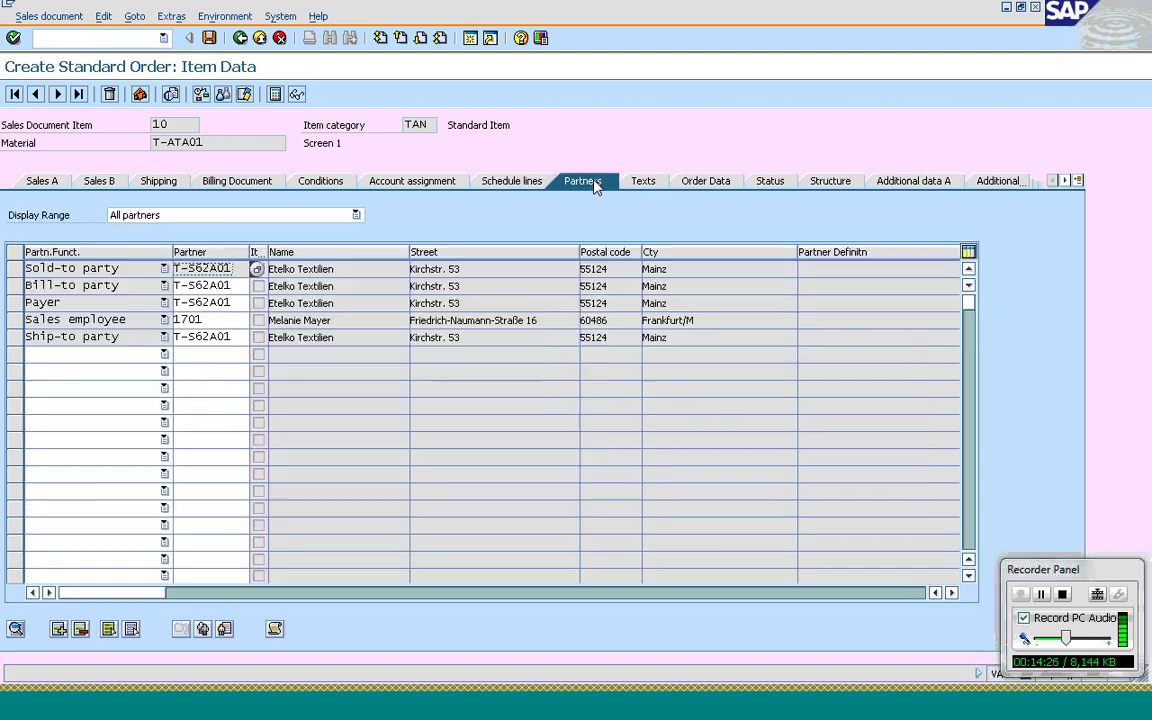
click(18, 354)
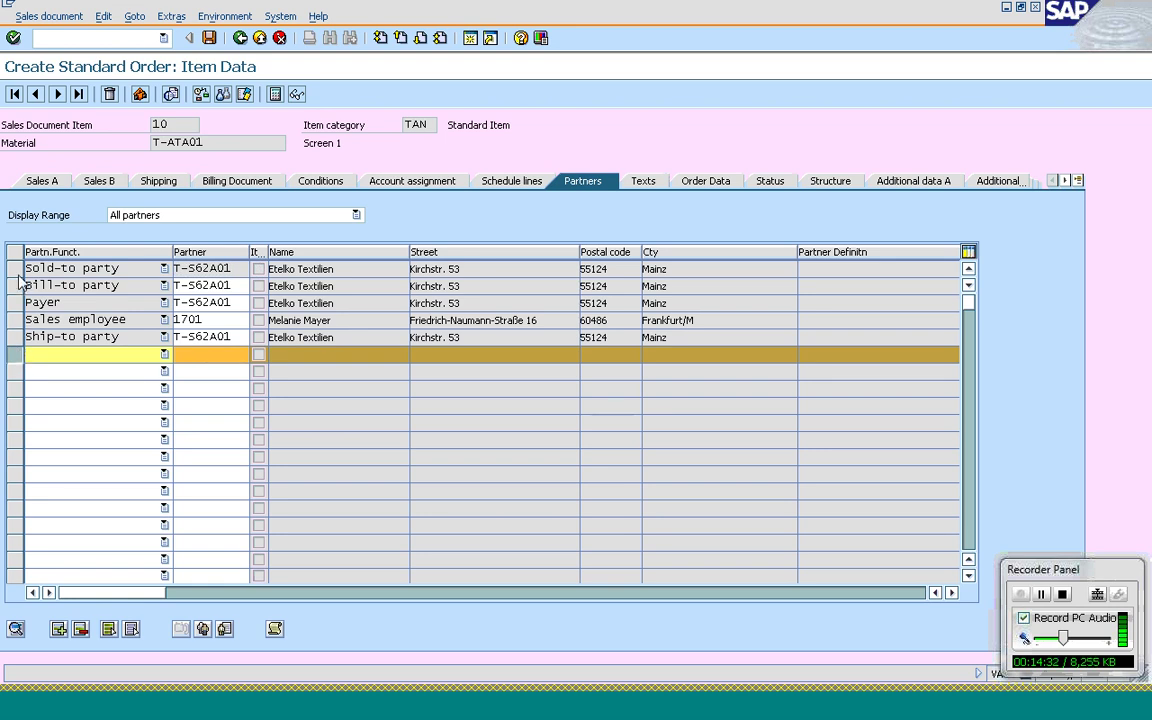
click(15, 337)
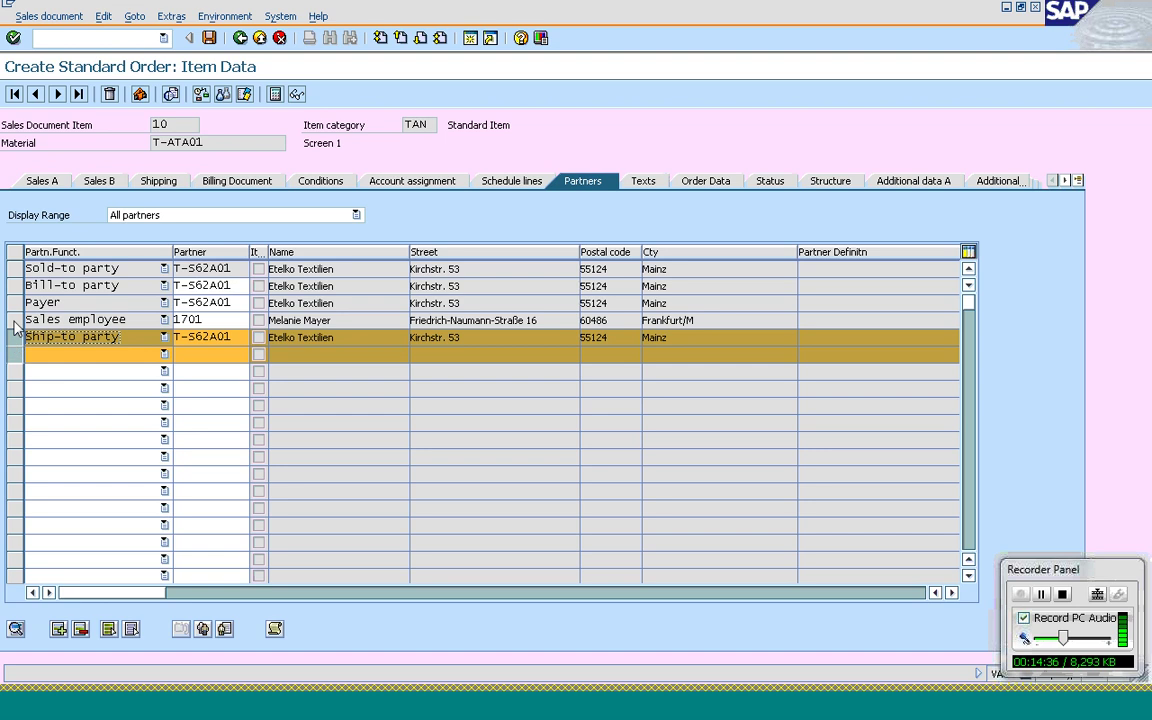
click(13, 321)
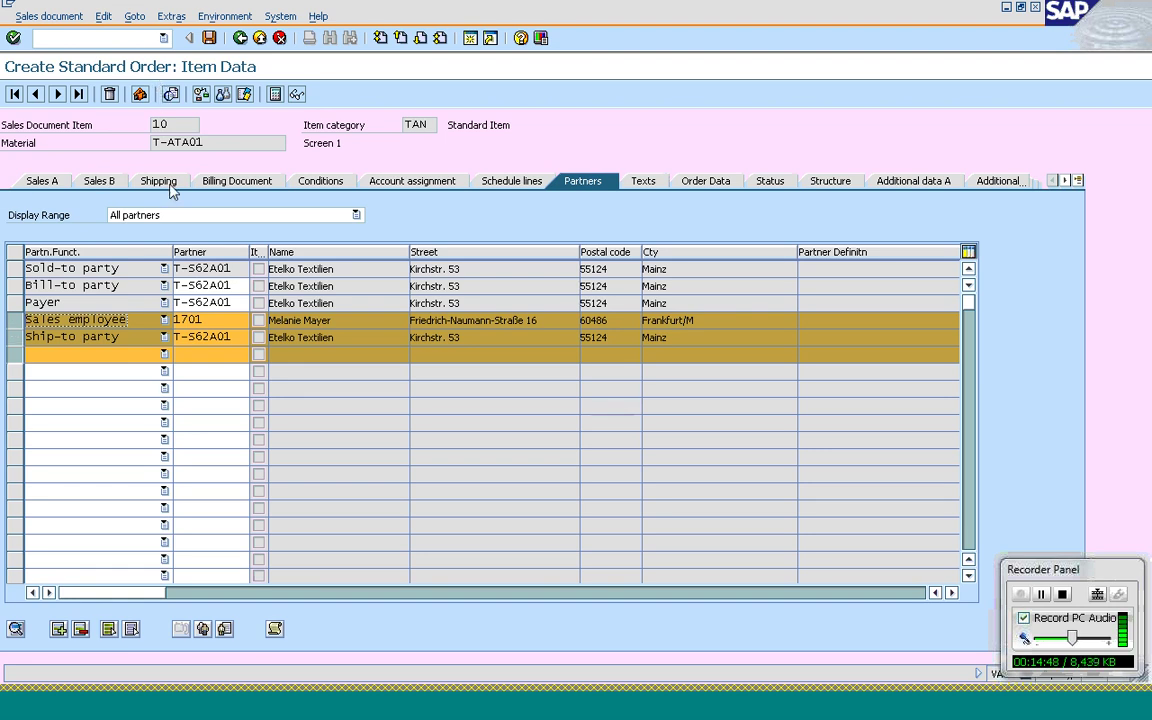
Step: Check the sales area in the order overview and open the shipping data of items 10 and 20, starting with item 10
click(241, 40)
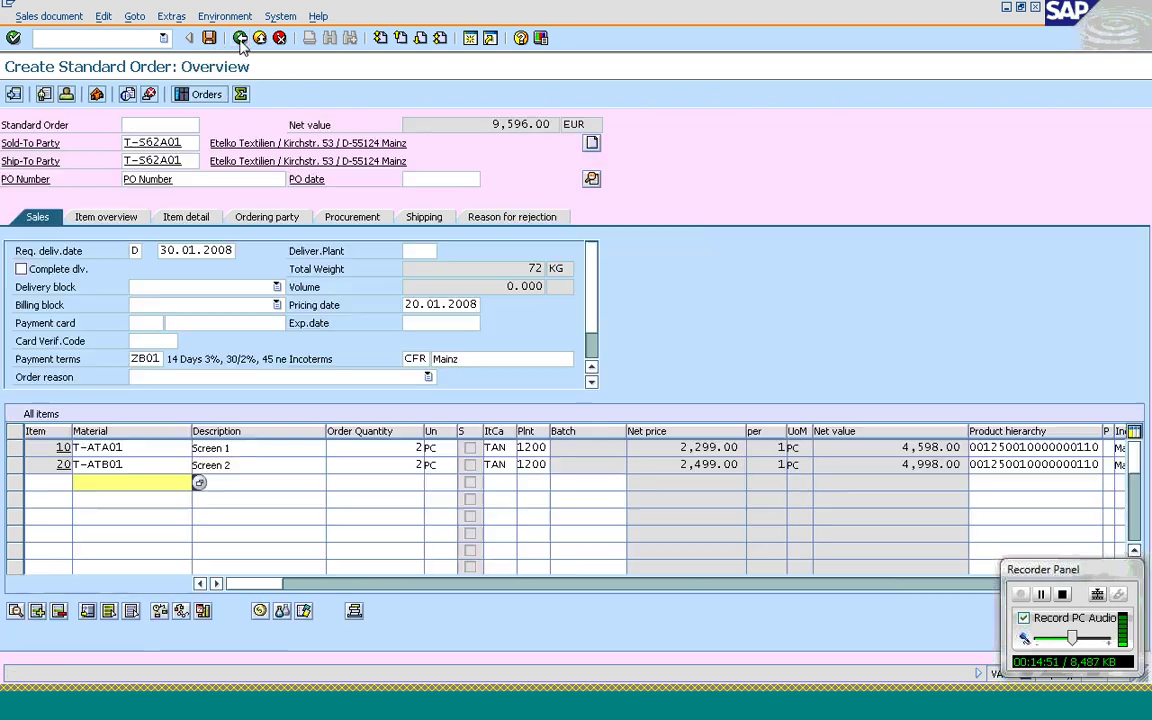
click(591, 358)
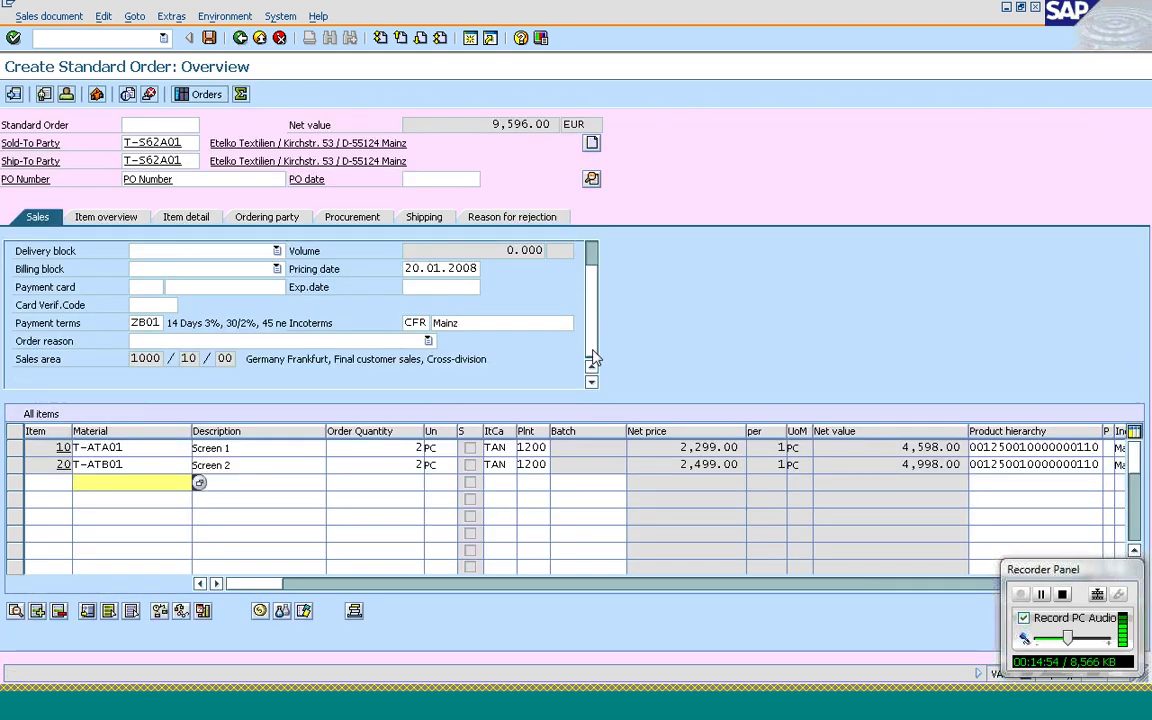
click(15, 450)
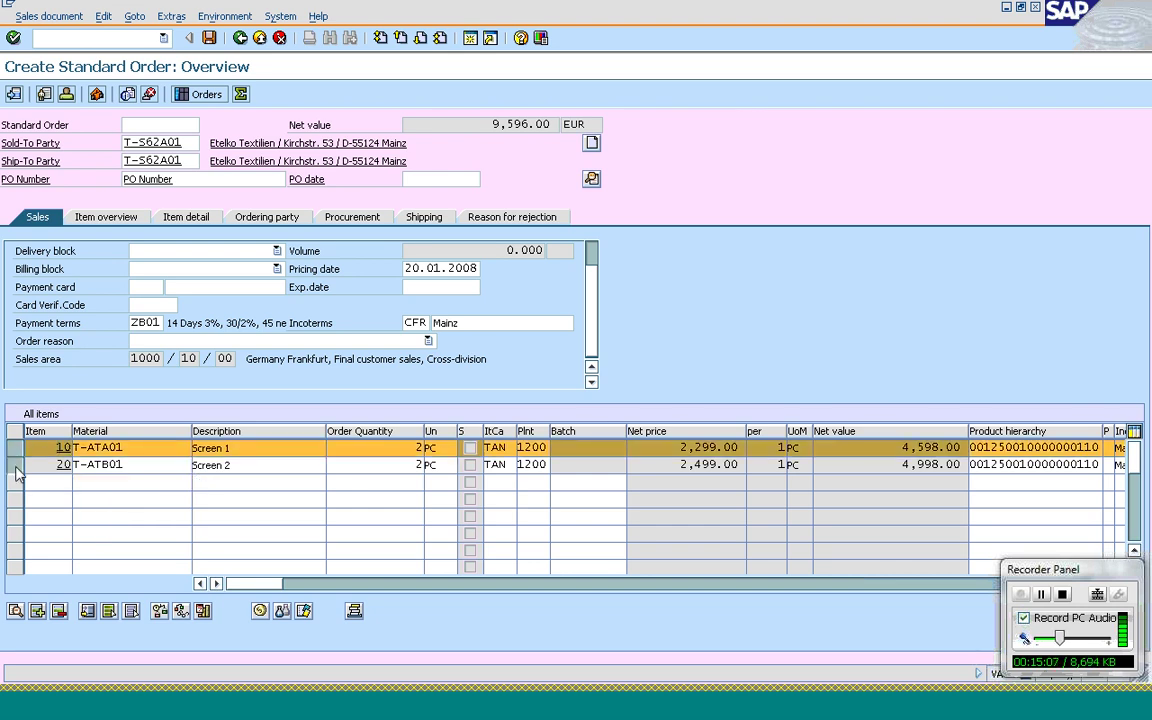
click(15, 466)
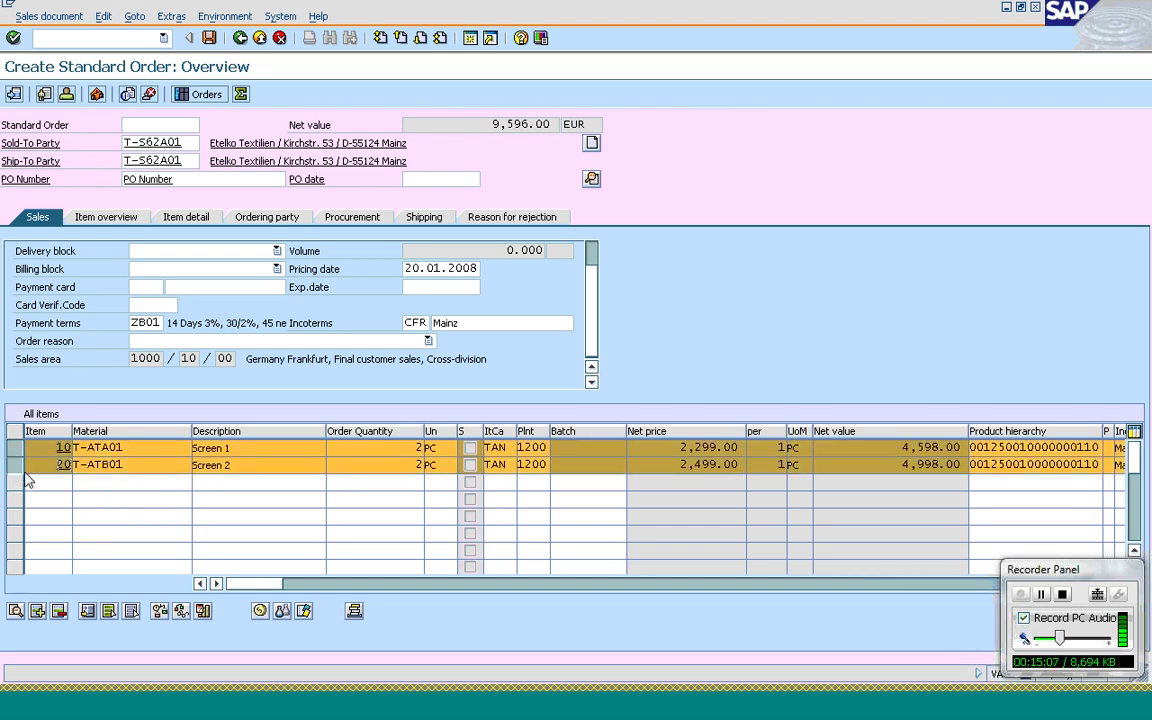
click(16, 611)
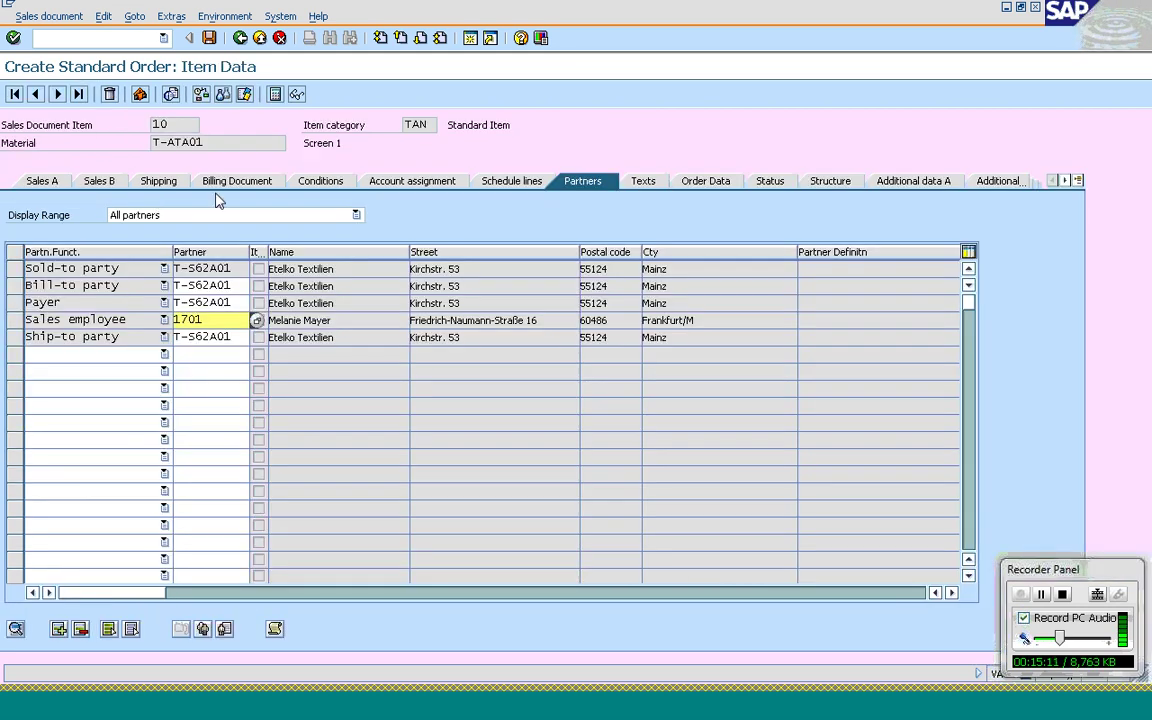
click(162, 184)
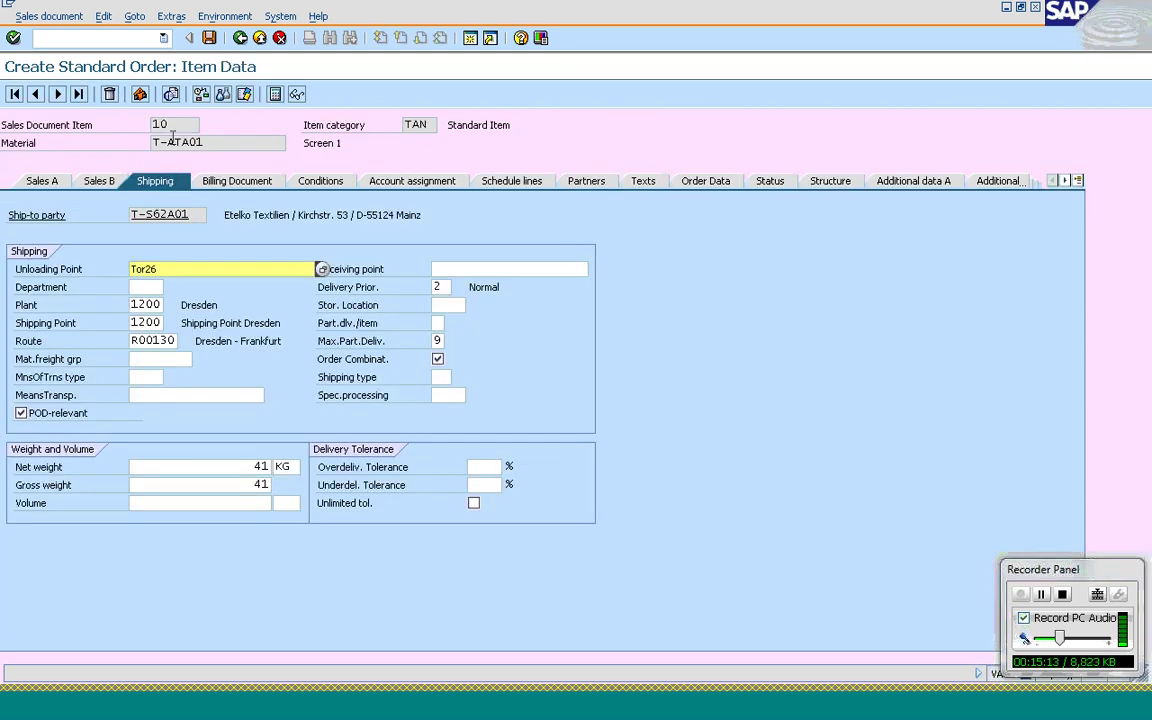
click(220, 145)
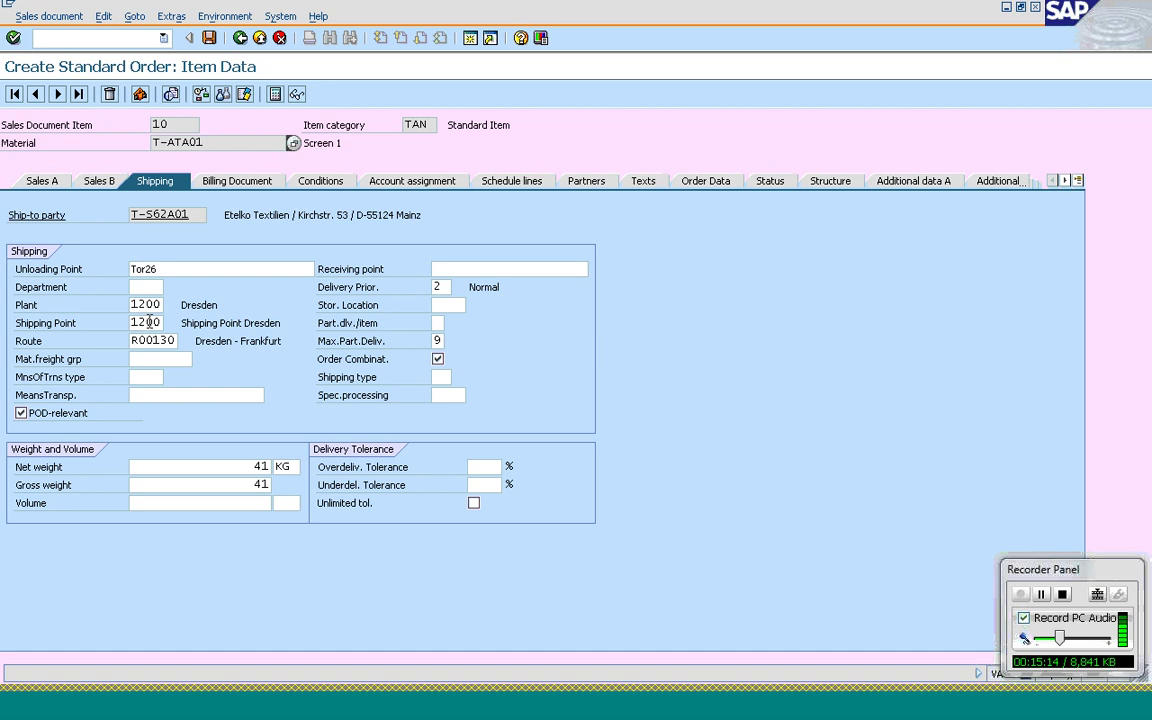
Step: Switch to item 20, examine its plant and shipping point, and return to the order overview
click(55, 95)
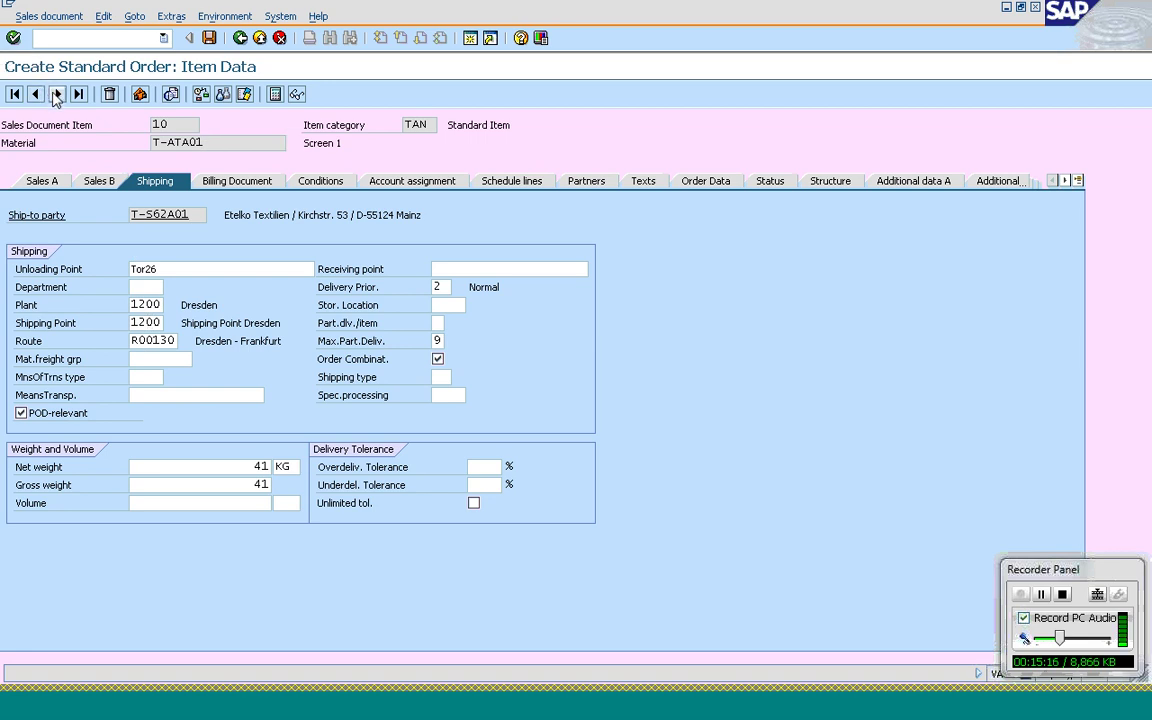
click(143, 304)
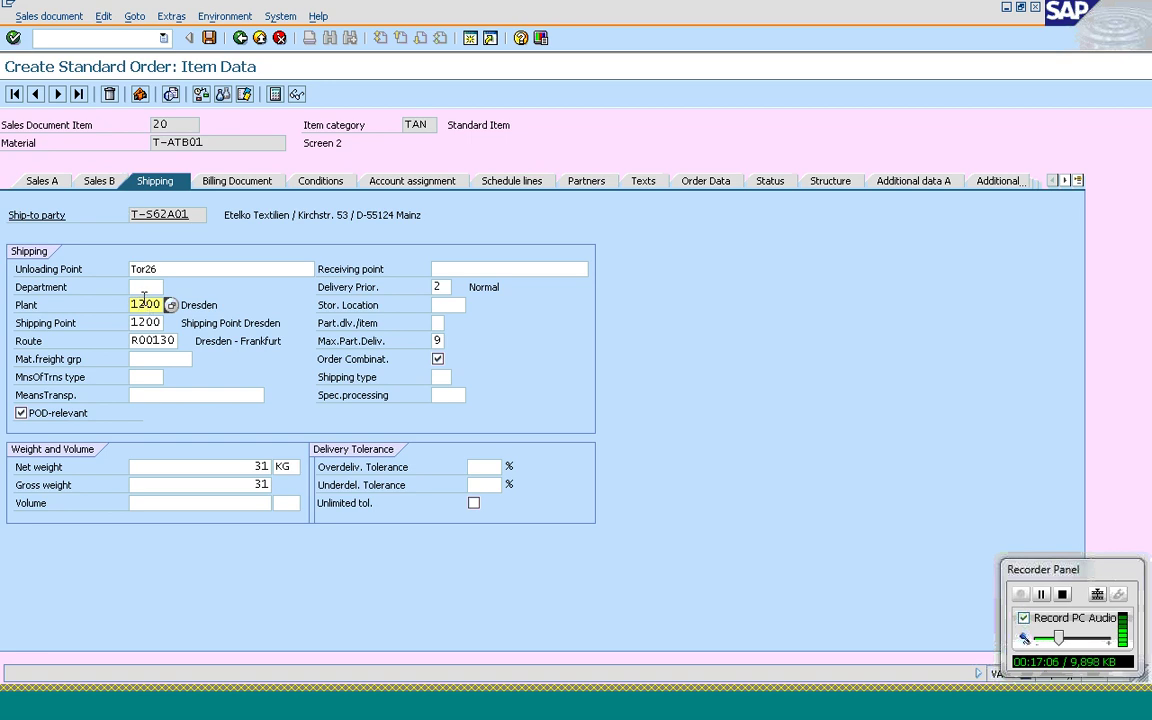
click(157, 322)
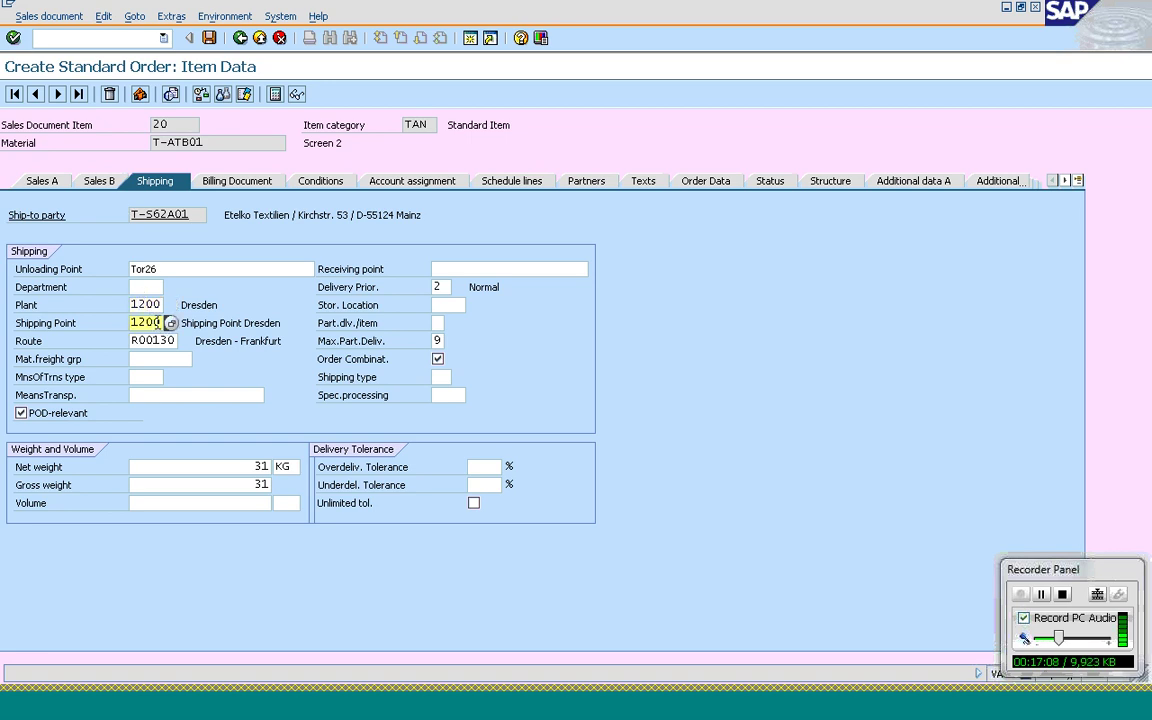
click(240, 38)
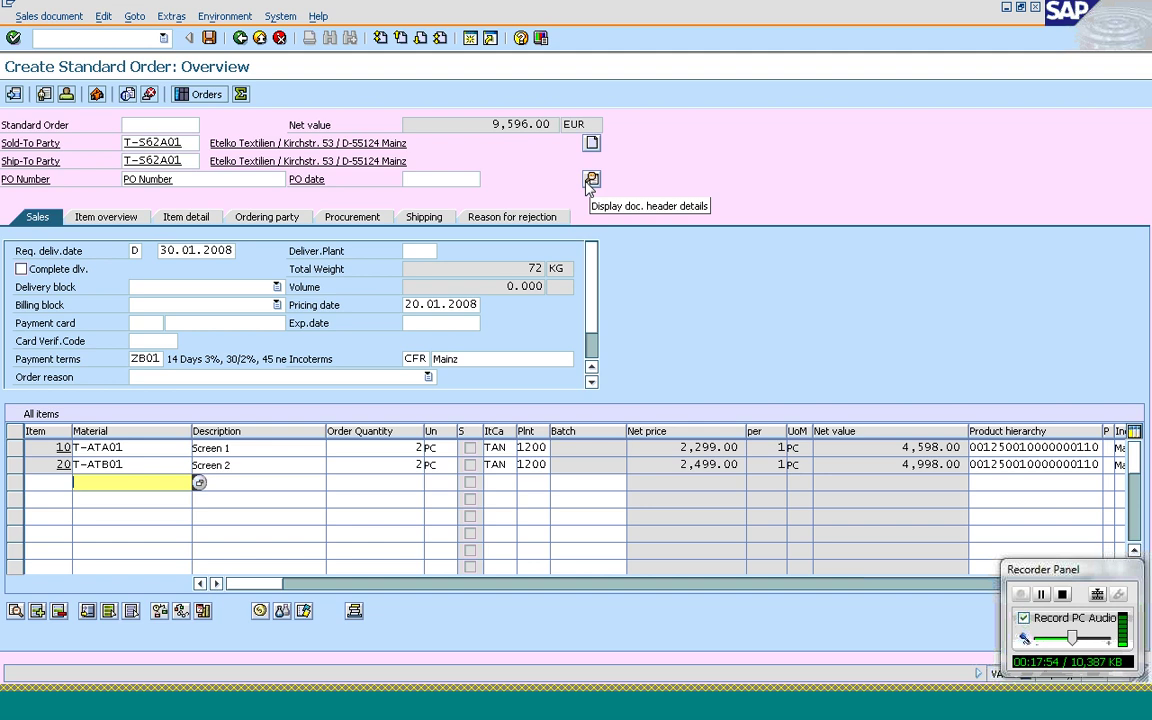
Step: Open the order's header details and examine its sales data and the unloading point in its shipping data
click(591, 180)
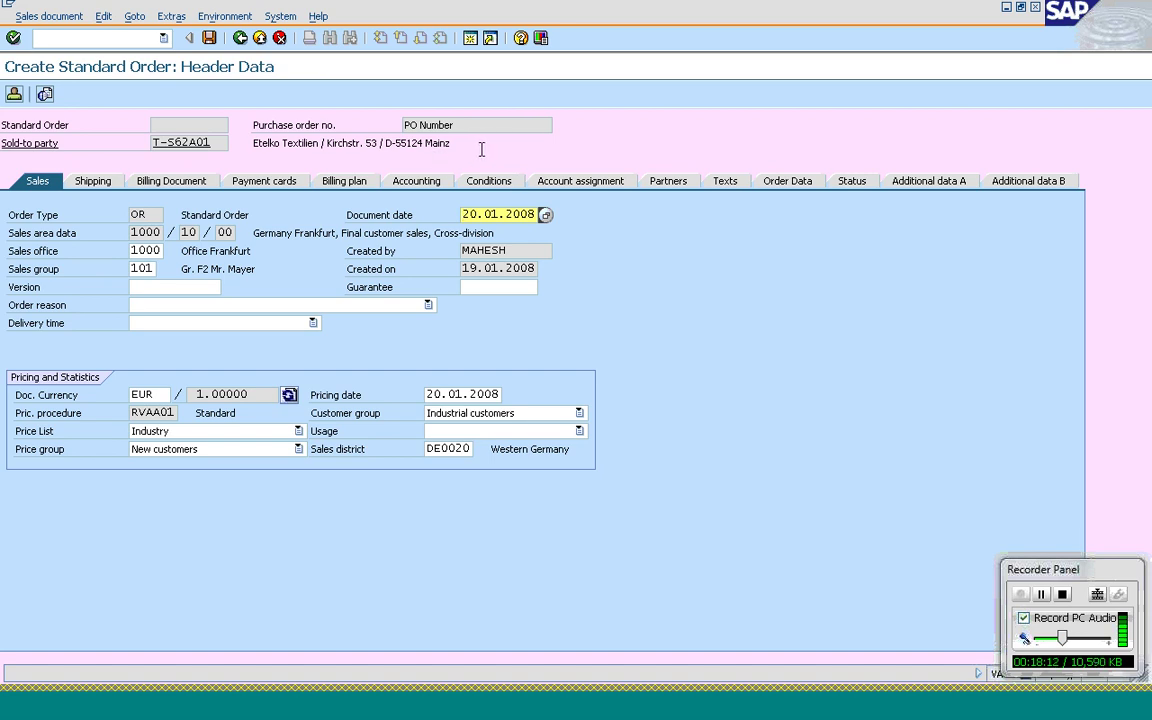
click(100, 184)
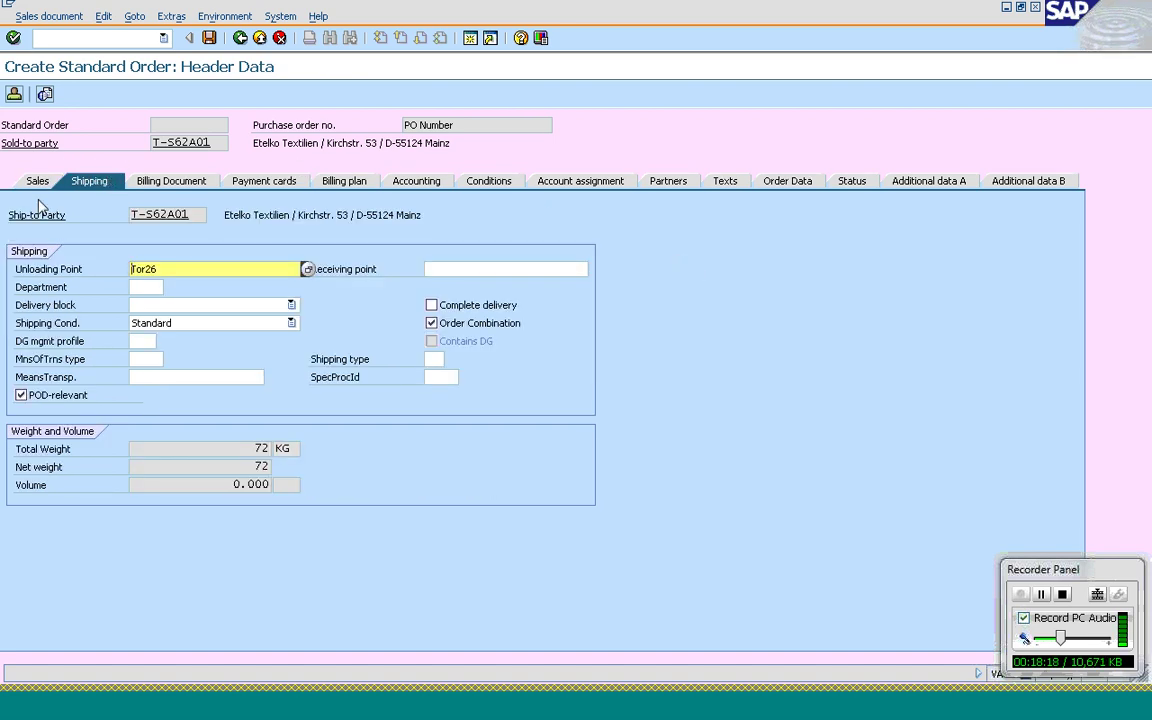
click(171, 269)
click(38, 185)
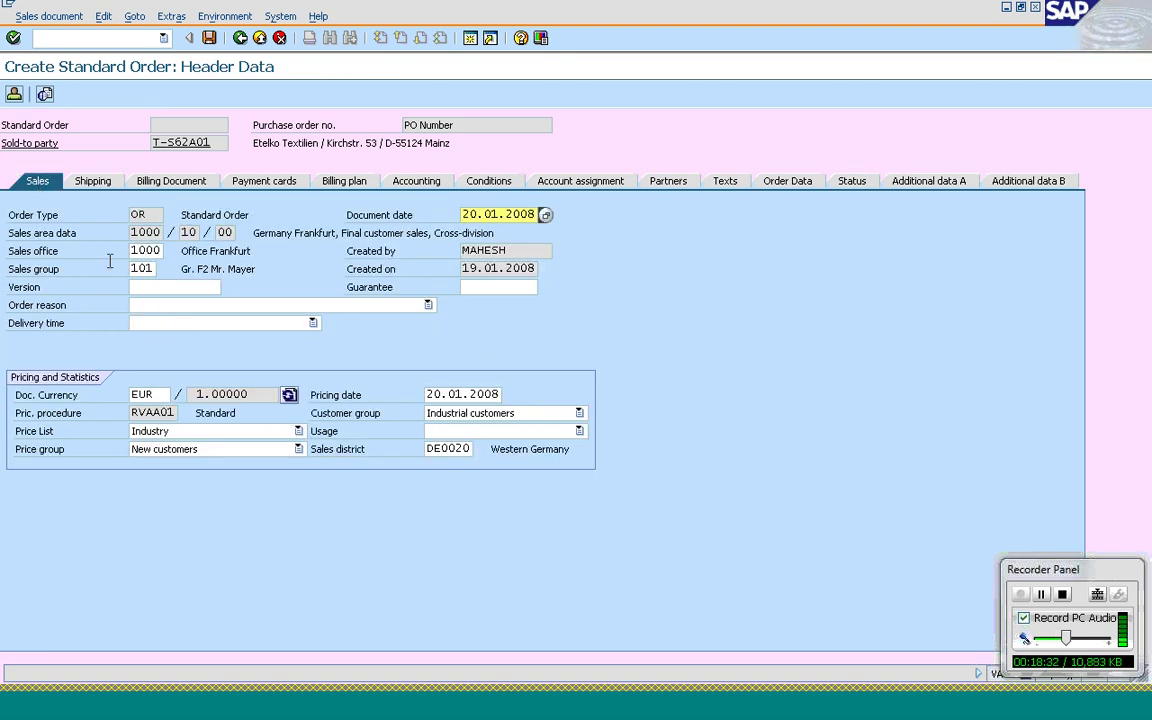
Step: Examine the Incoterms and terms of payment in the header's billing document data, and return to the order overview
click(95, 181)
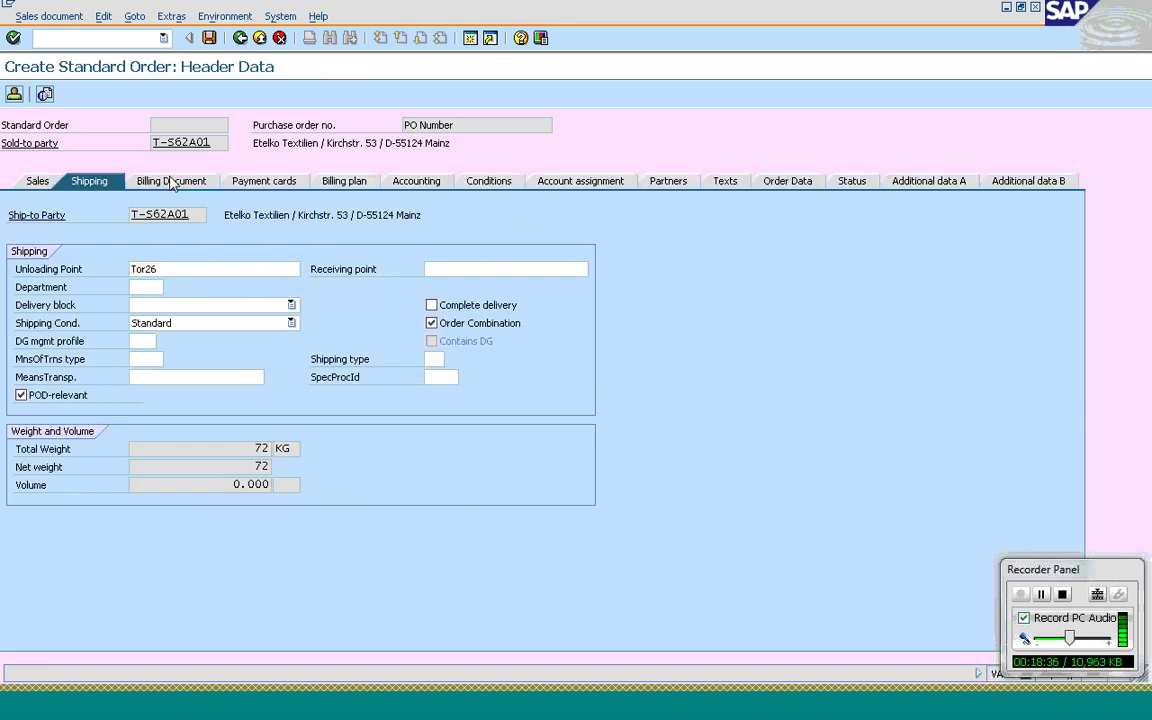
click(172, 181)
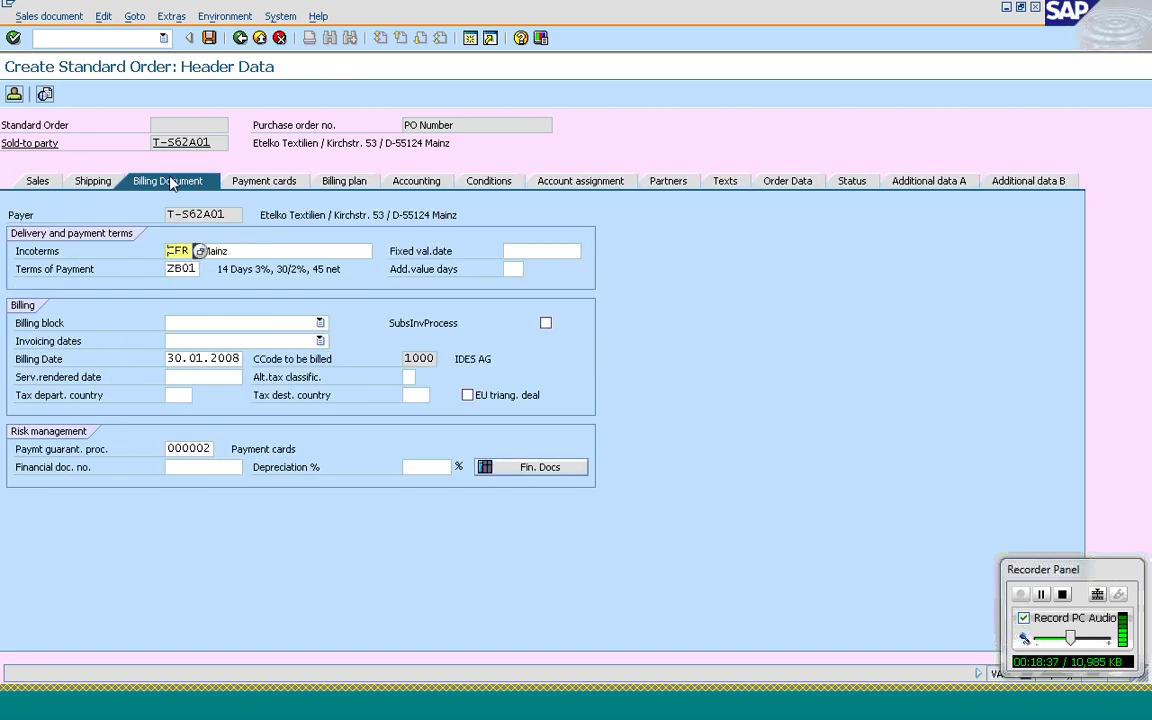
click(182, 269)
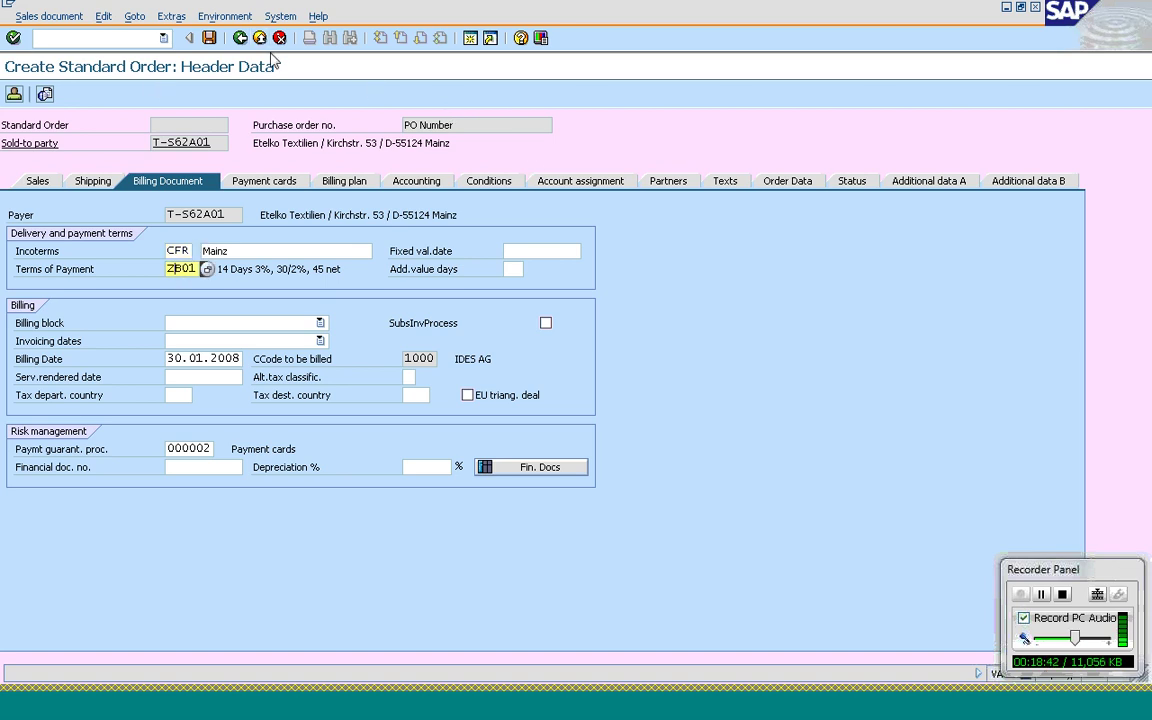
click(241, 40)
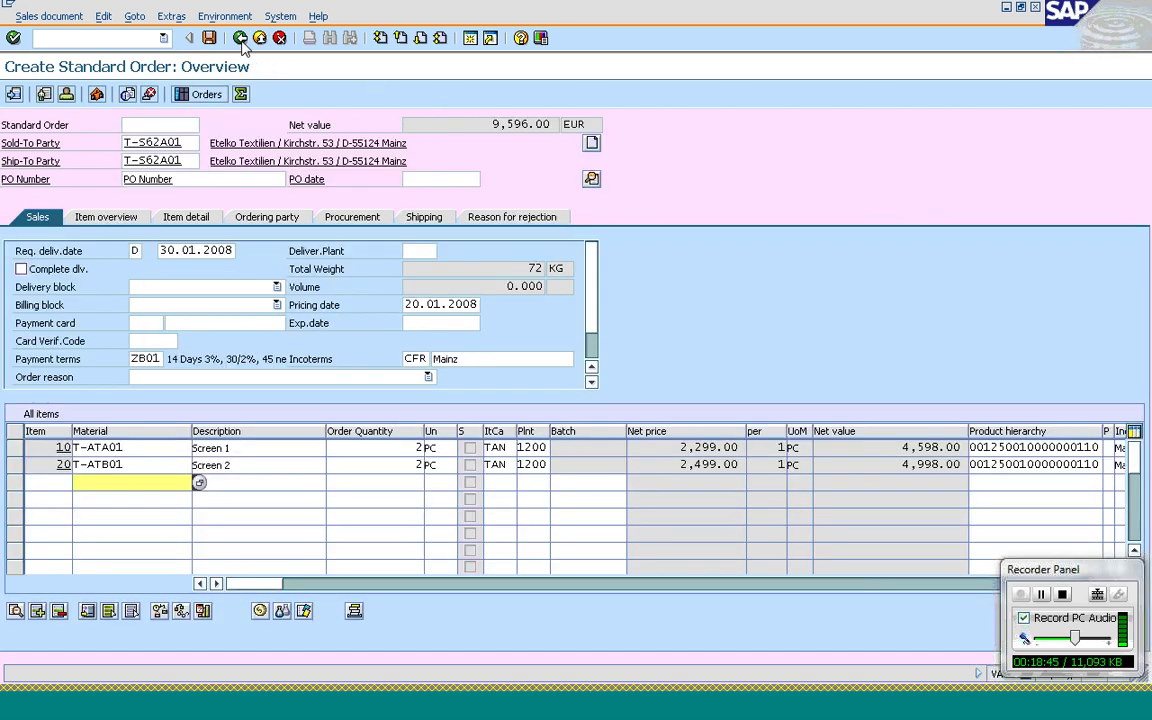
Step: Open item 10's schedule line details and examine its sales, shipping and procurement data, including shipping dates and movement type
click(15, 448)
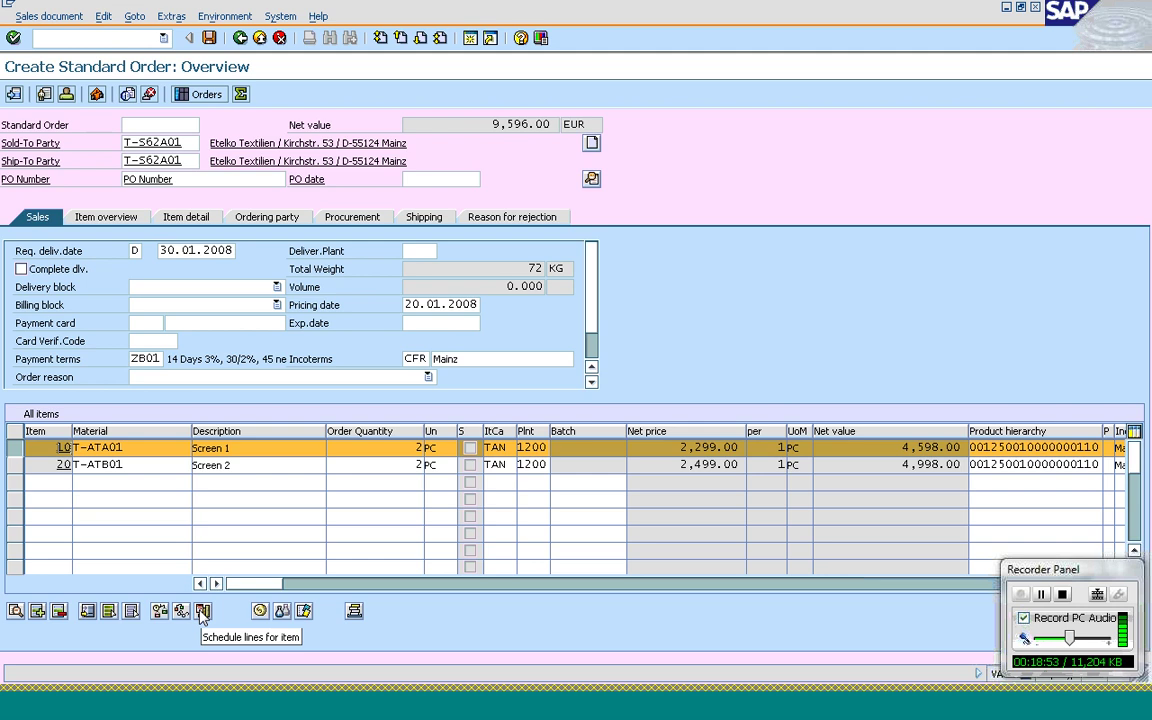
click(203, 612)
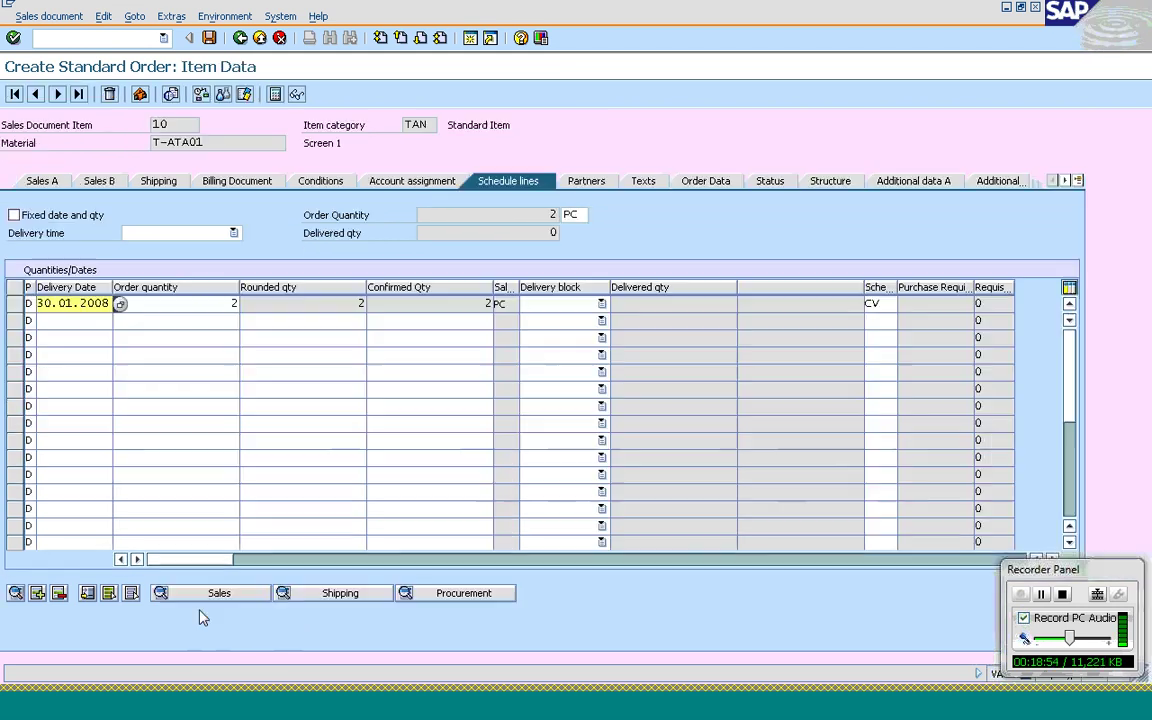
click(15, 305)
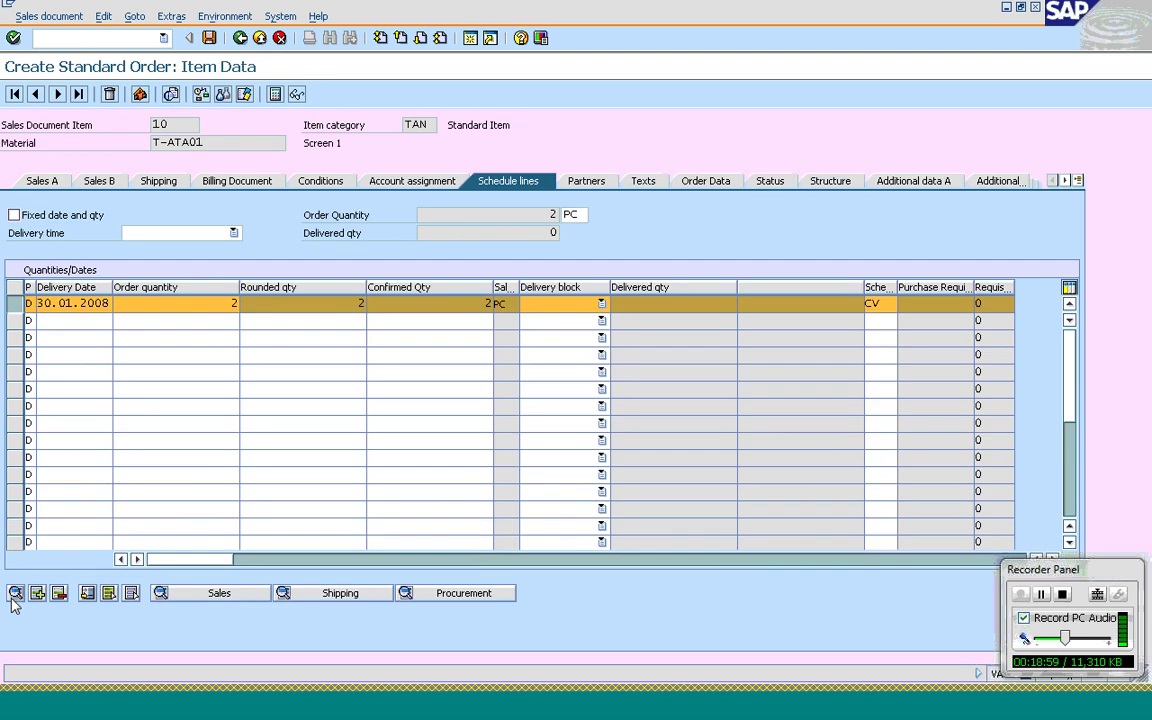
click(14, 592)
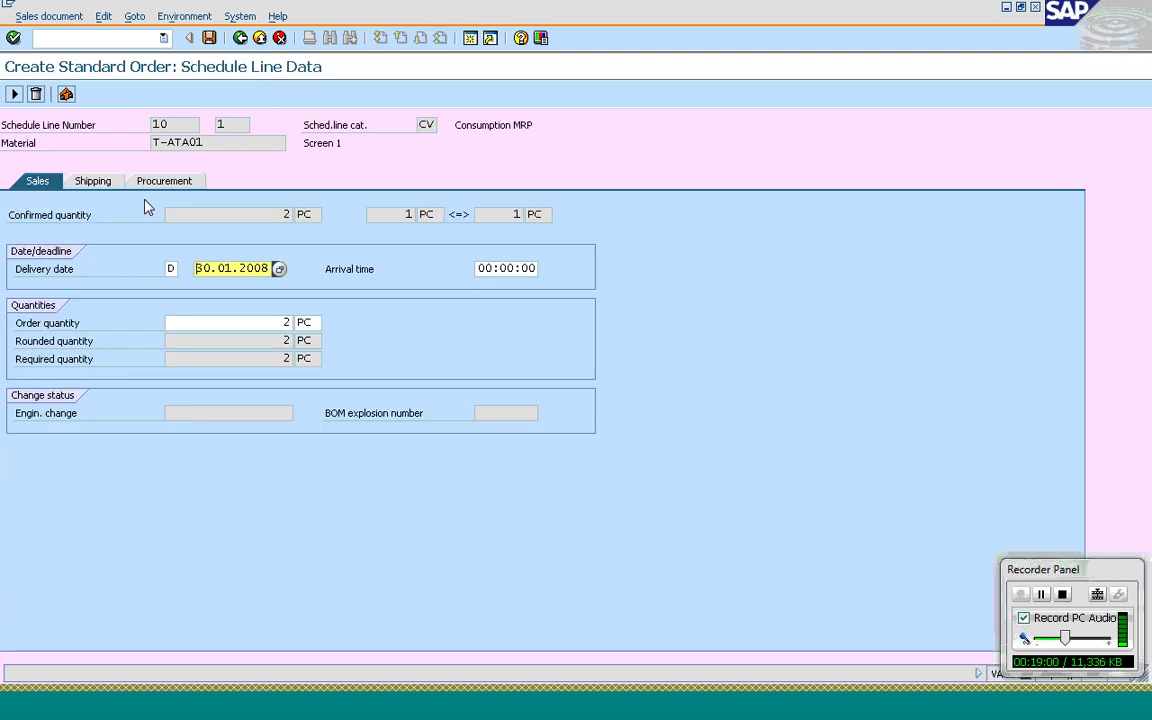
click(99, 184)
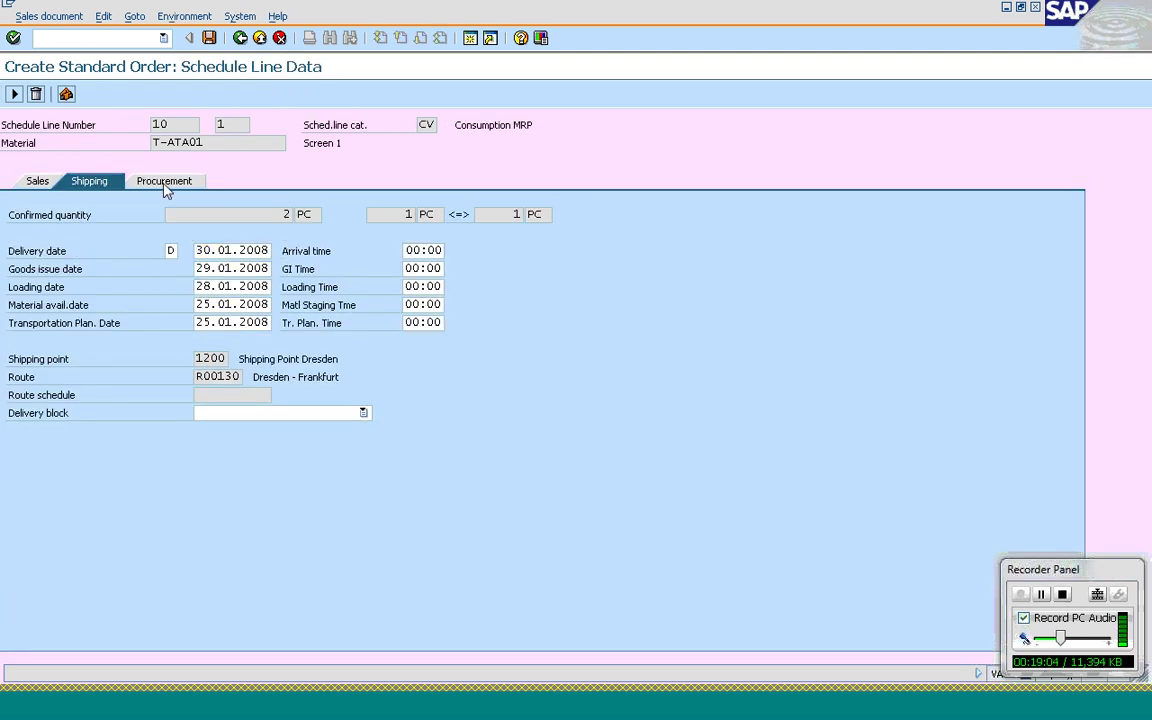
click(165, 183)
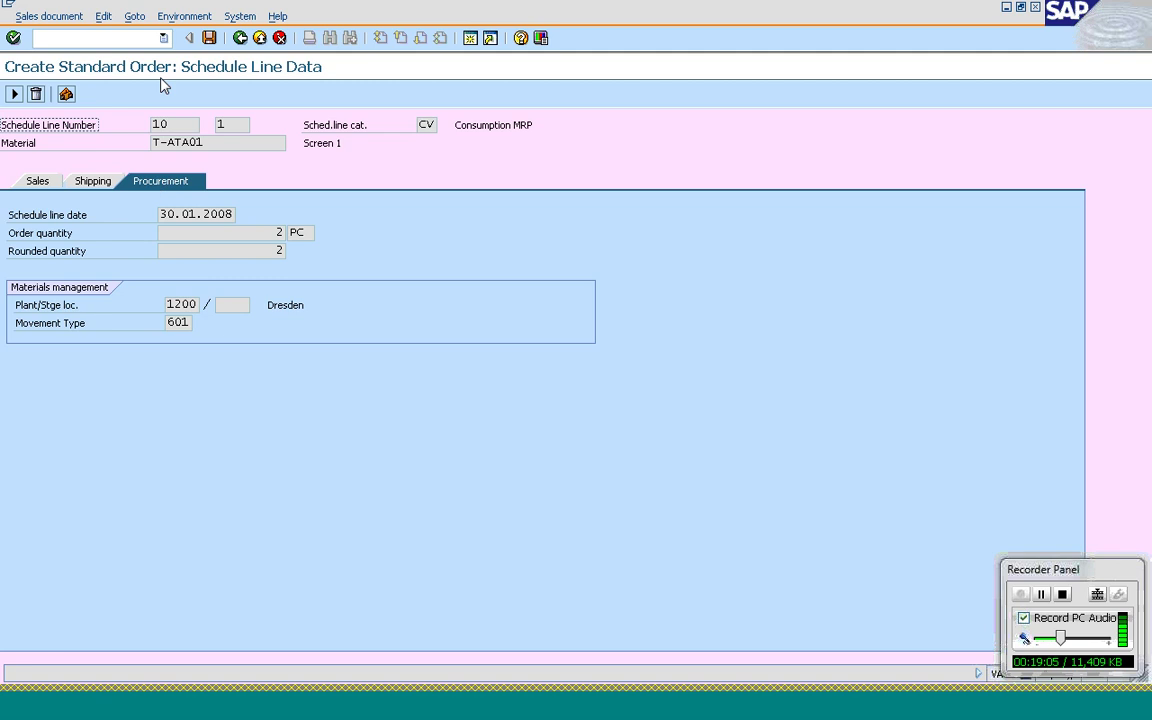
click(239, 41)
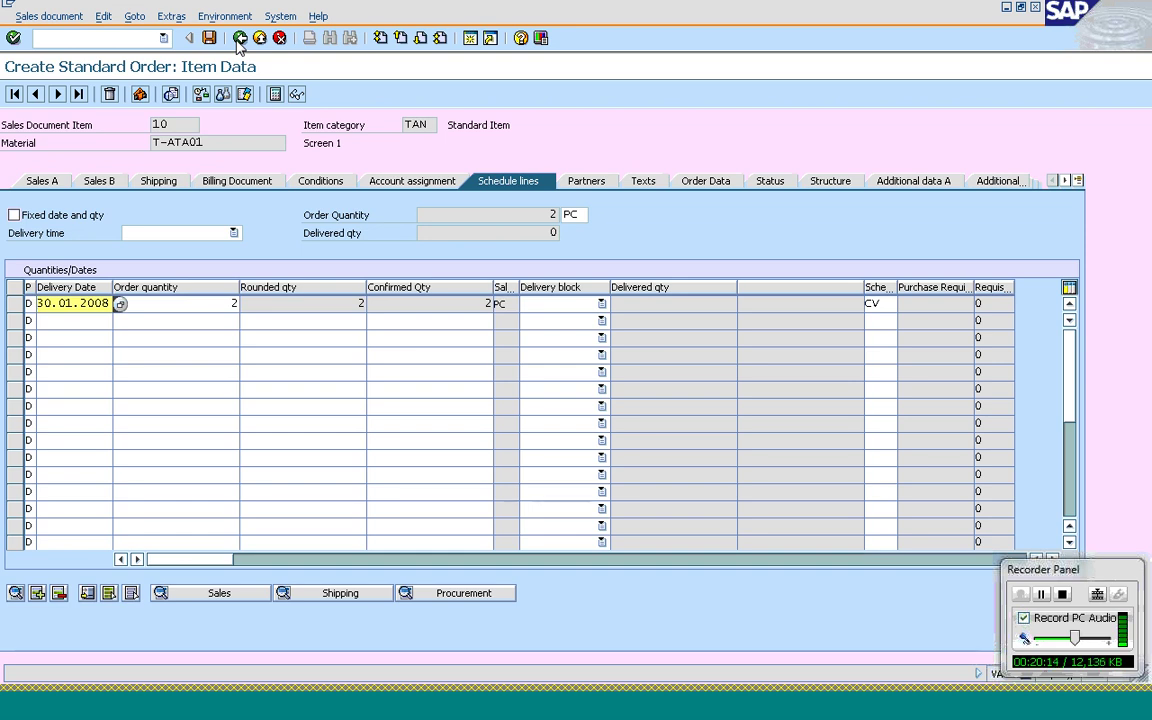
Step: Check the storage location in the schedule line's procurement details and the purchase requisition field in item 10's schedule lines
click(276, 304)
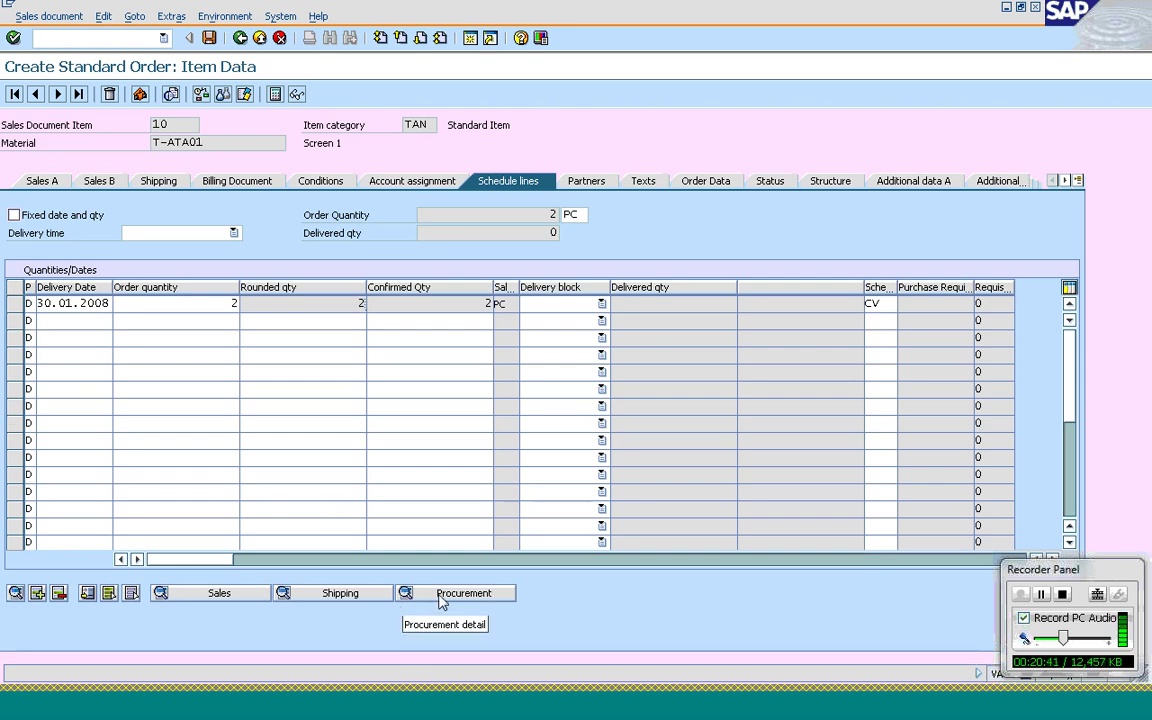
click(14, 303)
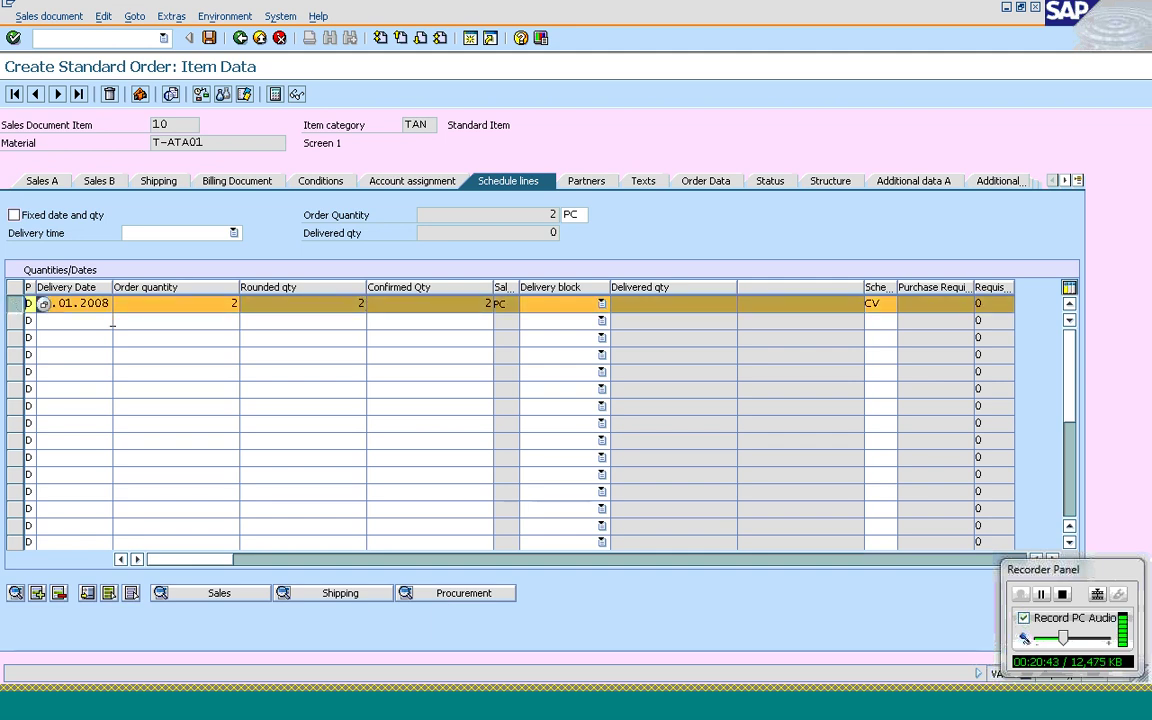
click(446, 597)
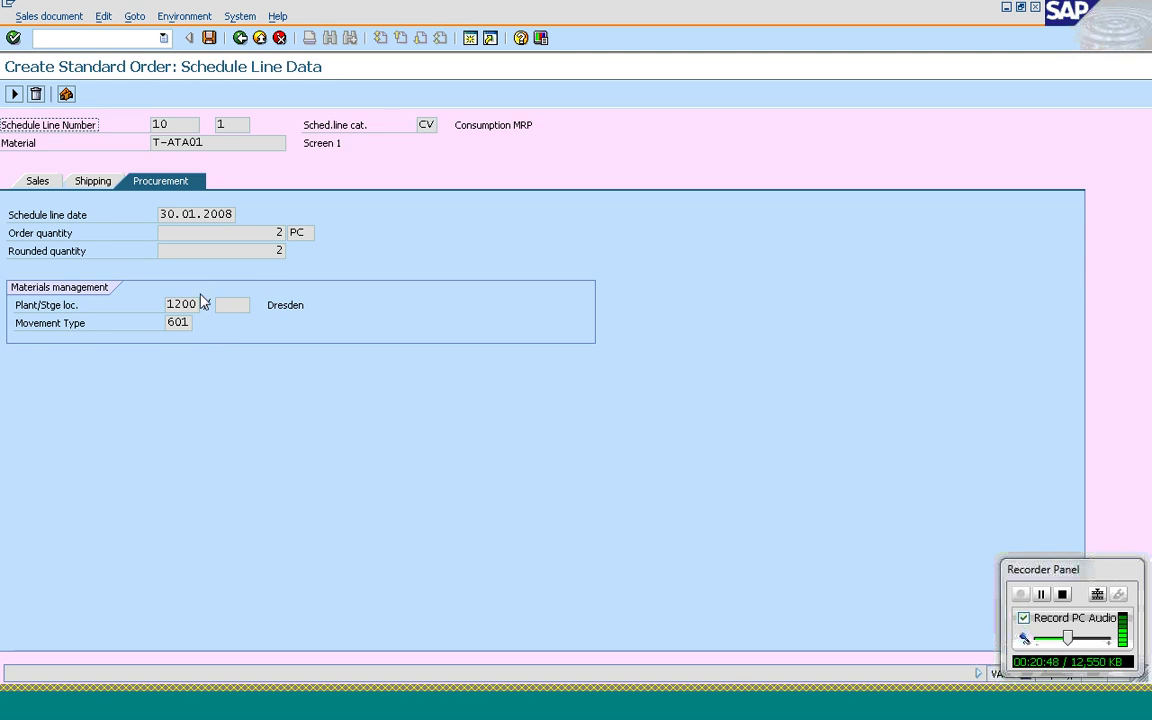
click(232, 305)
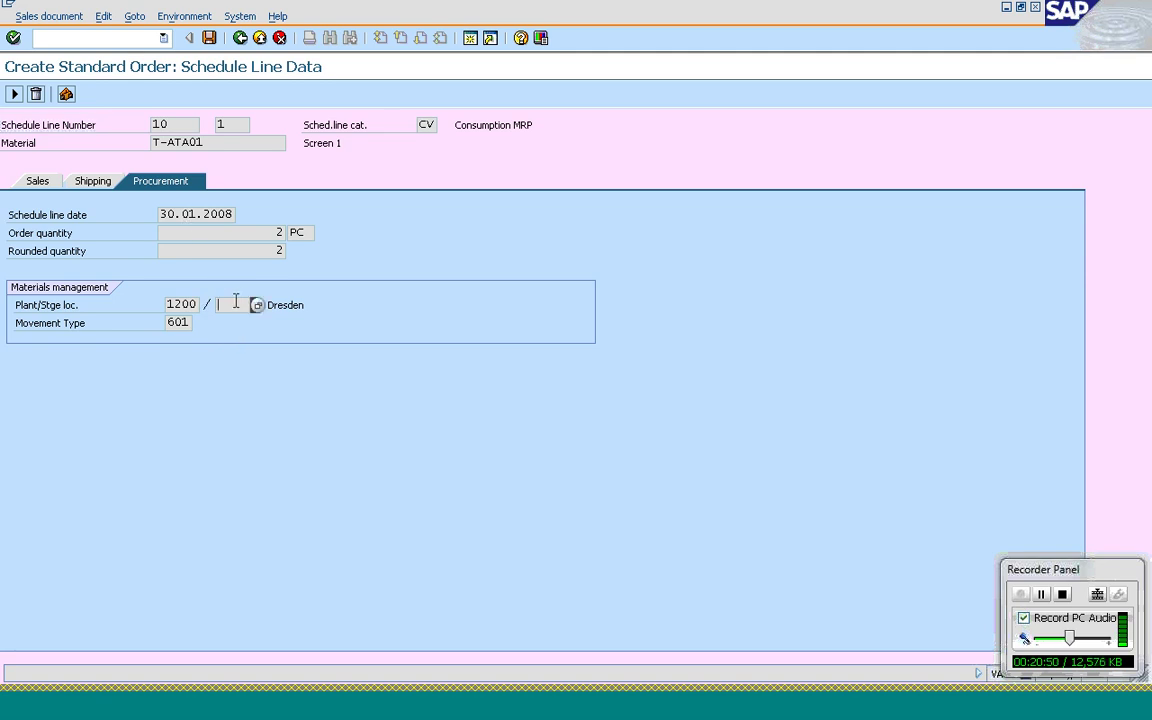
click(240, 38)
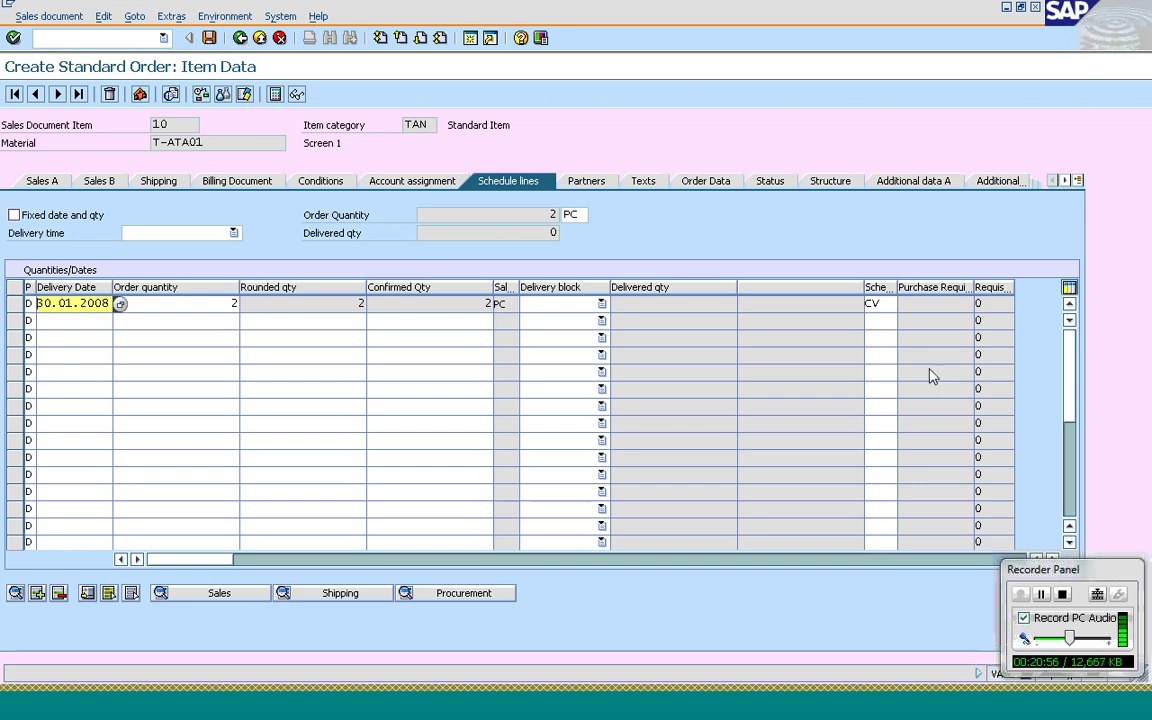
click(933, 308)
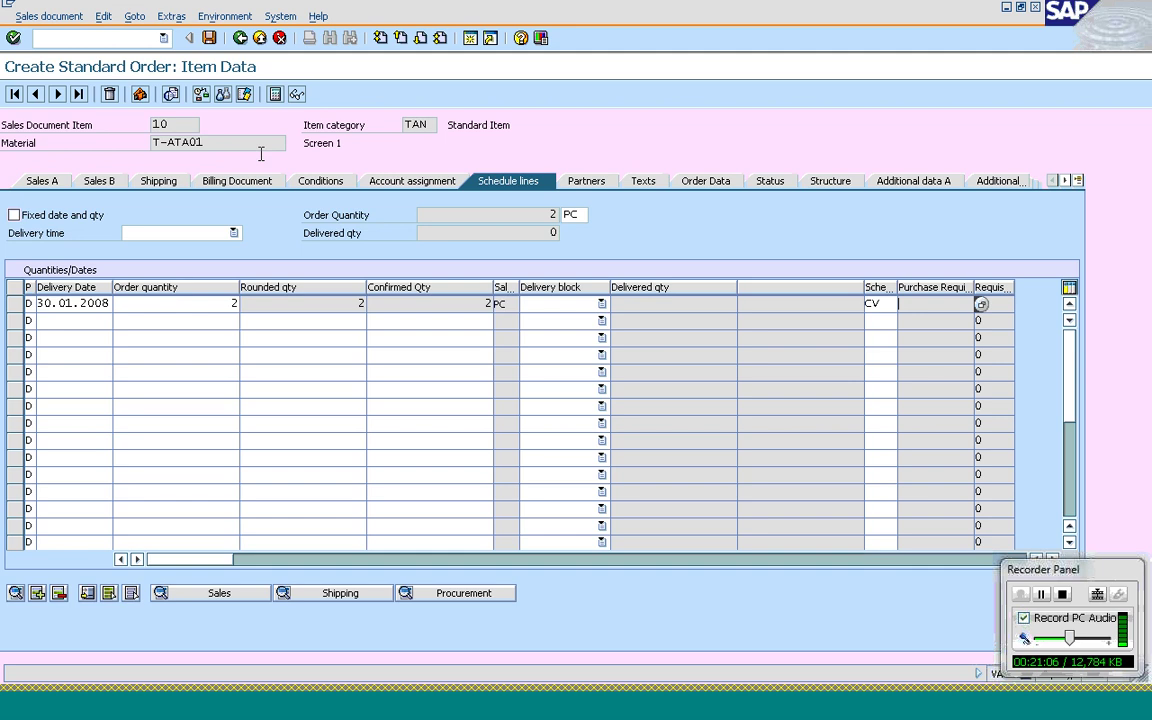
click(240, 38)
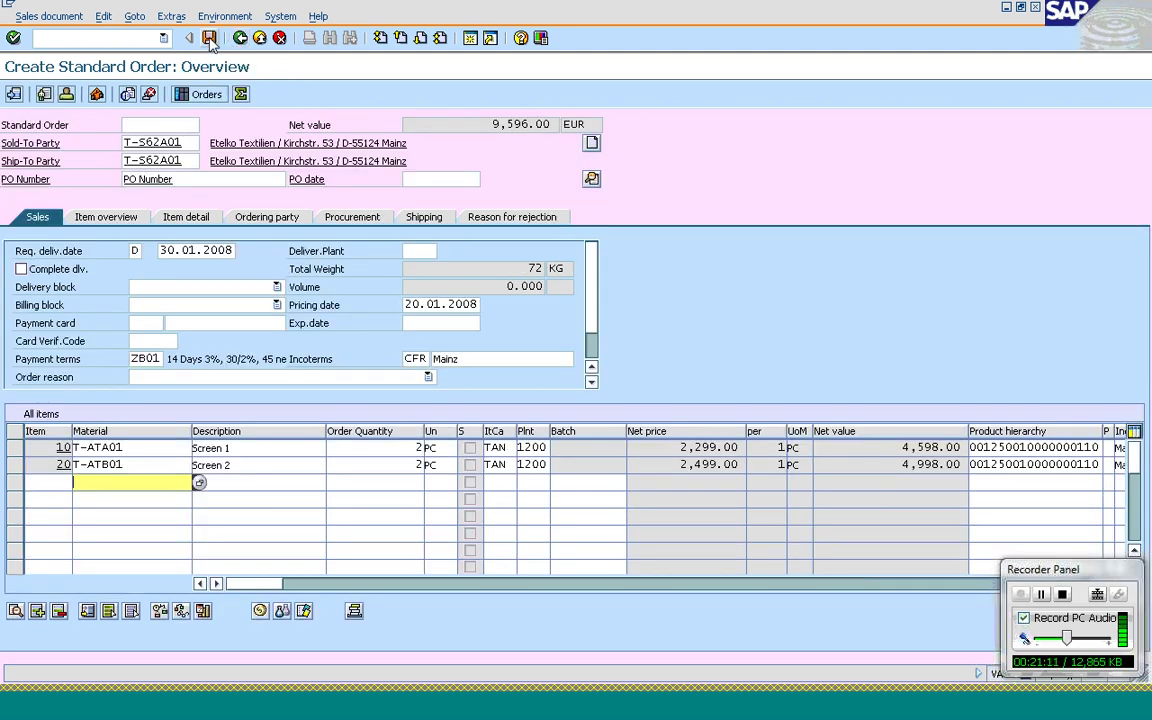
Step: Examine the order overview's shipping data for both items, including the delivery dates and shipping points
click(418, 220)
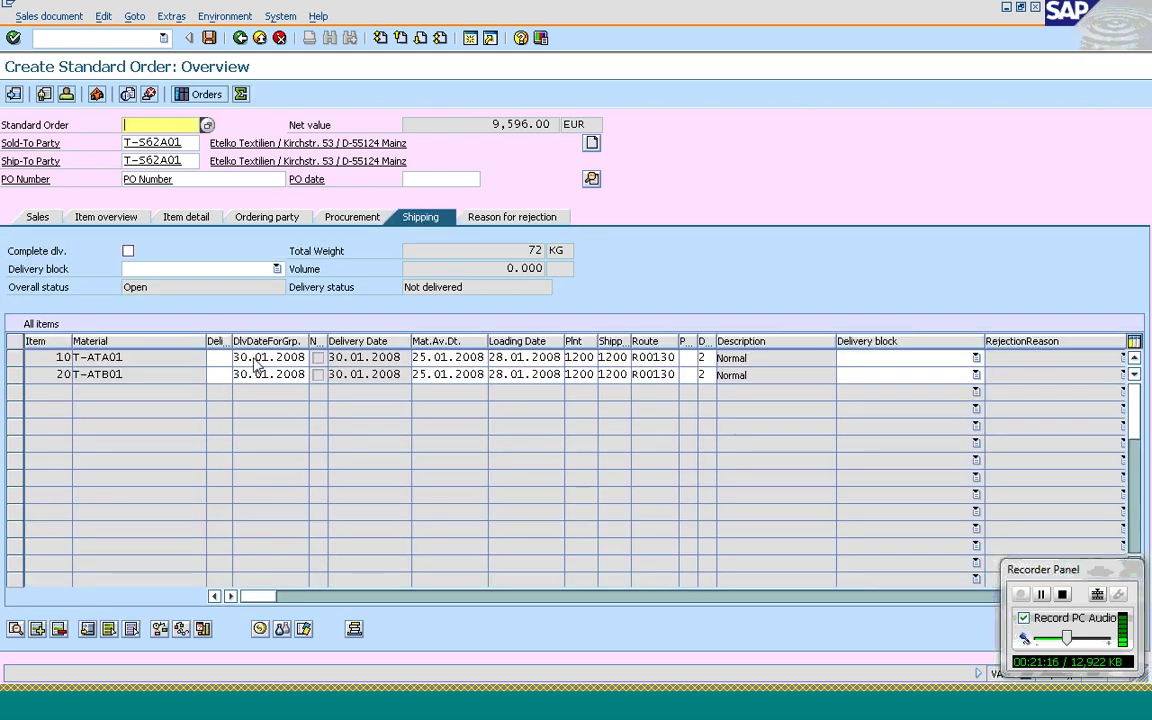
click(249, 362)
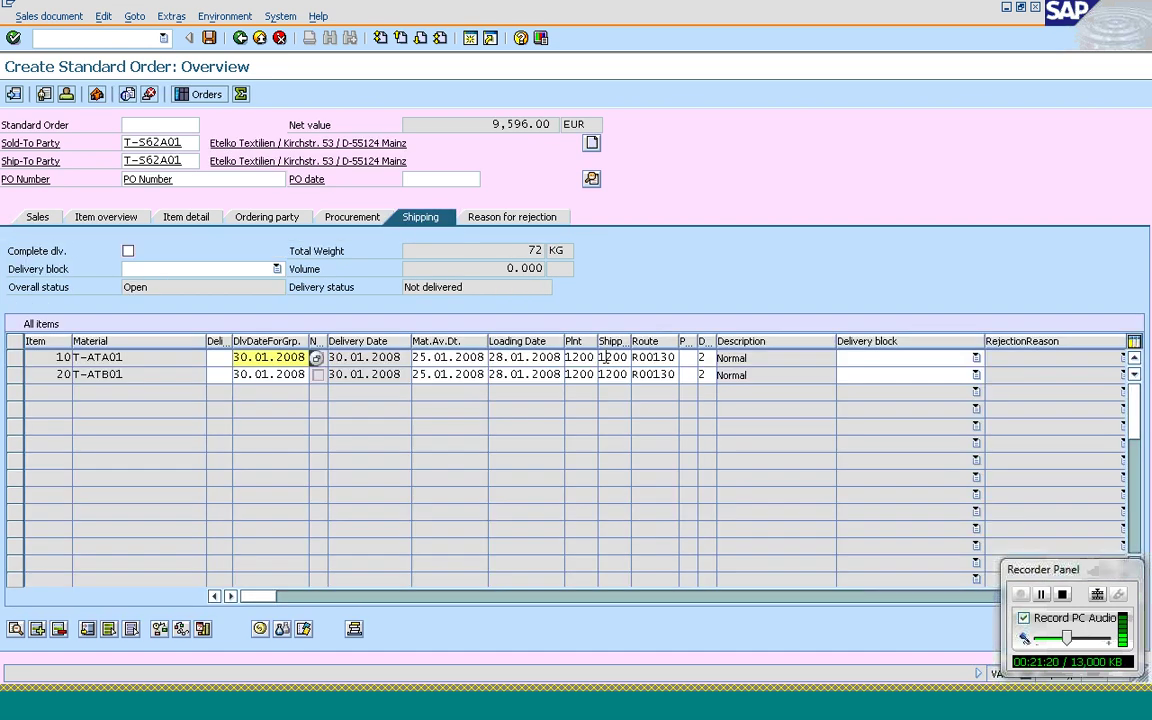
click(612, 357)
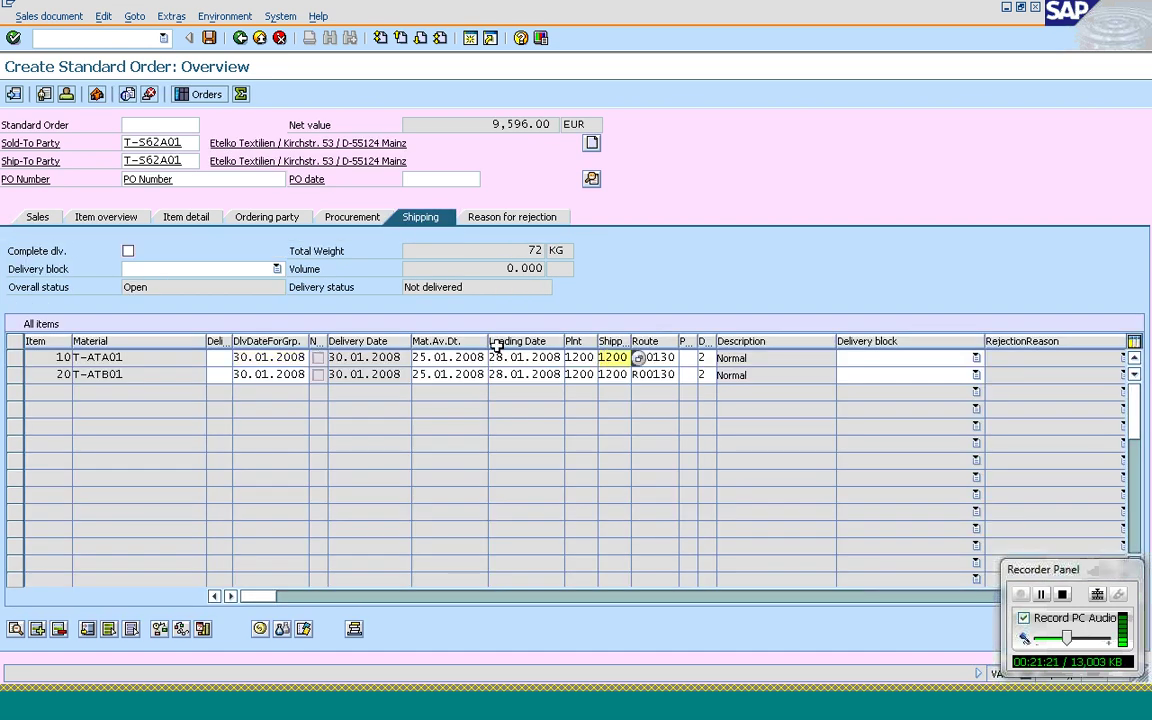
Step: Stay in order processing without exiting, and save the standard order
click(240, 38)
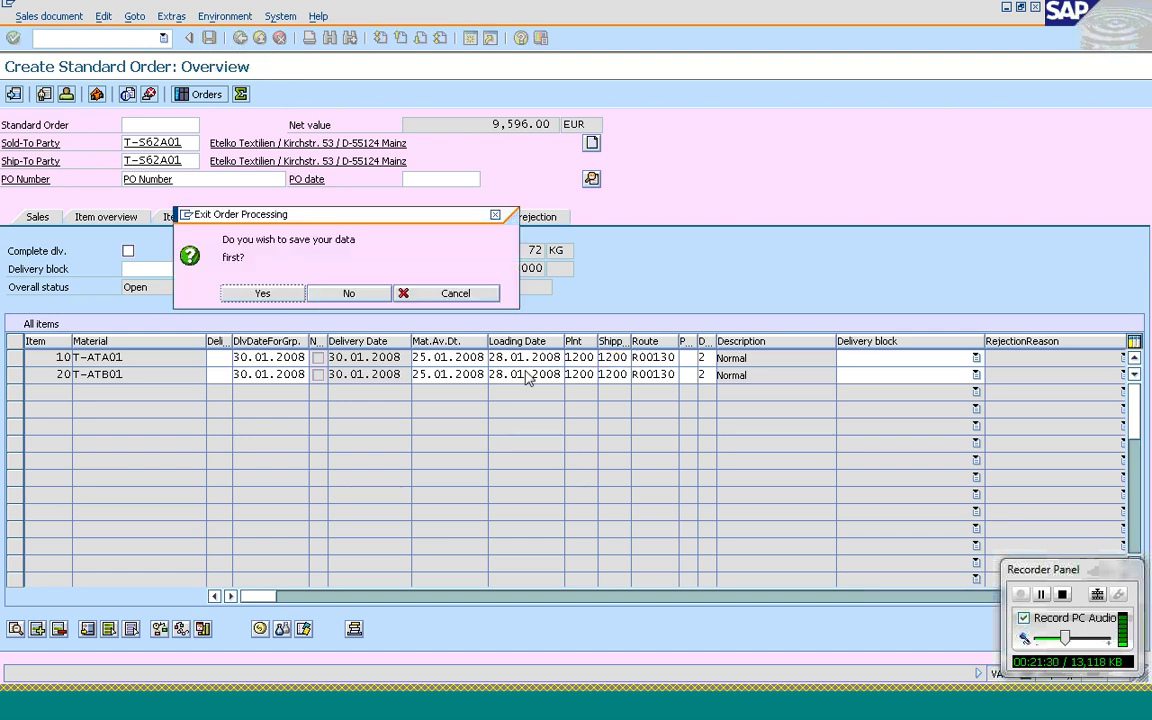
click(445, 294)
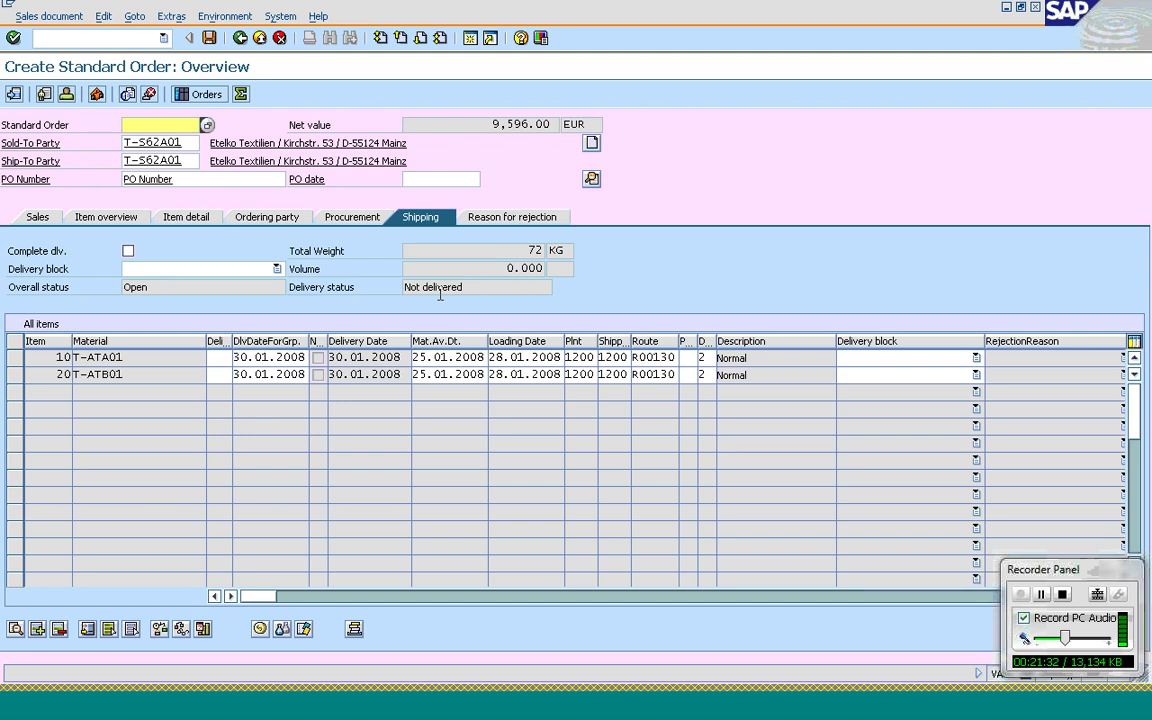
click(209, 38)
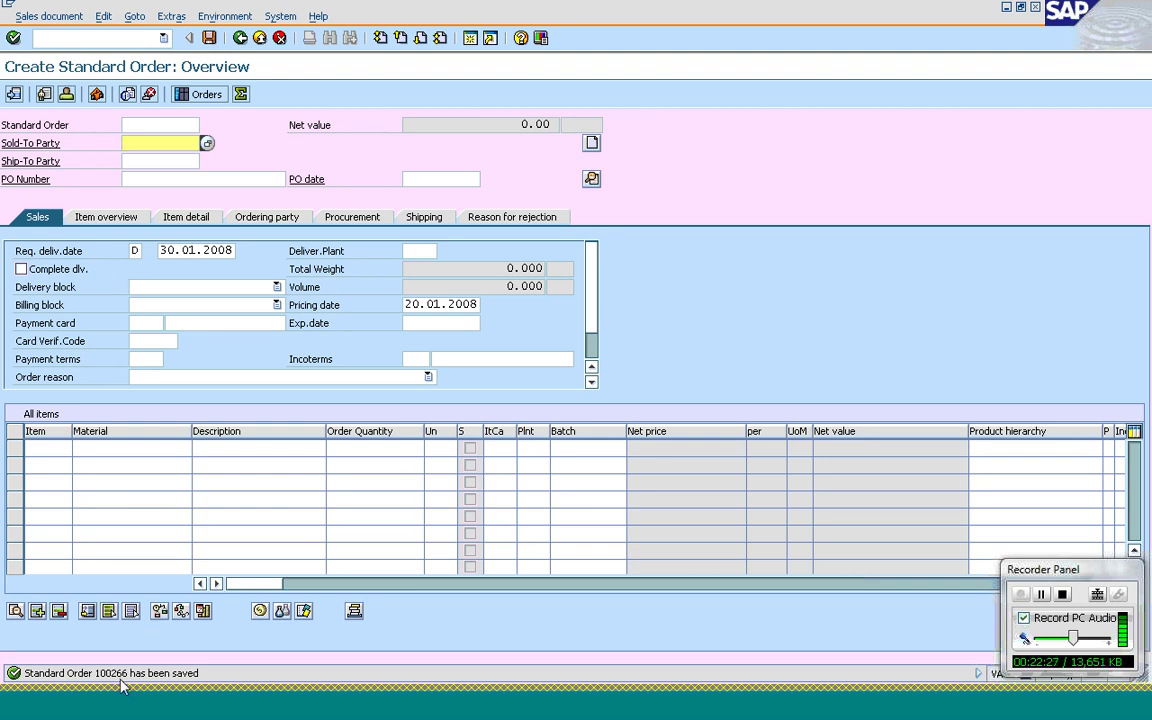
Step: View the details of the order's save message, highlight the order number, and close the message
click(109, 610)
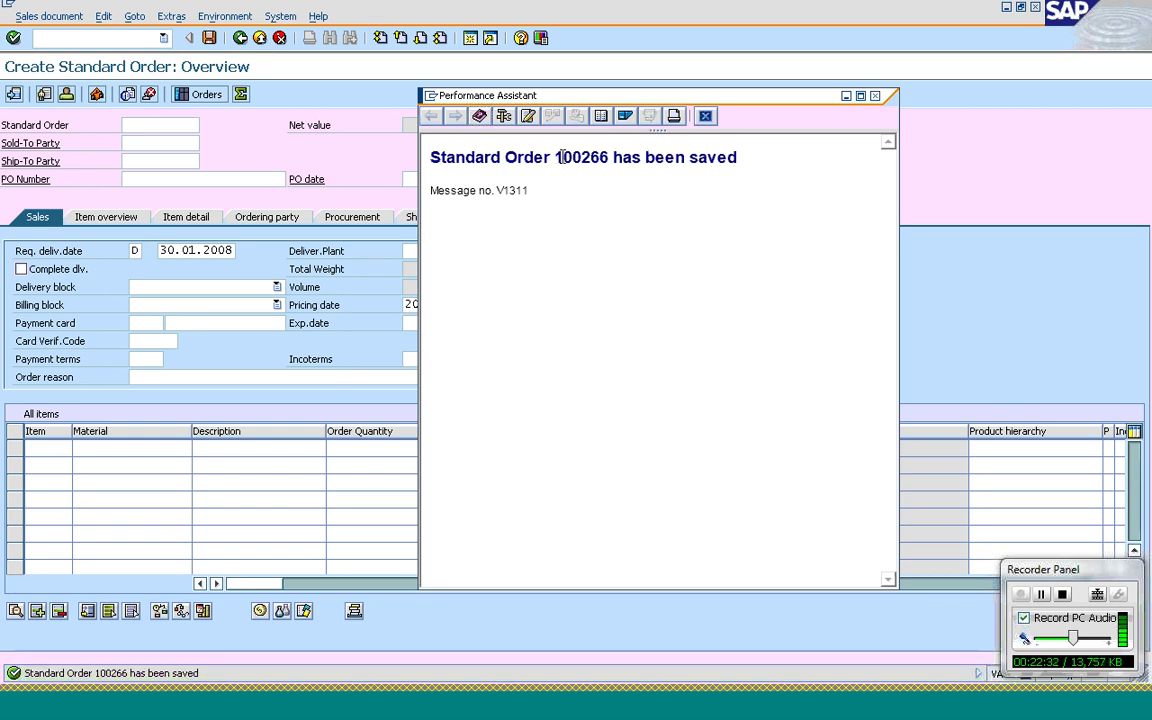
drag(556, 157, 610, 157)
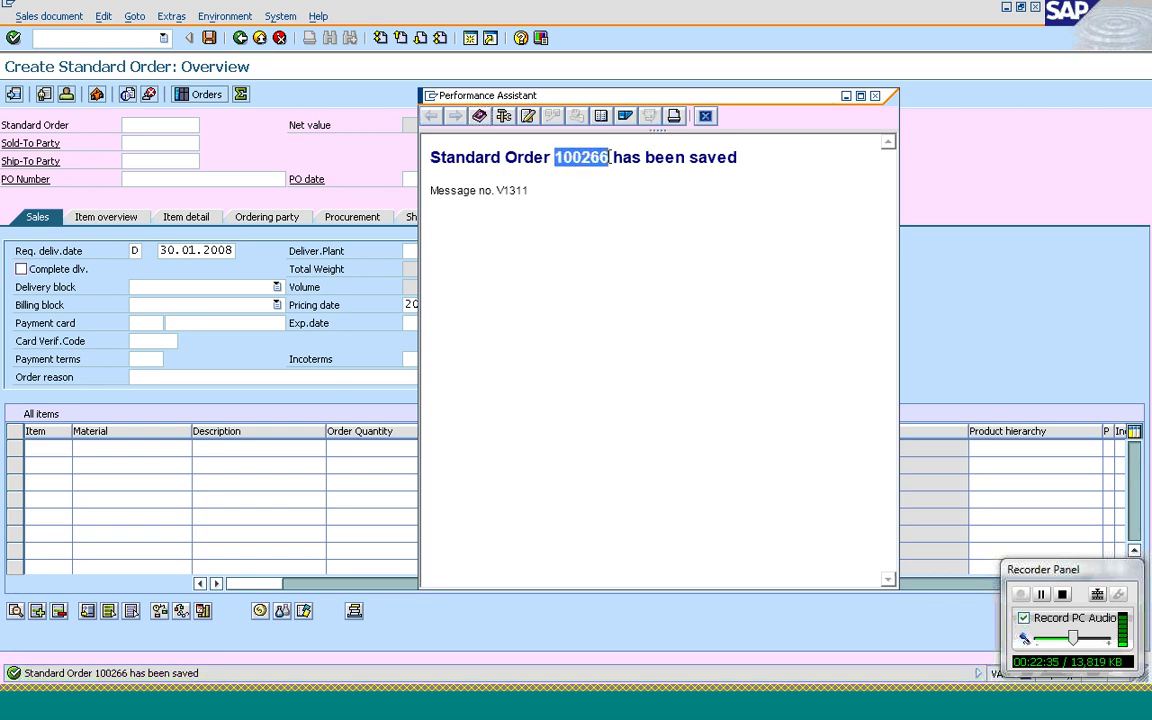
click(706, 117)
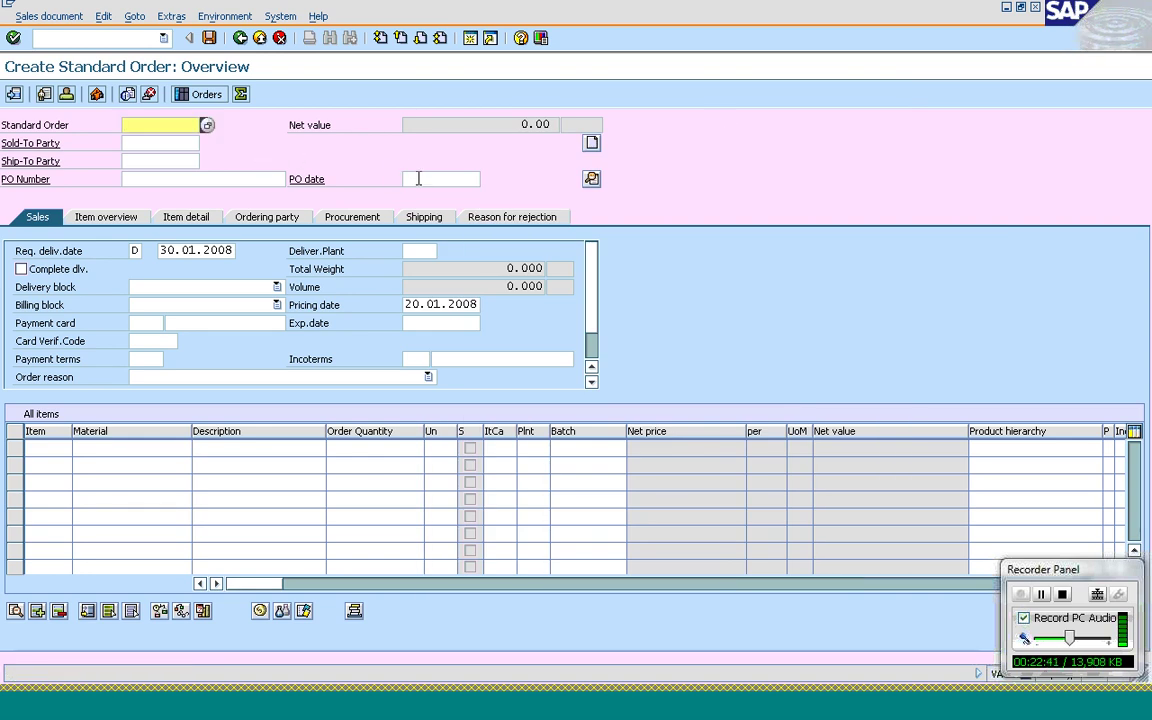
Step: Leave sales order creation and collapse the Order and Sales folders in SAP Easy Access
click(241, 40)
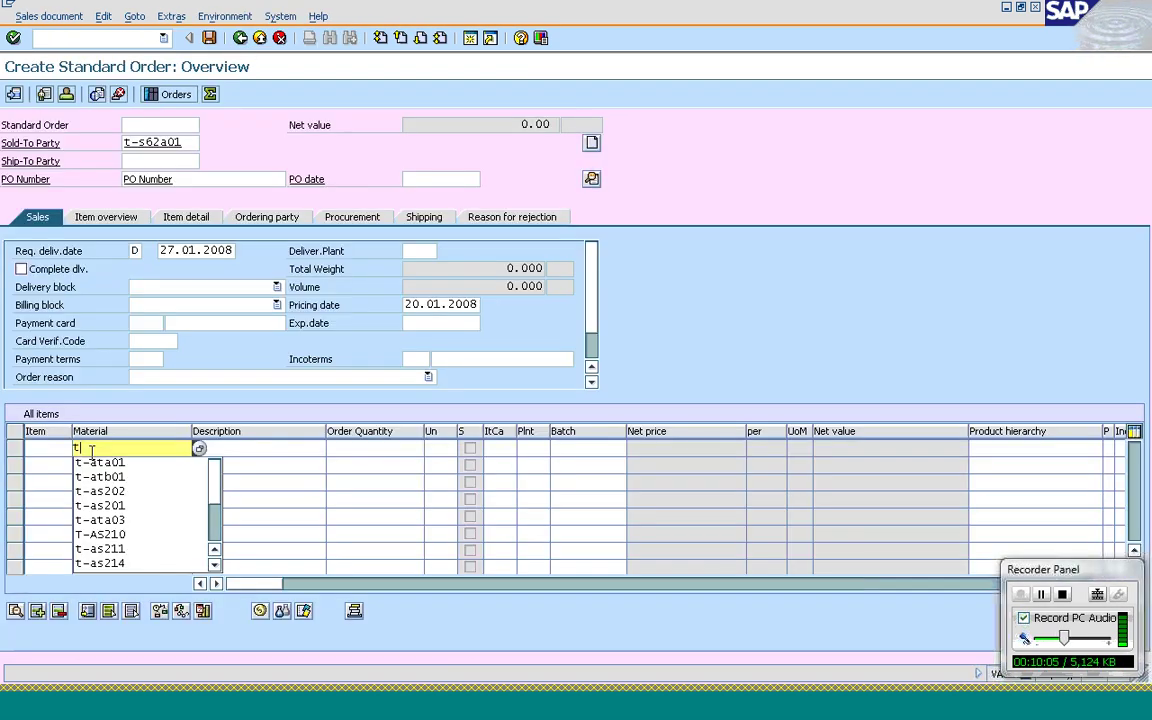
click(80, 386)
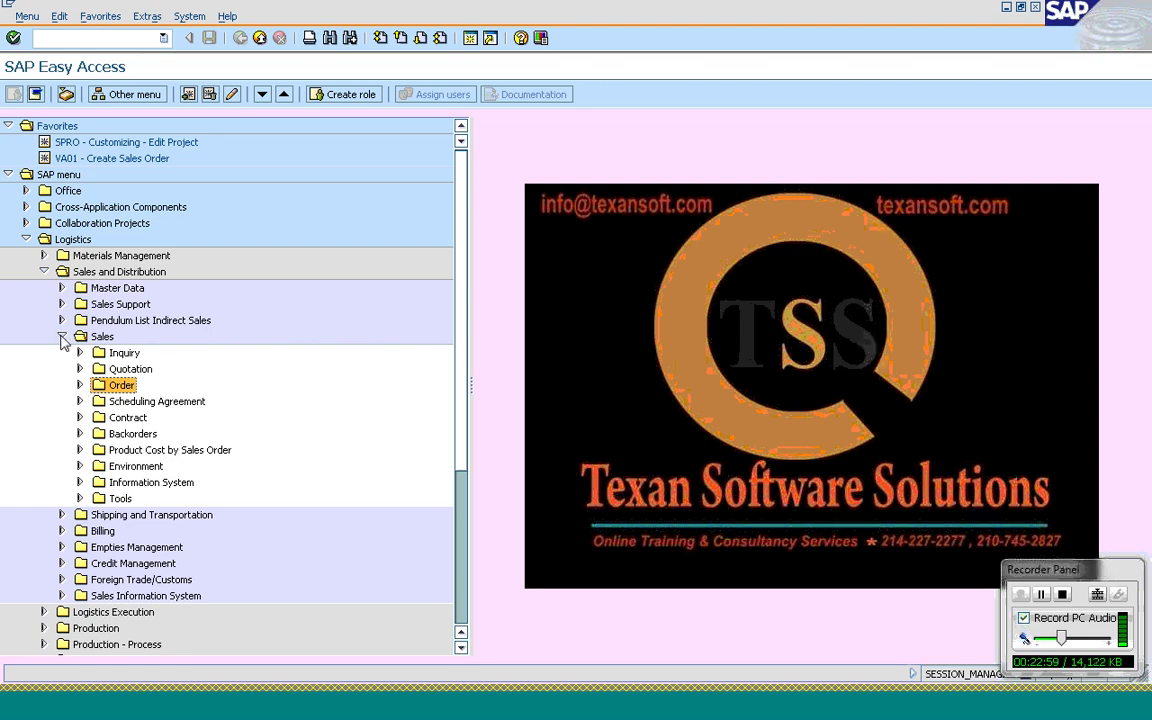
click(62, 338)
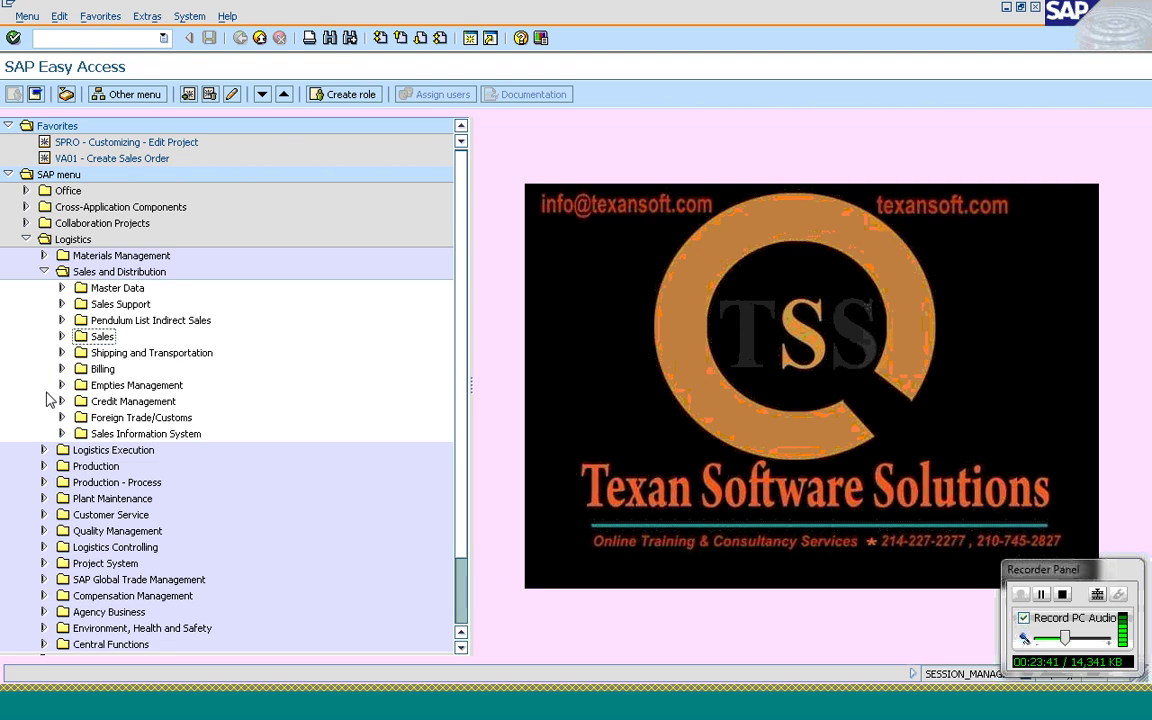
Step: Start transaction VL01N to create a single outbound delivery with reference to a sales order
click(61, 352)
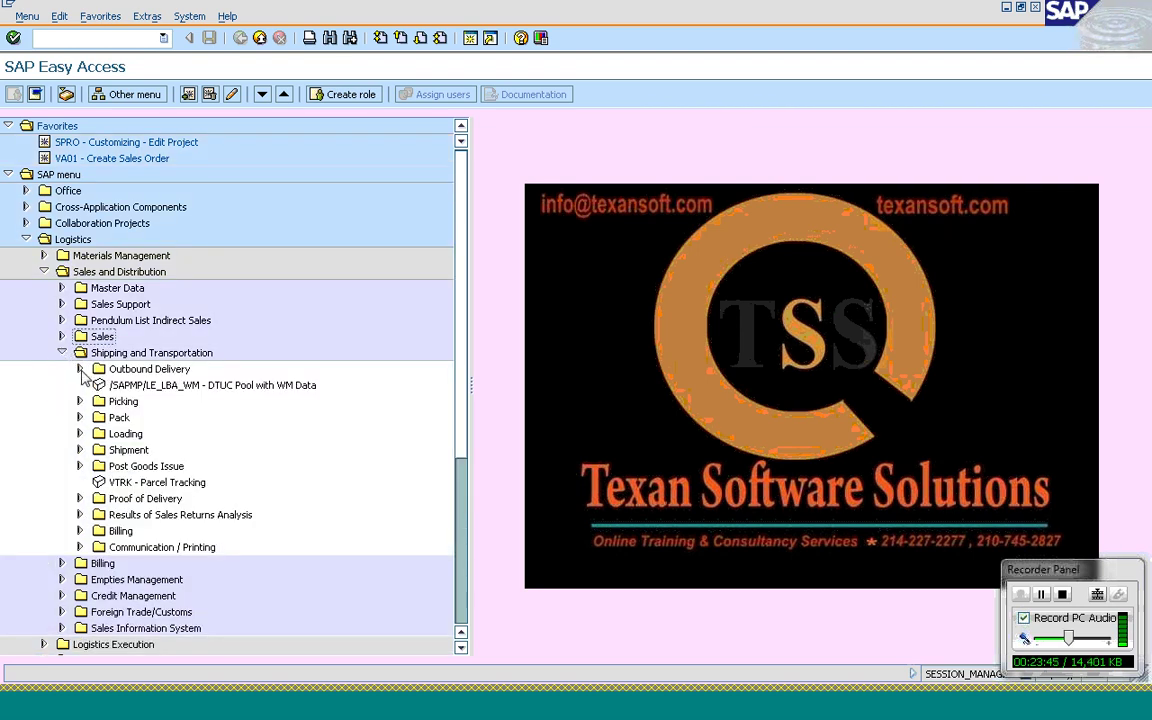
click(80, 369)
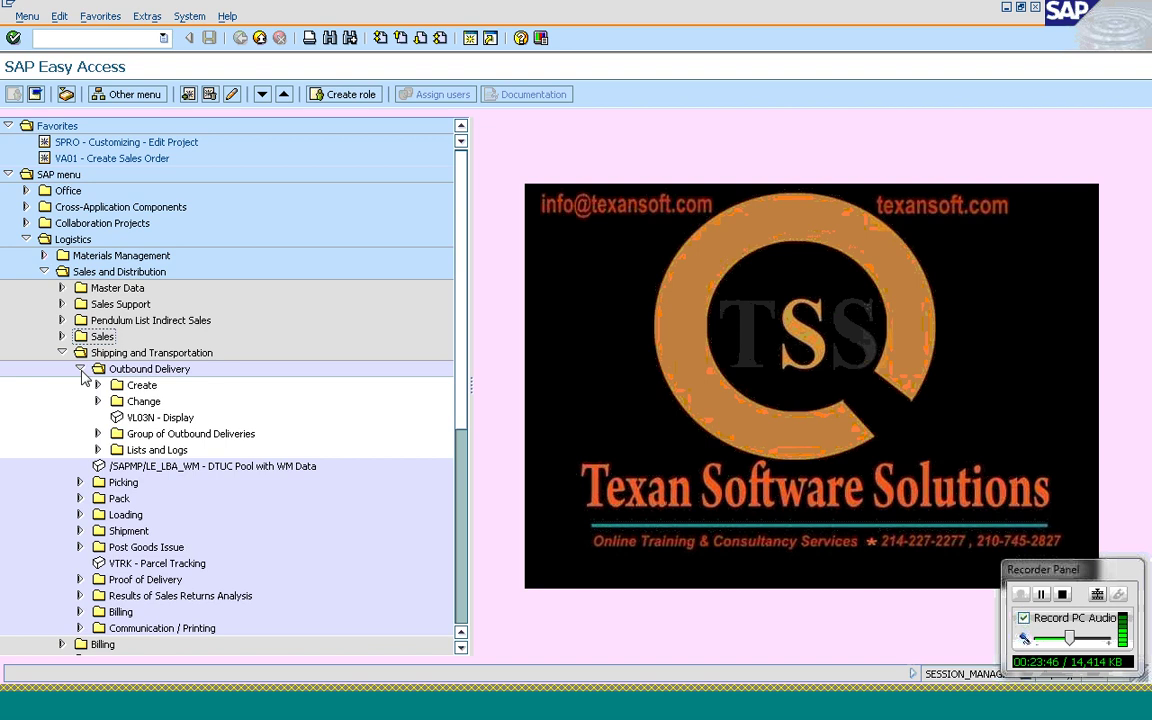
click(98, 386)
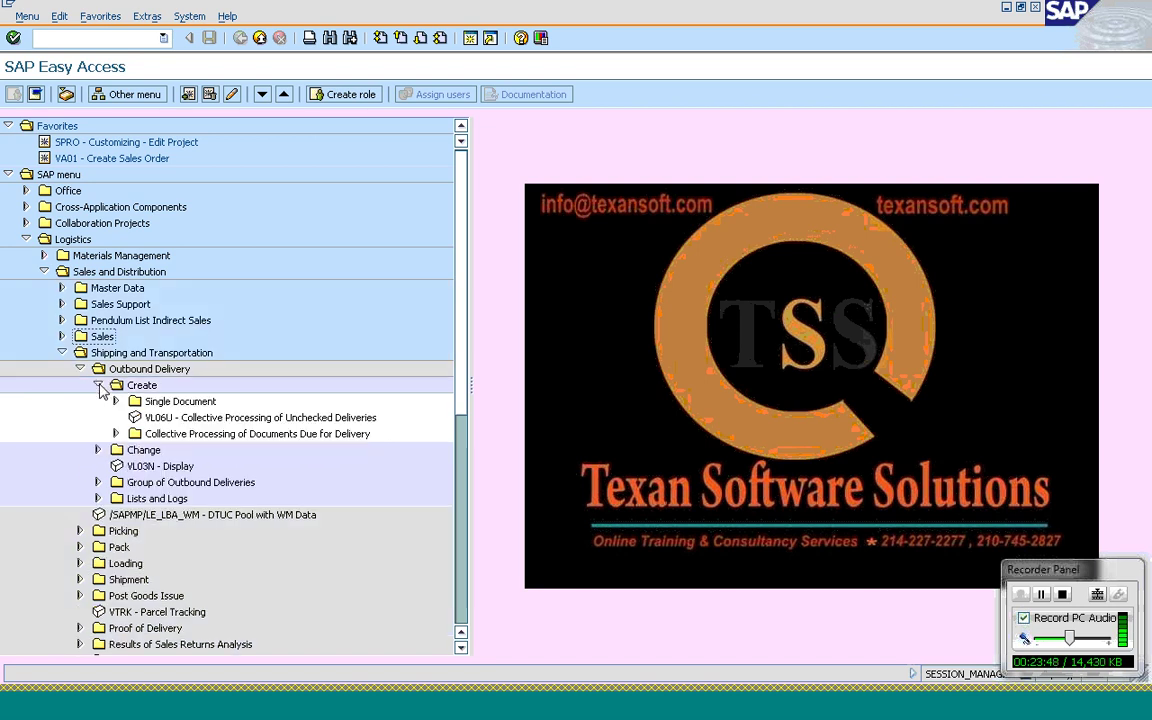
click(115, 401)
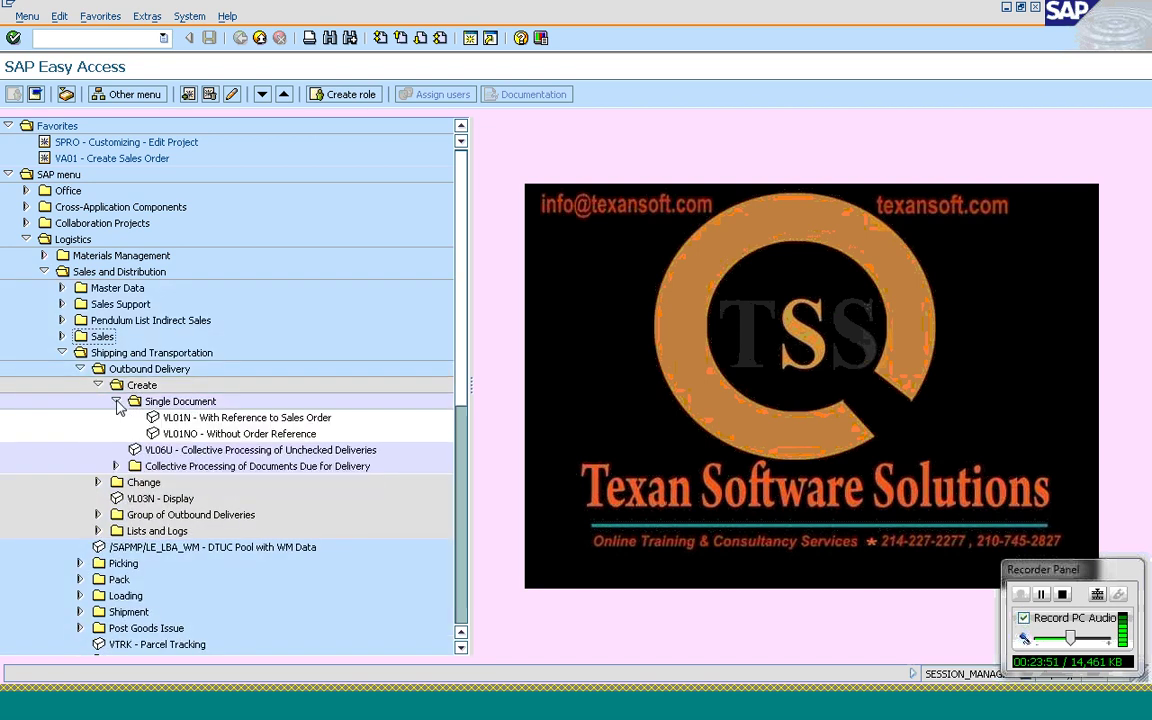
double_click(200, 419)
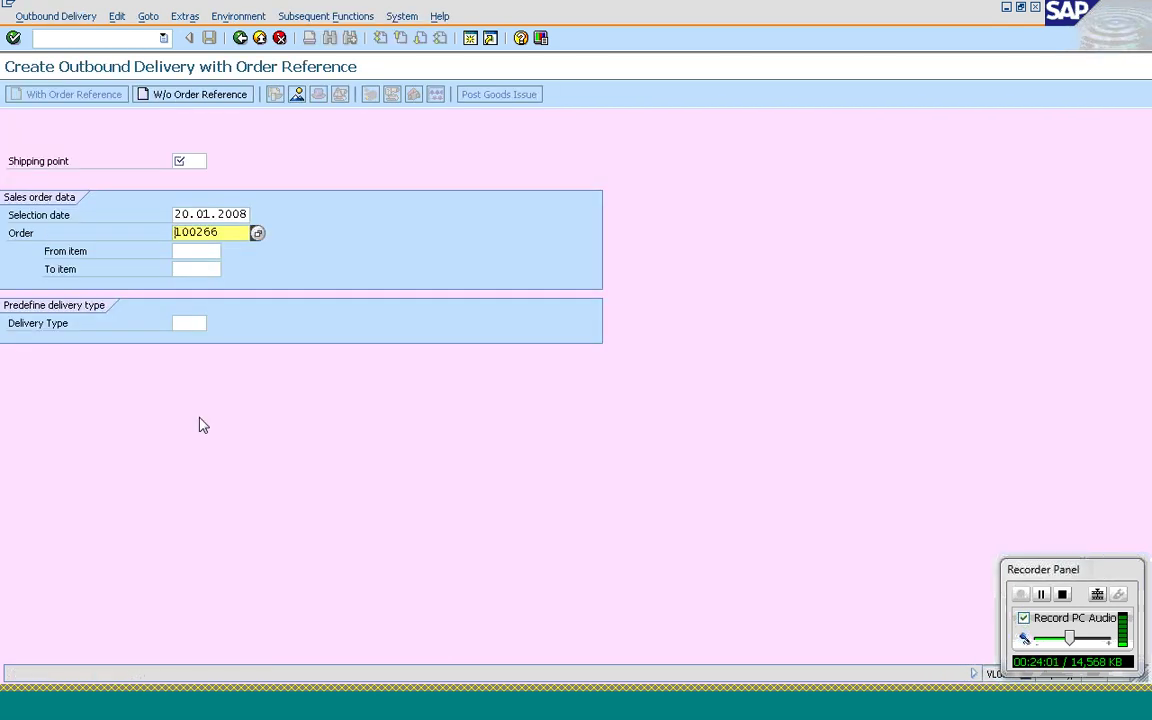
Step: Create the delivery for the prefilled sales order with shipping point 1200 and selection date 30.01.2008
click(194, 160)
text(1)
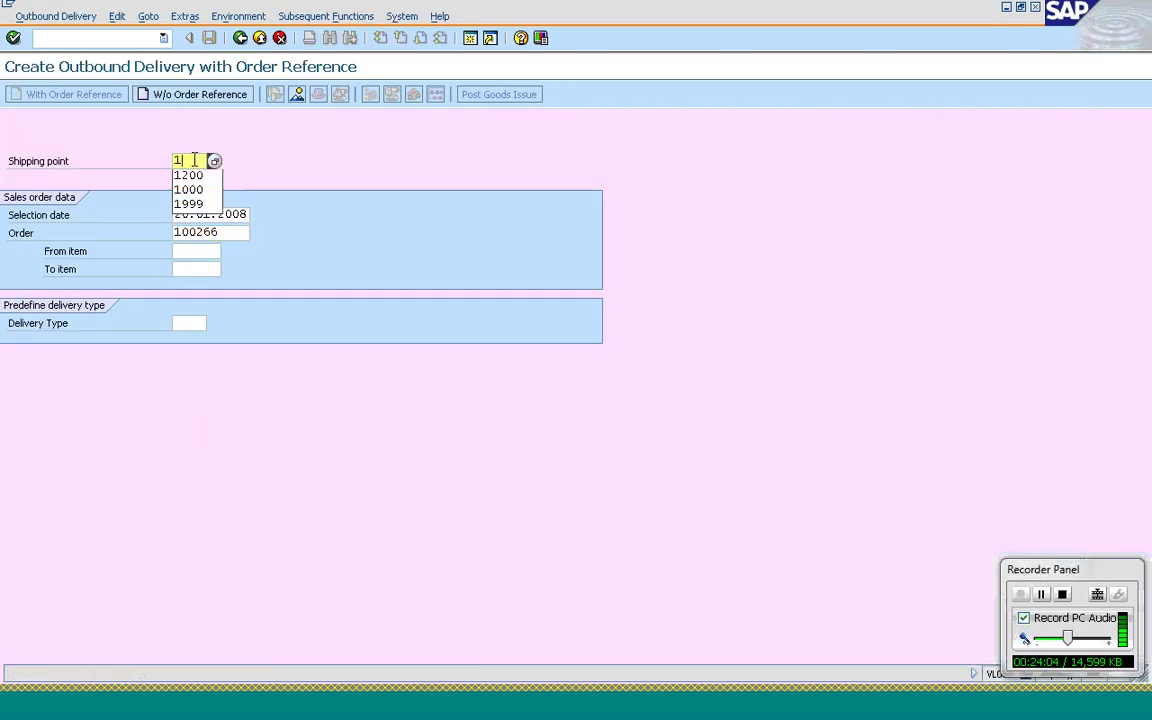
text(200)
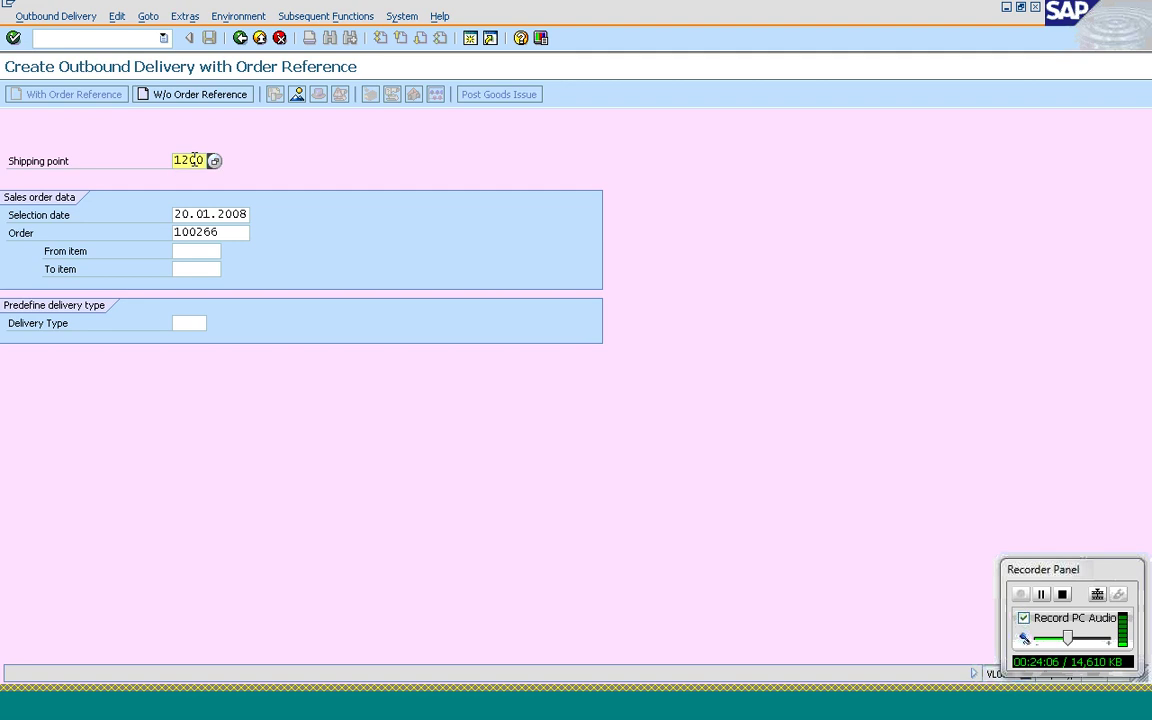
click(175, 215)
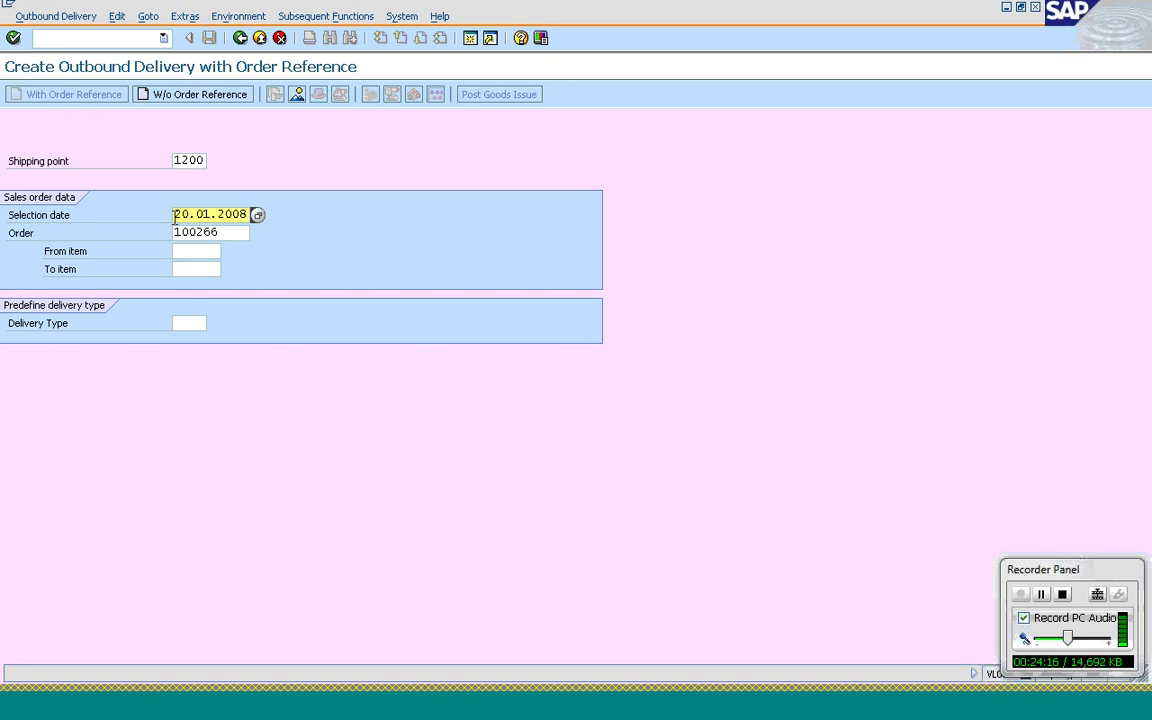
text(3)
click(229, 232)
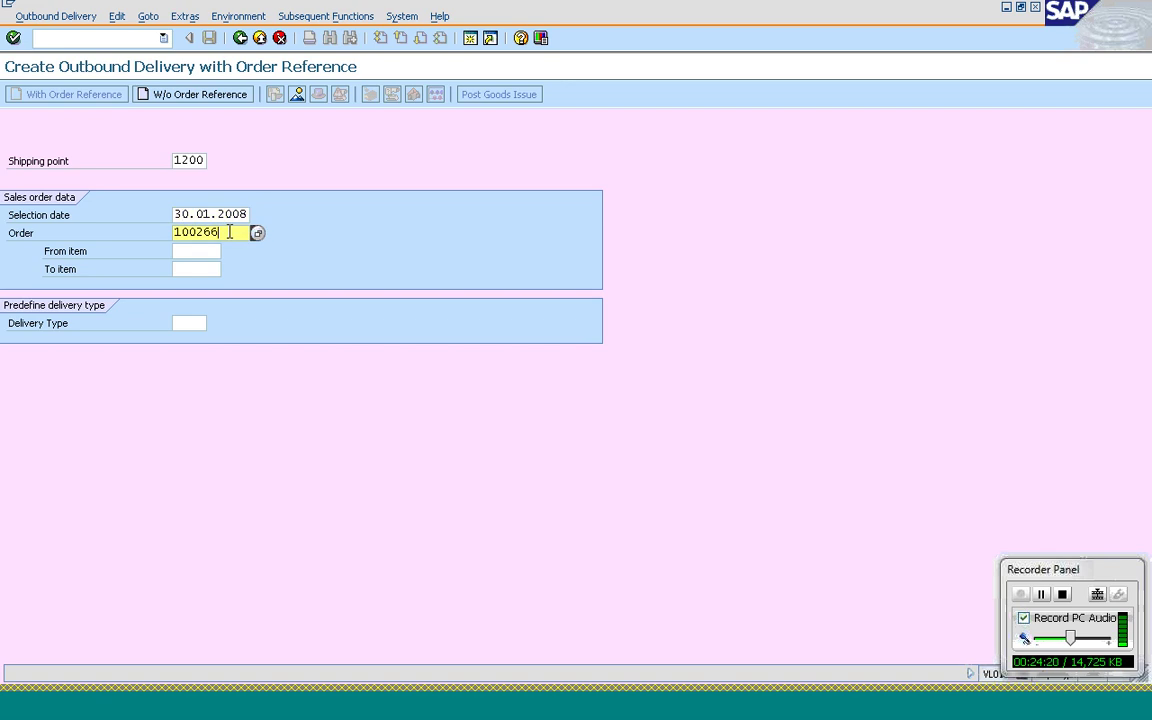
key(Return)
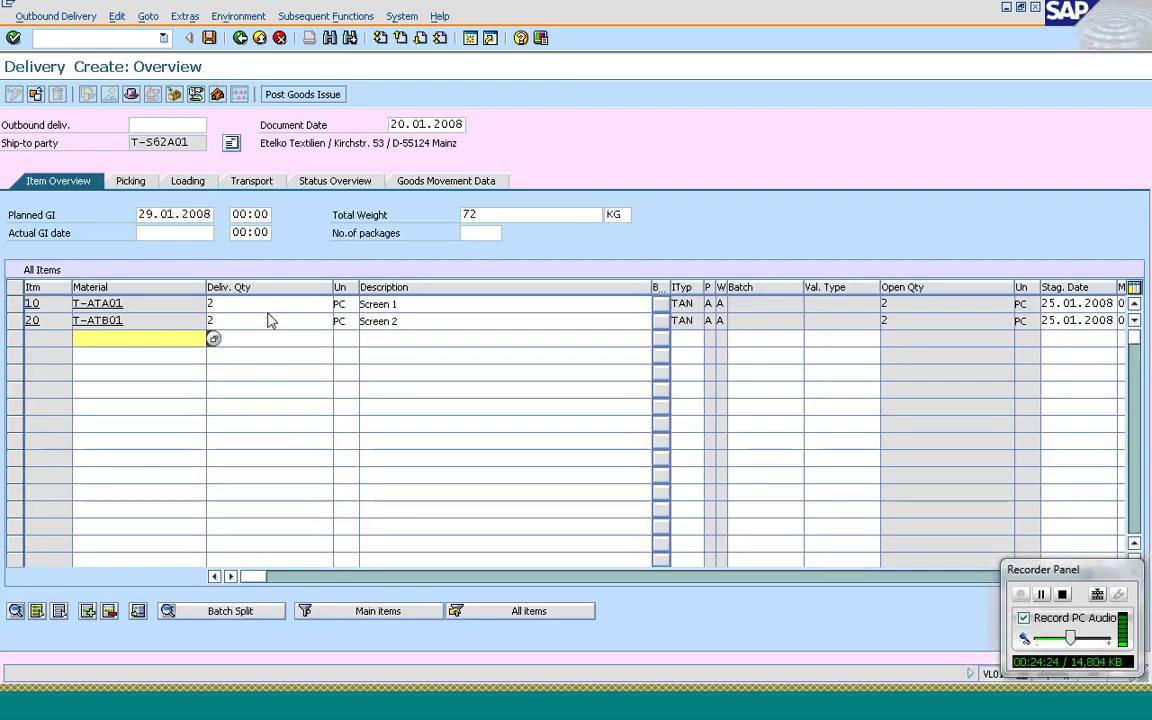
Step: Examine the delivery quantities of both items and the delivery's loading and transport data, ending at the item overview
click(265, 303)
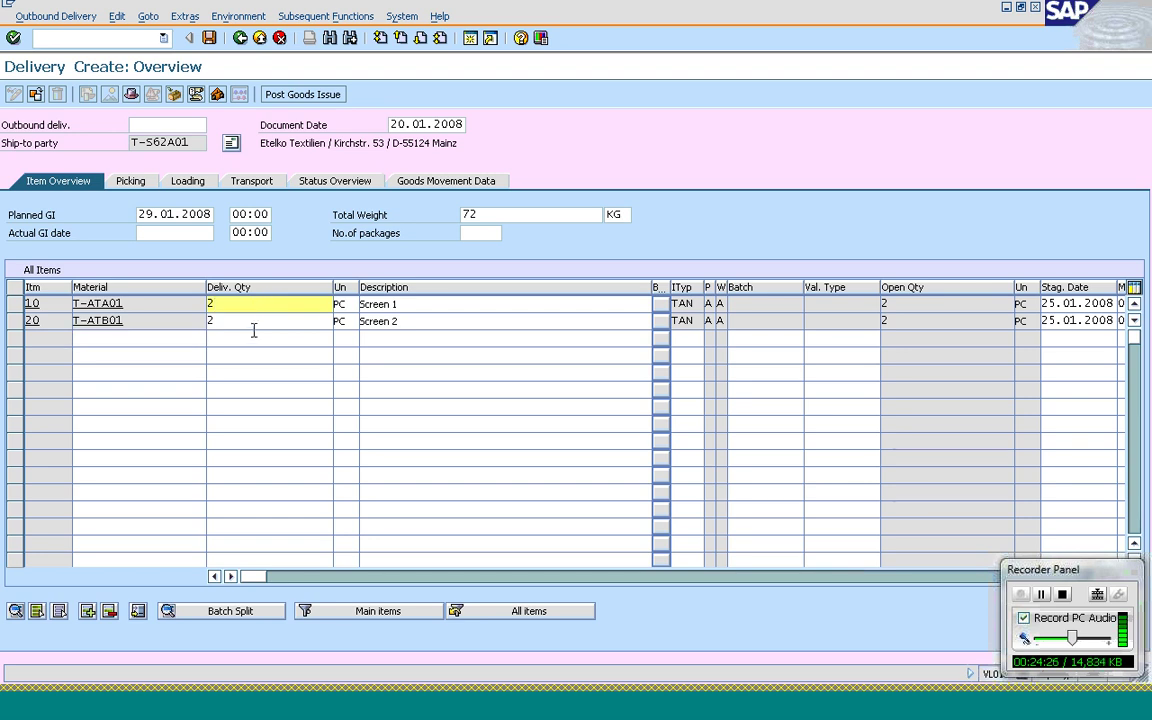
click(255, 336)
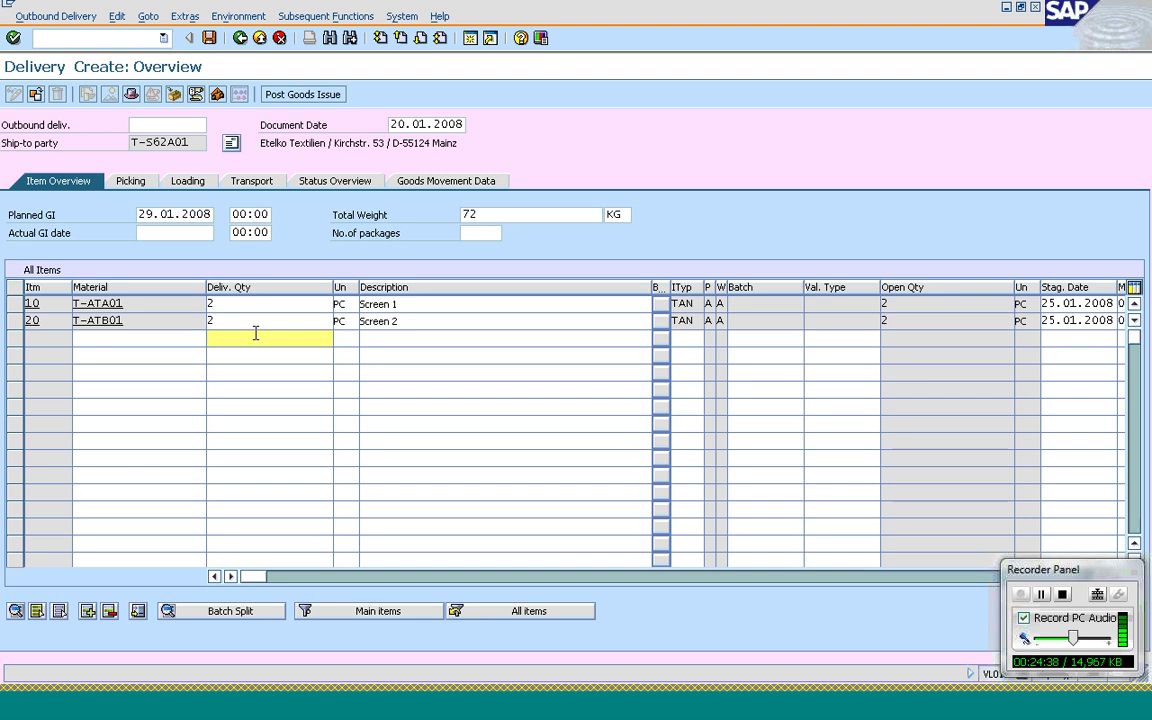
key(Up)
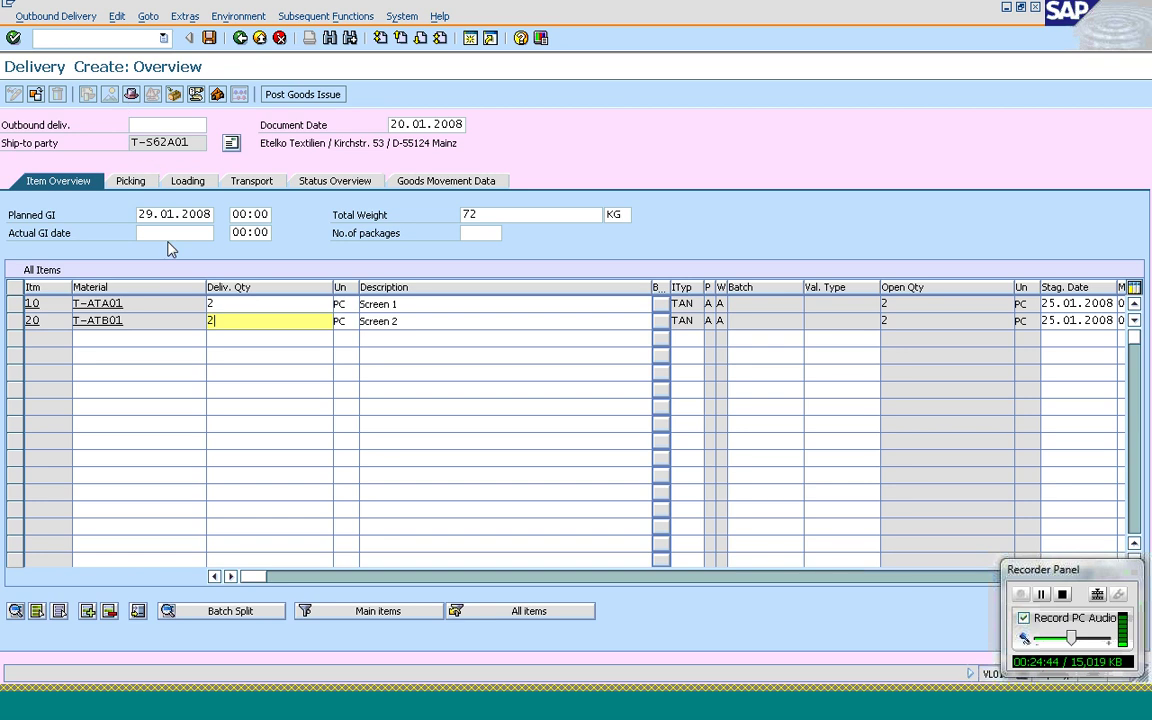
click(134, 182)
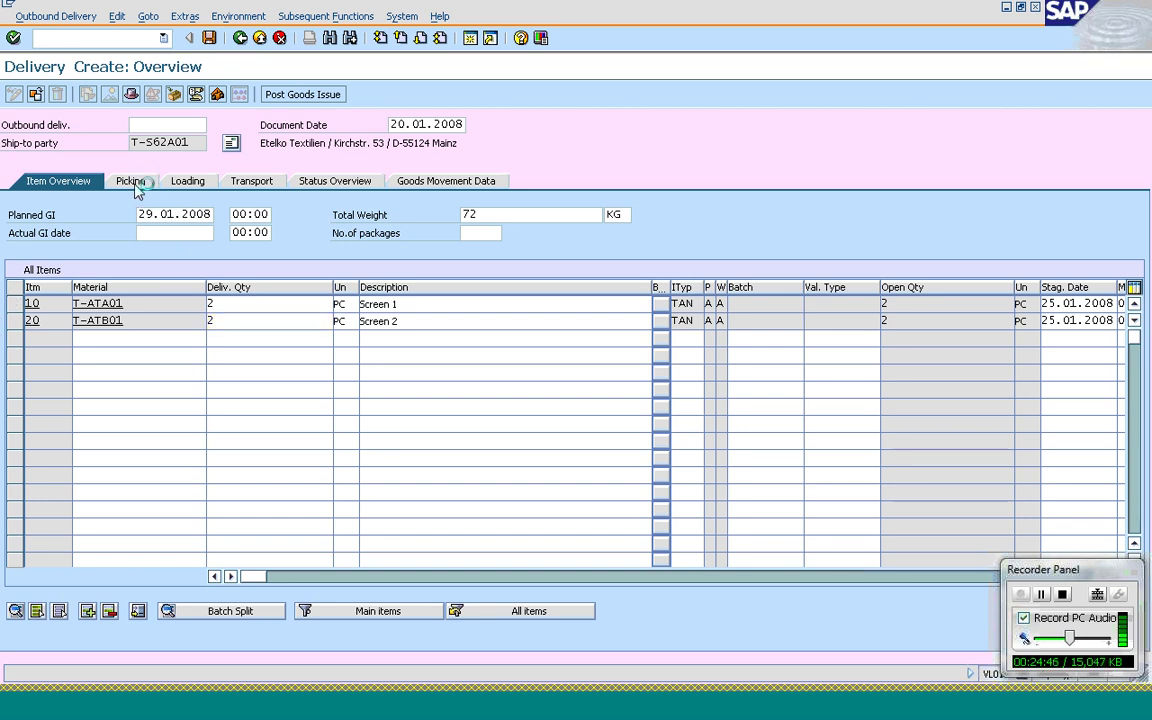
click(208, 187)
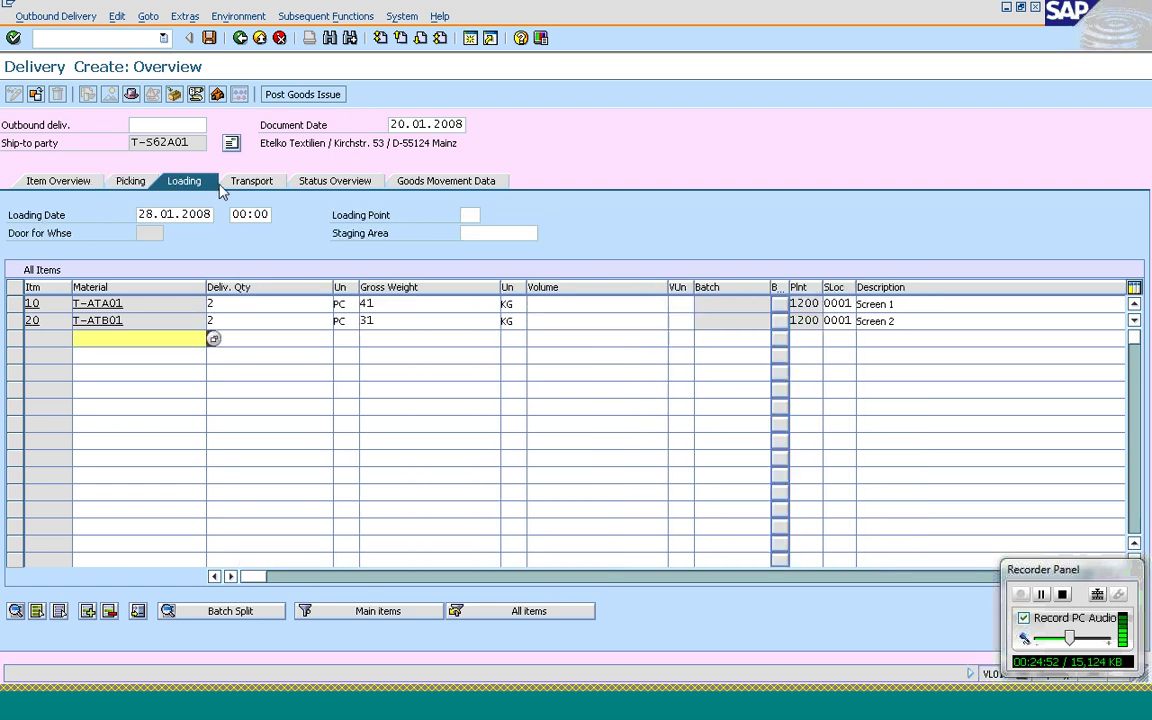
click(252, 181)
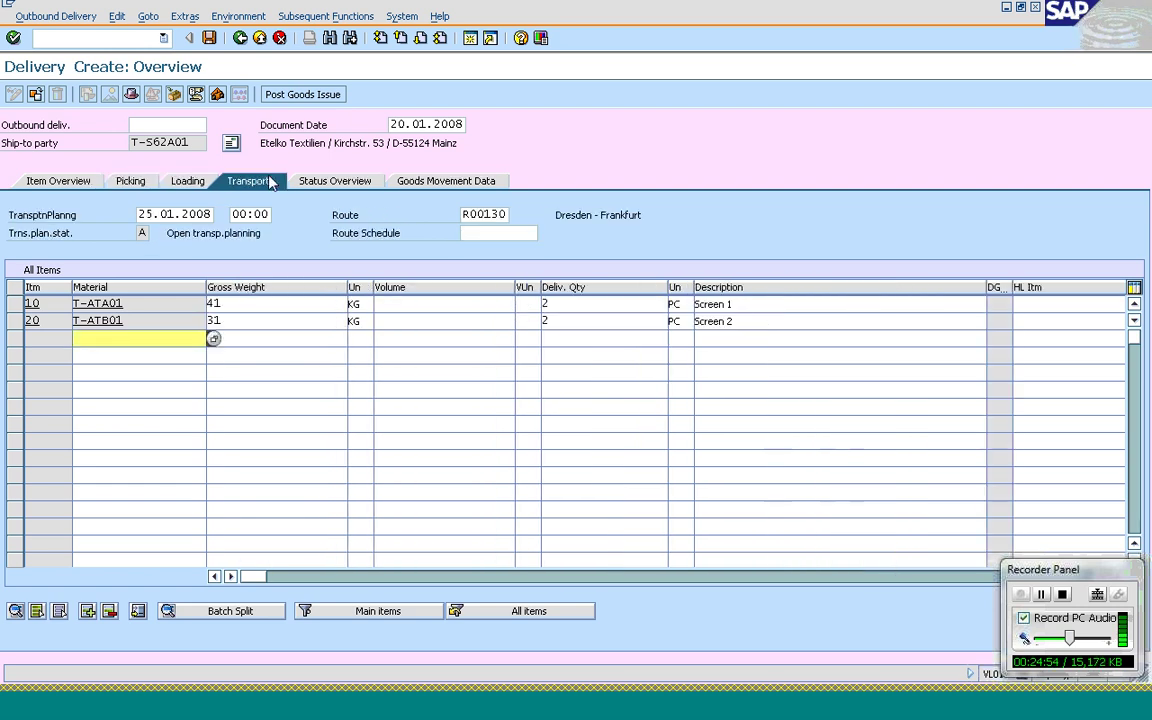
click(43, 188)
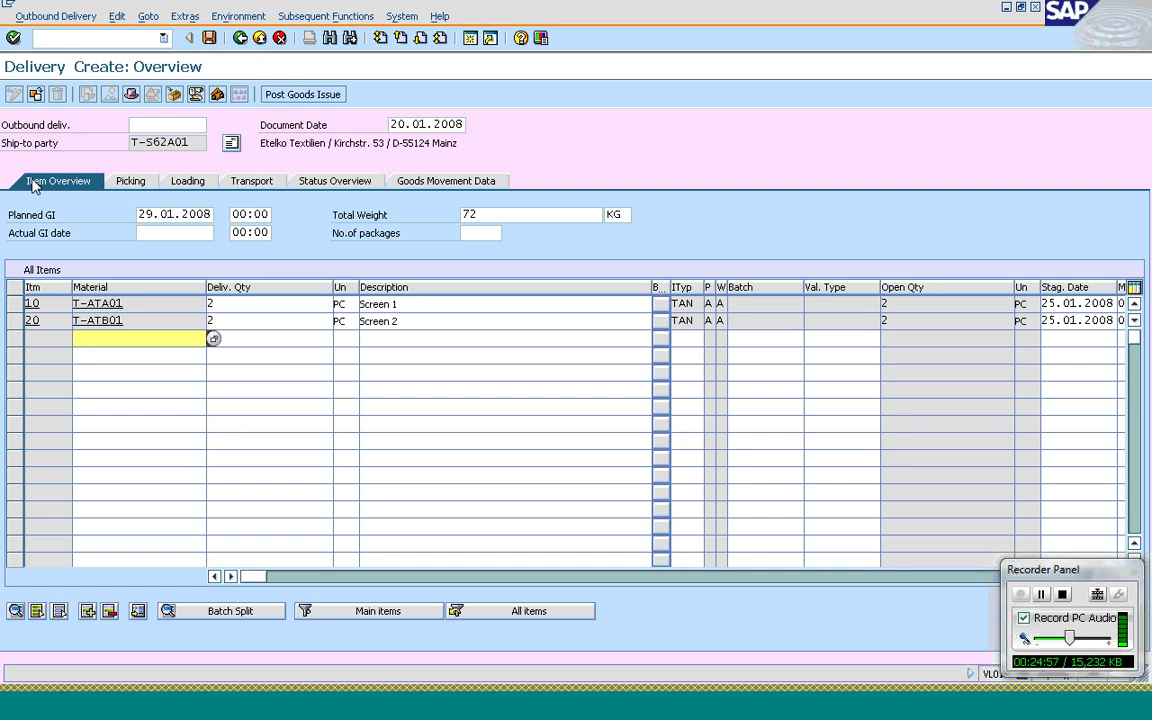
Step: Examine the delivery header's processing dates and statuses and its shipment data, including the shipping point, and return to the overview
click(133, 96)
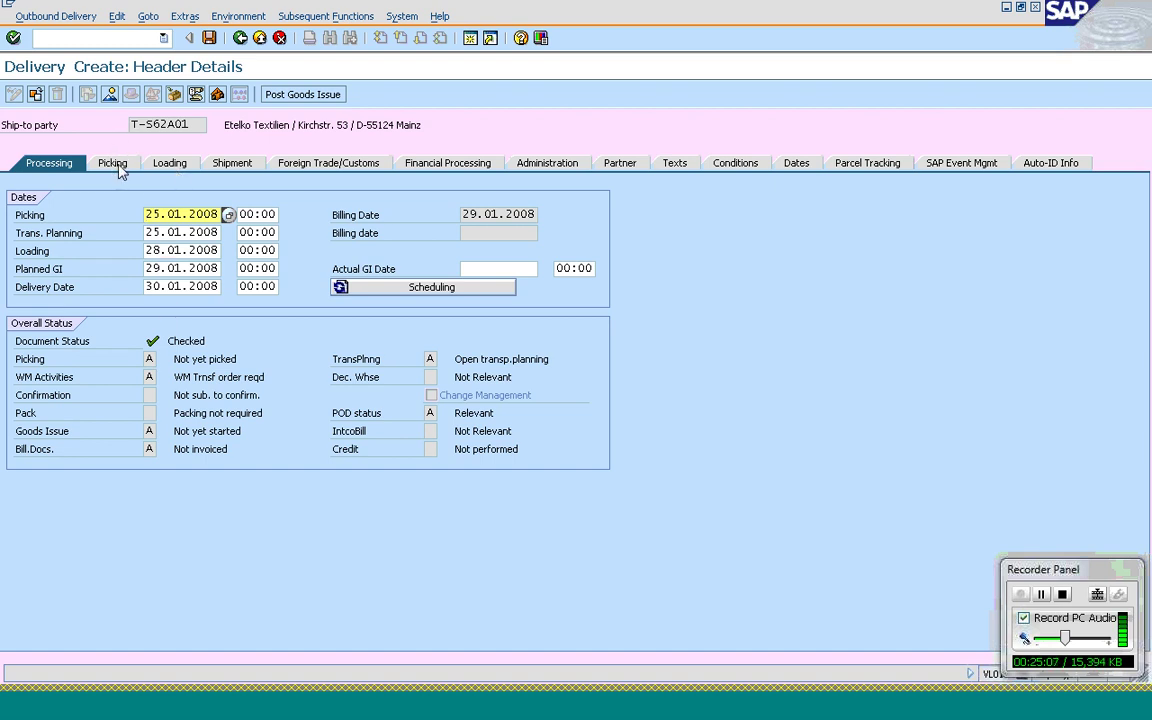
click(214, 166)
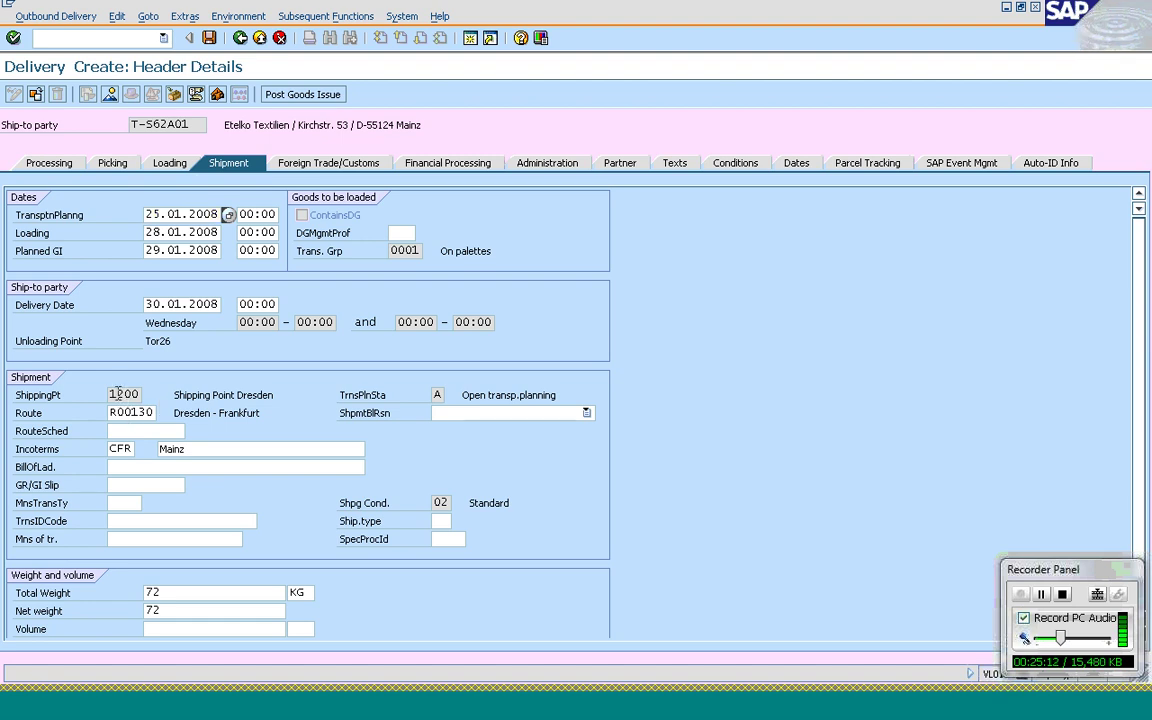
click(118, 394)
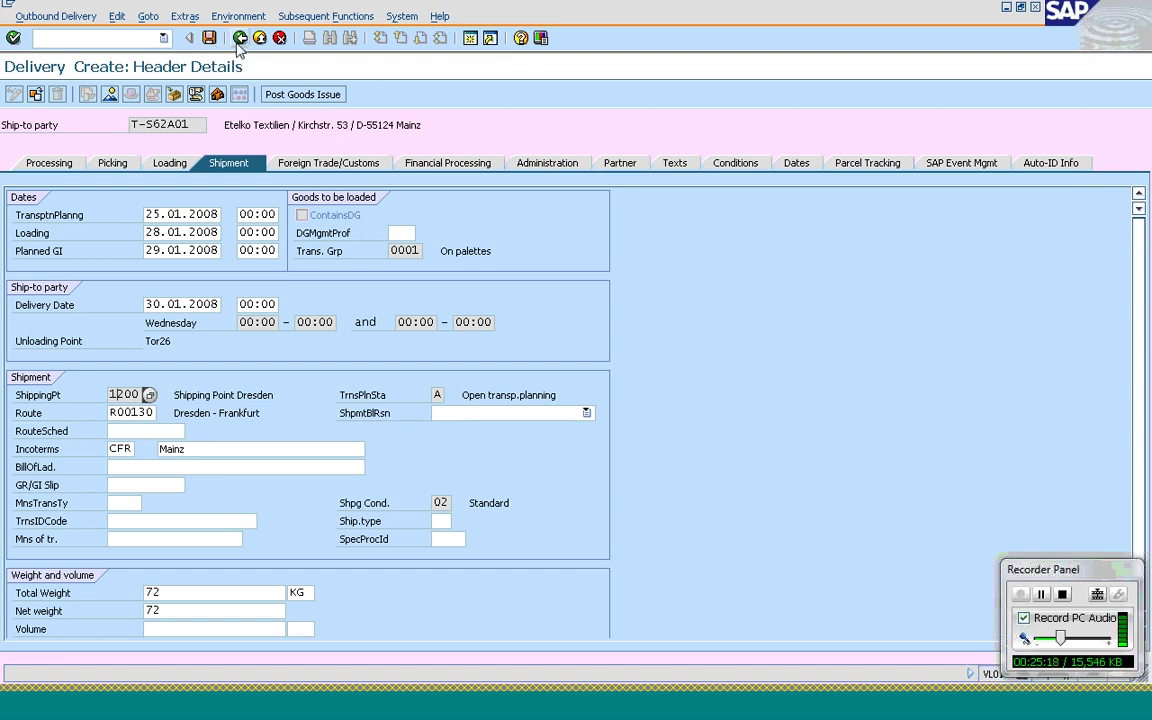
click(240, 40)
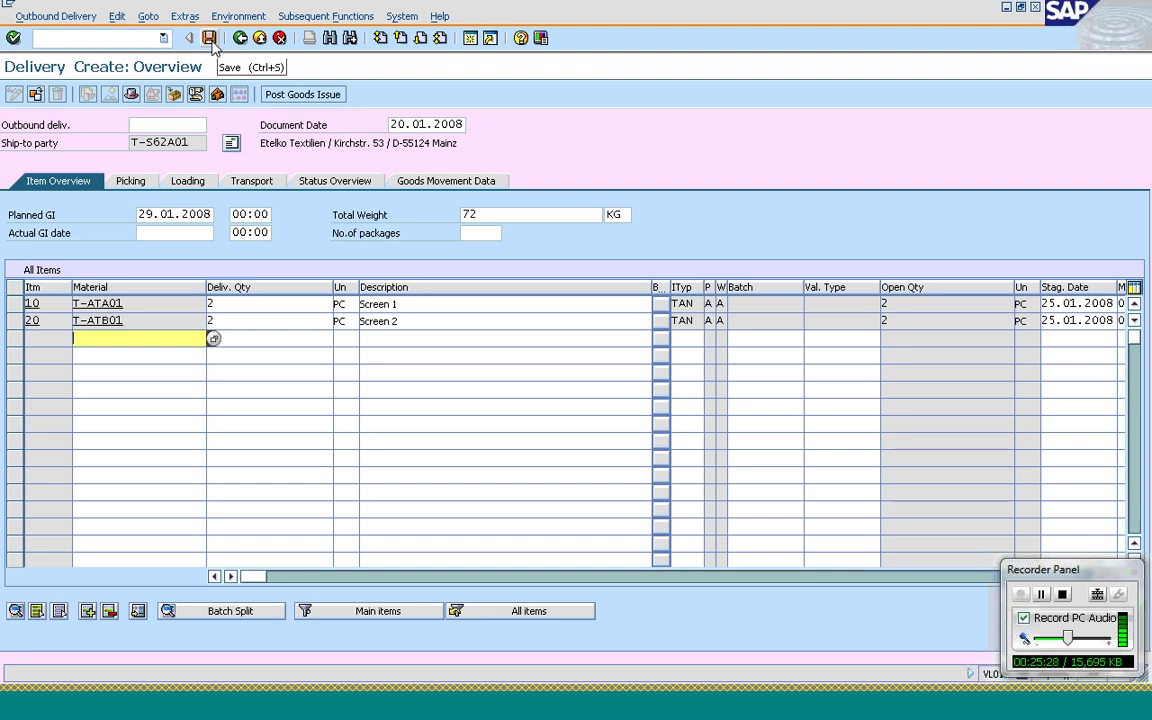
Step: Save the outbound delivery and return to SAP Easy Access
click(210, 40)
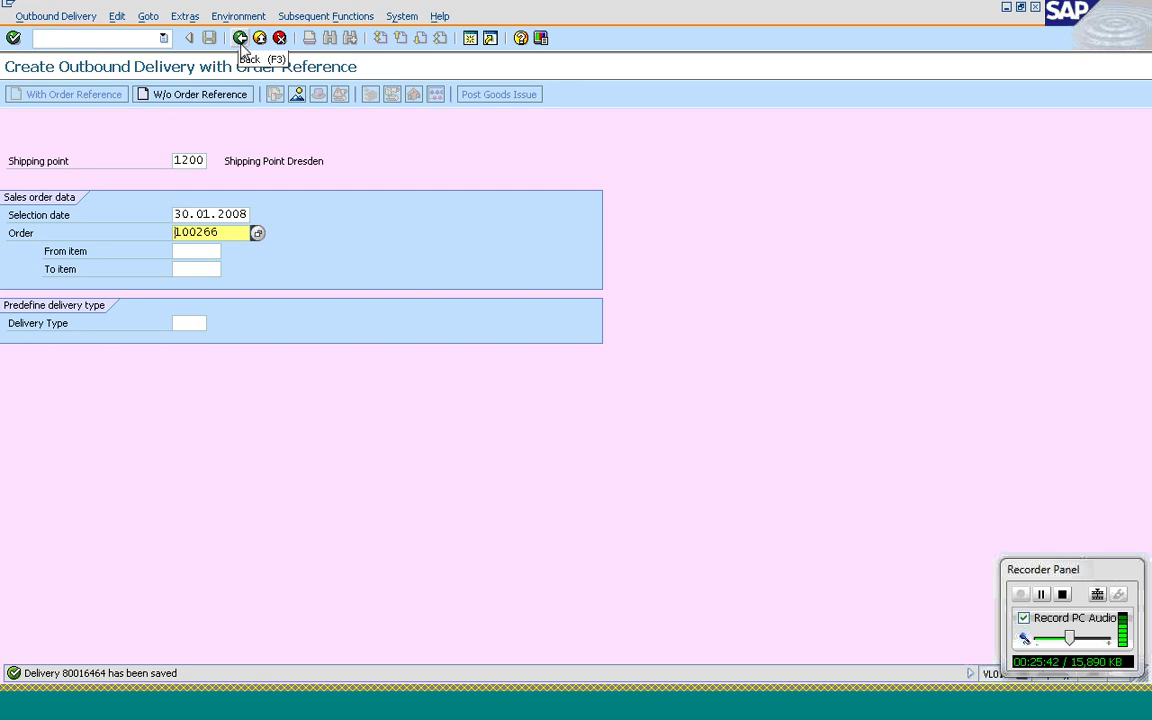
click(241, 40)
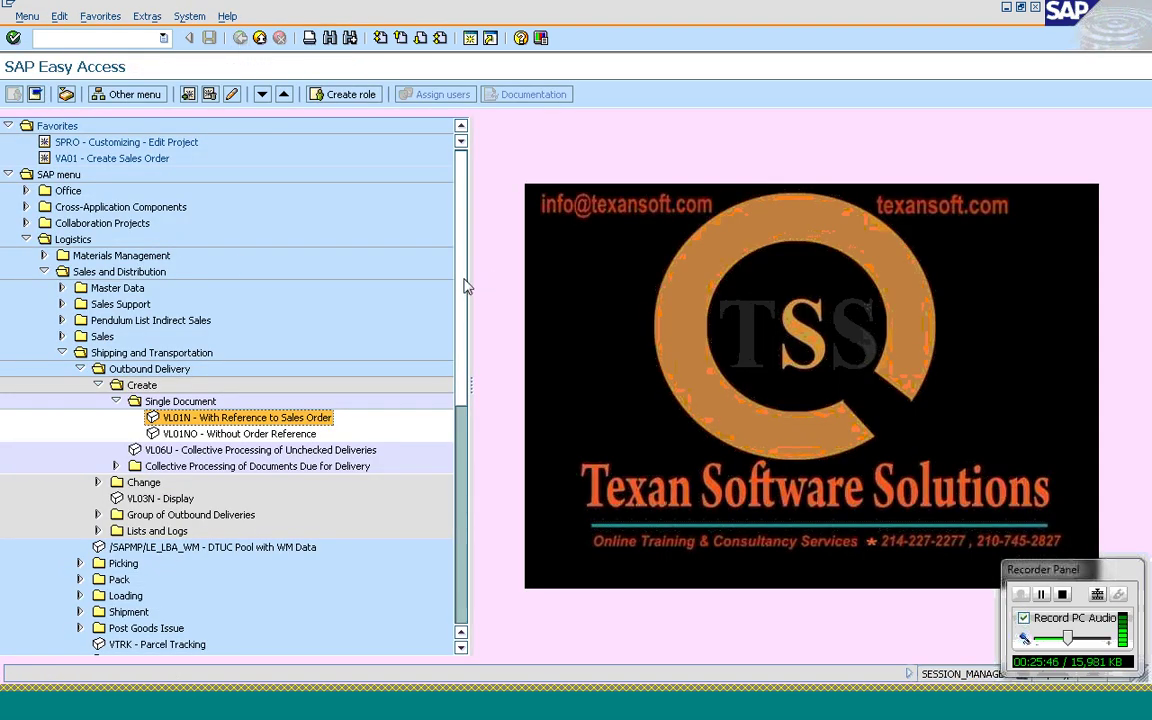
Step: Start creating a transfer order for a single document with LT03, under the Picking functions of Shipping and Transportation
scroll(464, 289, down, 3)
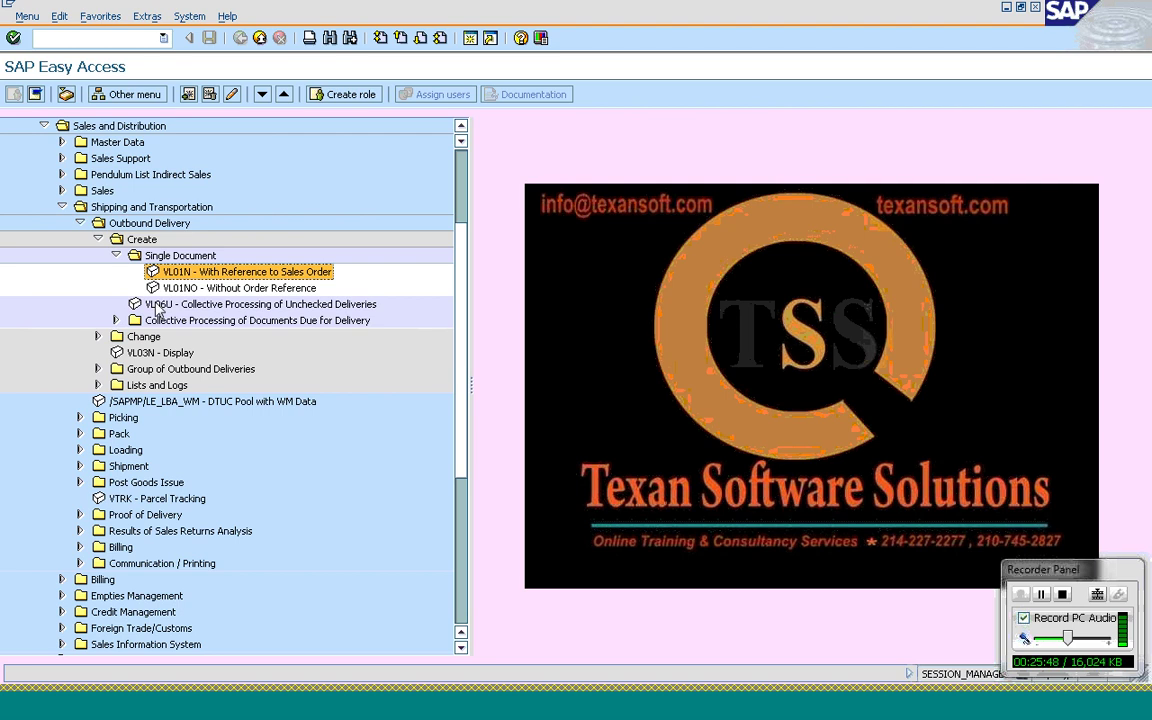
scroll(415, 322, up, 3)
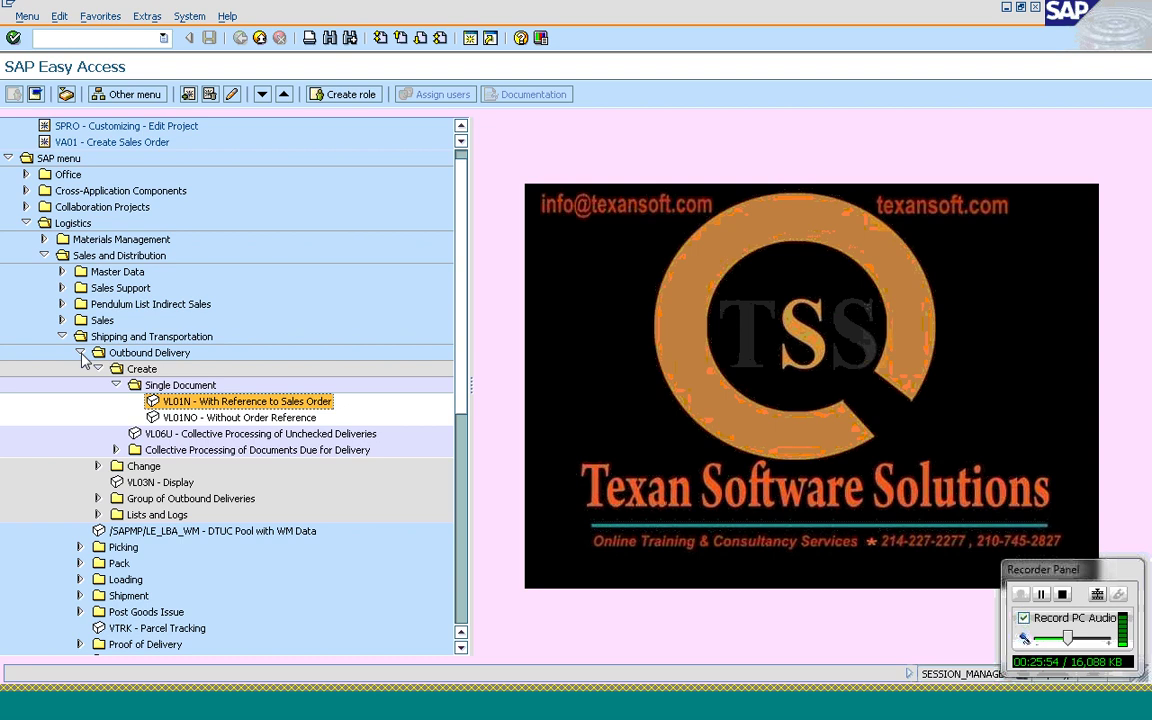
click(81, 353)
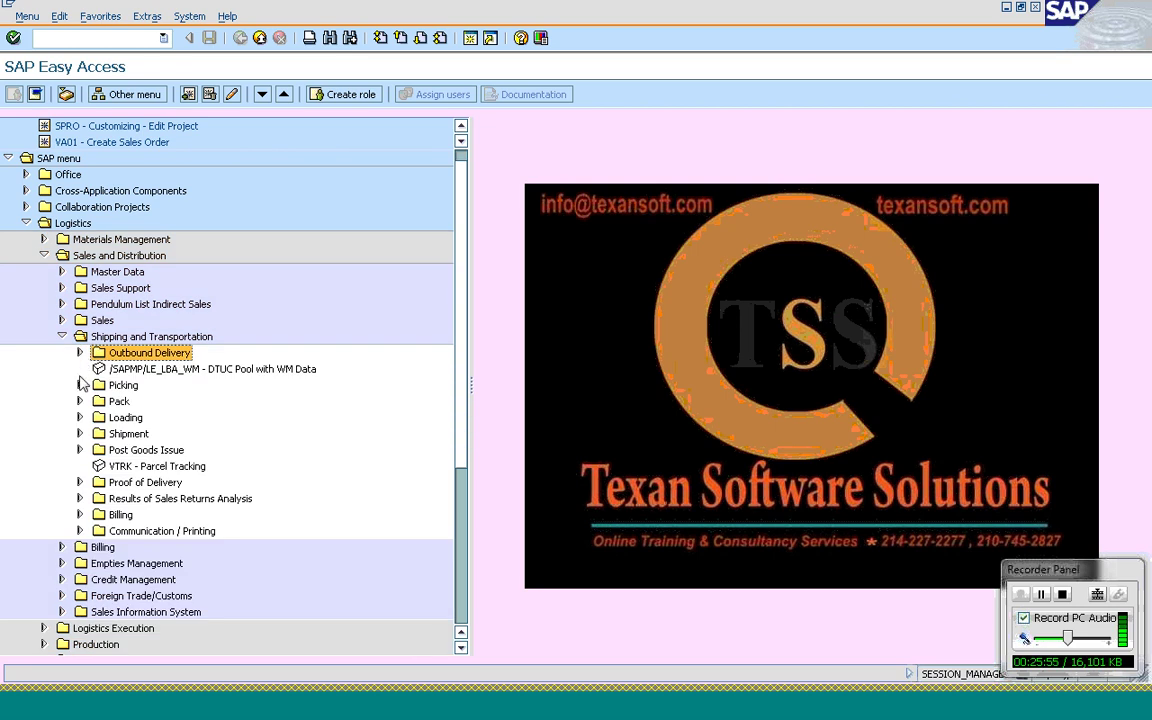
click(80, 386)
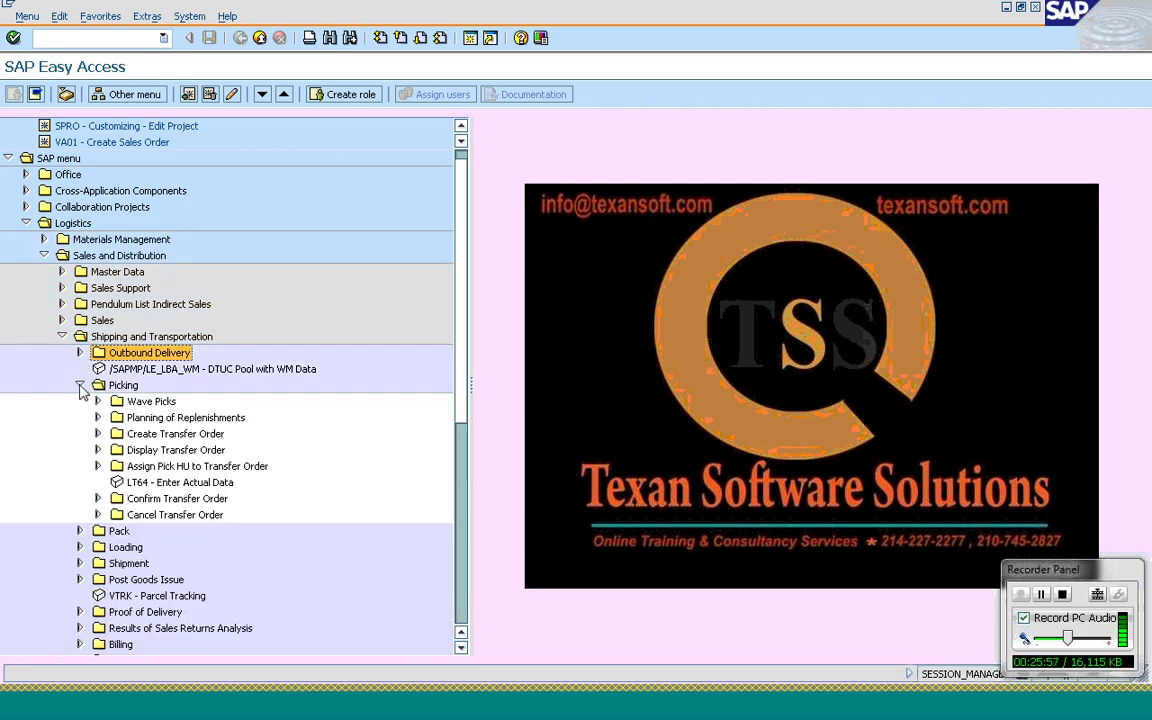
click(98, 434)
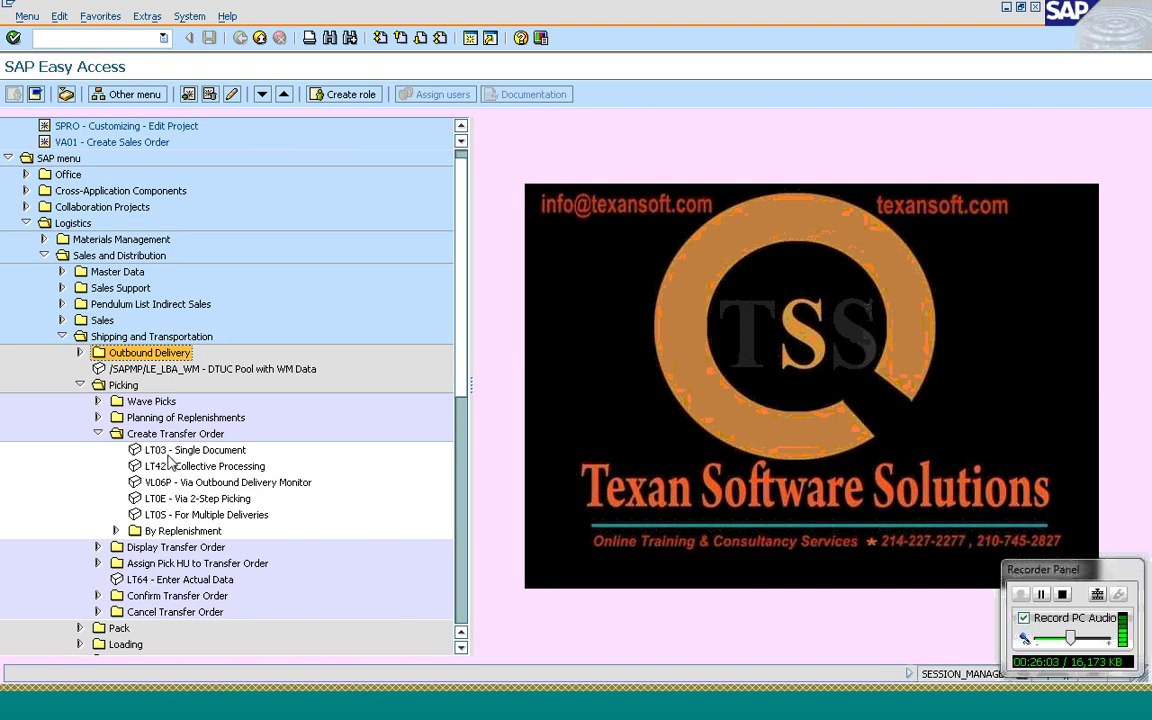
click(170, 455)
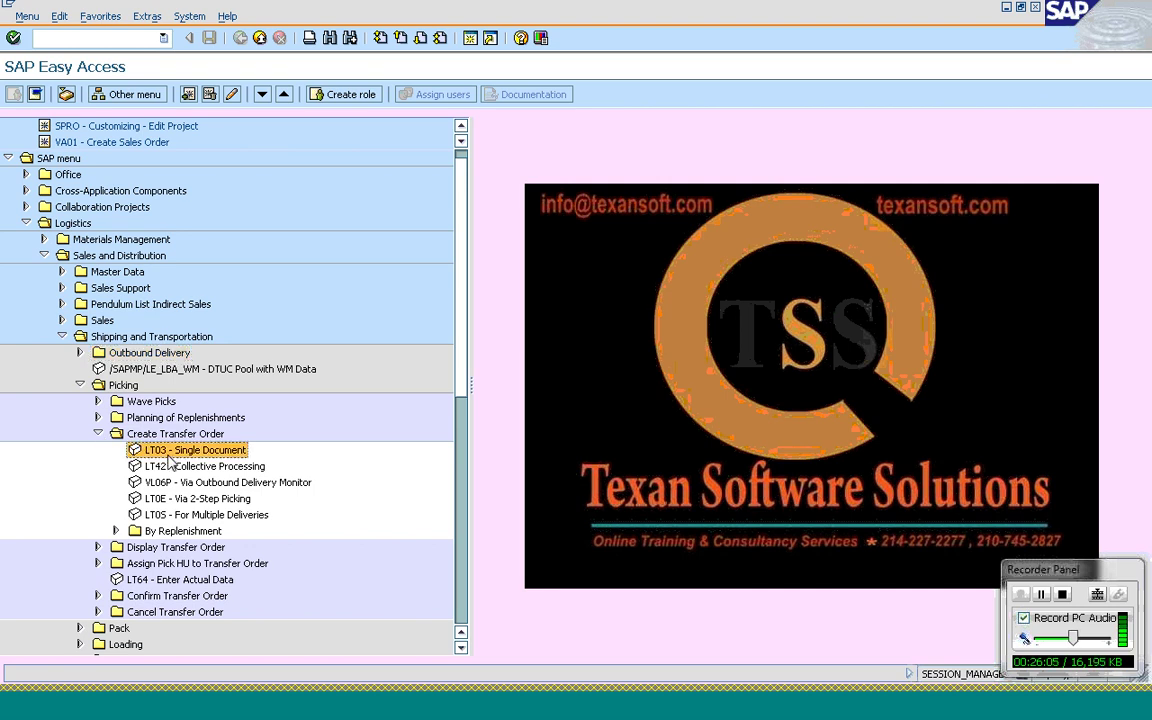
double_click(170, 452)
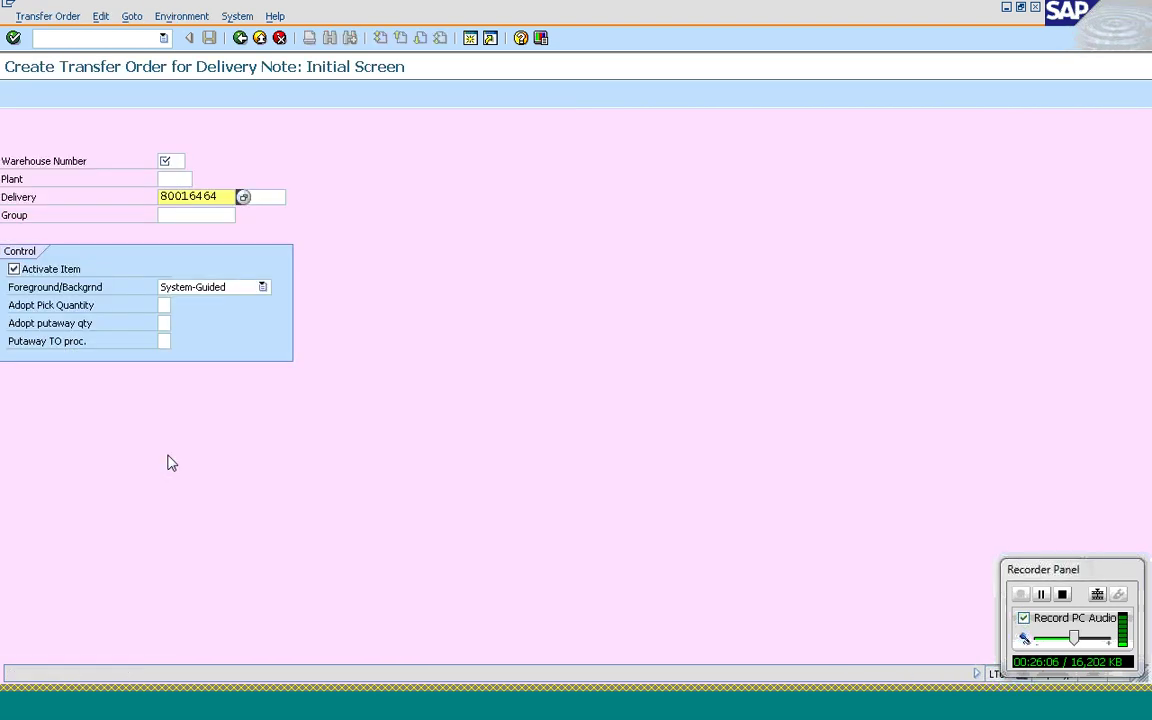
click(166, 163)
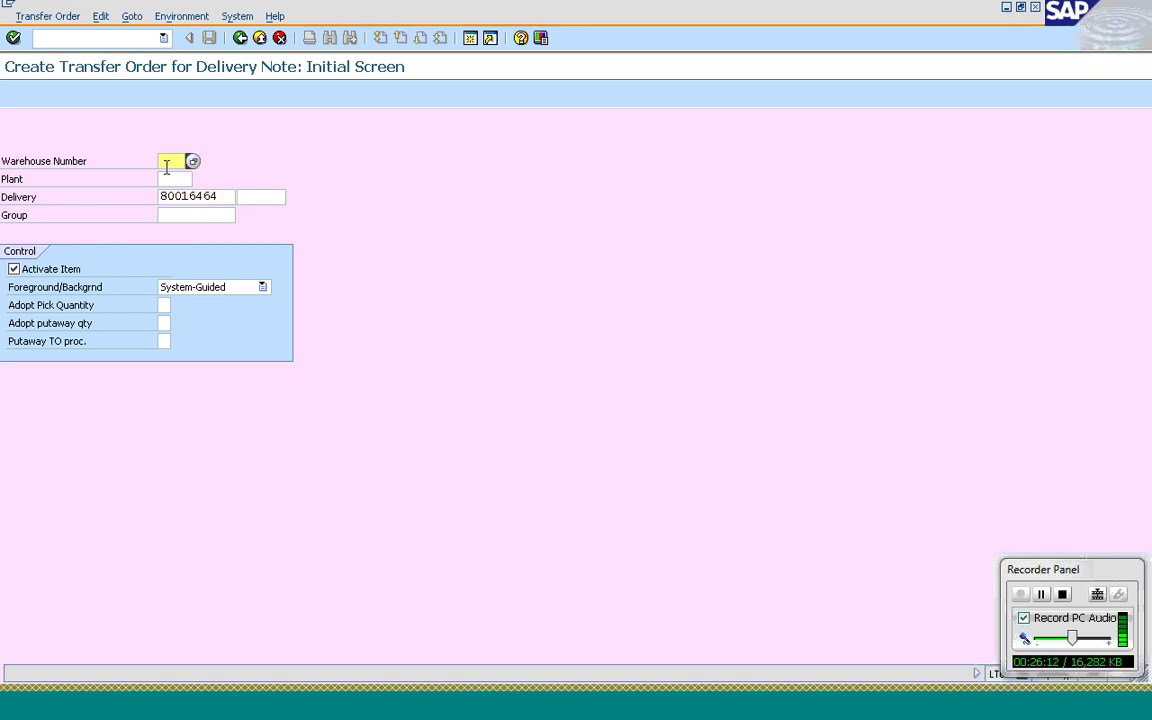
Step: Display the outbound delivery in a new session with VL03N and look up its warehouse number in the picking data
click(113, 37)
text(/ov)
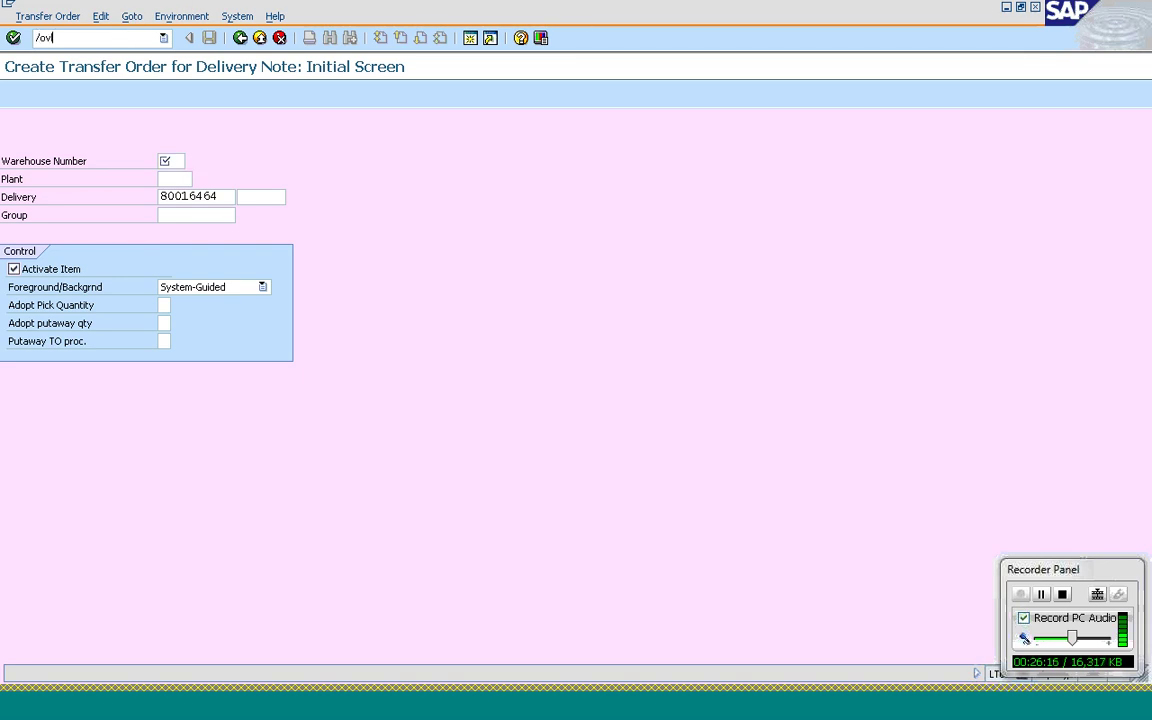
text(l03n)
key(Return)
key(Return)
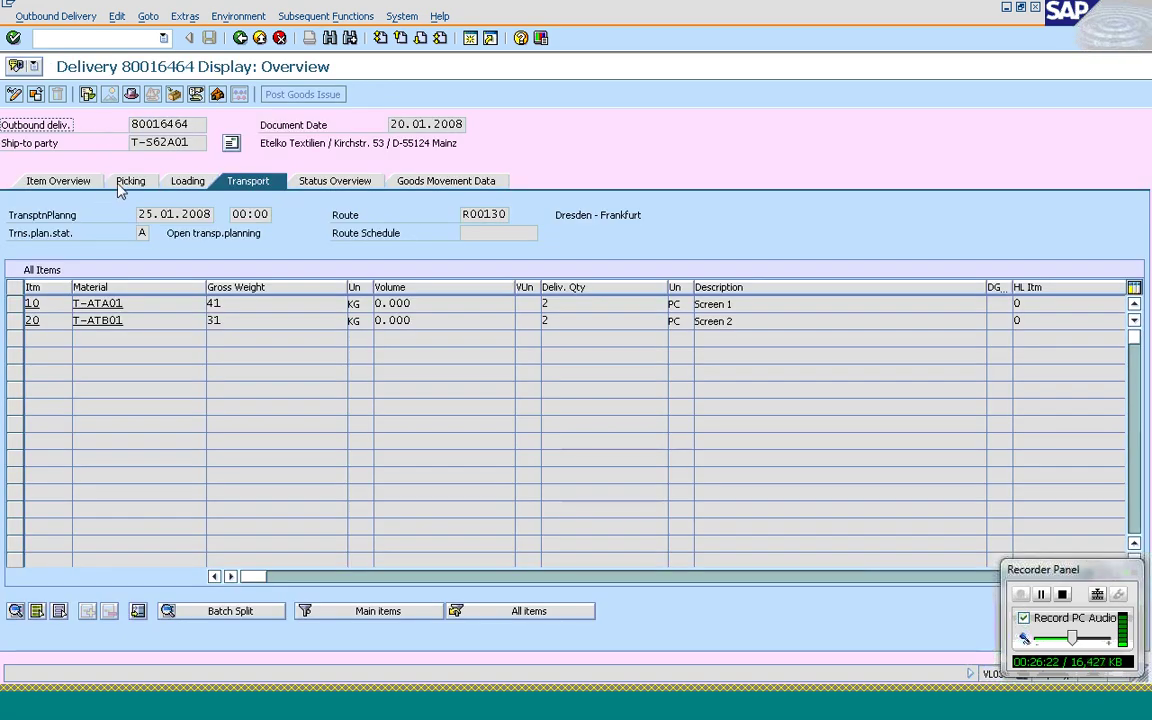
click(120, 188)
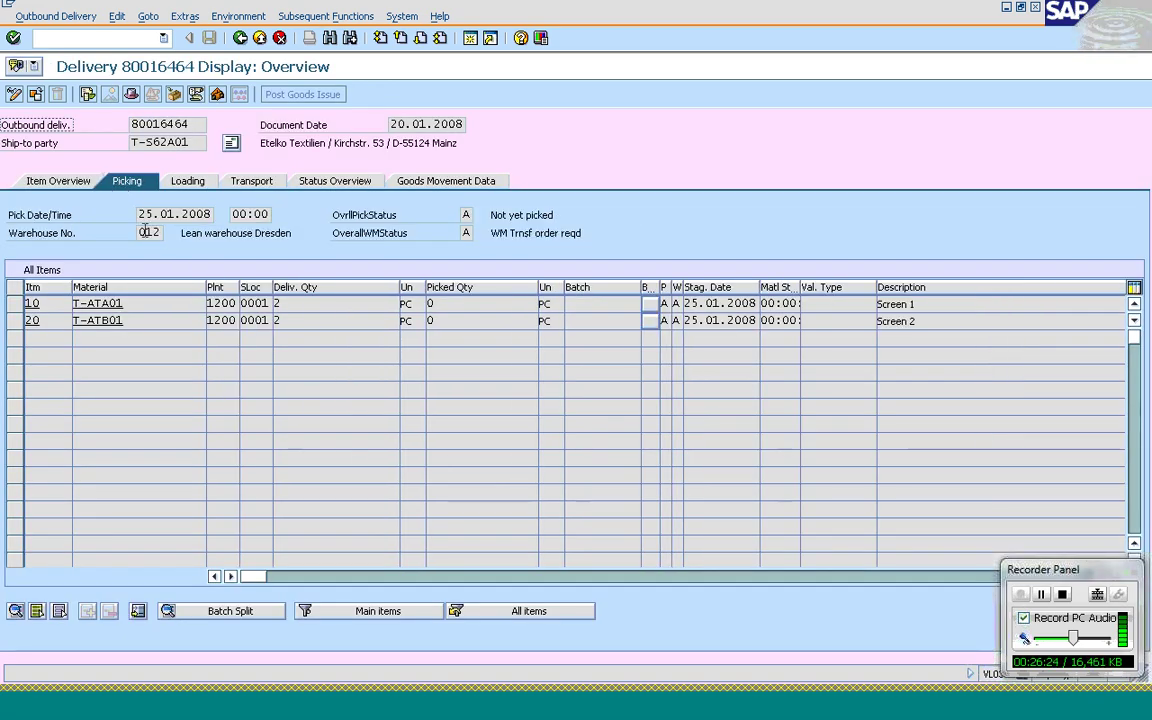
click(145, 233)
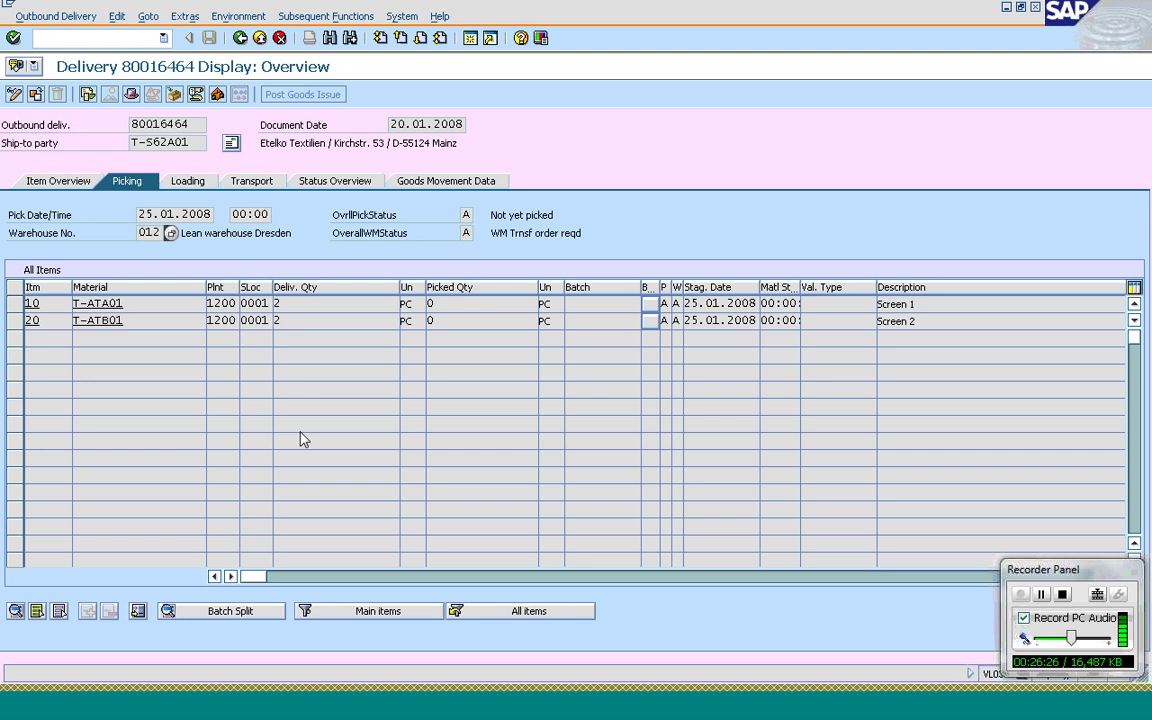
Step: Back in the transfer order session, enter warehouse number 012 for the prefilled delivery, open its worklist and review both items' plant and picking quantity
click(305, 712)
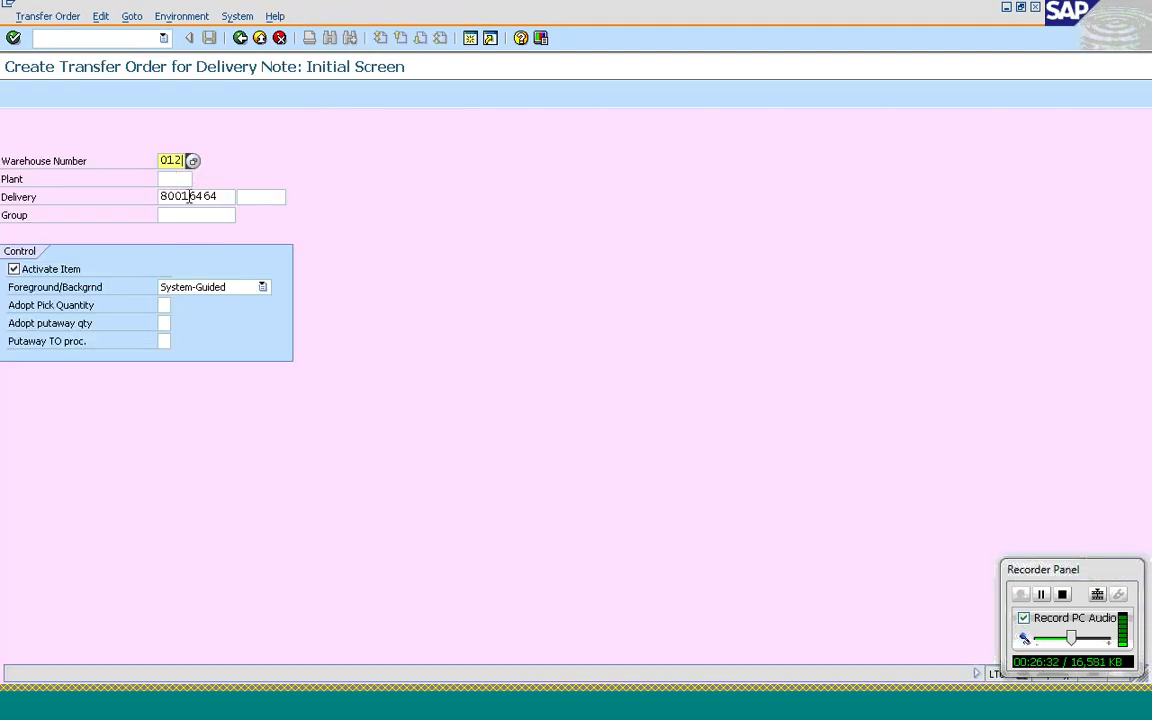
click(189, 197)
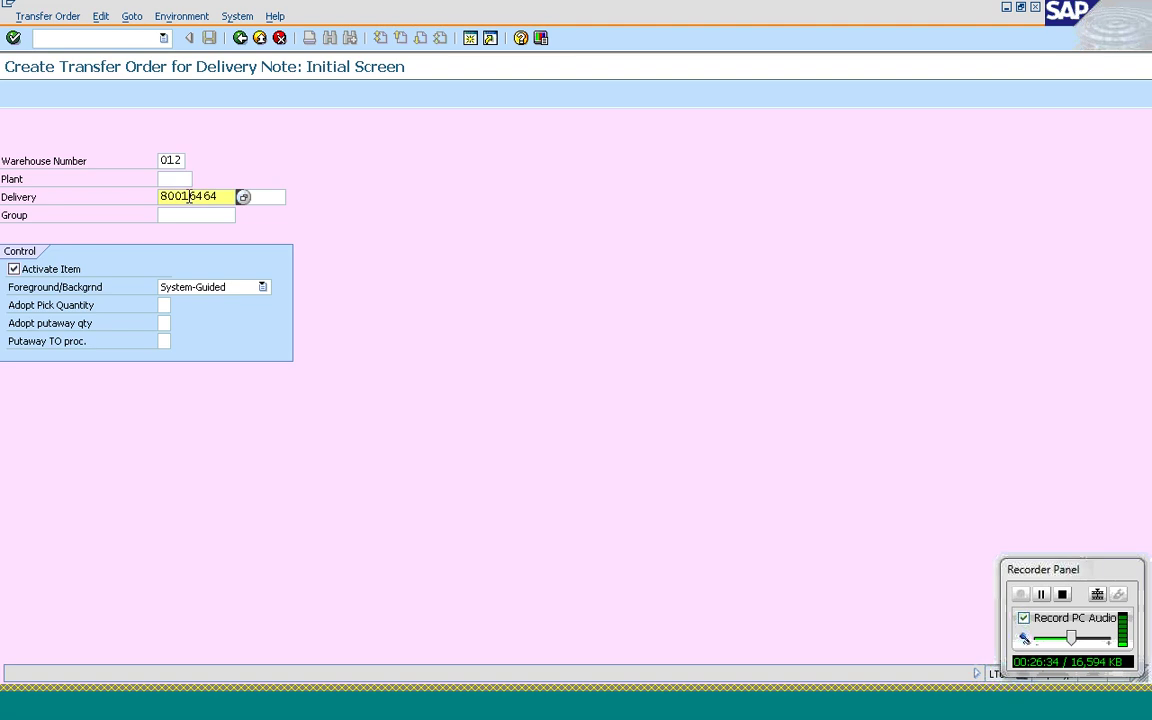
key(Return)
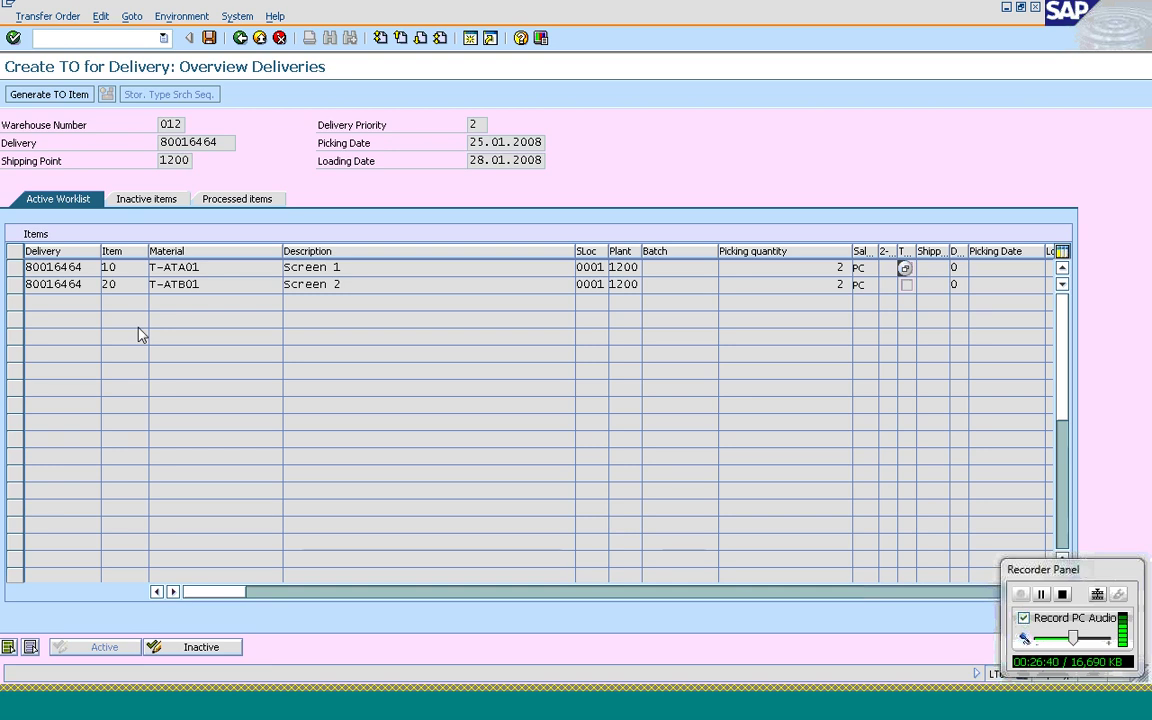
click(63, 268)
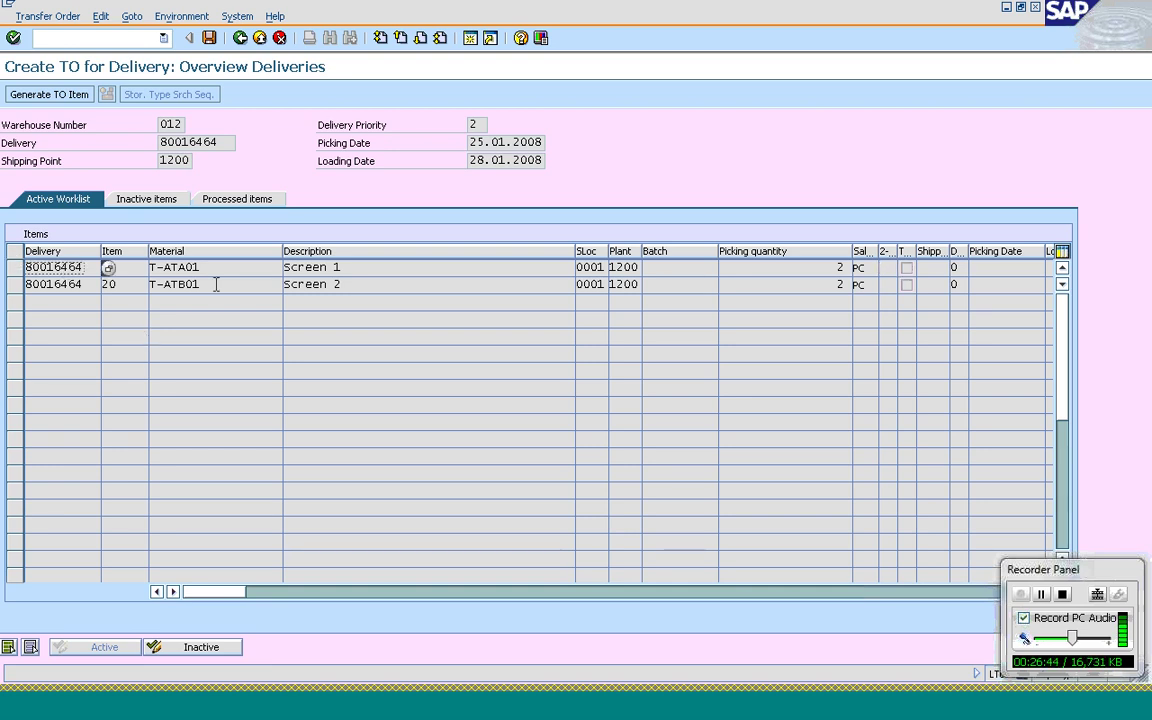
key(Tab)
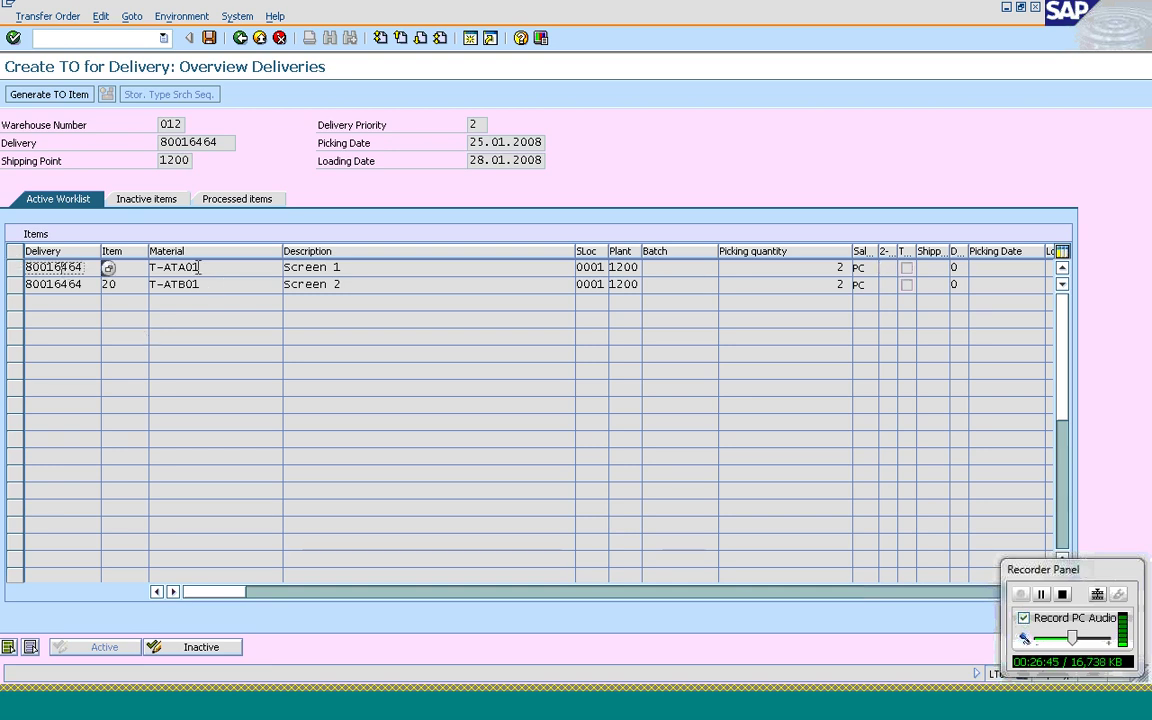
click(636, 267)
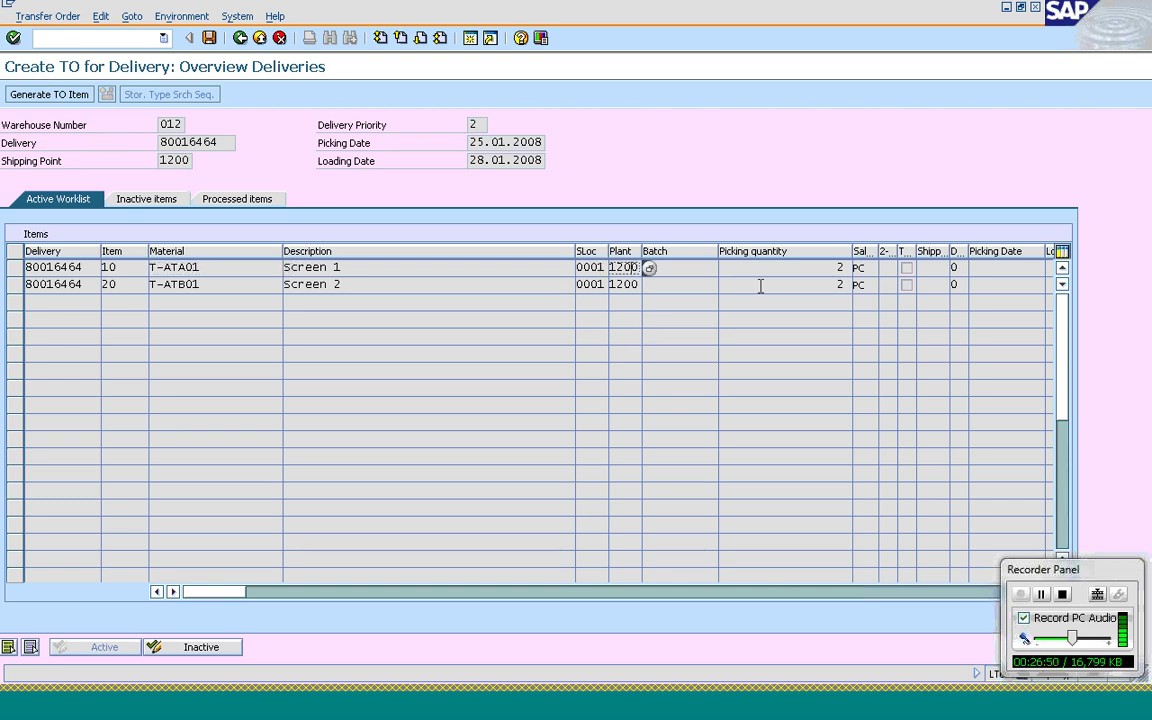
click(812, 268)
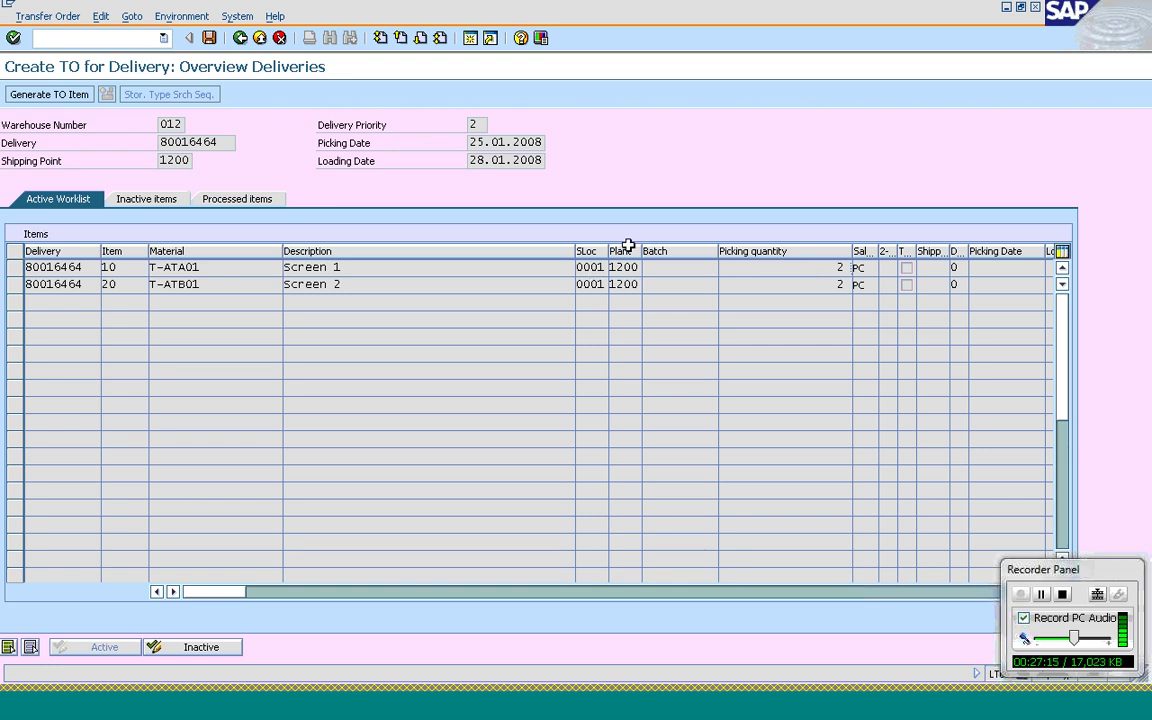
Step: Generate the transfer order items for both delivery items, save the transfer order and return to SAP Easy Access
click(52, 100)
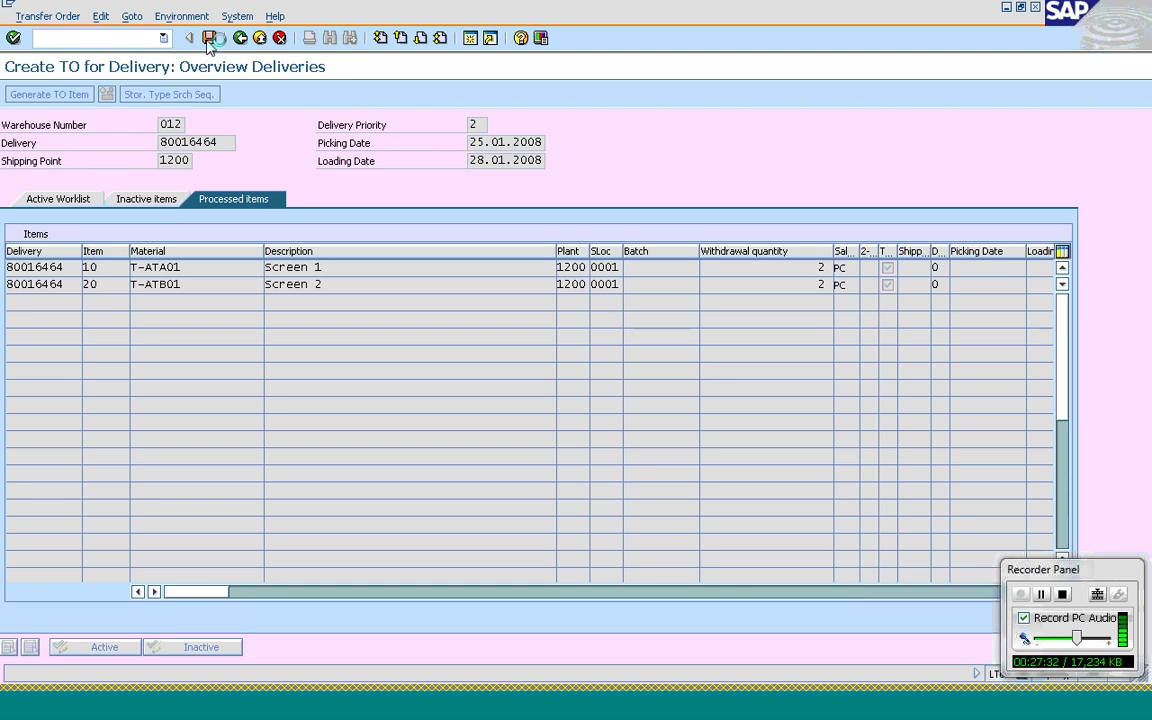
click(208, 40)
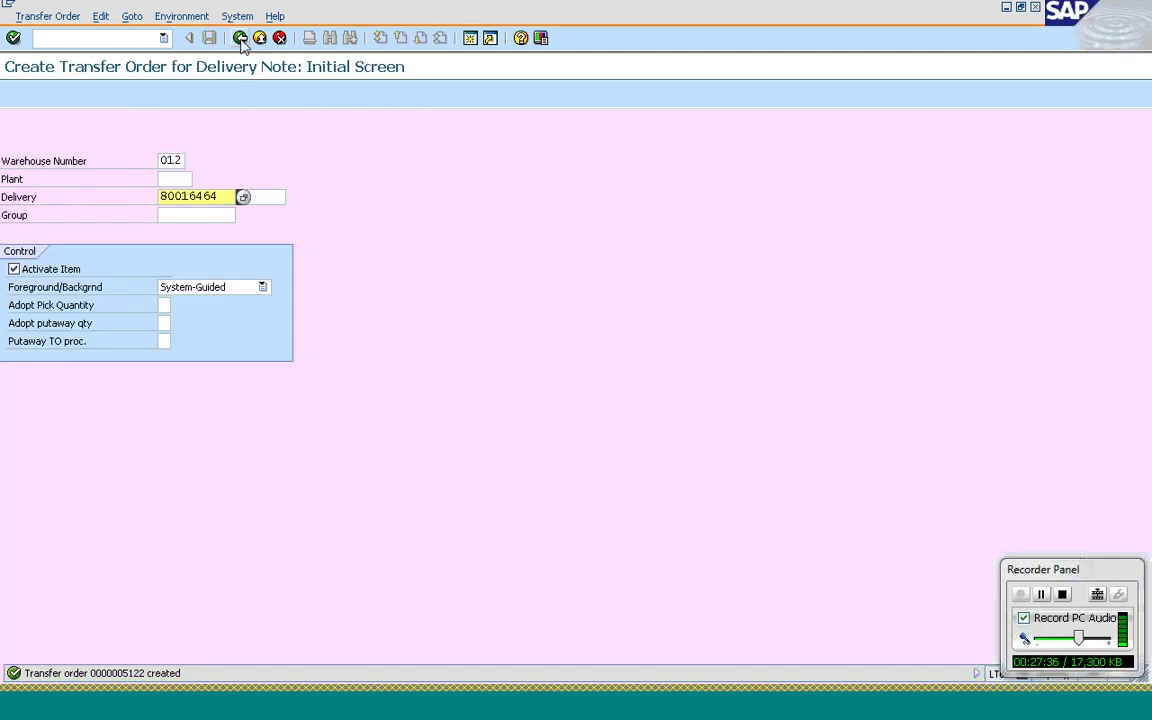
click(240, 39)
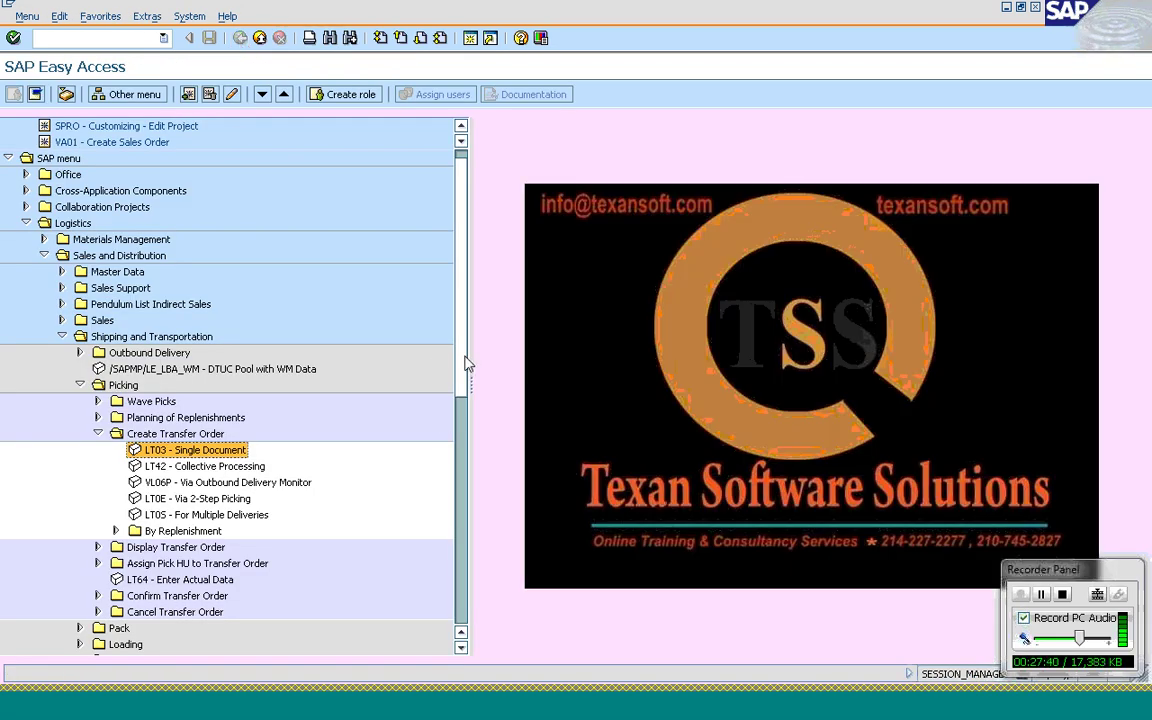
Step: Confirm the prefilled transfer order for warehouse 012 in one step with LT12 and return to SAP Easy Access
scroll(465, 376, down, 1)
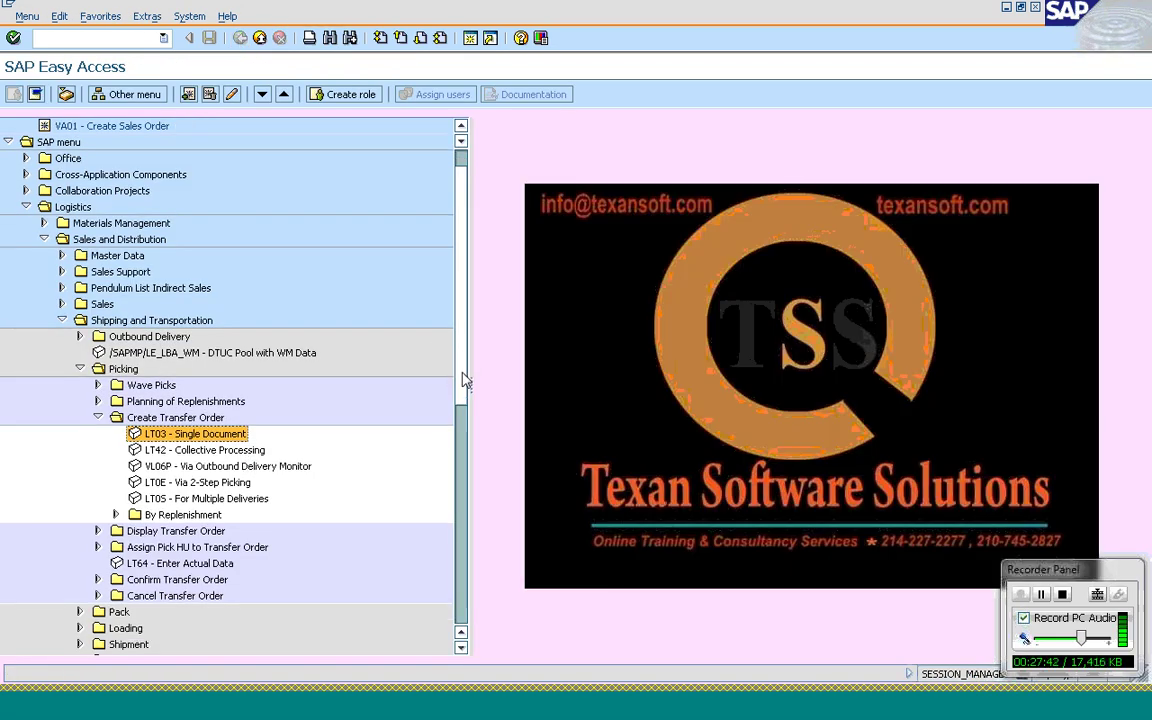
scroll(465, 380, down, 3)
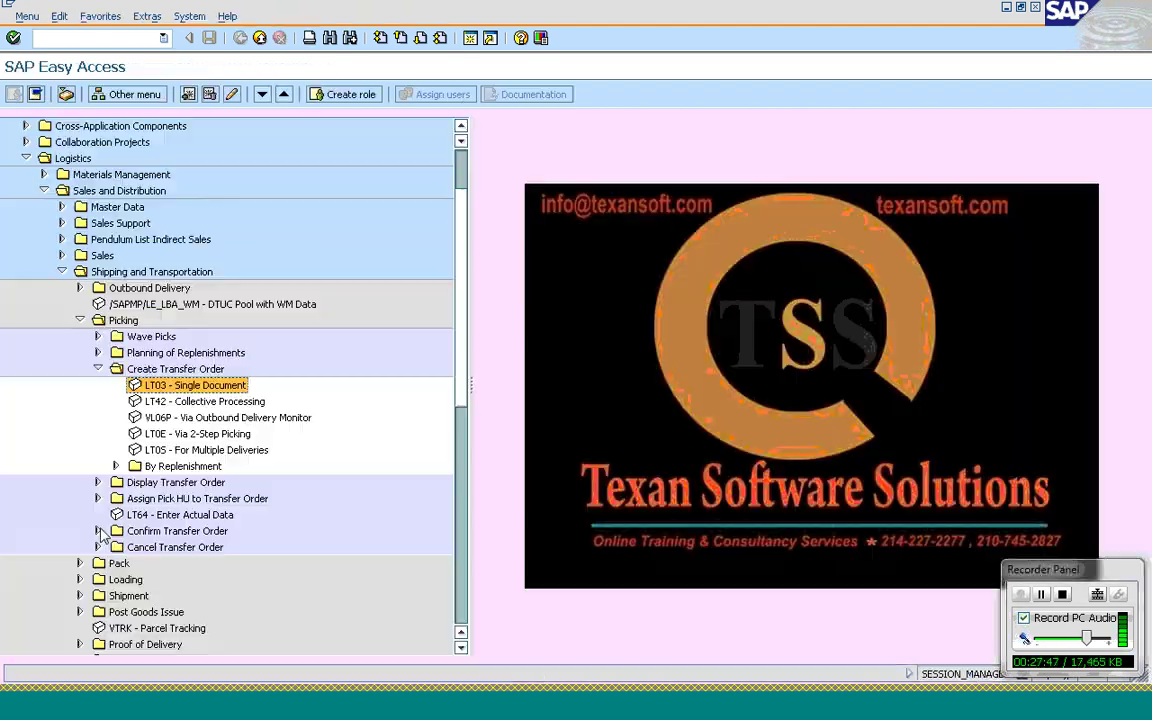
click(97, 531)
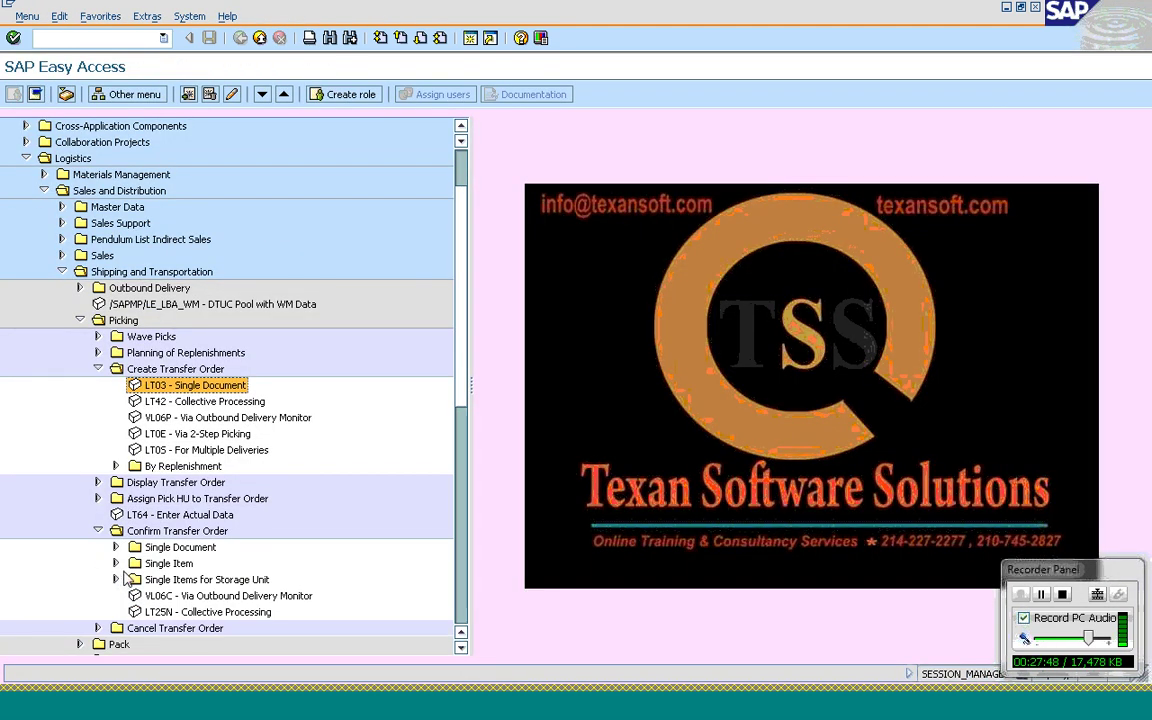
click(116, 547)
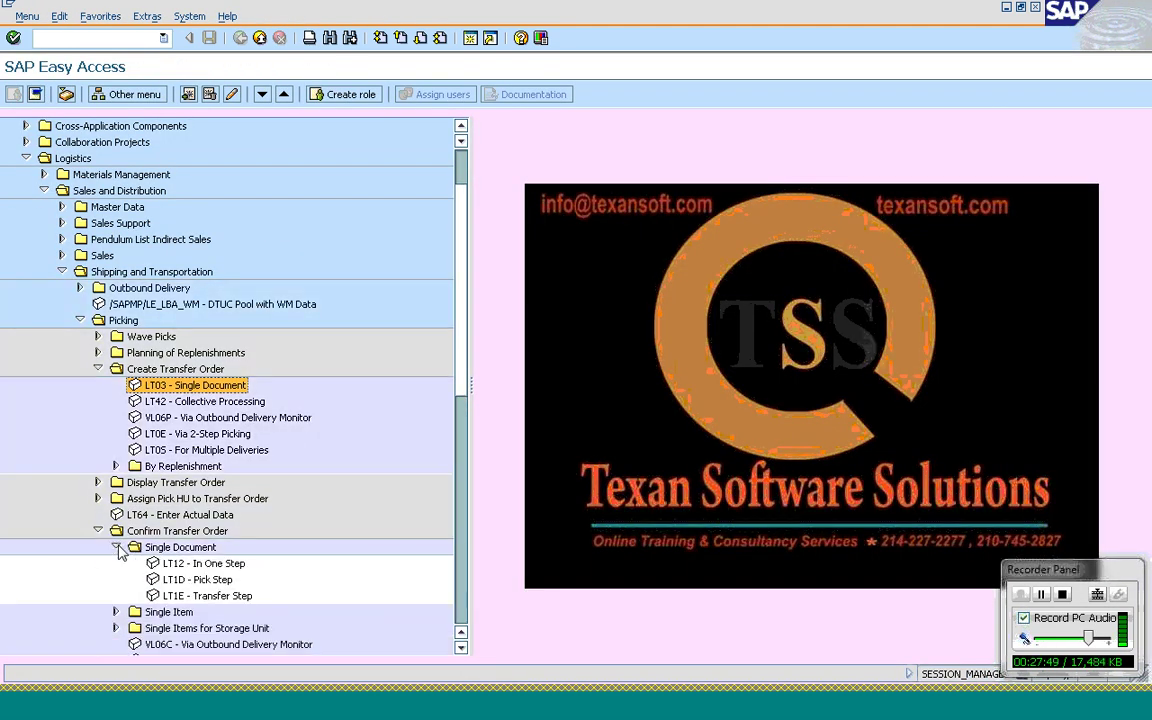
double_click(195, 564)
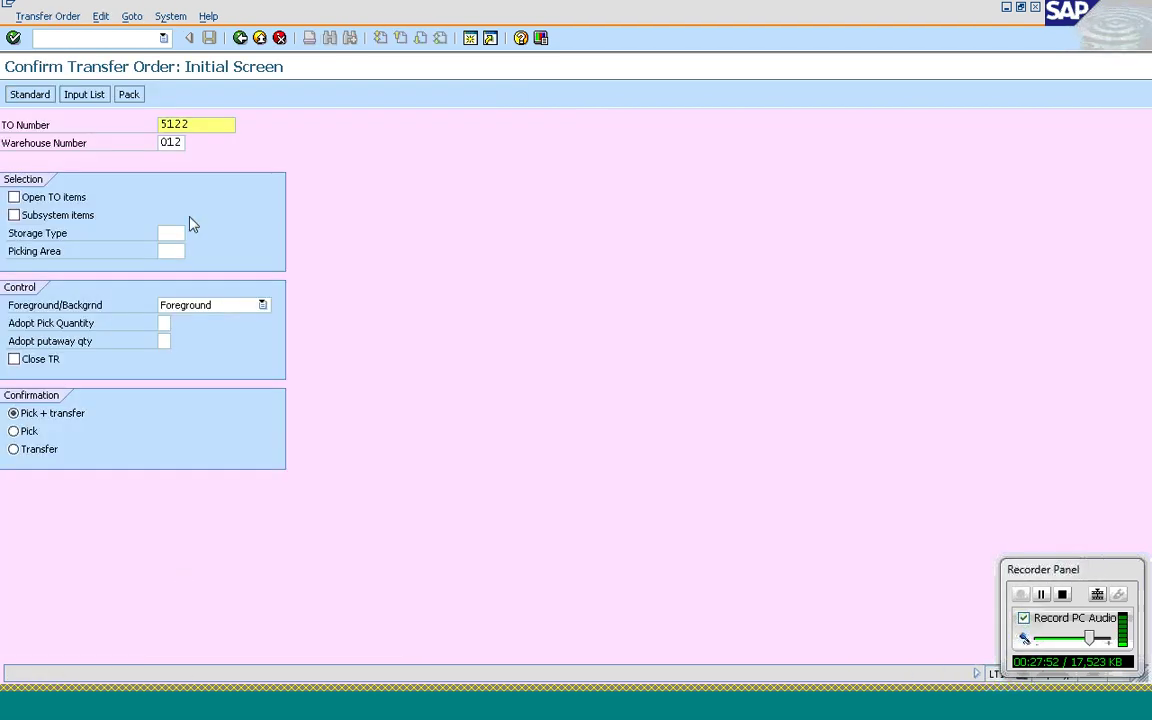
key(Return)
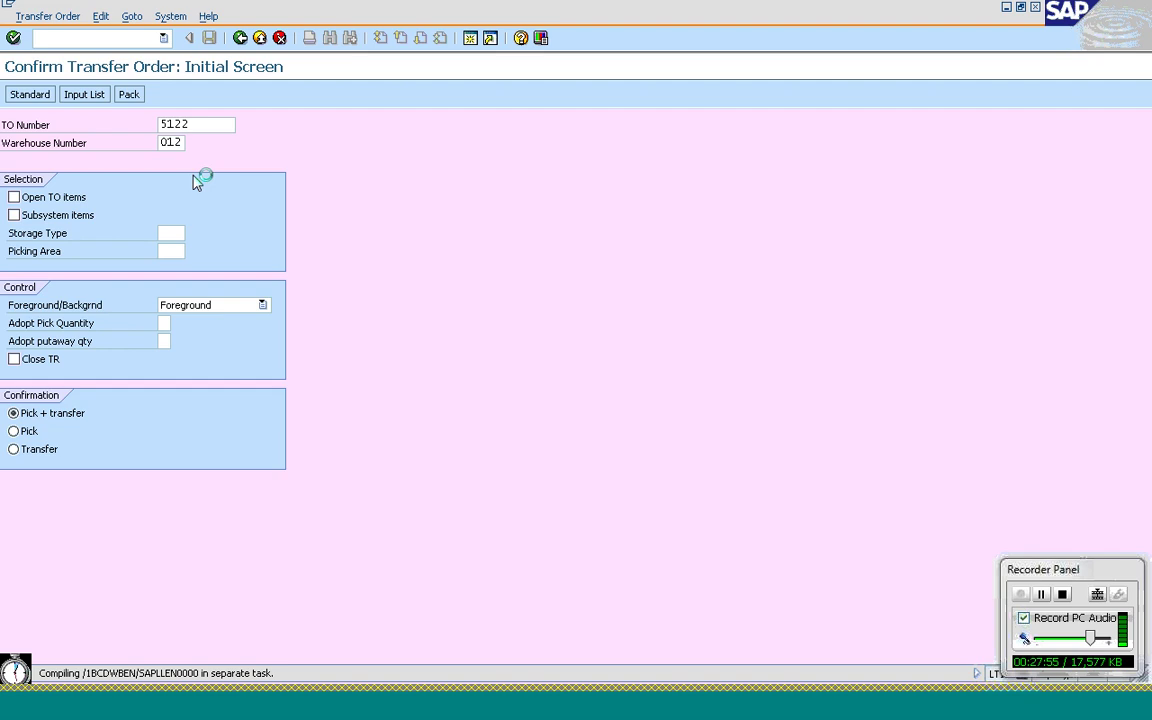
click(240, 38)
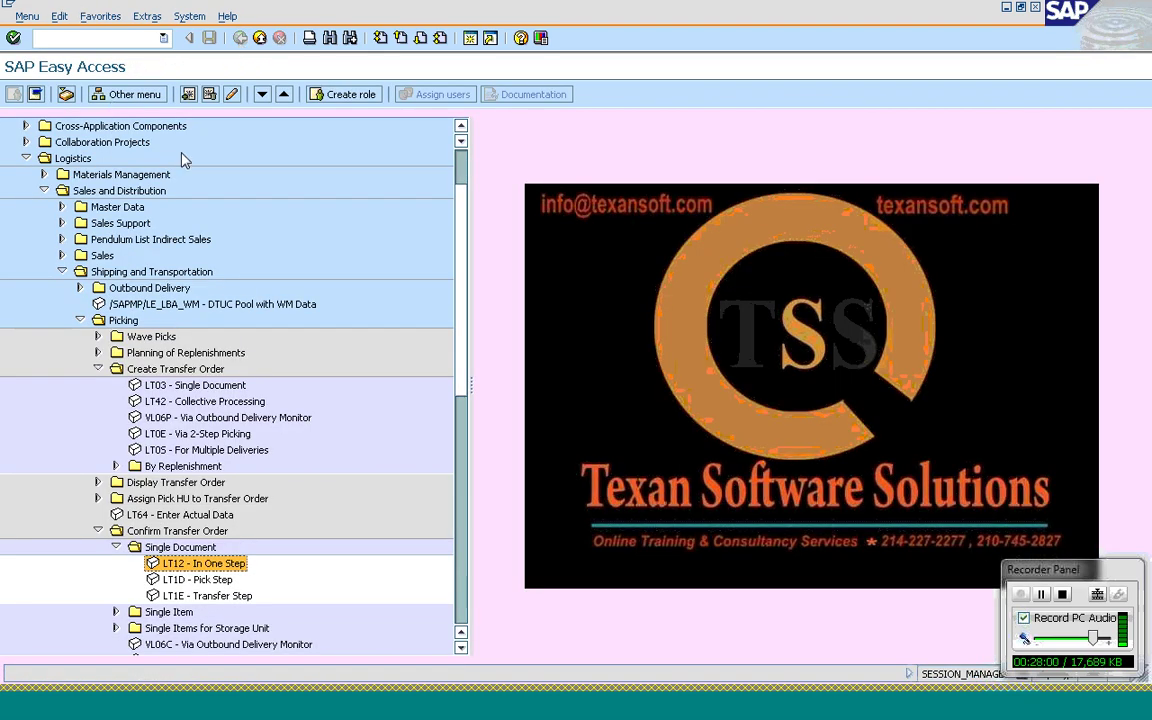
Step: Open the outbound delivery for changing with VL02N and check its overall picking status
click(81, 320)
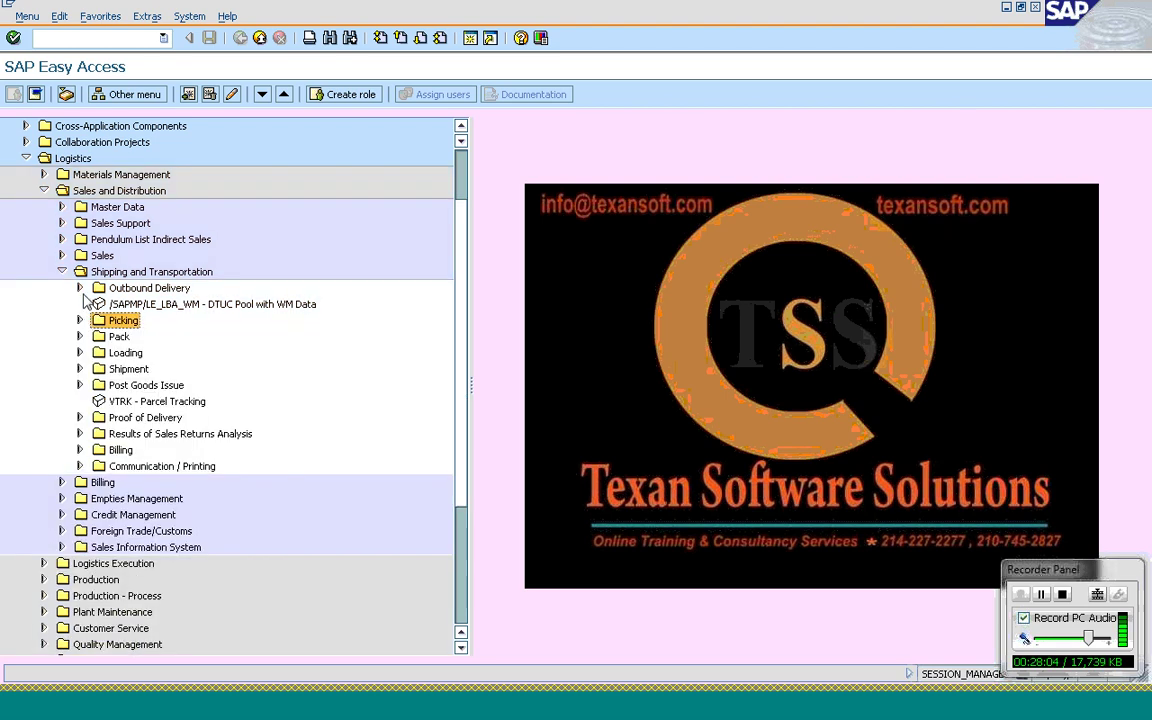
click(80, 288)
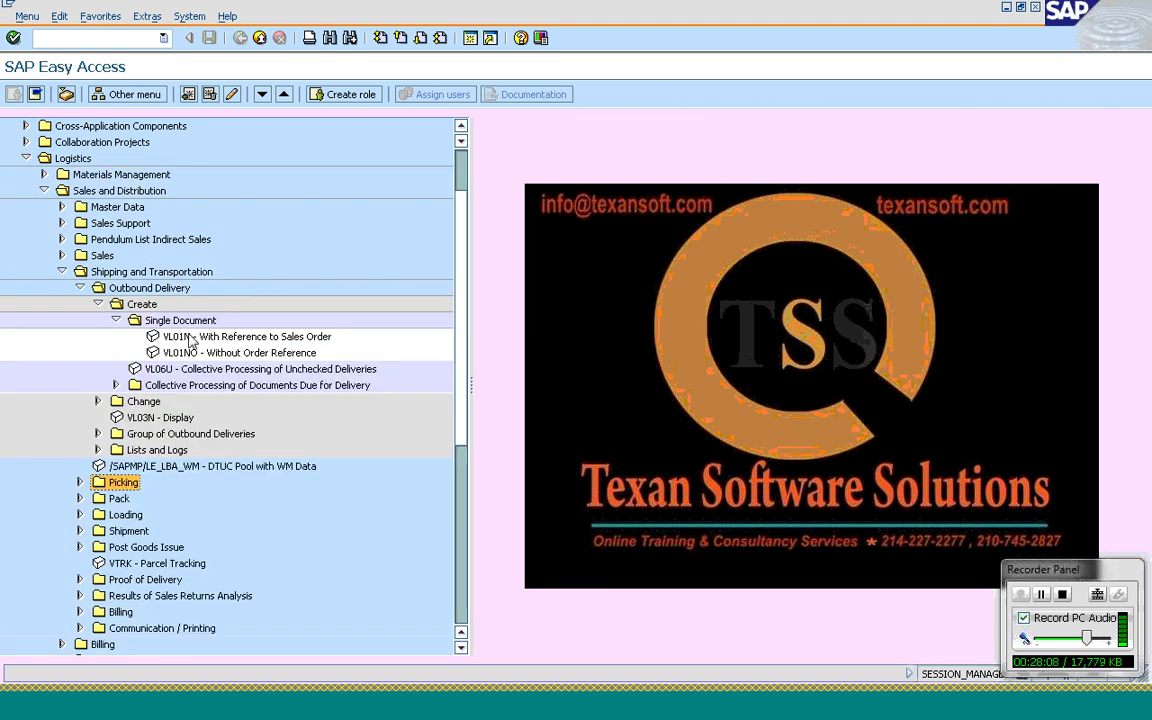
click(98, 401)
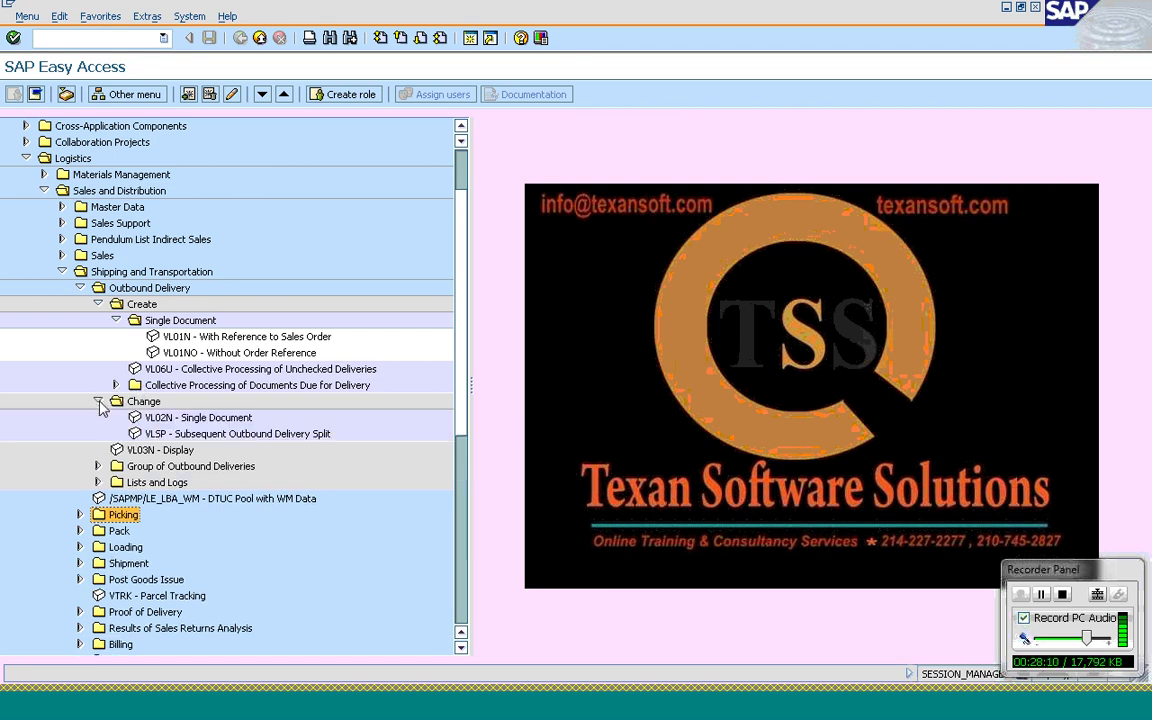
click(160, 418)
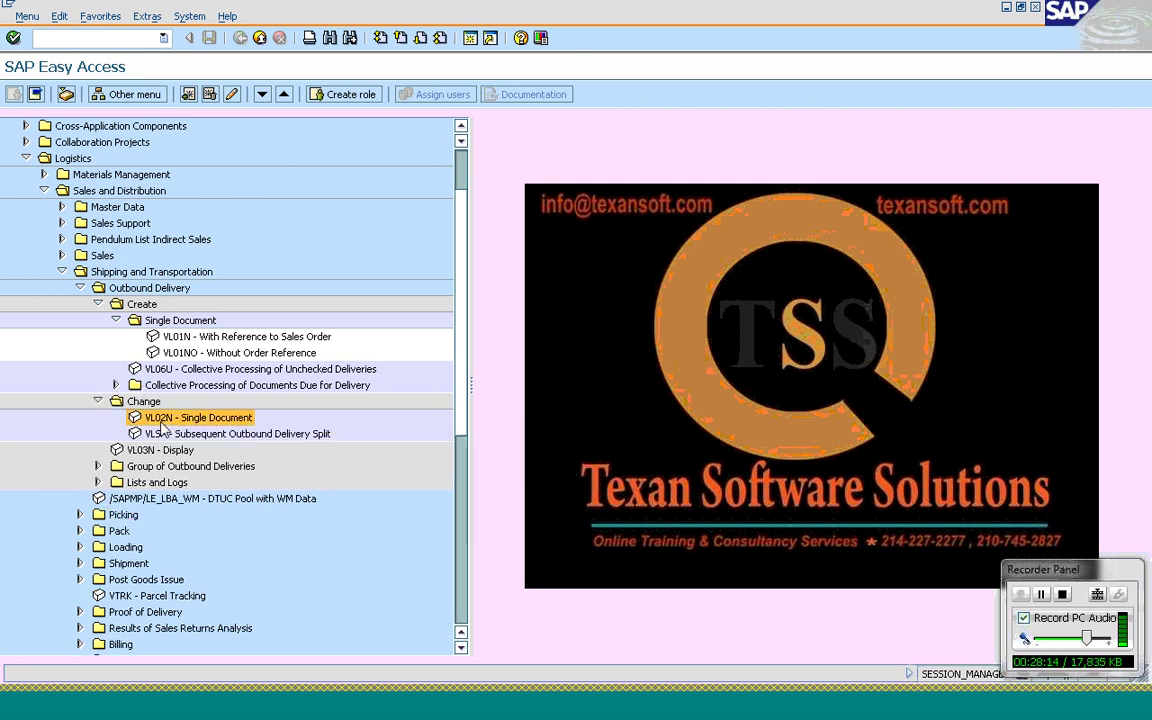
key(Return)
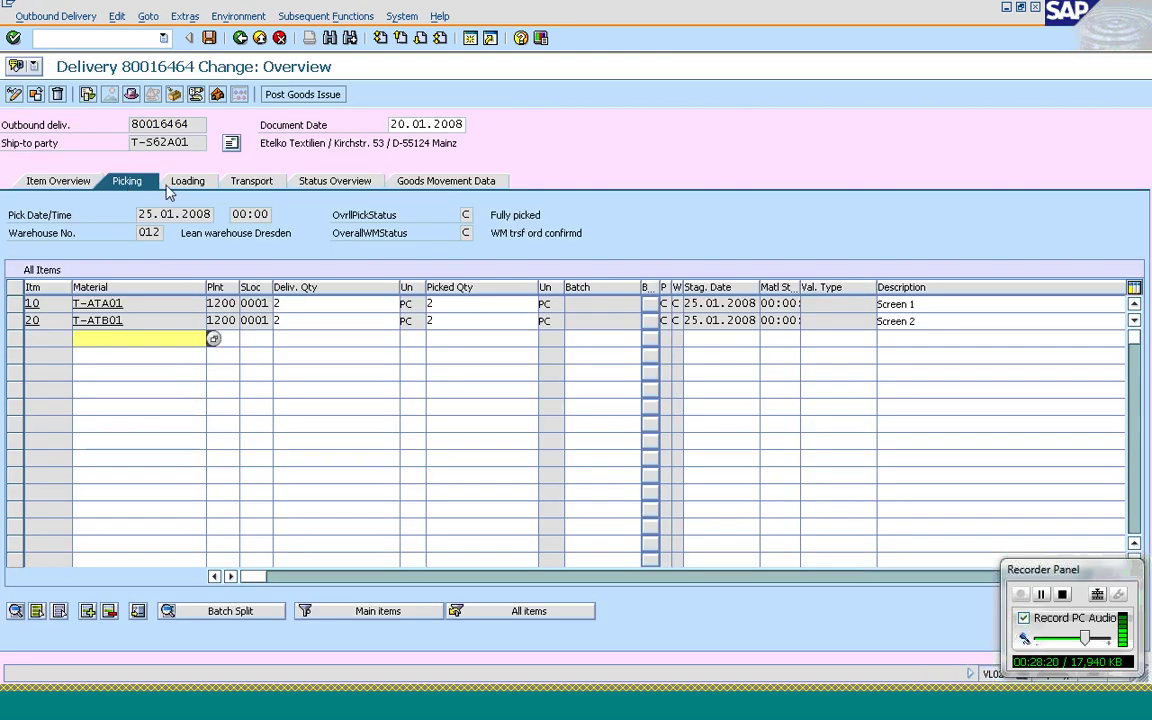
click(465, 215)
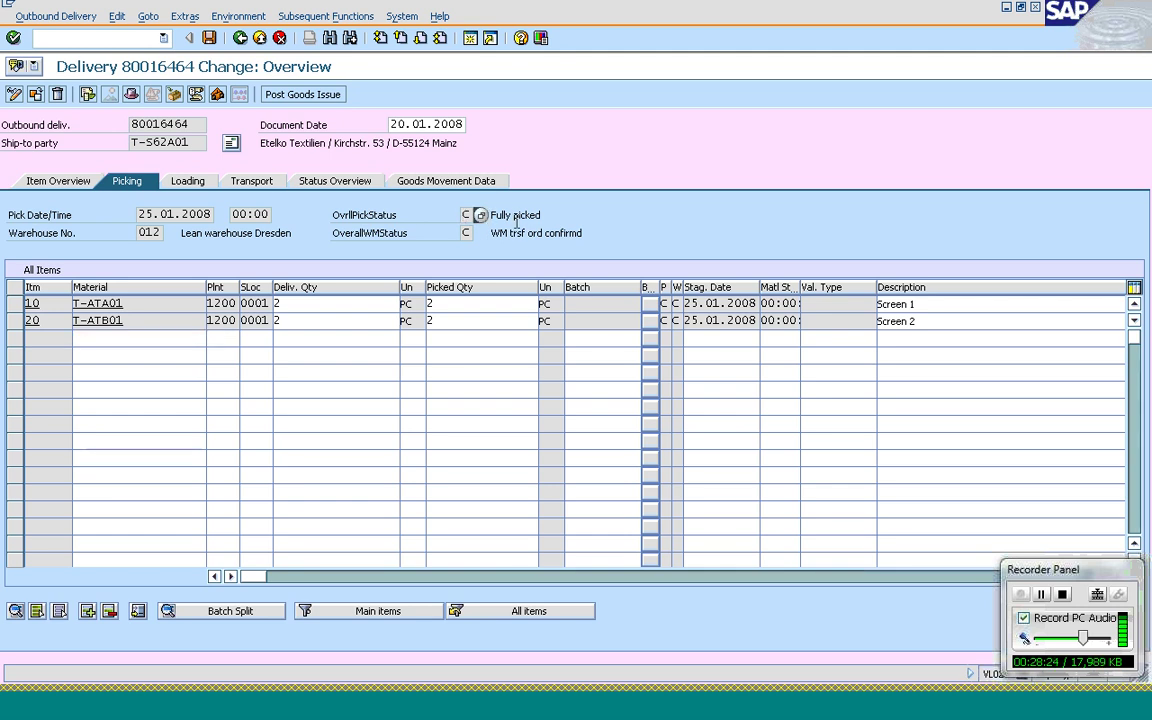
Step: Check item 10's picked quantity and the delivery's overall picking and warehouse management statuses
click(459, 303)
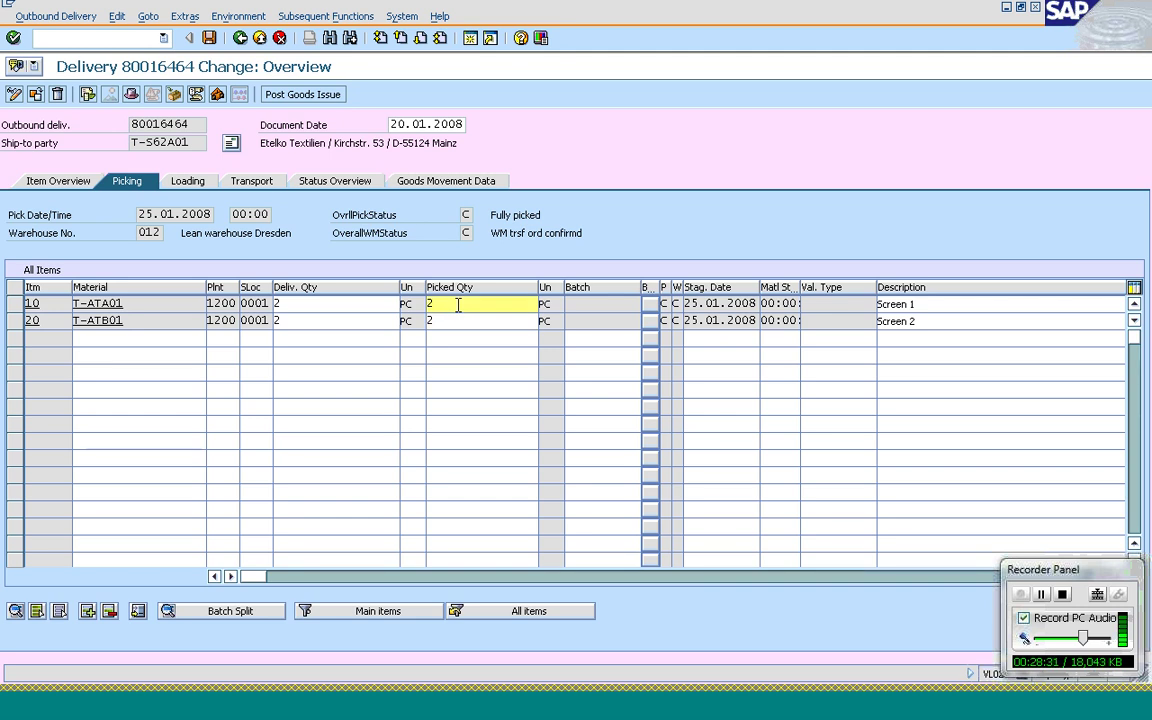
click(465, 215)
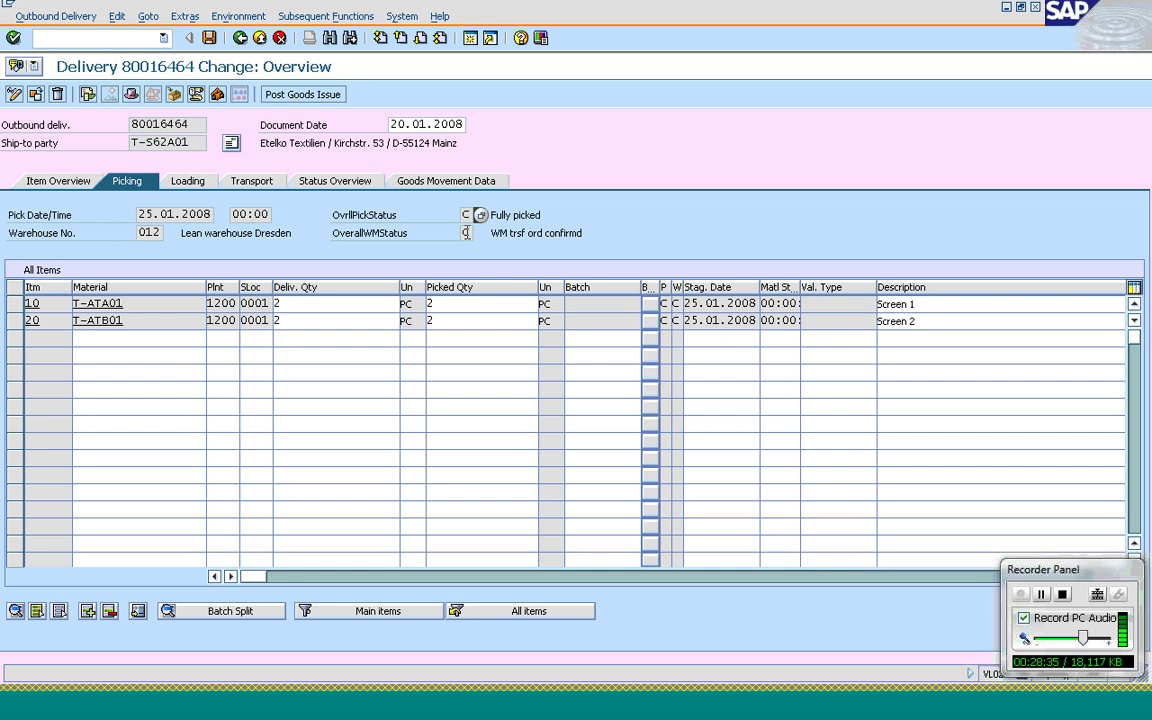
click(465, 232)
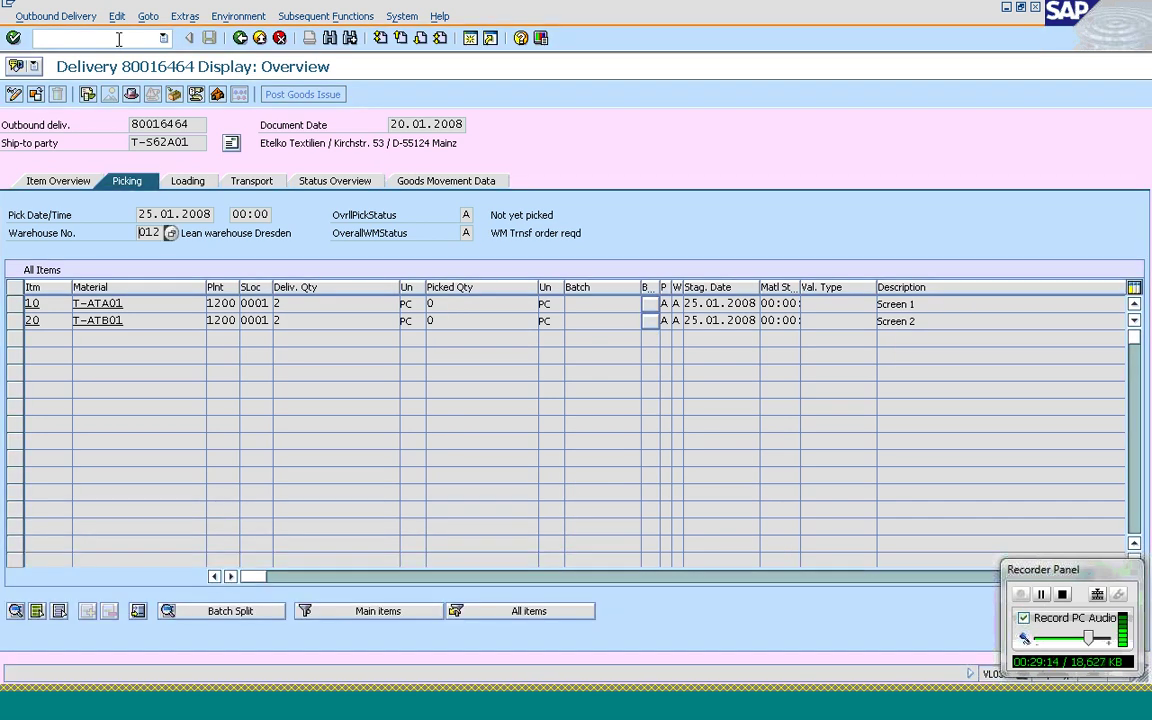
Step: In the delivery display session, run the MMBE stock overview for material T-ATA01 in plant 1200
click(118, 39)
text(/nmmbe)
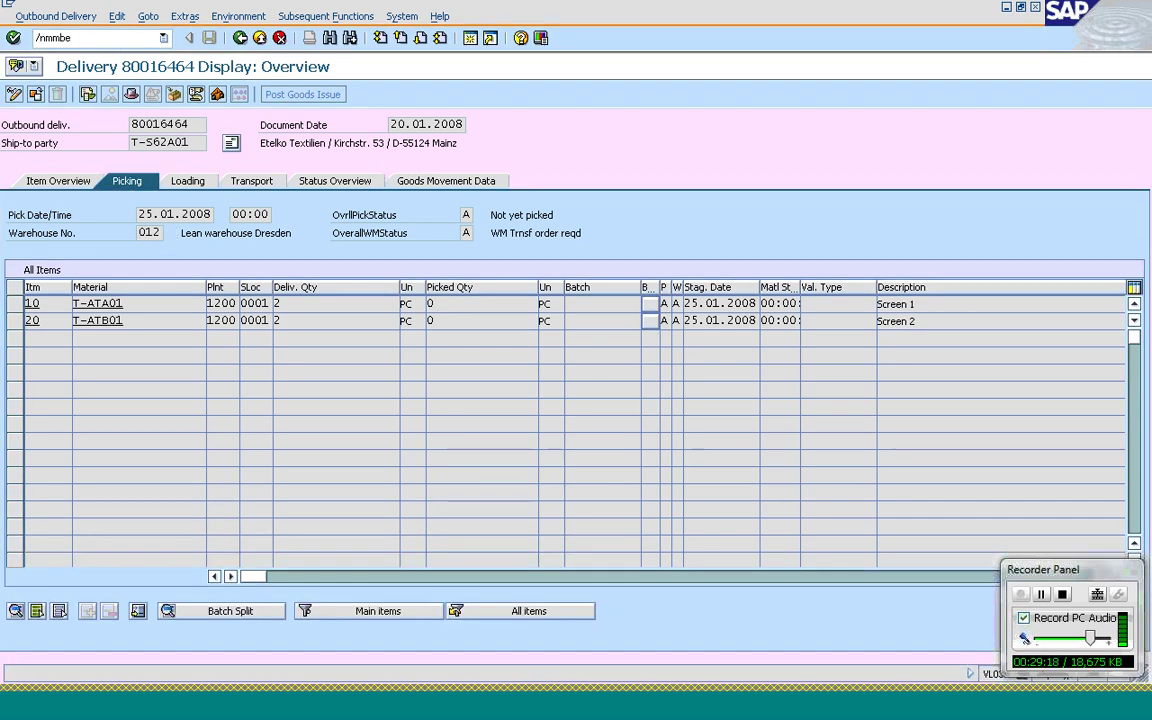
key(Return)
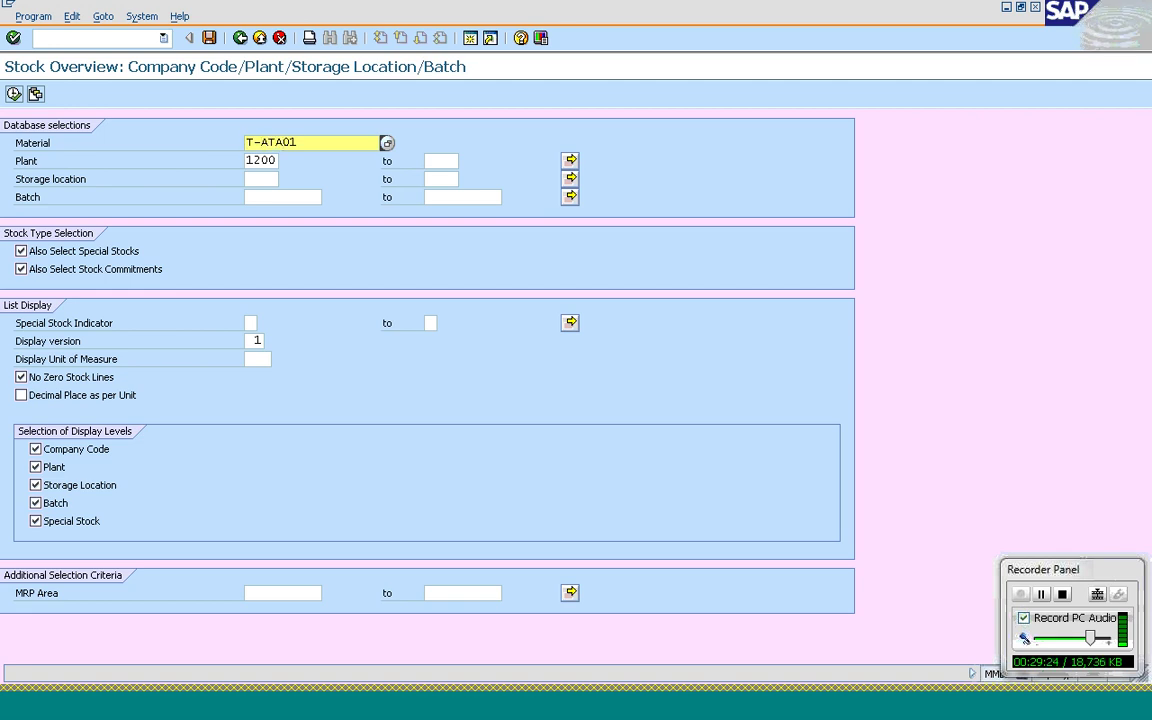
click(13, 95)
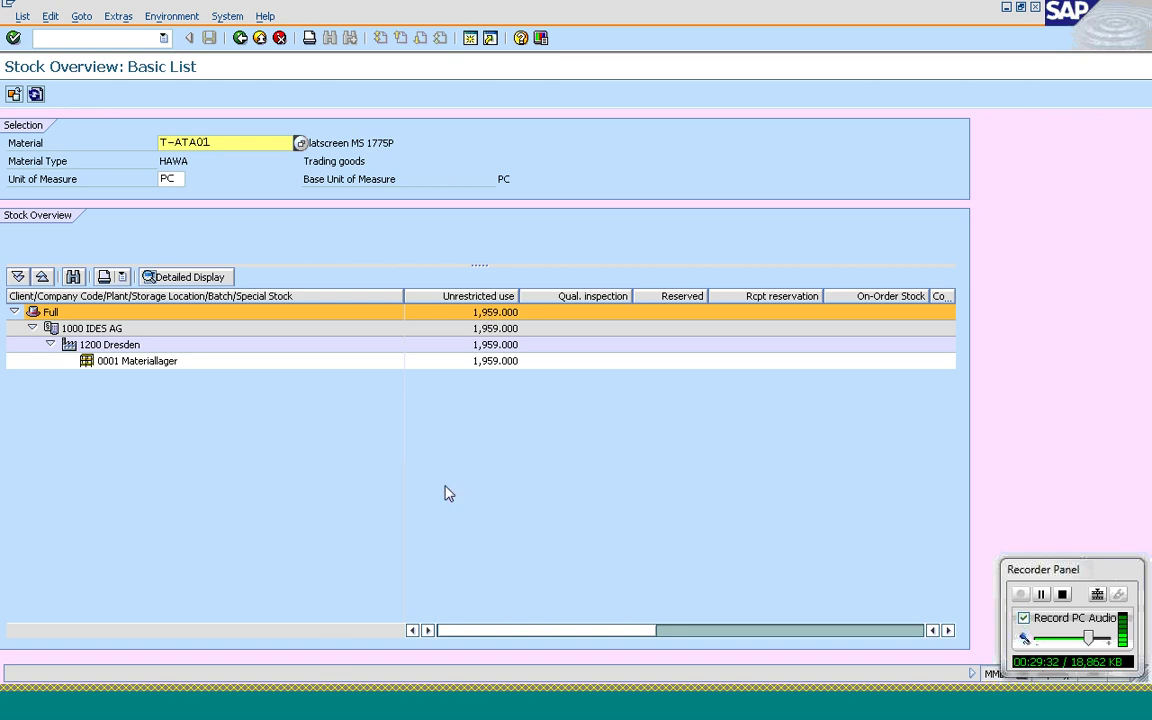
Step: Switch back to the delivery change session and try to post goods issue for the delivery
mouse_move(317, 711)
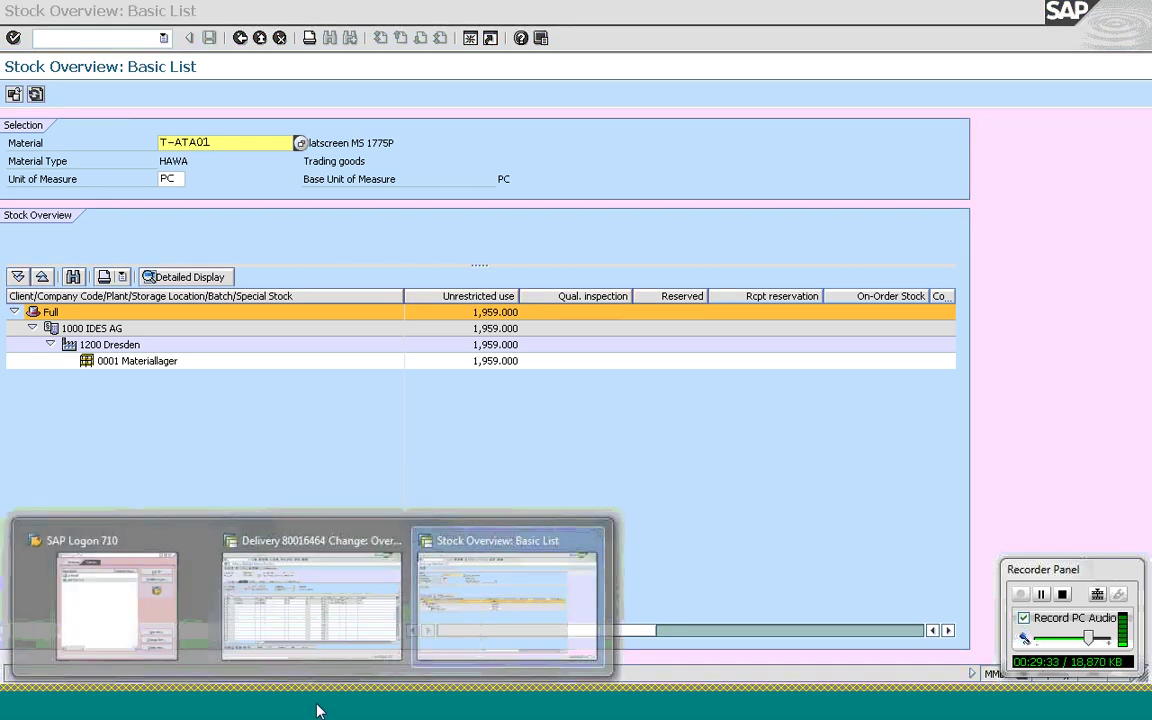
click(306, 632)
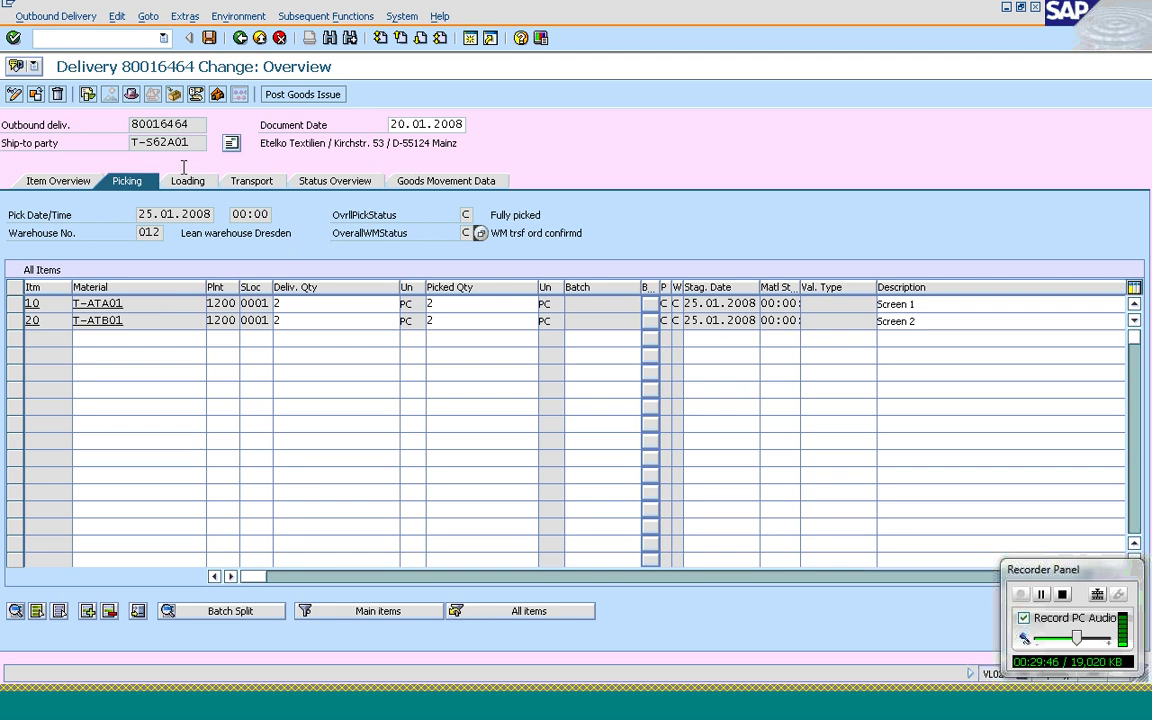
click(14, 303)
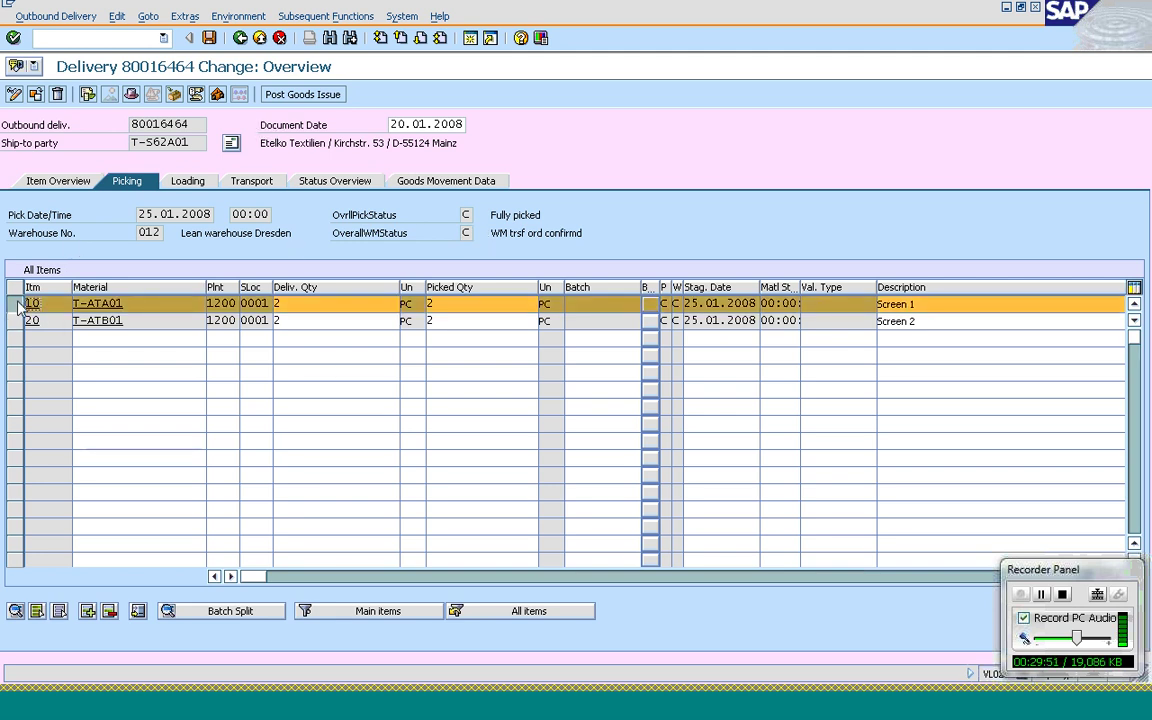
click(16, 304)
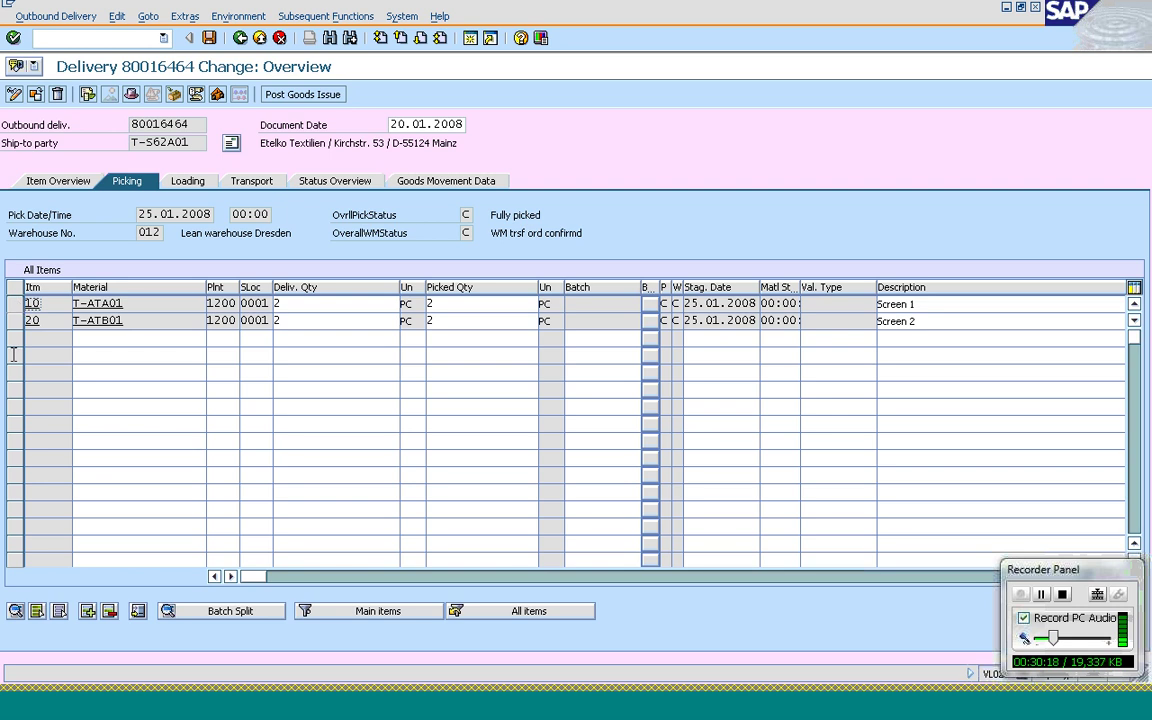
click(316, 103)
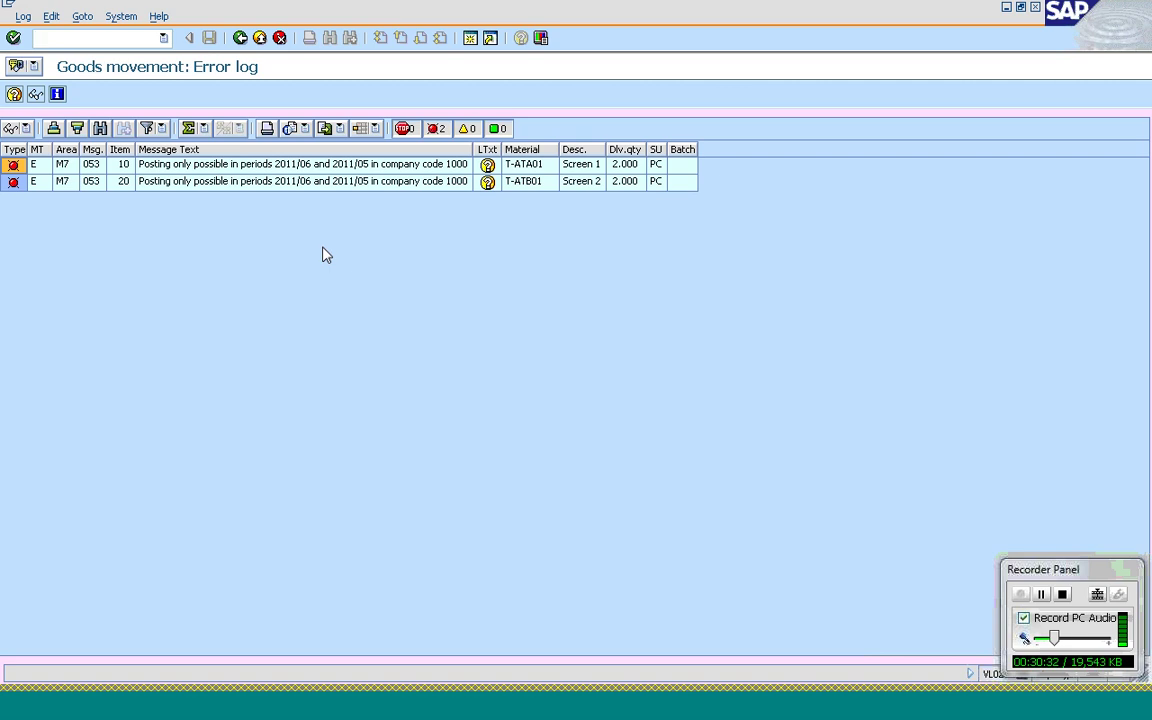
Step: Read the long text of item 10's message in the goods movement error log and return to the delivery
click(487, 166)
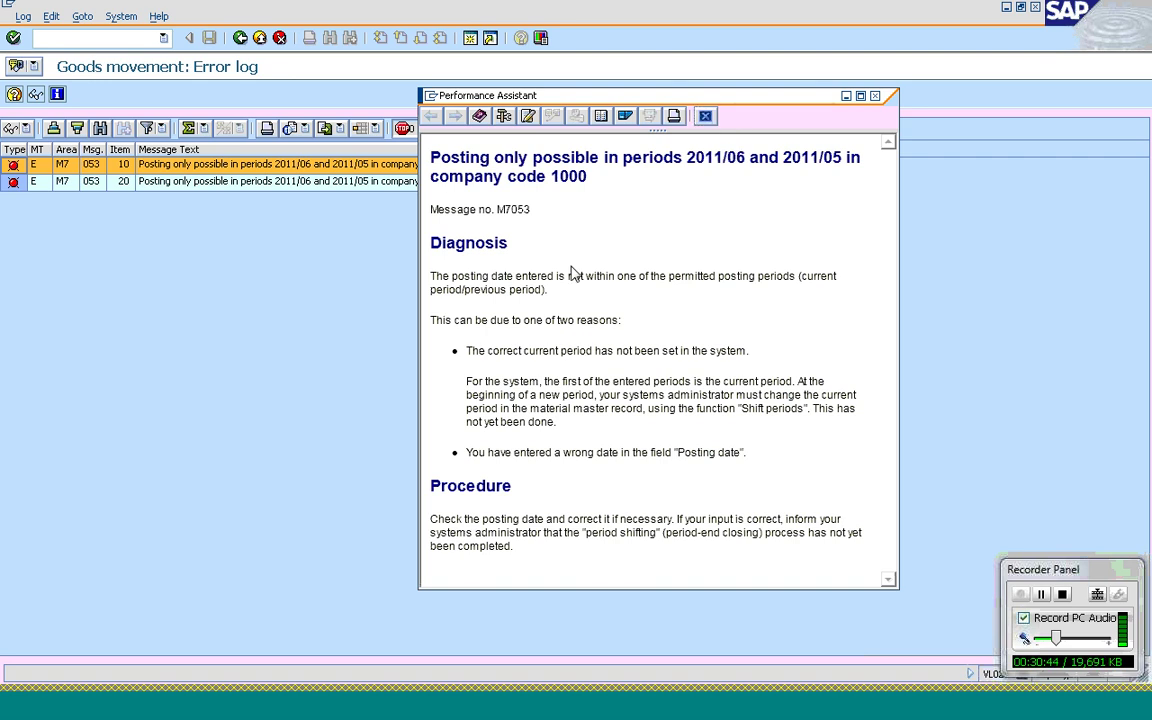
click(706, 118)
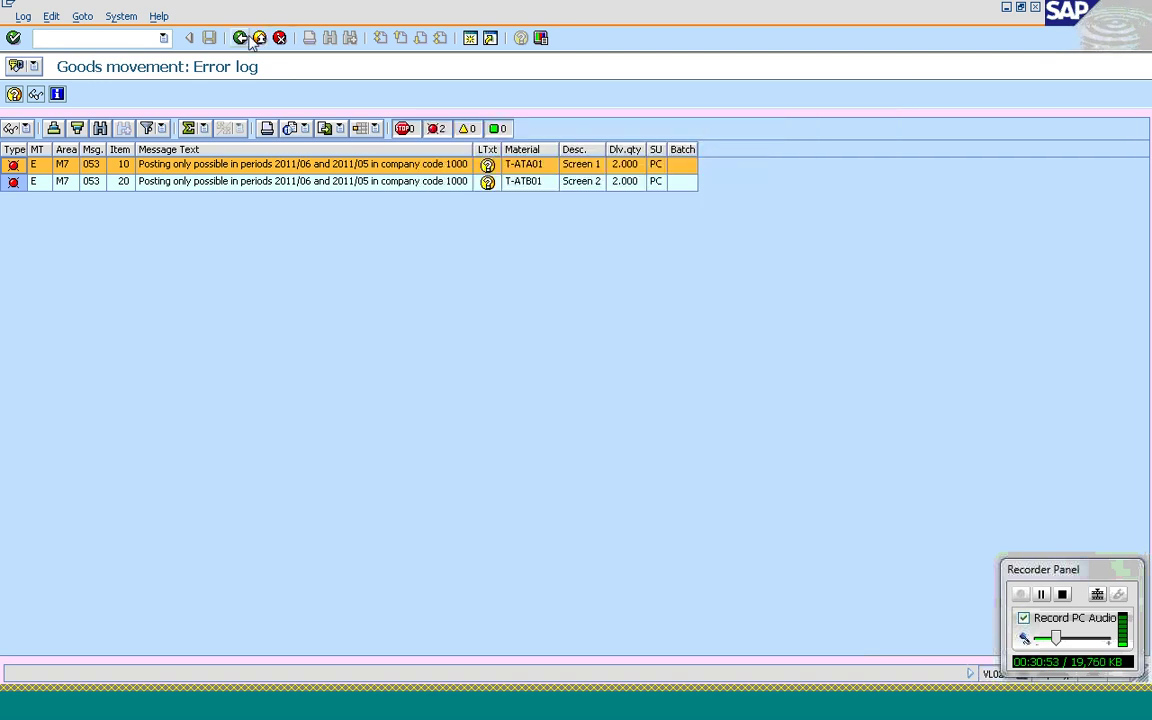
click(241, 39)
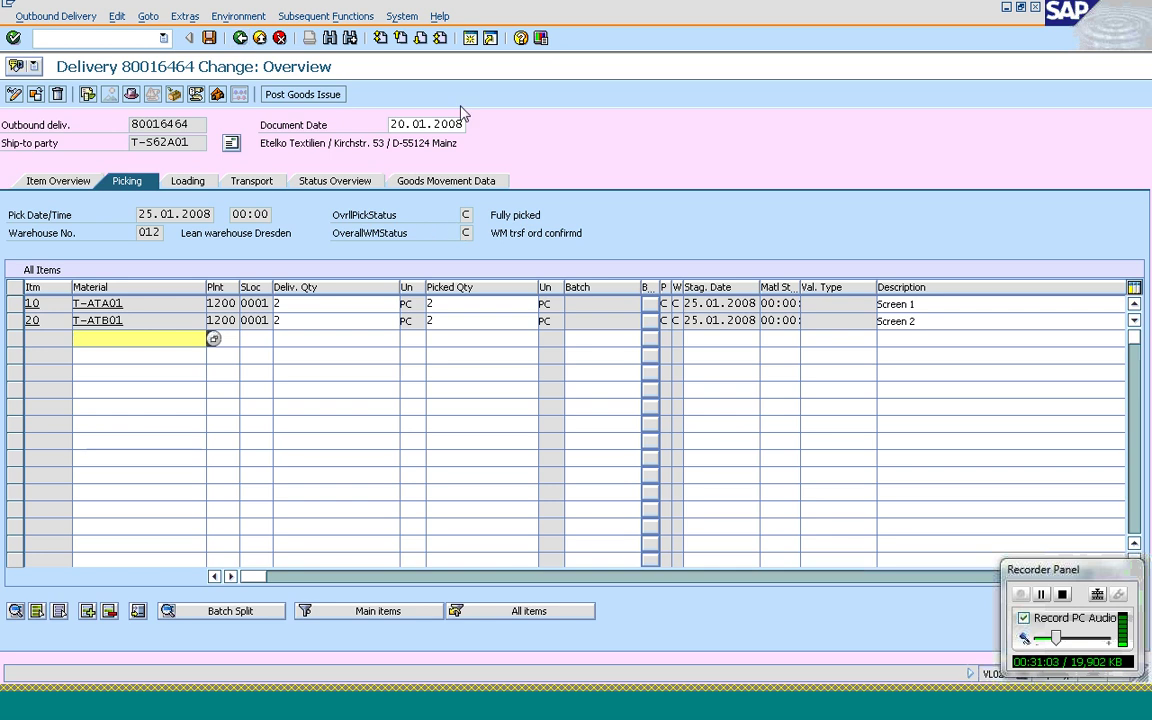
Step: Set the delivery's document date to 19.07.2011
click(419, 126)
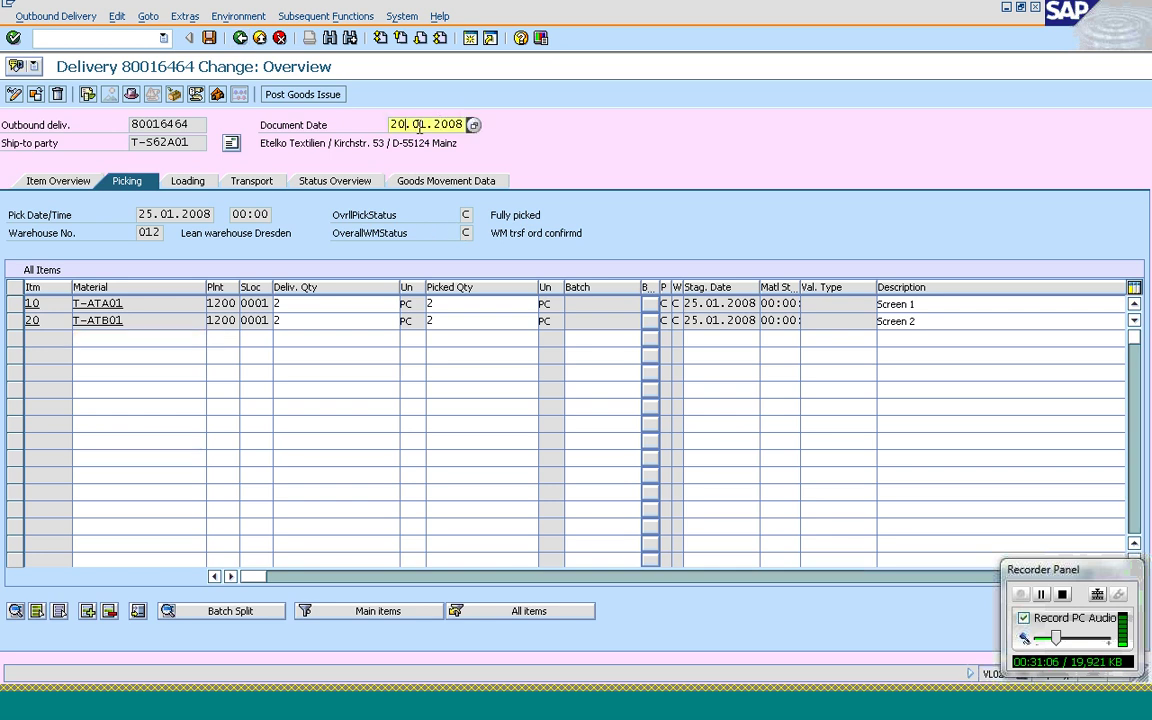
text(19.07.20)
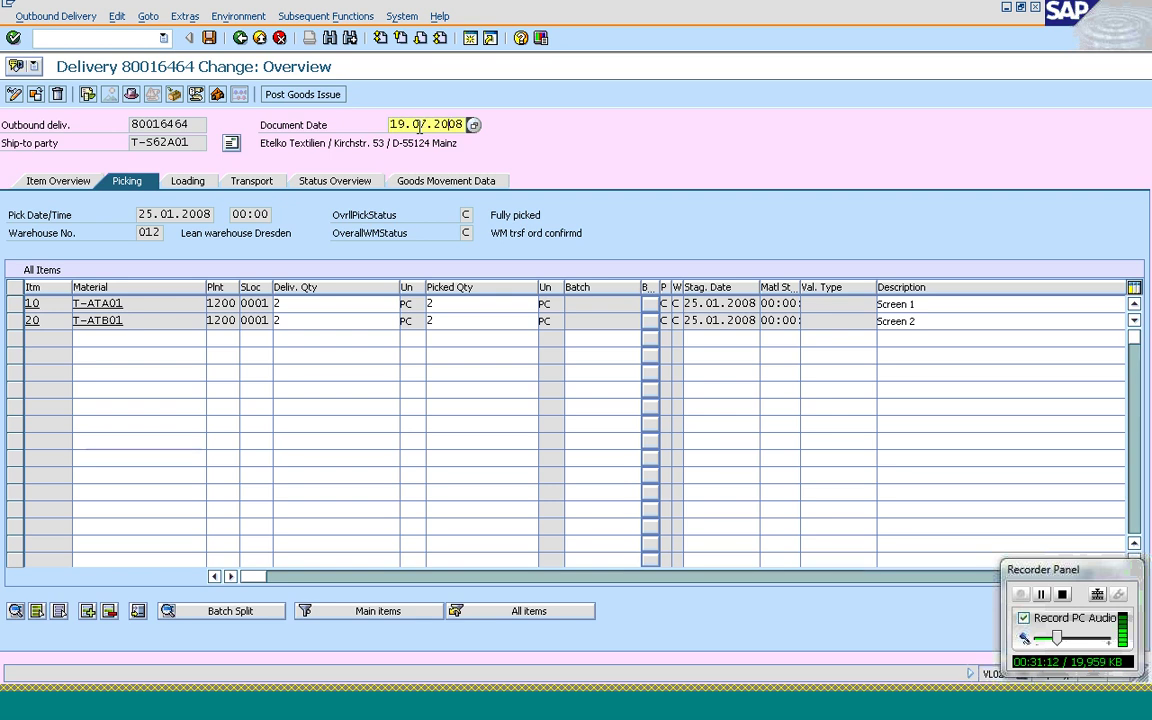
text(11)
key(Return)
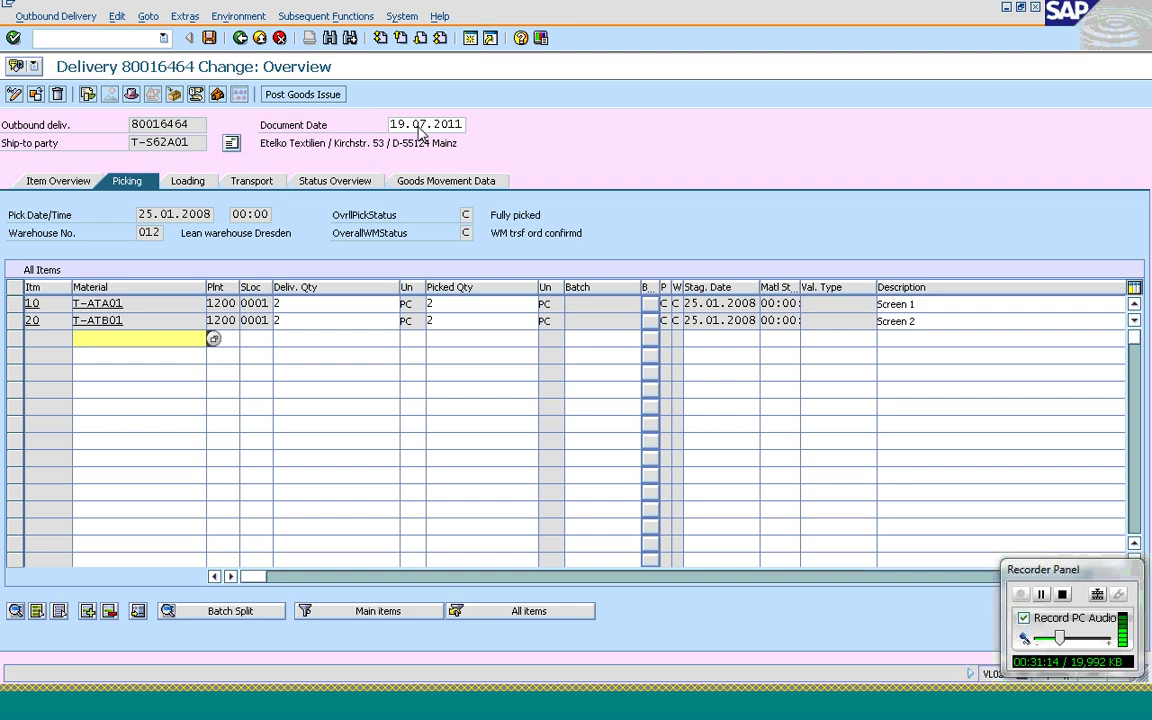
Step: Try to post goods issue with the new document date and return to the delivery overview
click(446, 305)
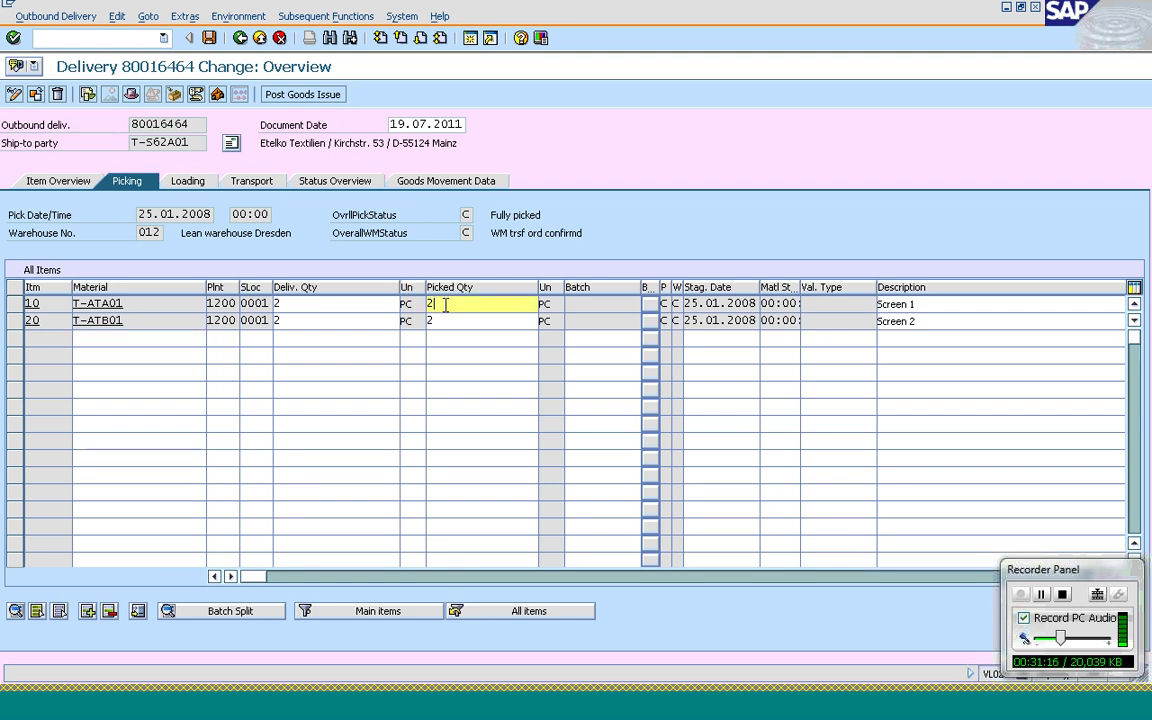
click(301, 98)
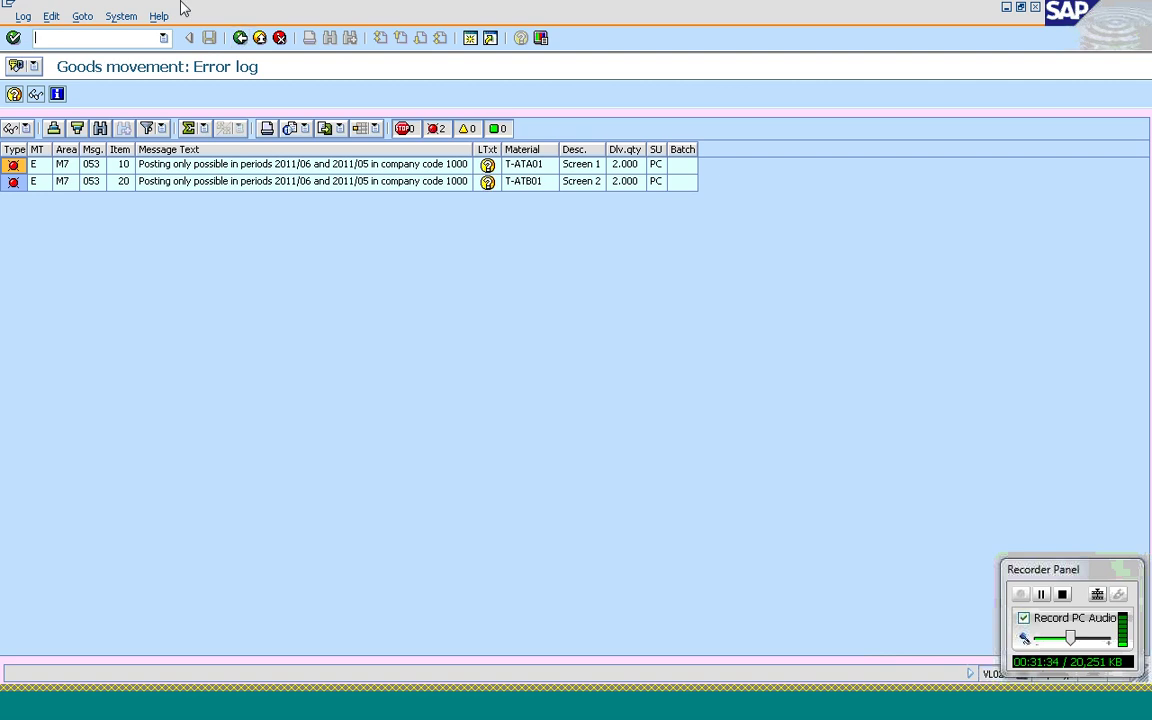
click(240, 38)
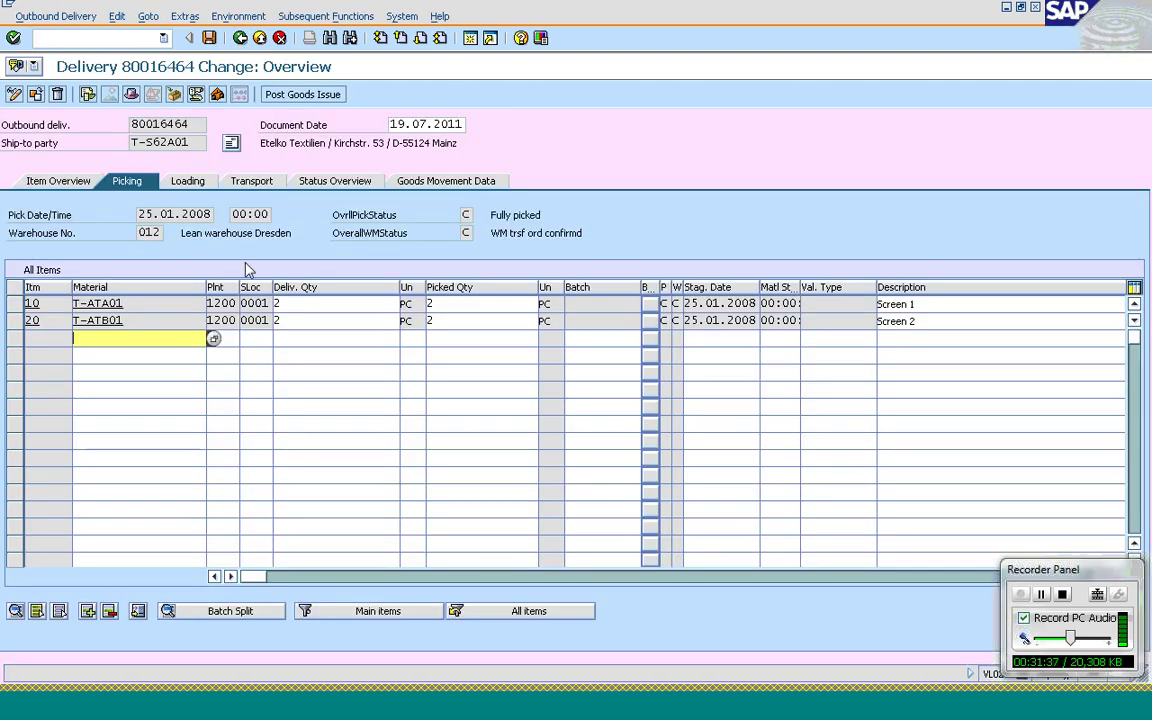
click(316, 321)
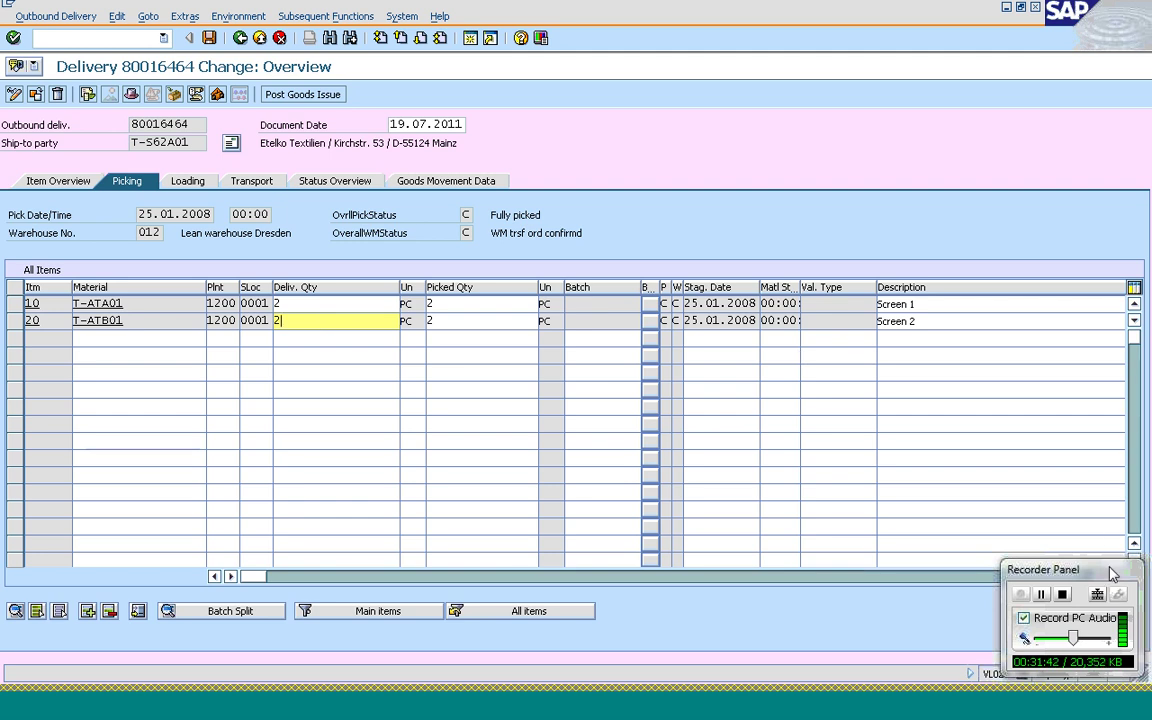
drag(1114, 574, 1122, 505)
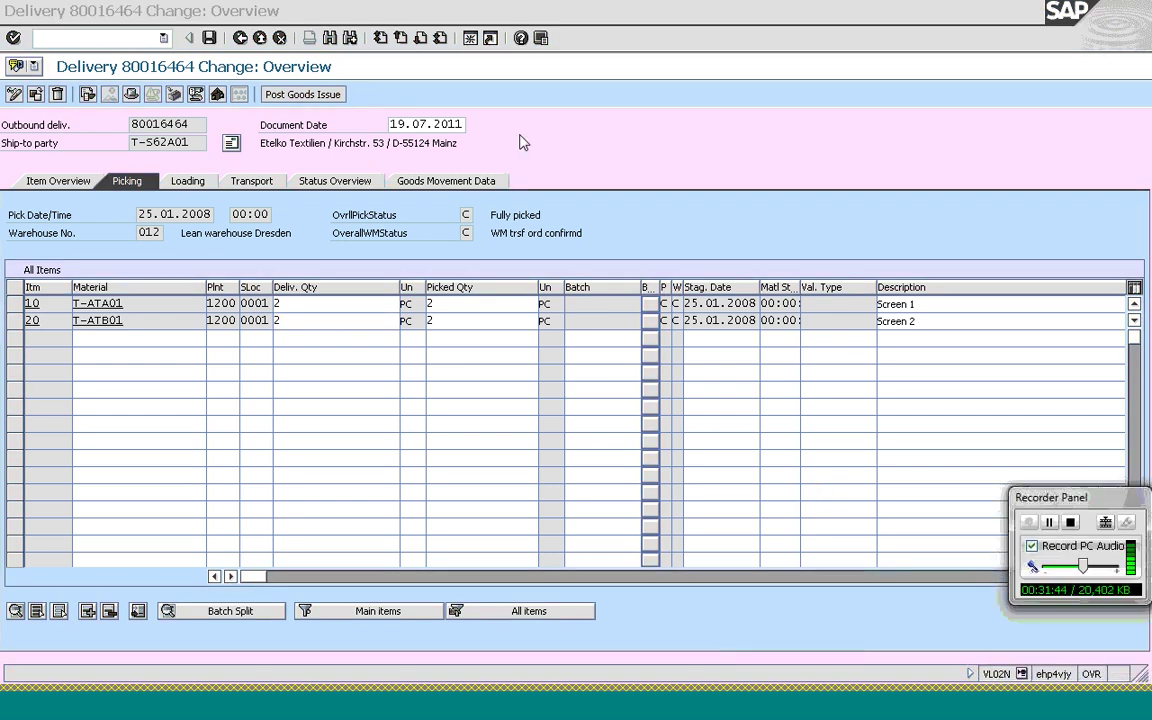
click(198, 214)
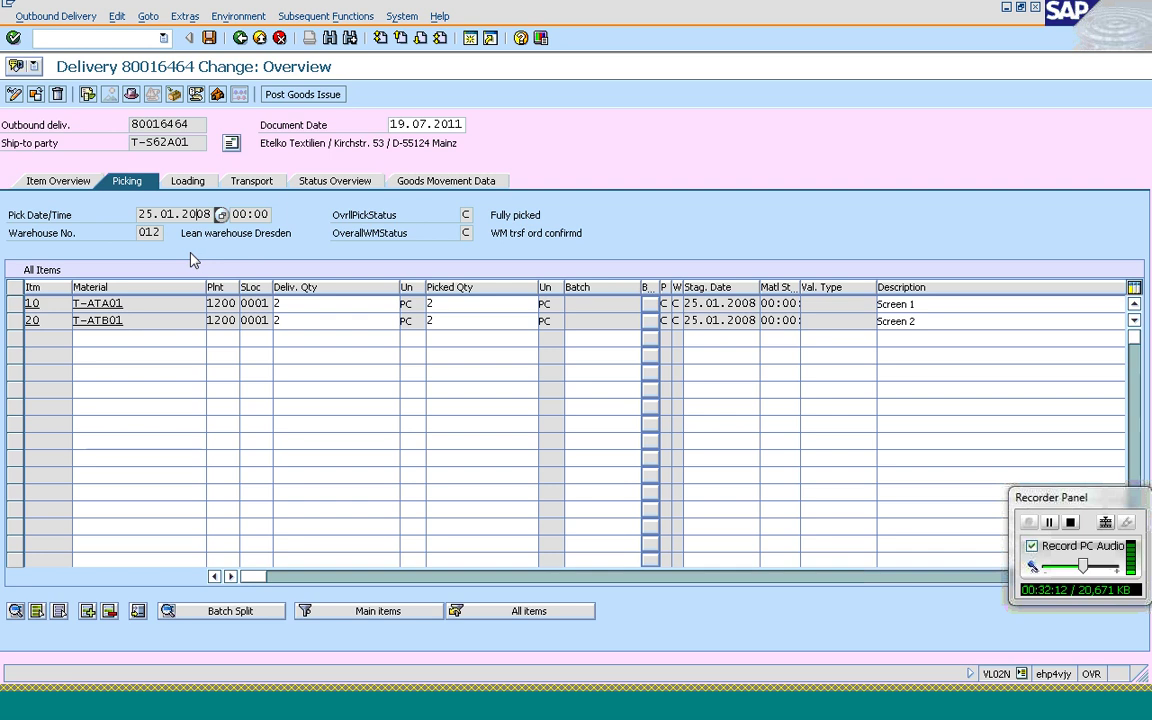
click(288, 705)
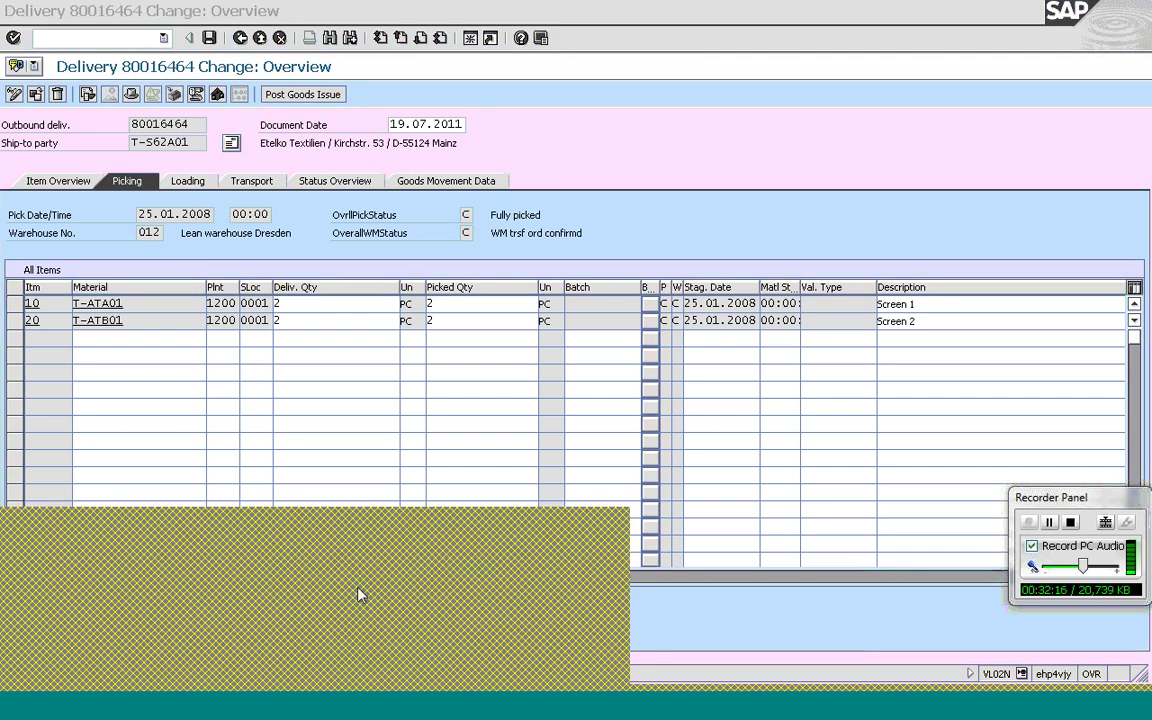
click(359, 594)
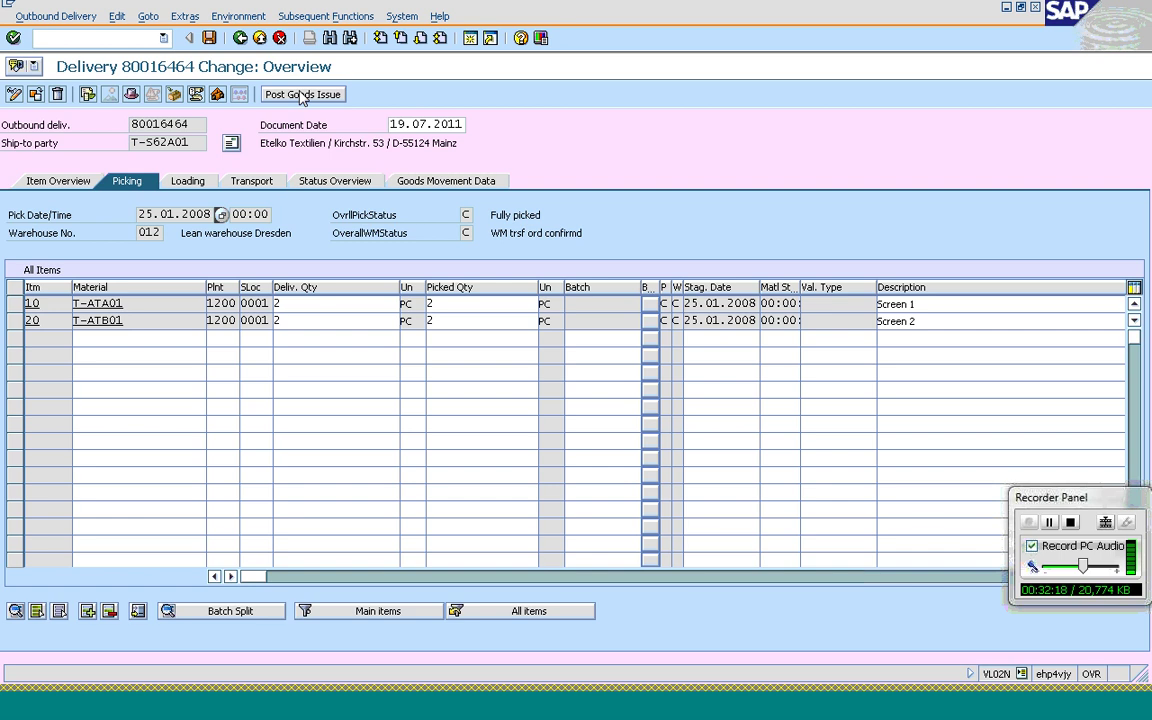
click(301, 303)
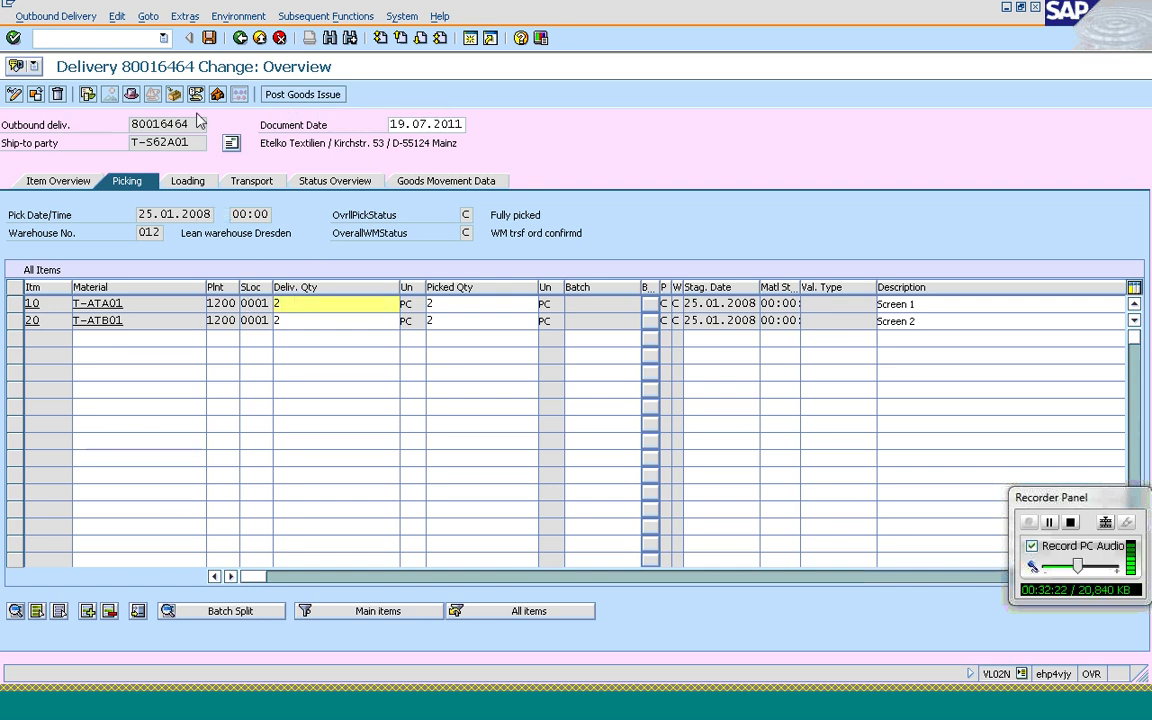
click(465, 303)
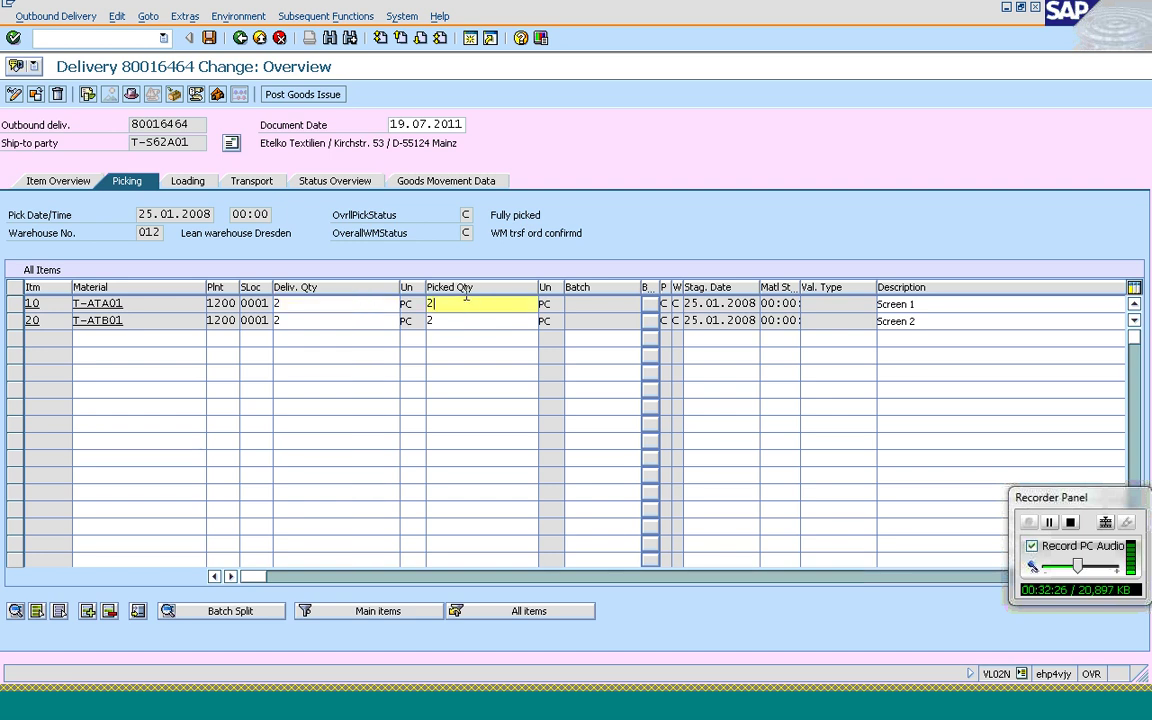
Step: Try once more to post goods issue for the delivery and leave the goods movement error log
click(340, 97)
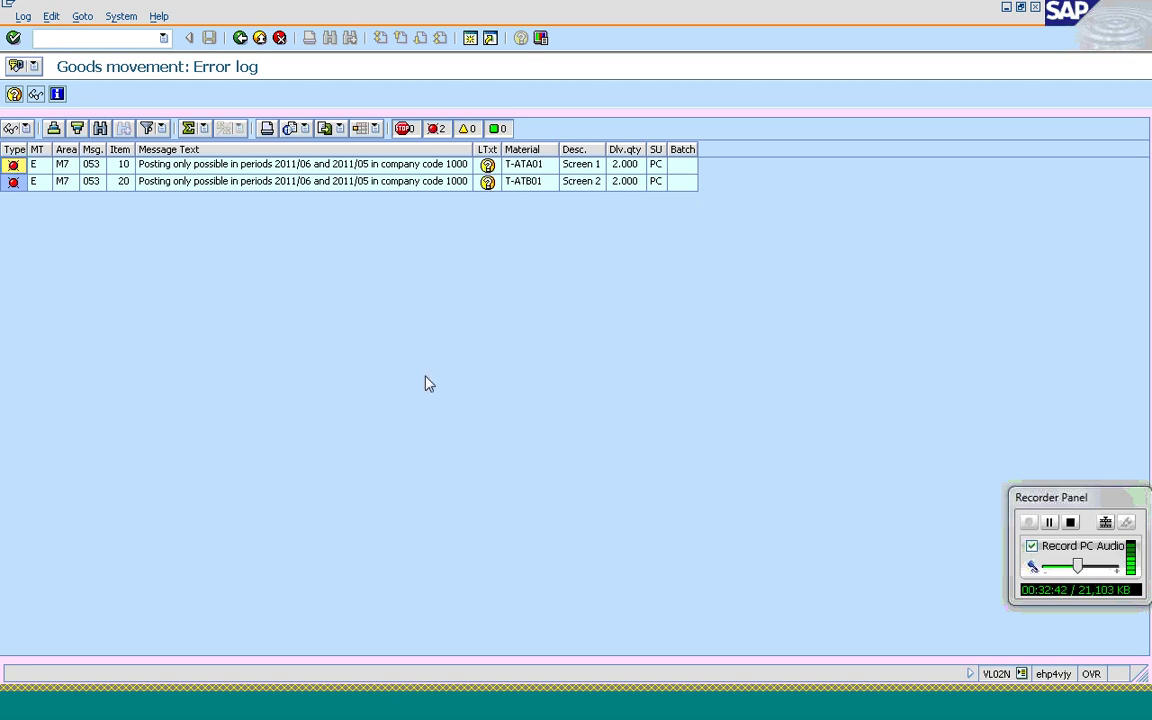
click(123, 37)
text(/nv)
click(240, 43)
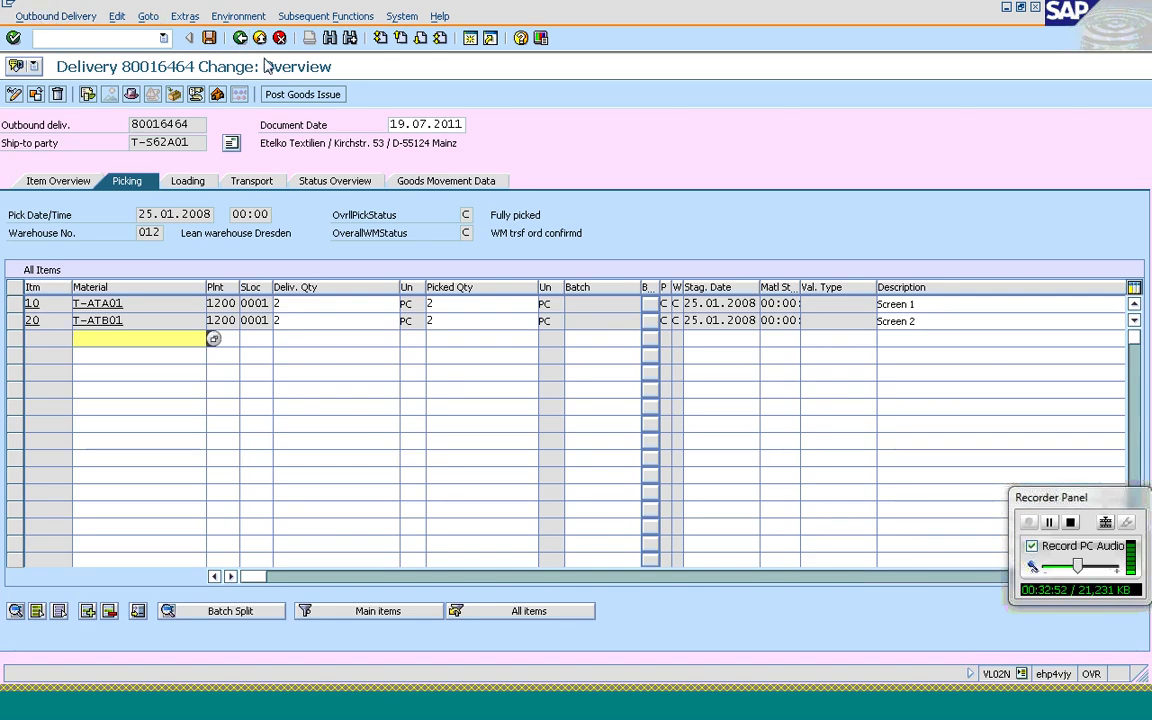
Step: Delete the outbound delivery and confirm the deletion
click(78, 20)
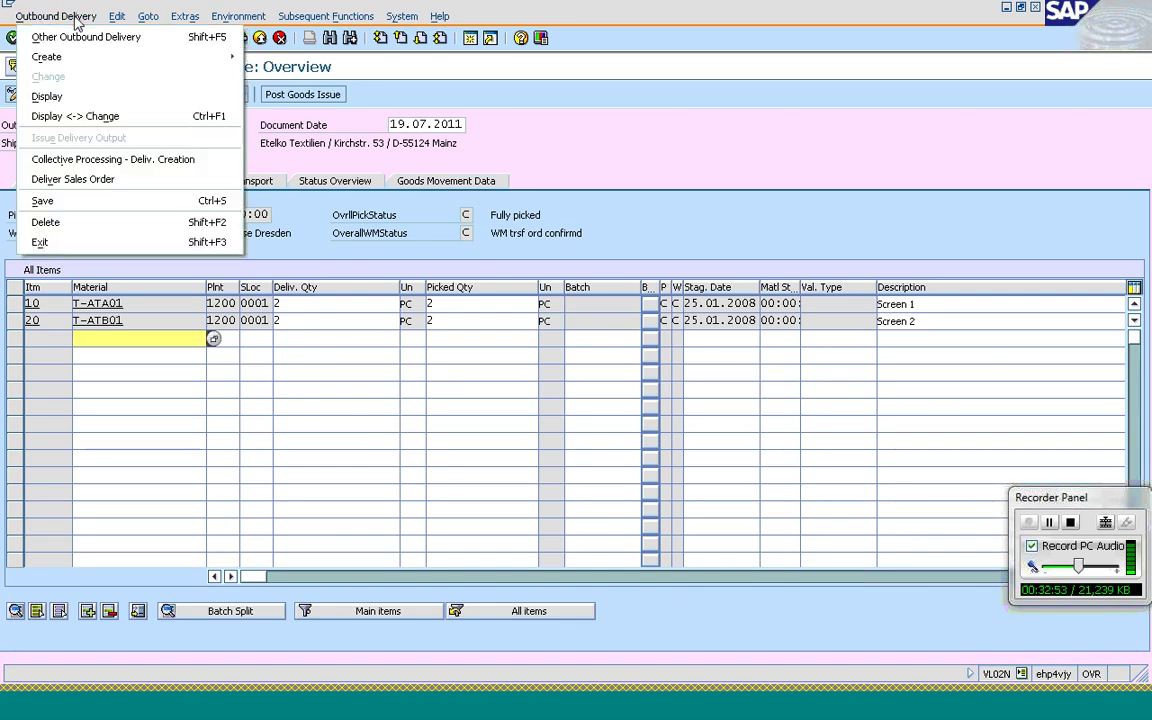
click(63, 223)
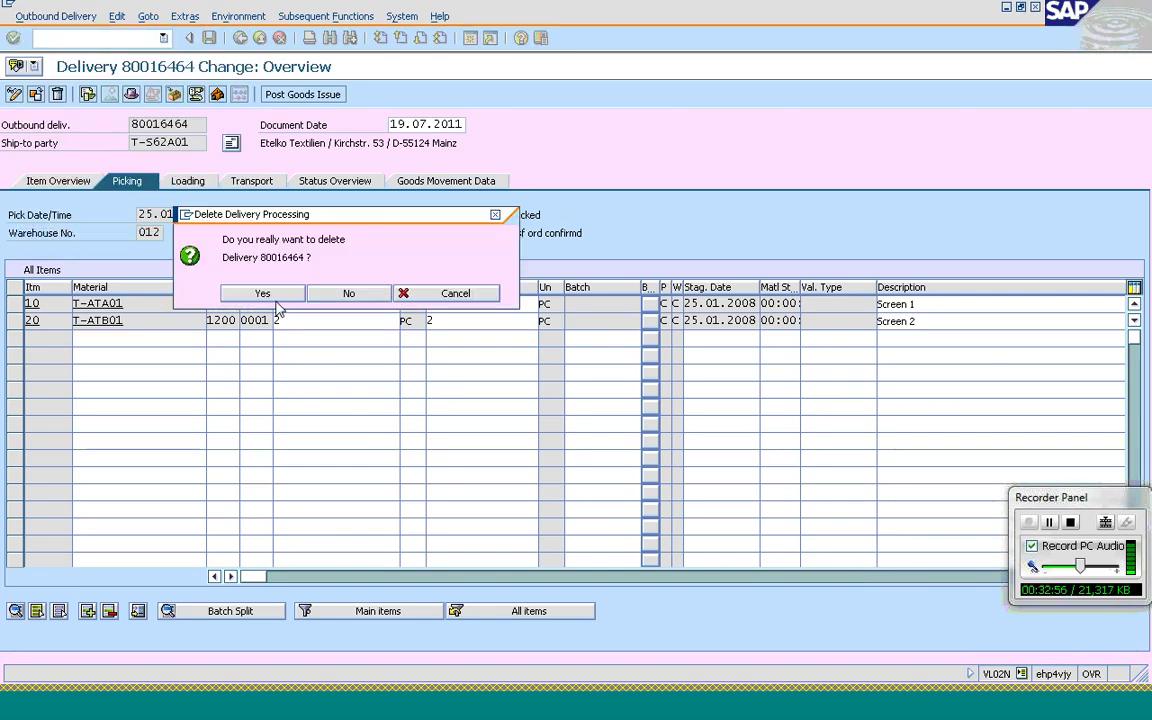
click(258, 292)
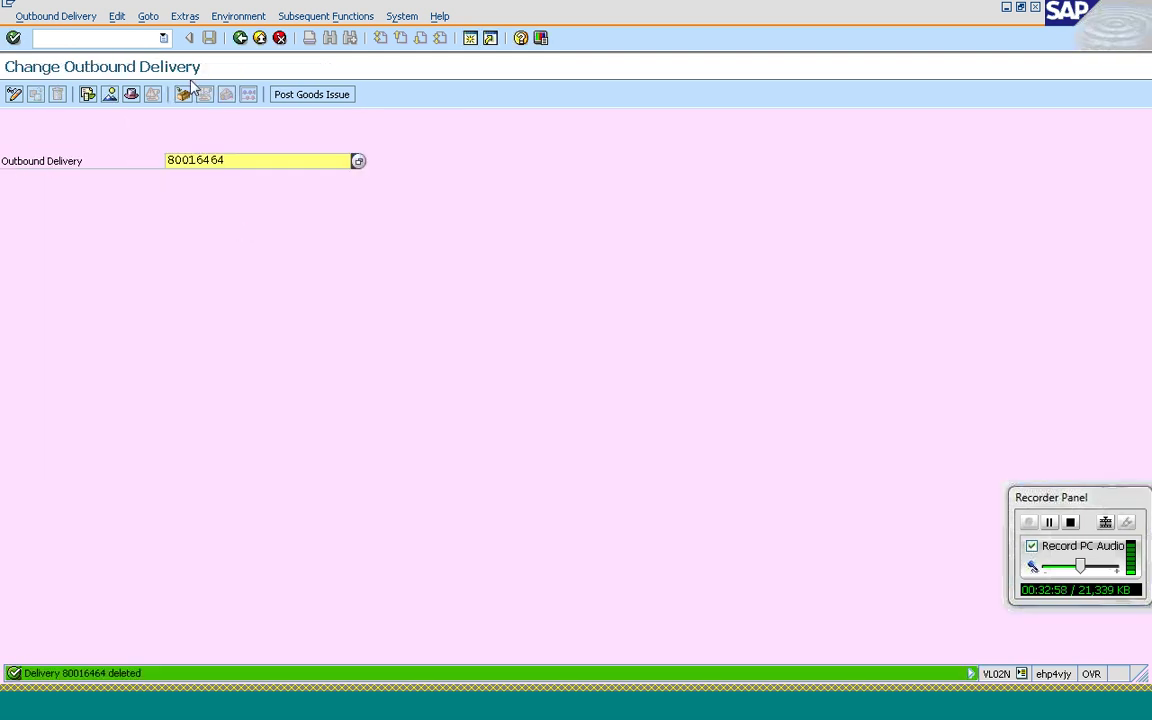
Step: Start a new outbound delivery for the sales order with VL01N, using shipping point 1200 and selection date 19.05.2011
click(141, 38)
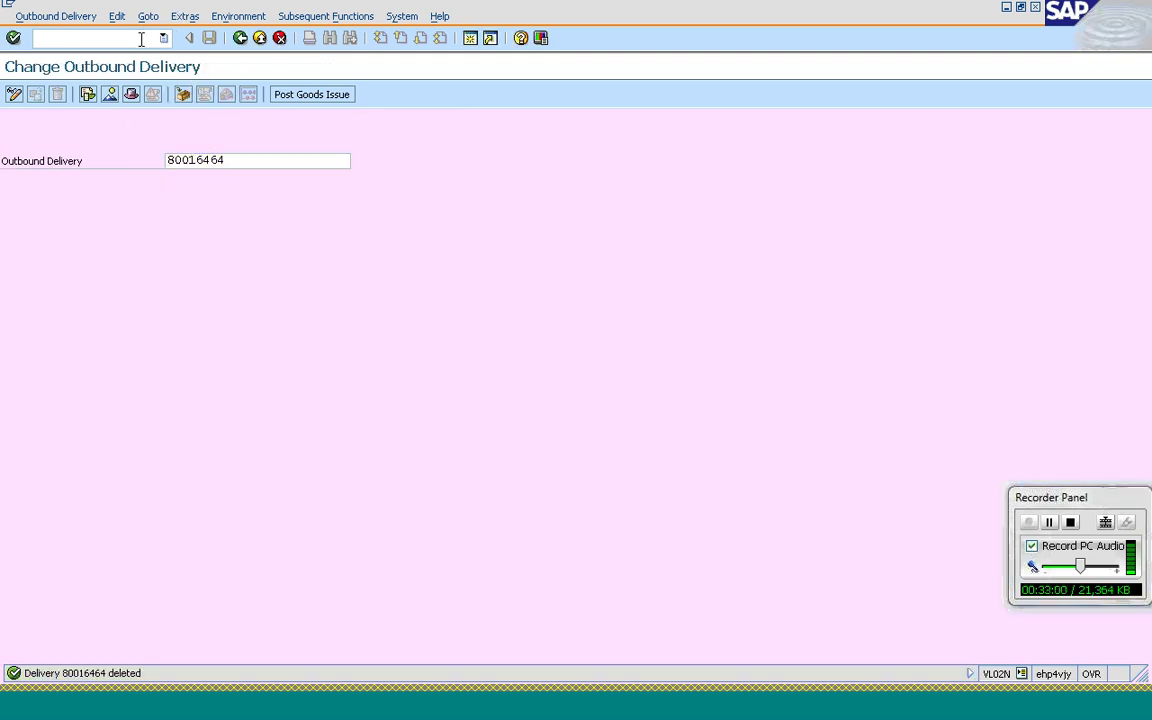
text(/nvl02n)
key(Return)
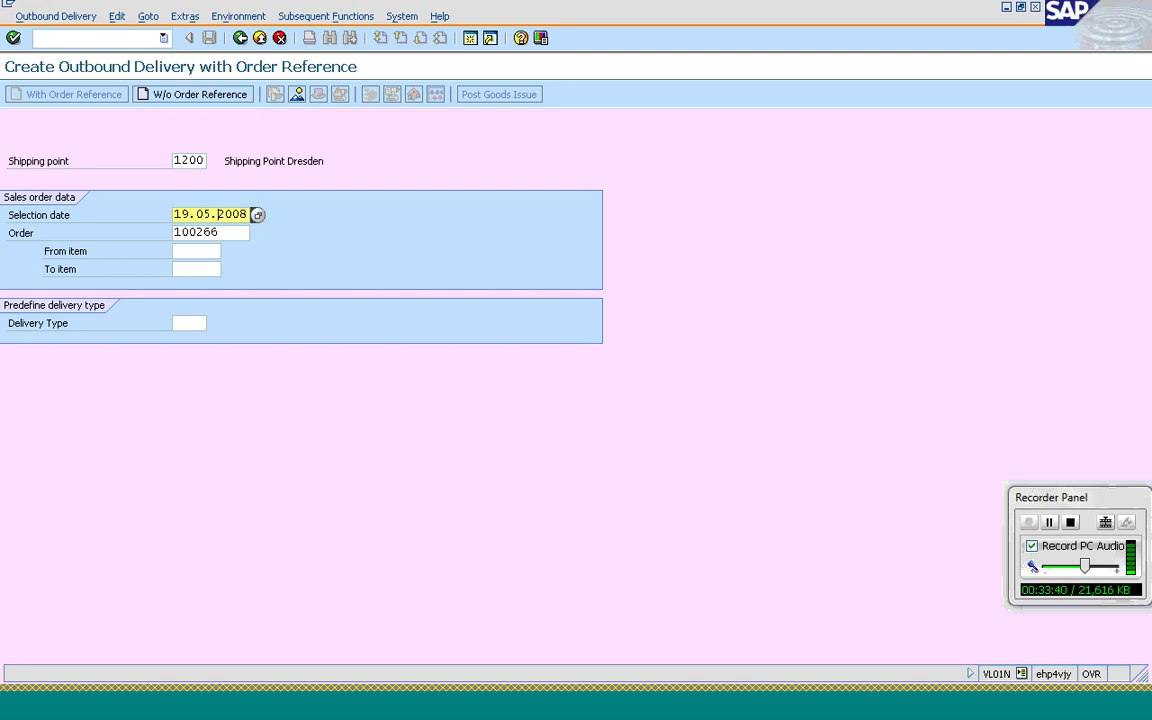
text(011)
key(Return)
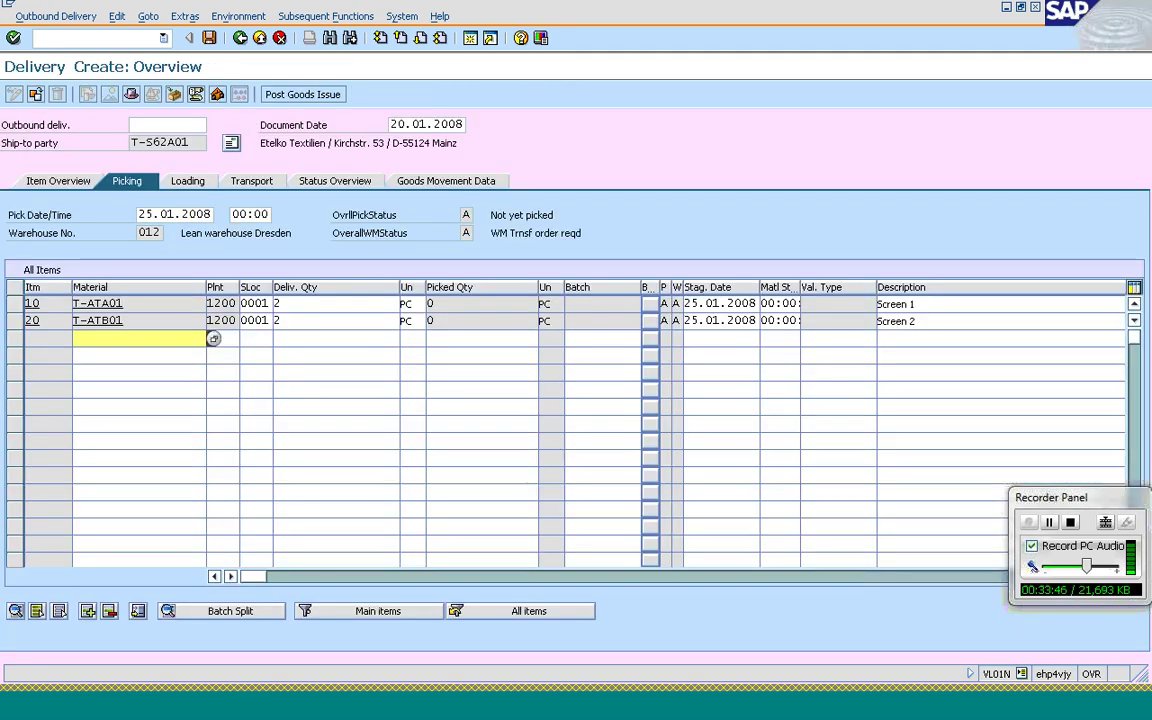
click(151, 216)
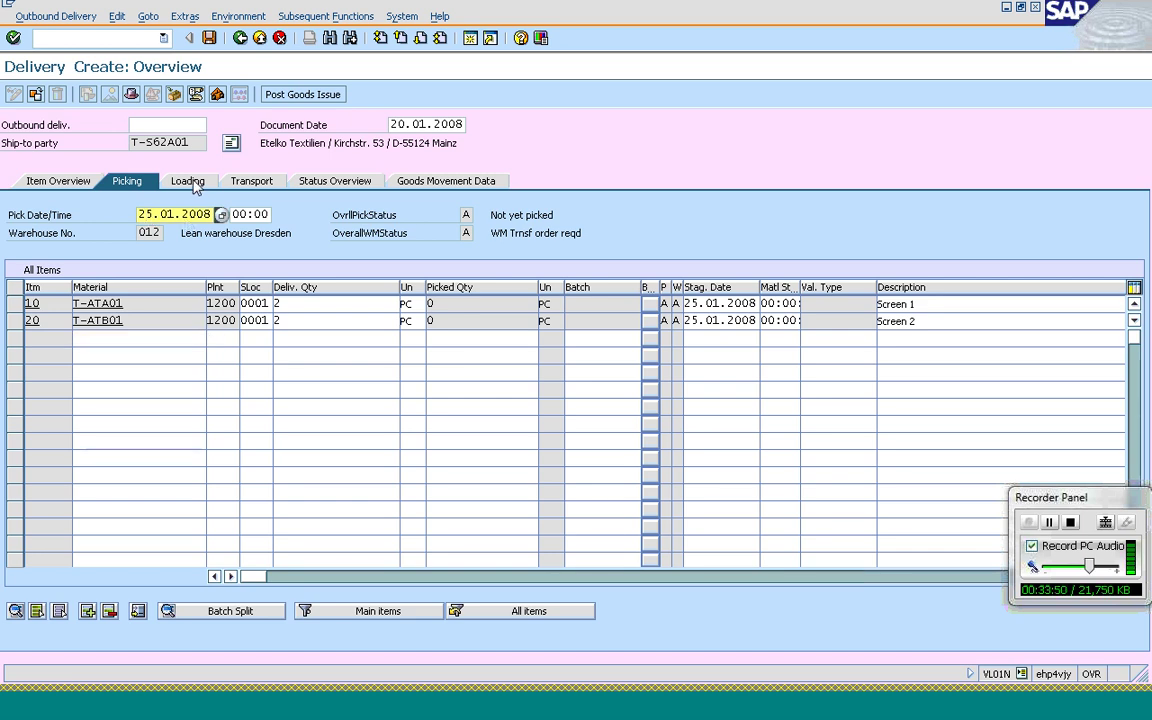
click(190, 183)
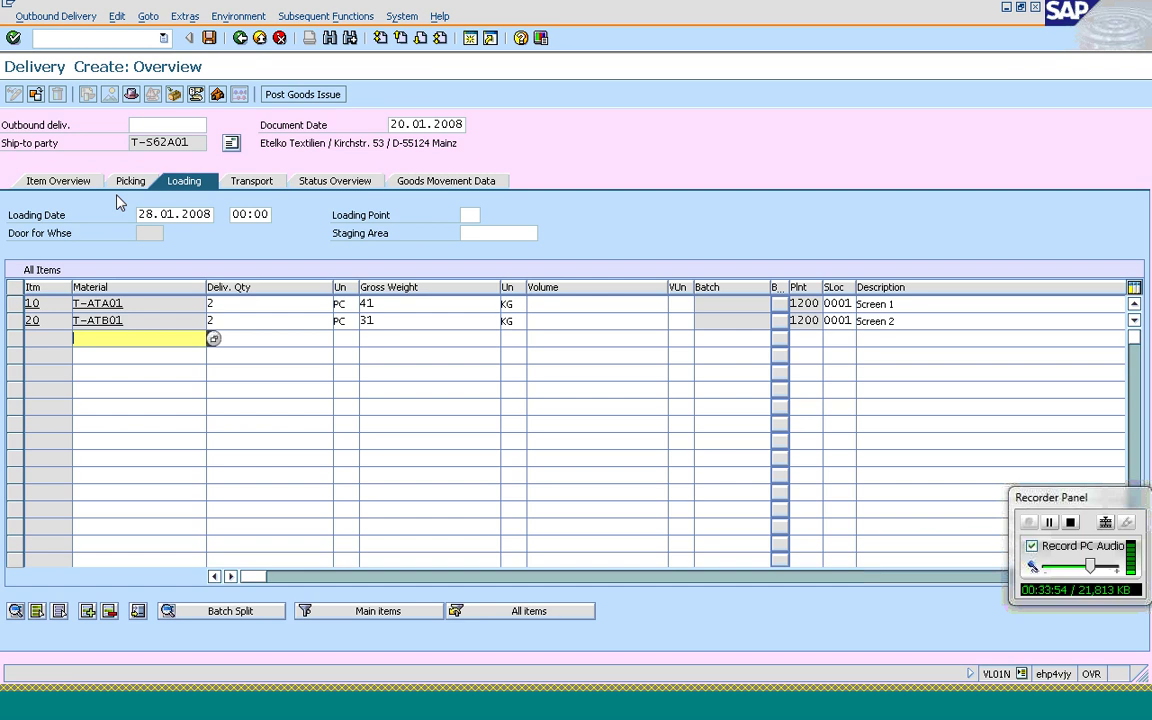
click(70, 190)
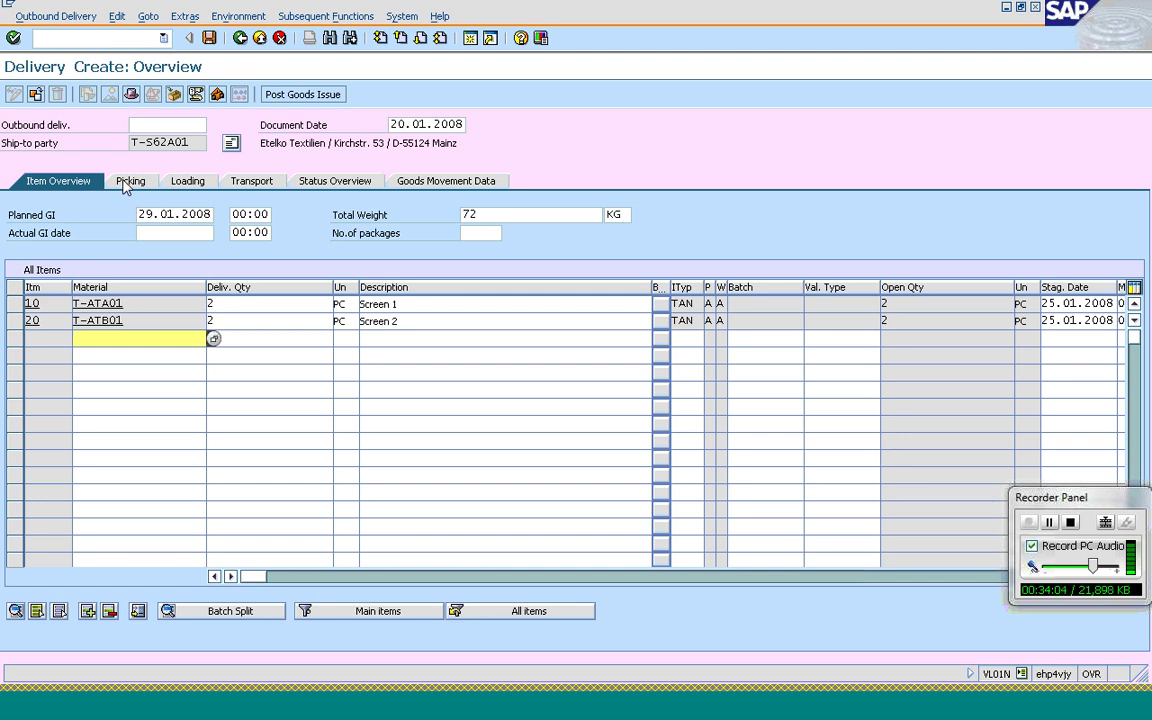
click(391, 124)
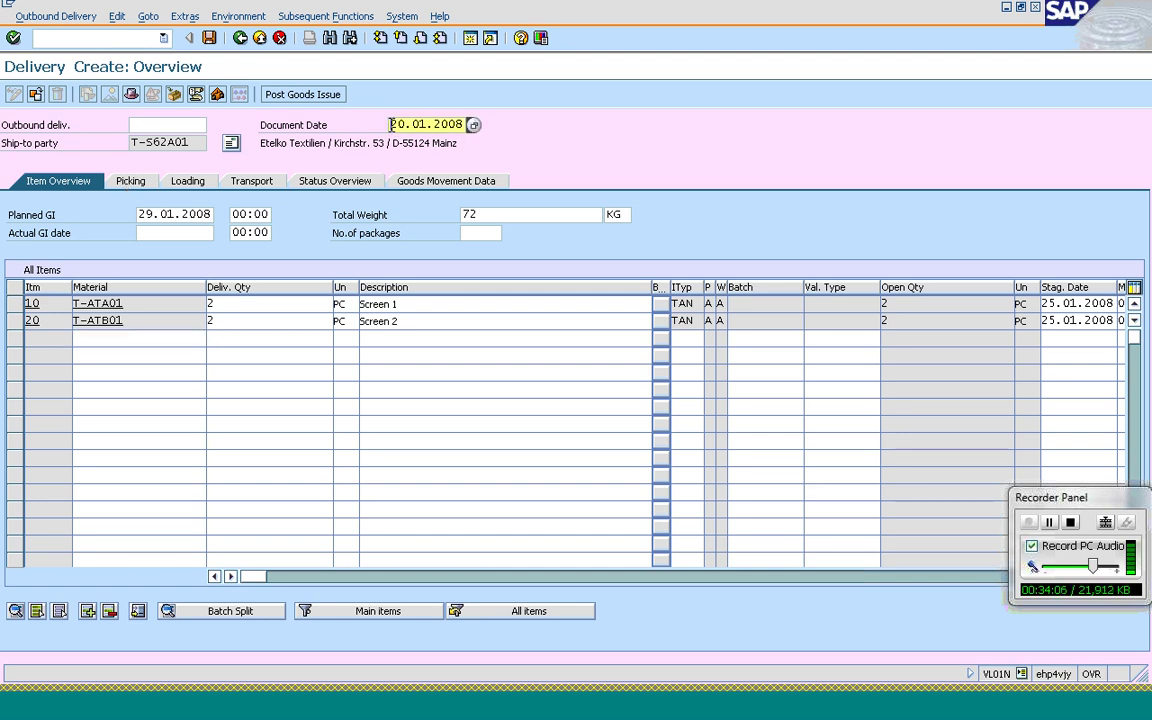
text(17)
text(19)
text(7)
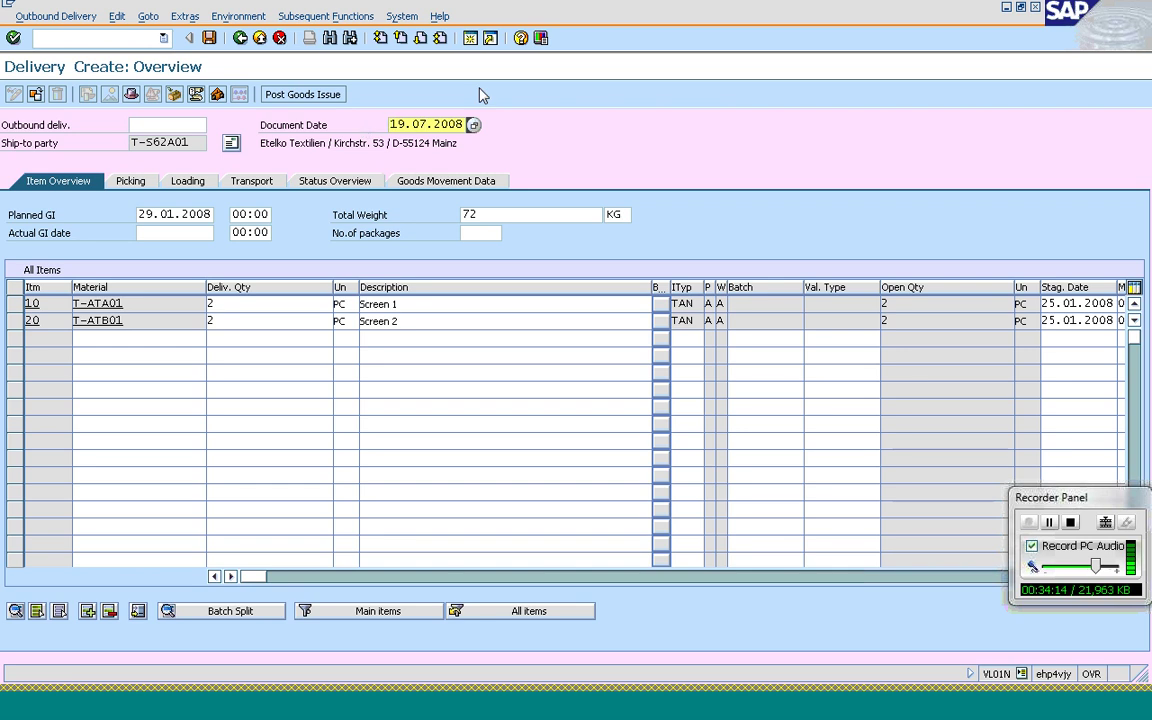
text(011)
click(243, 43)
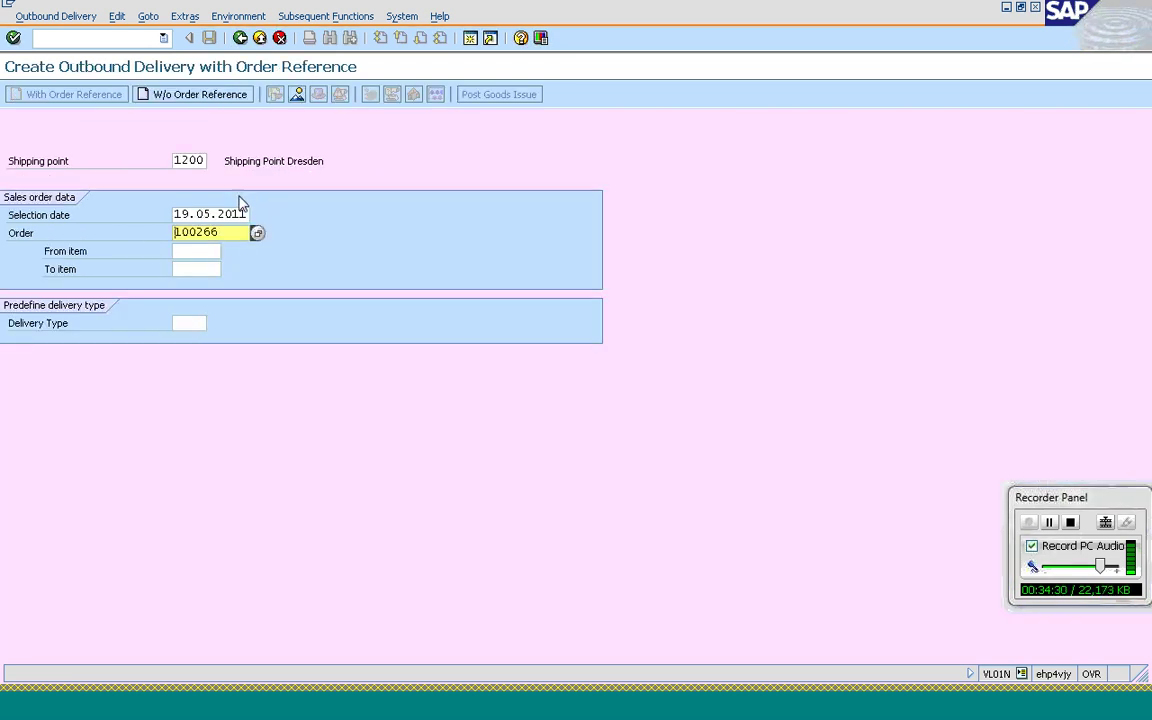
Step: Reopen the new outbound delivery for the sales order and set its document date to 19.05.2011
key(Return)
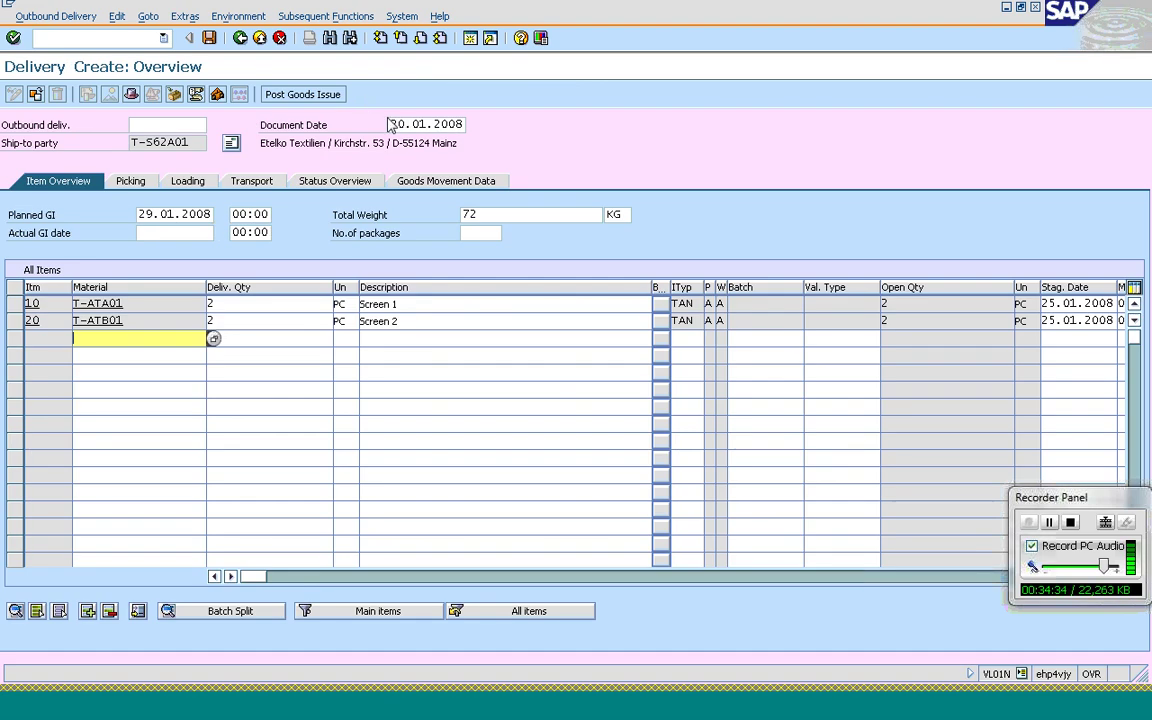
click(389, 124)
text(1)
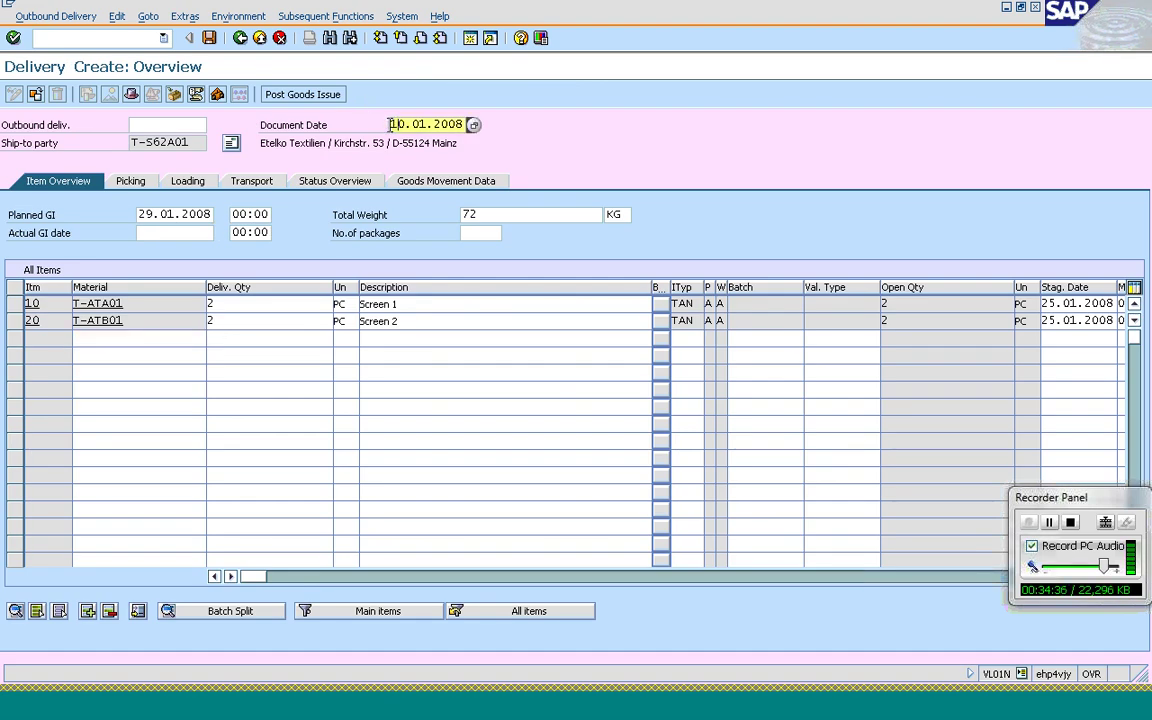
text(9.05.2011)
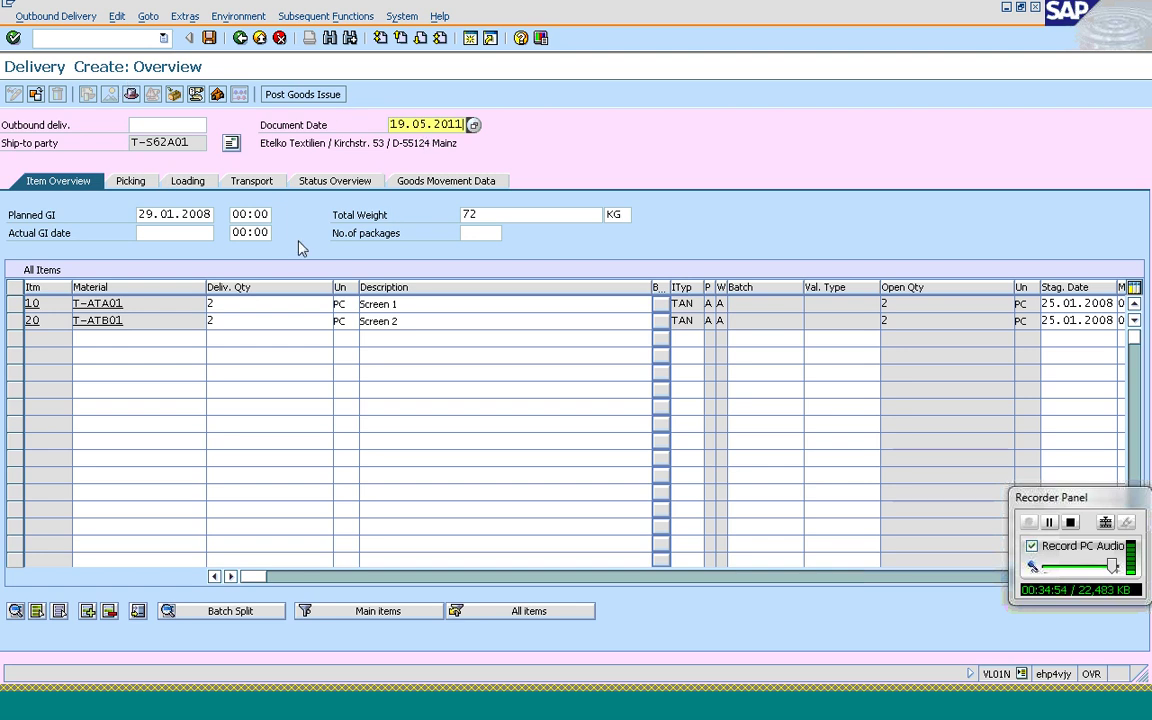
click(249, 337)
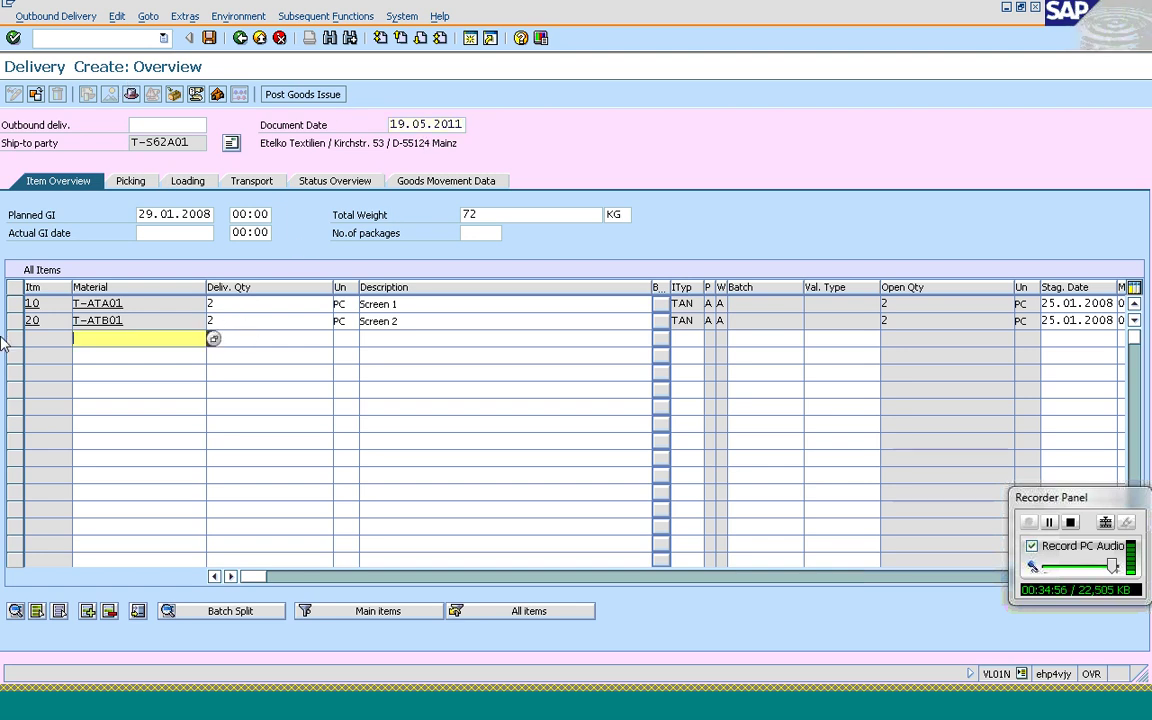
Step: Set the planned goods issue date to 29.05.2008 and the pick date to 25.05.2011, accepting the date warnings
click(170, 218)
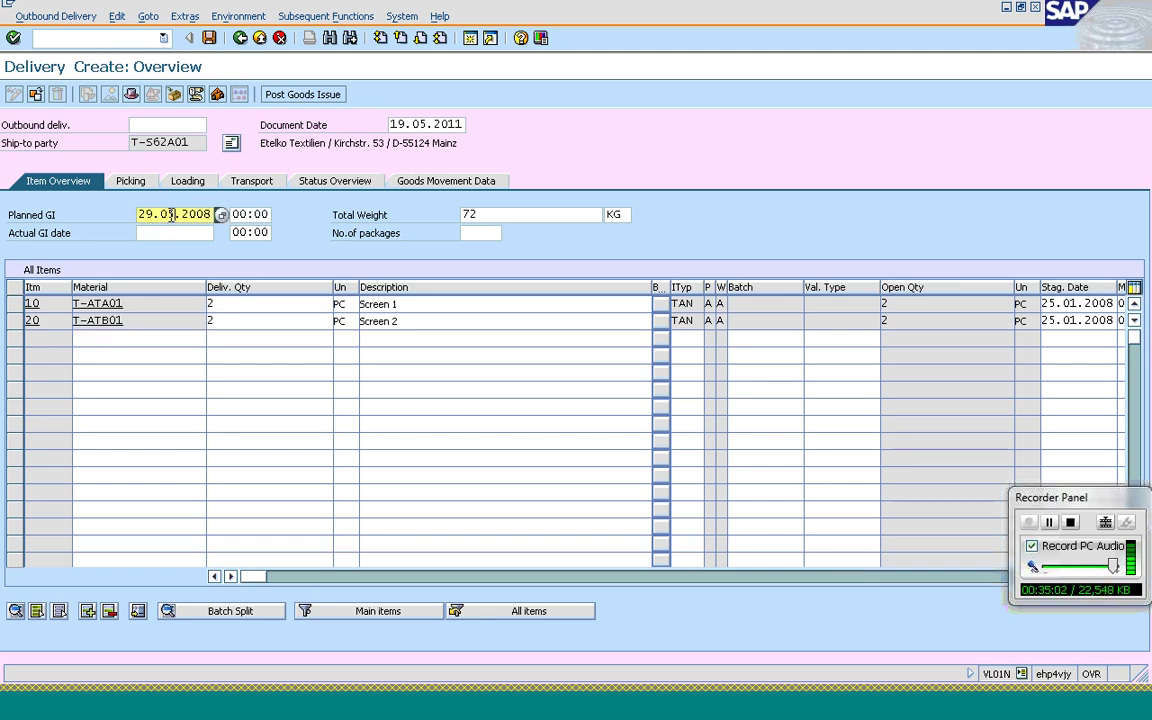
key(Return)
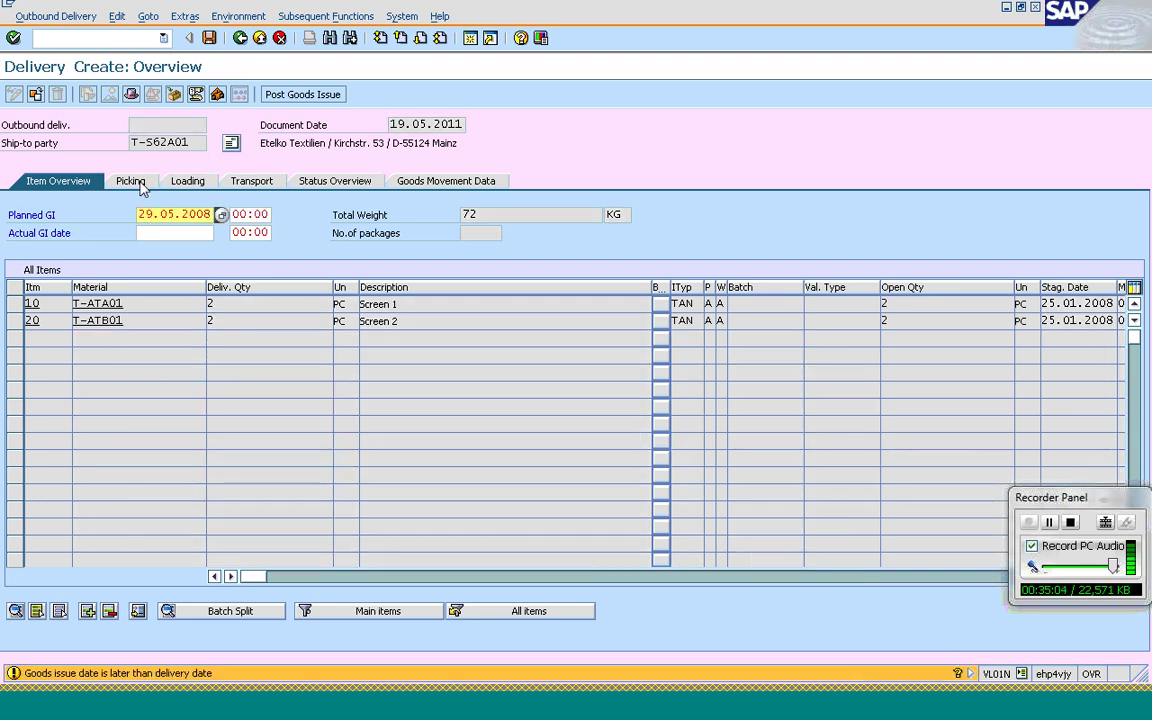
click(130, 181)
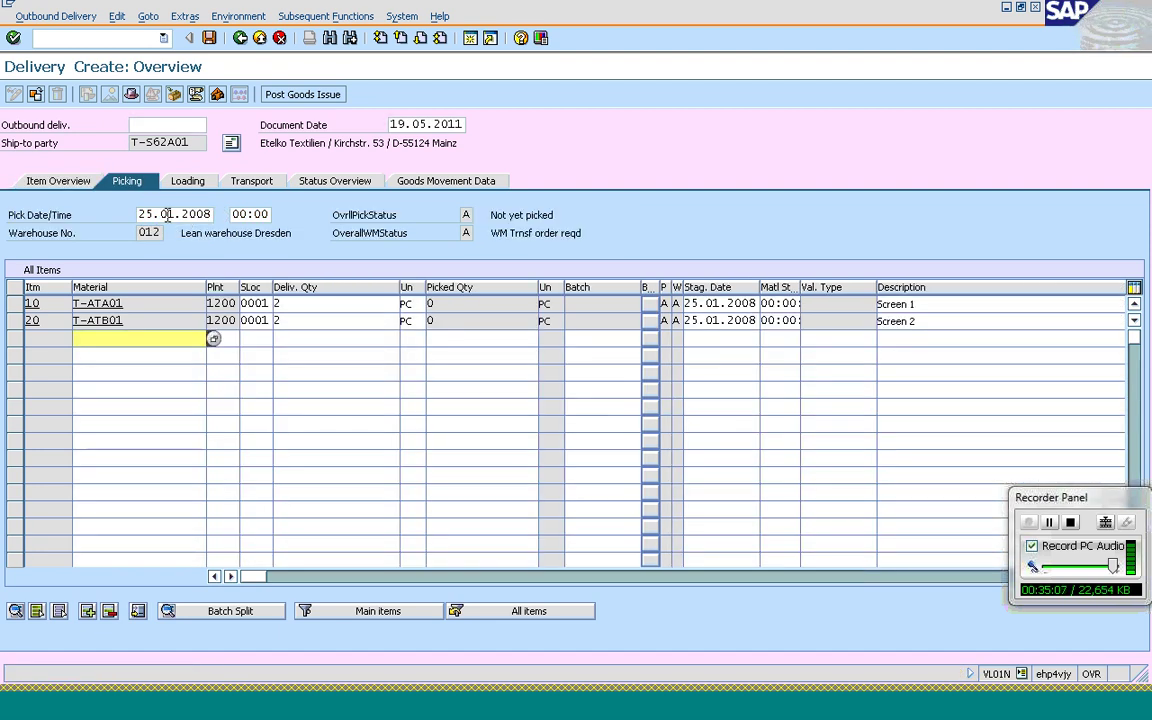
click(169, 216)
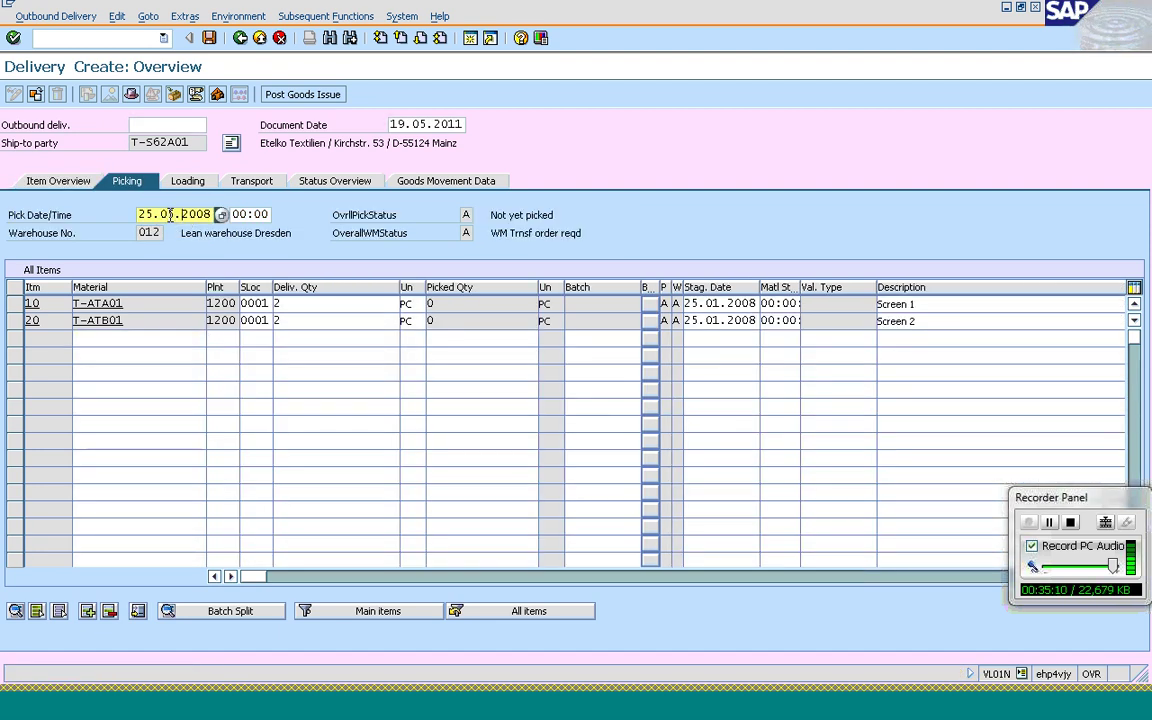
text(5.2011)
click(199, 187)
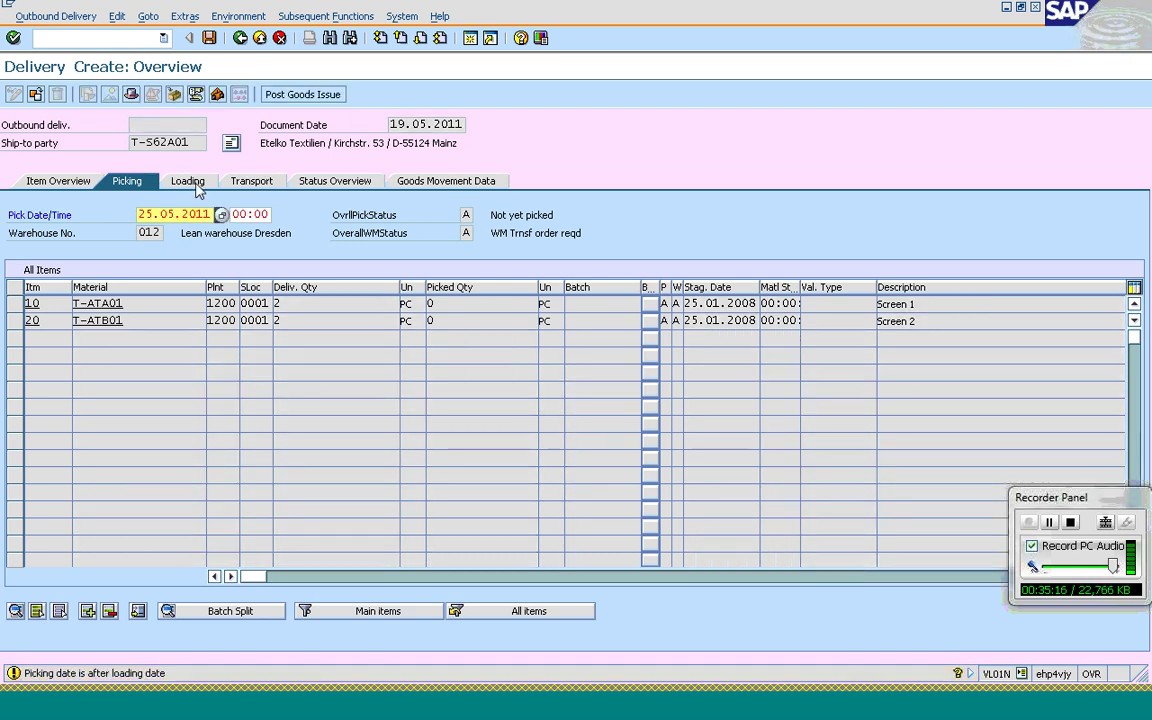
click(199, 187)
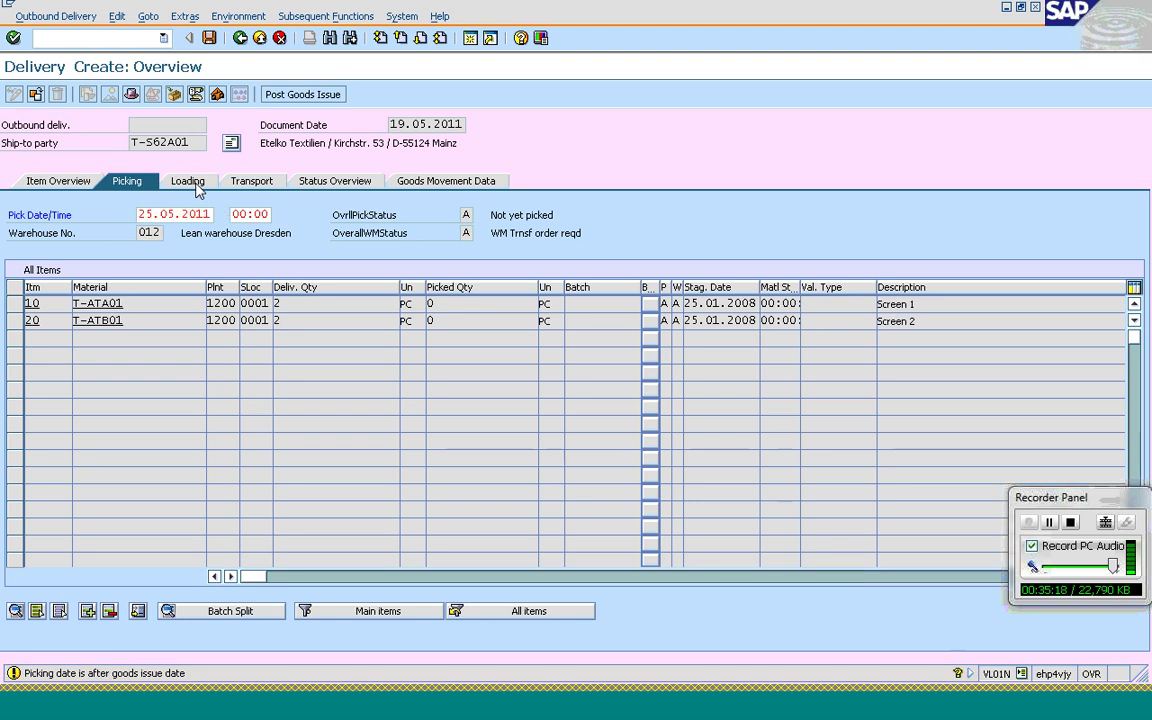
click(199, 187)
click(199, 187)
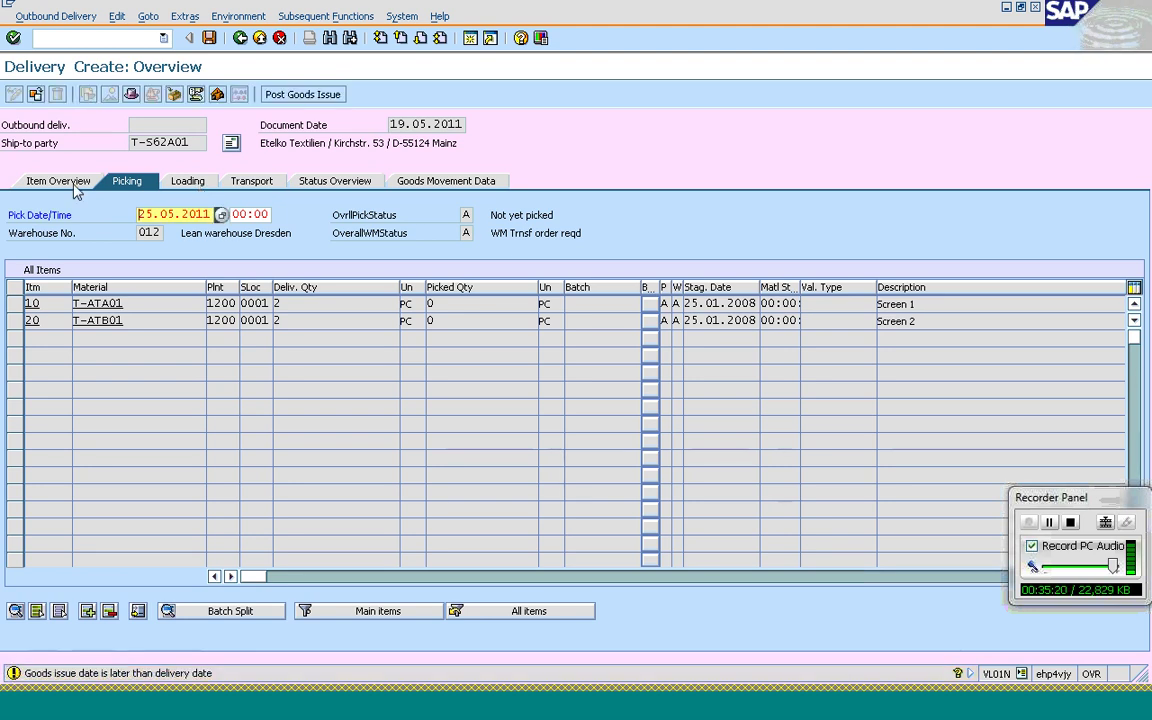
key(Return)
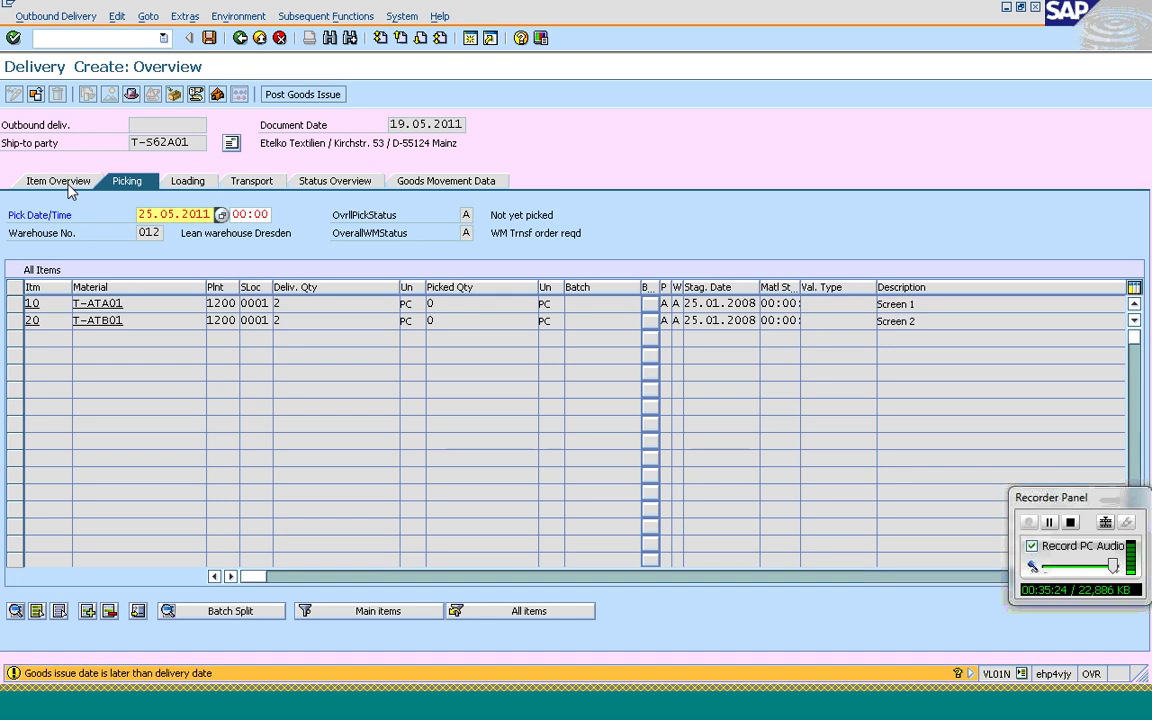
Step: Set the planned goods issue date in the item overview to 29.05.2011 and accept the date warnings
click(62, 181)
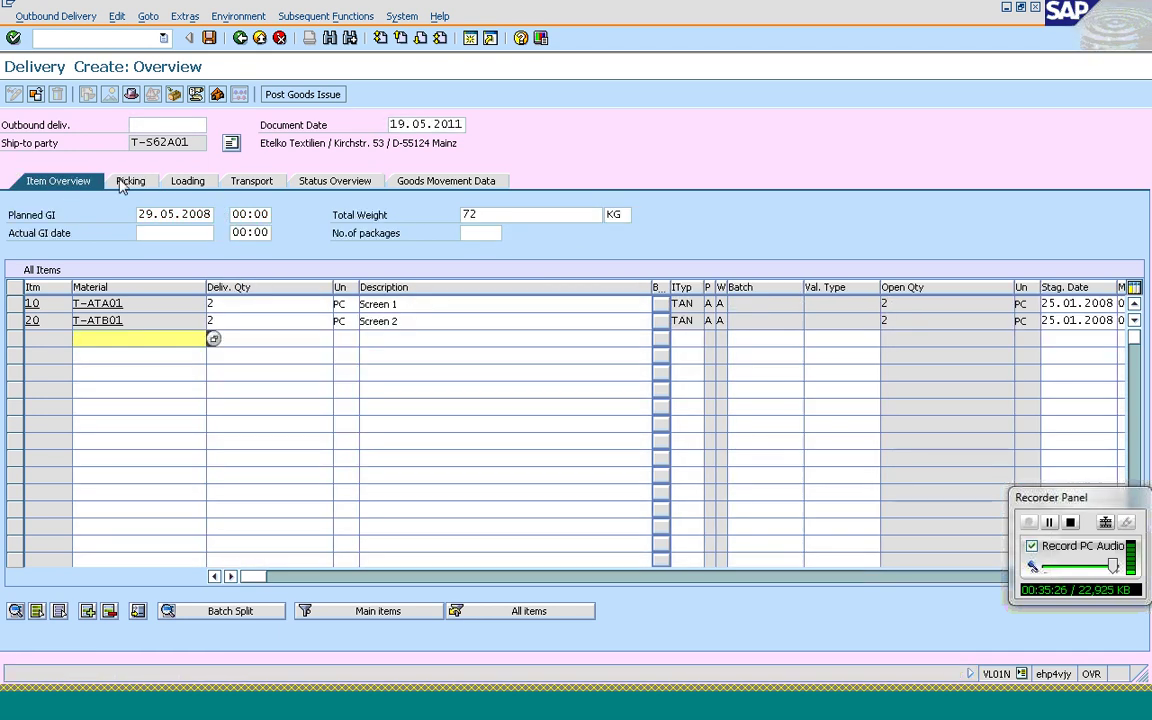
click(198, 214)
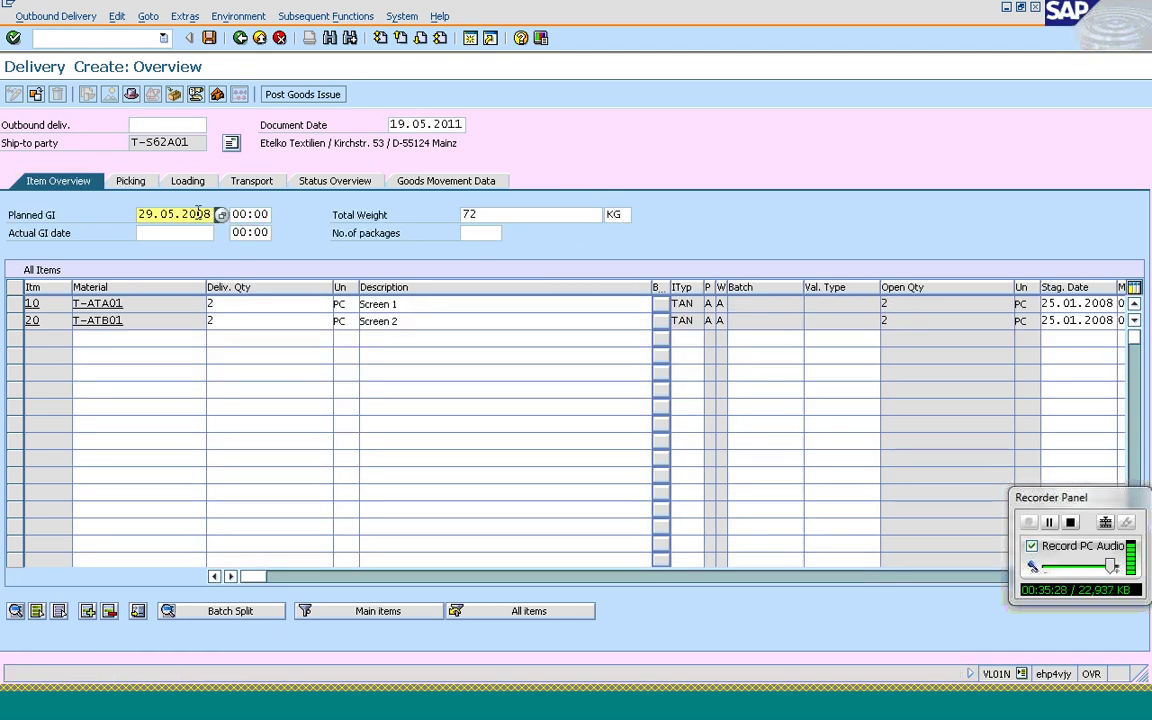
text(11)
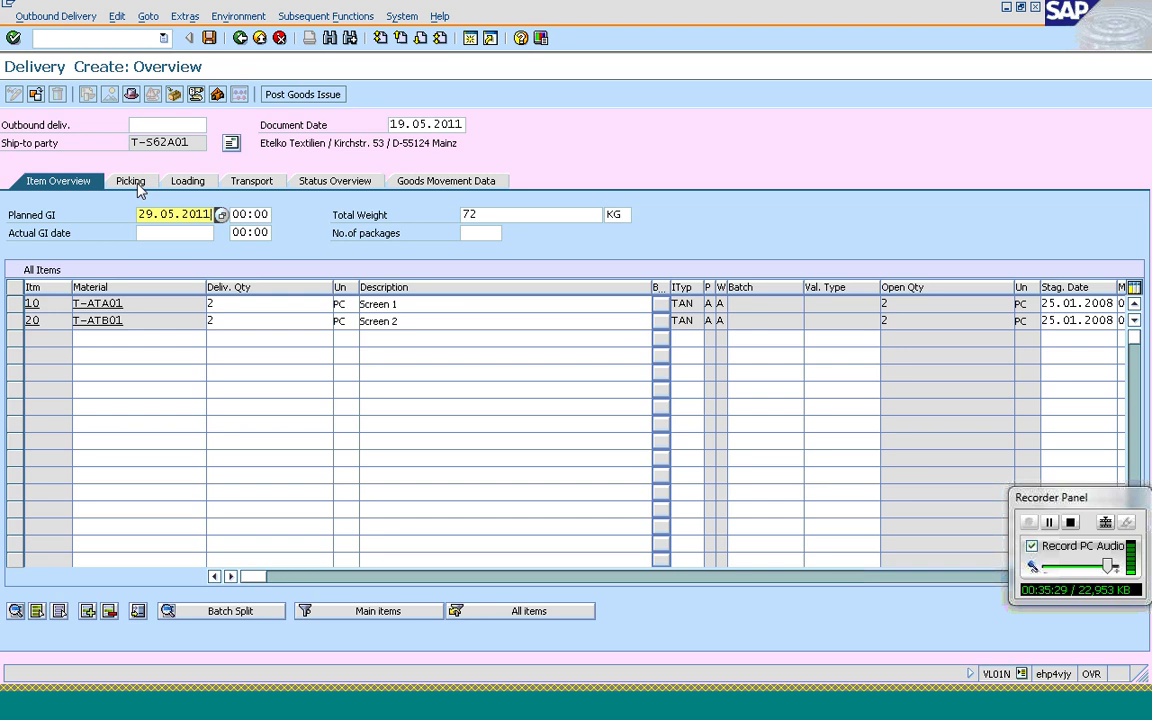
key(Return)
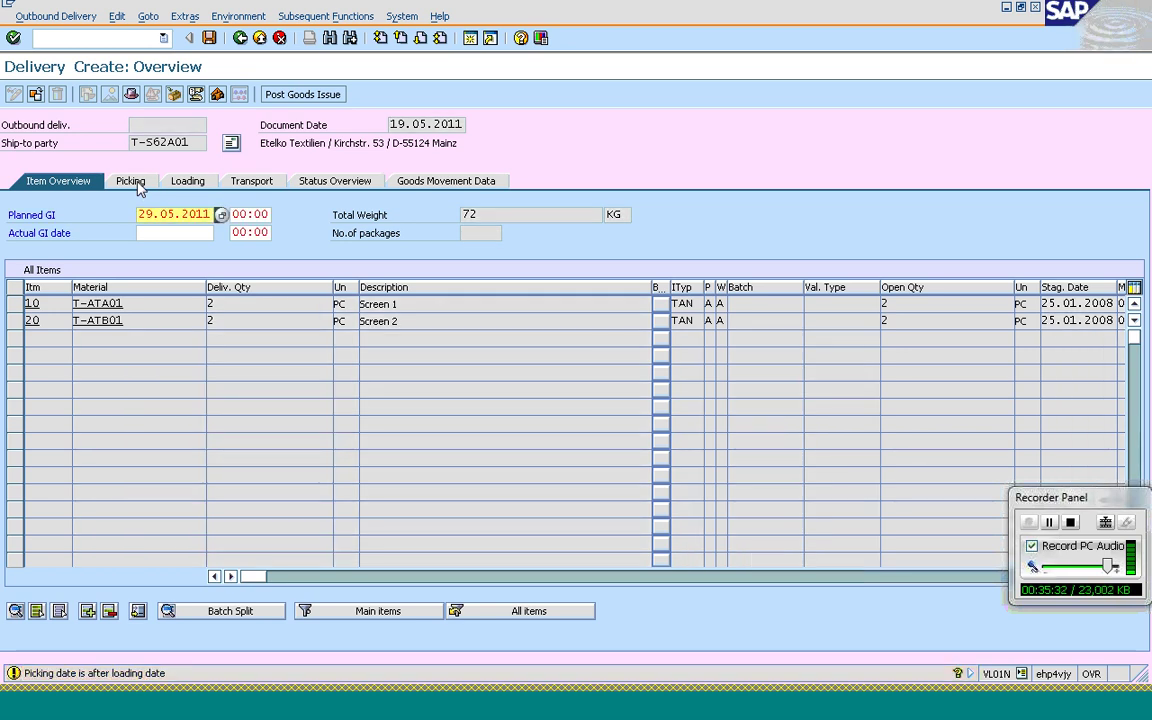
key(Return)
key(Return)
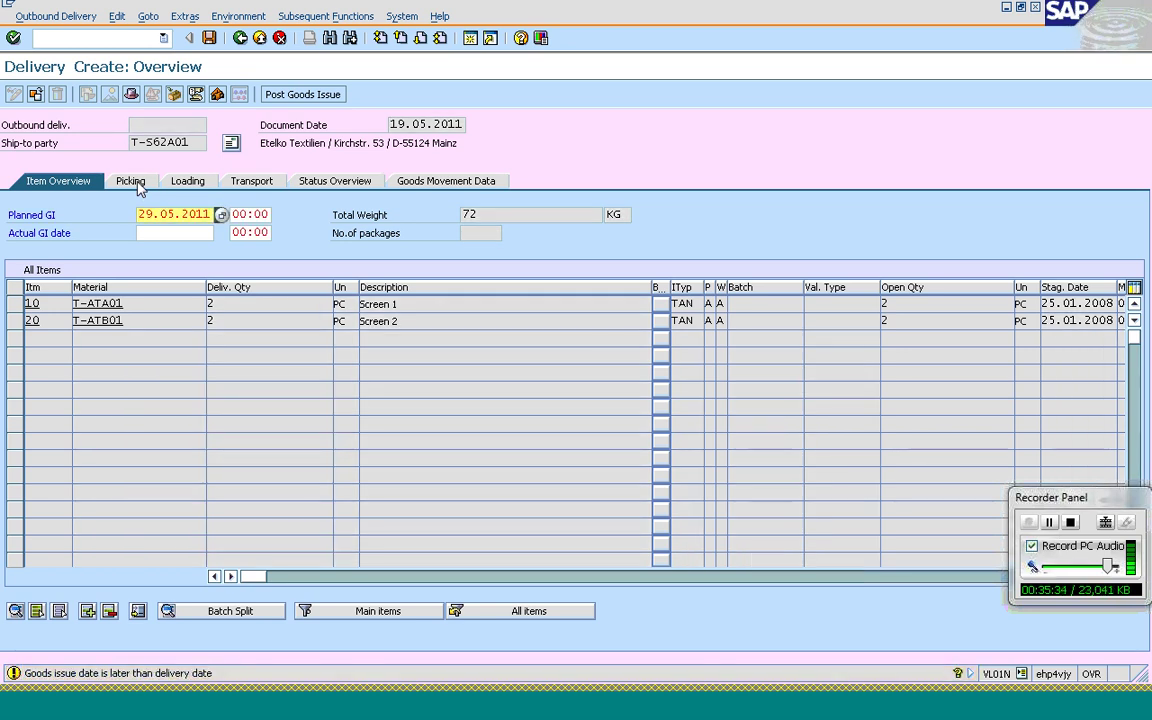
Step: Set the delivery's loading date to 28.05.2011 and accept the date warnings
click(131, 183)
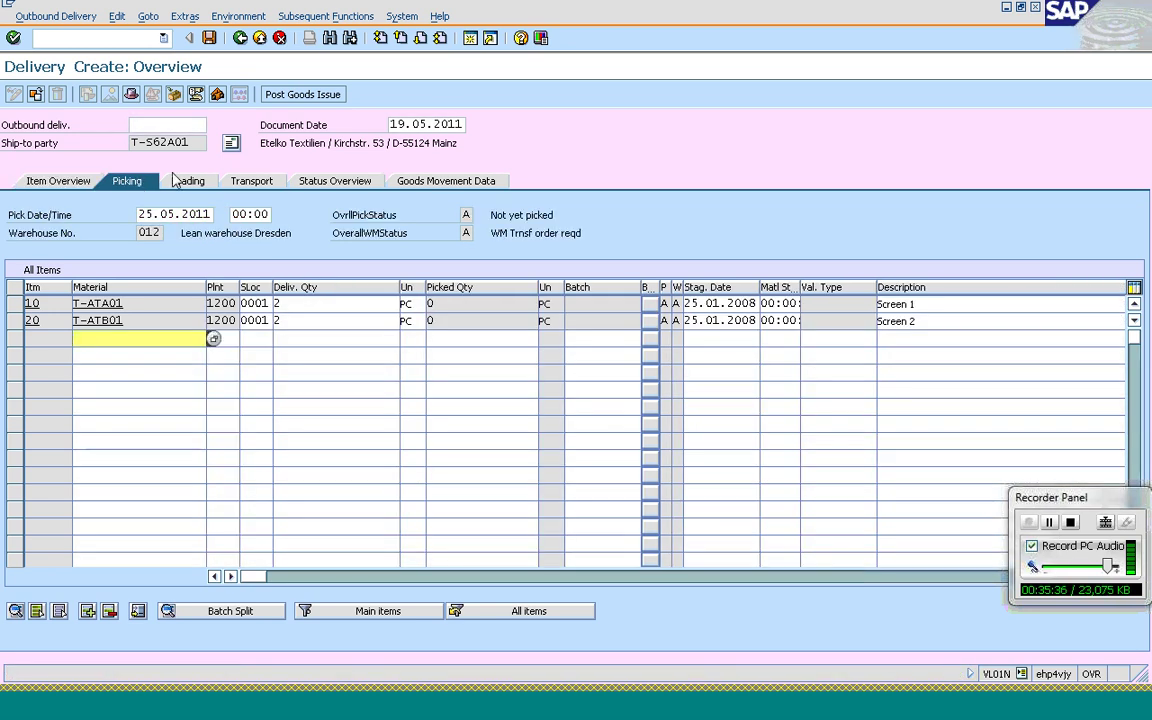
click(187, 184)
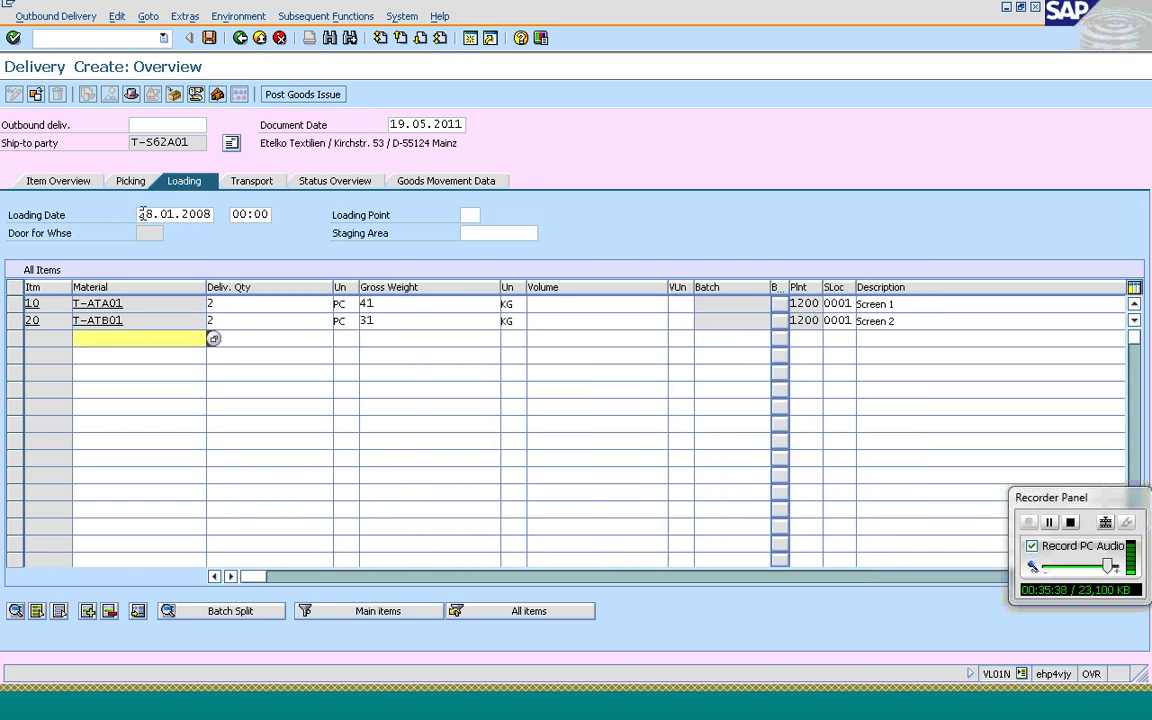
click(169, 215)
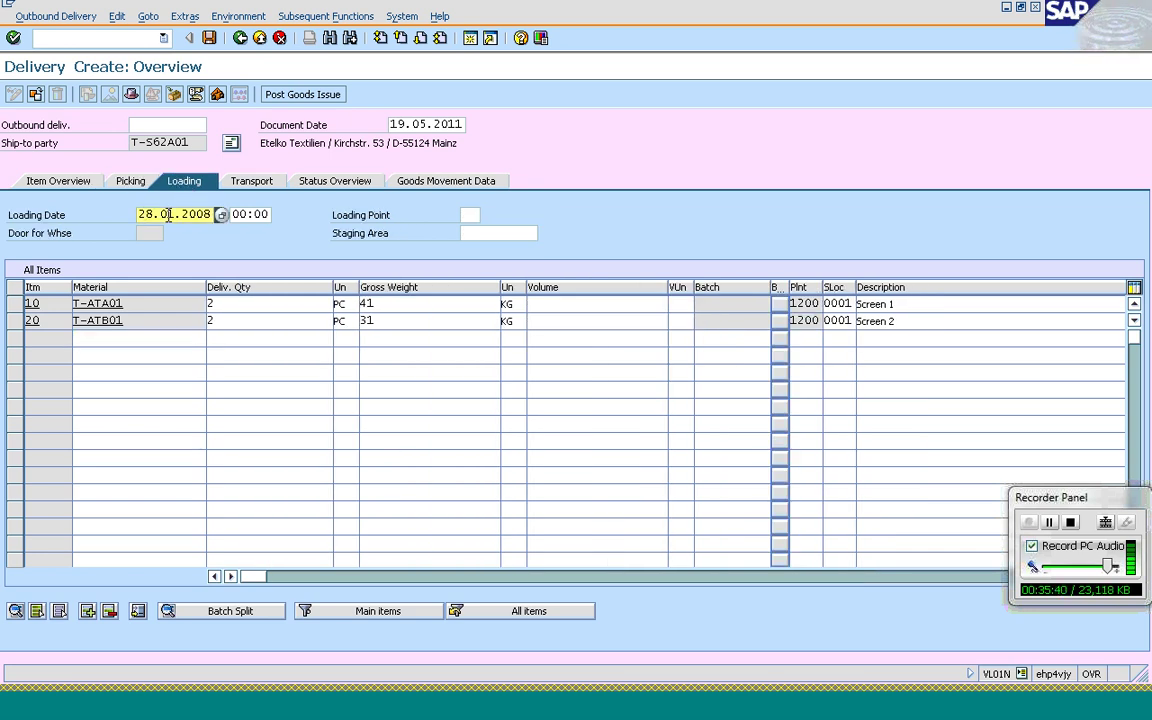
text(5)
key(Return)
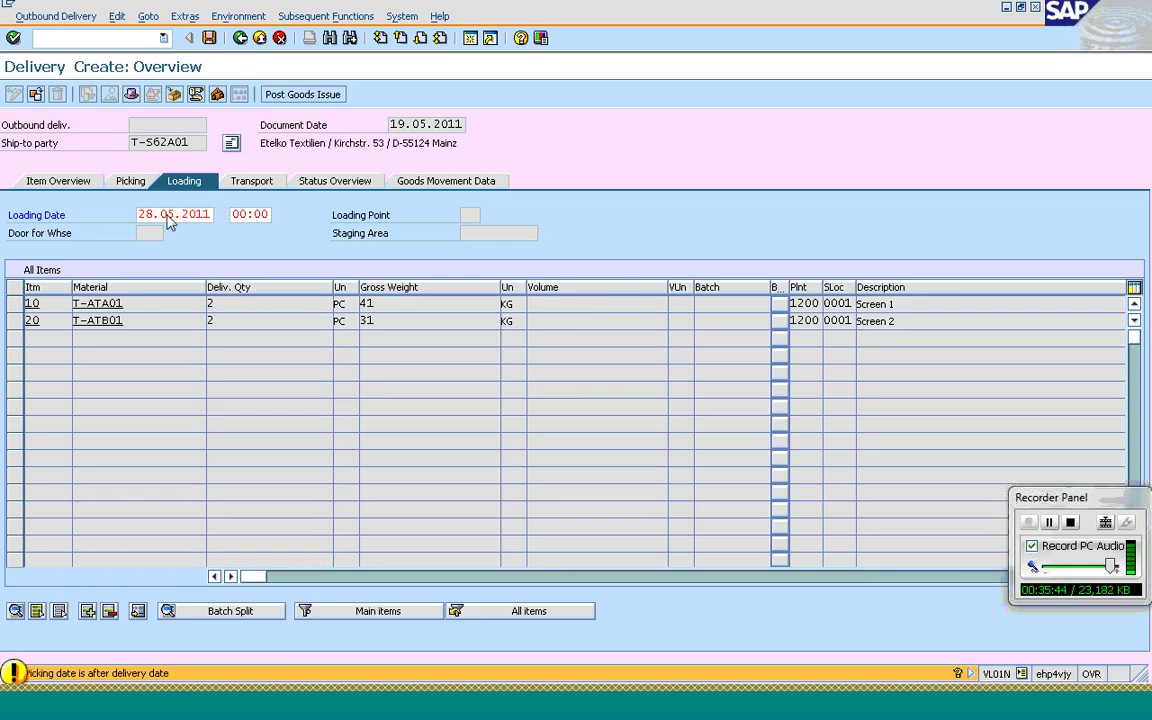
key(Return)
key(Return)
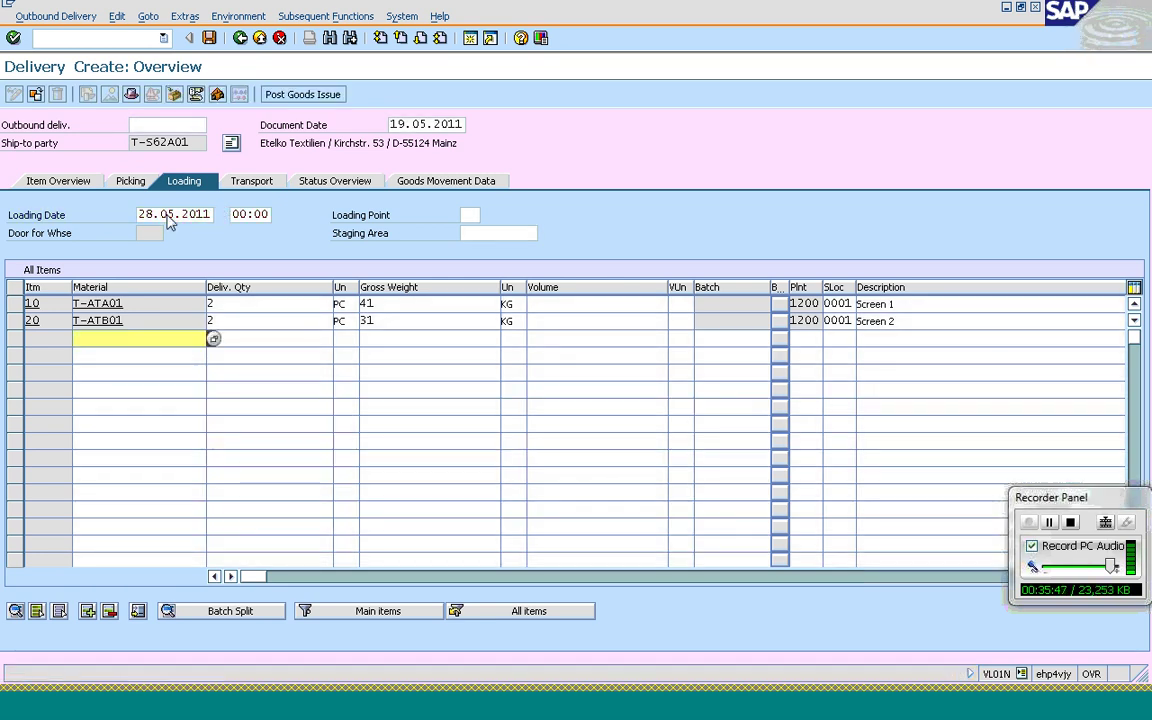
Step: Set the transportation planning date to 25.05.2011, accepting the date warnings, and save the outbound delivery after checking its goods movement data
click(252, 183)
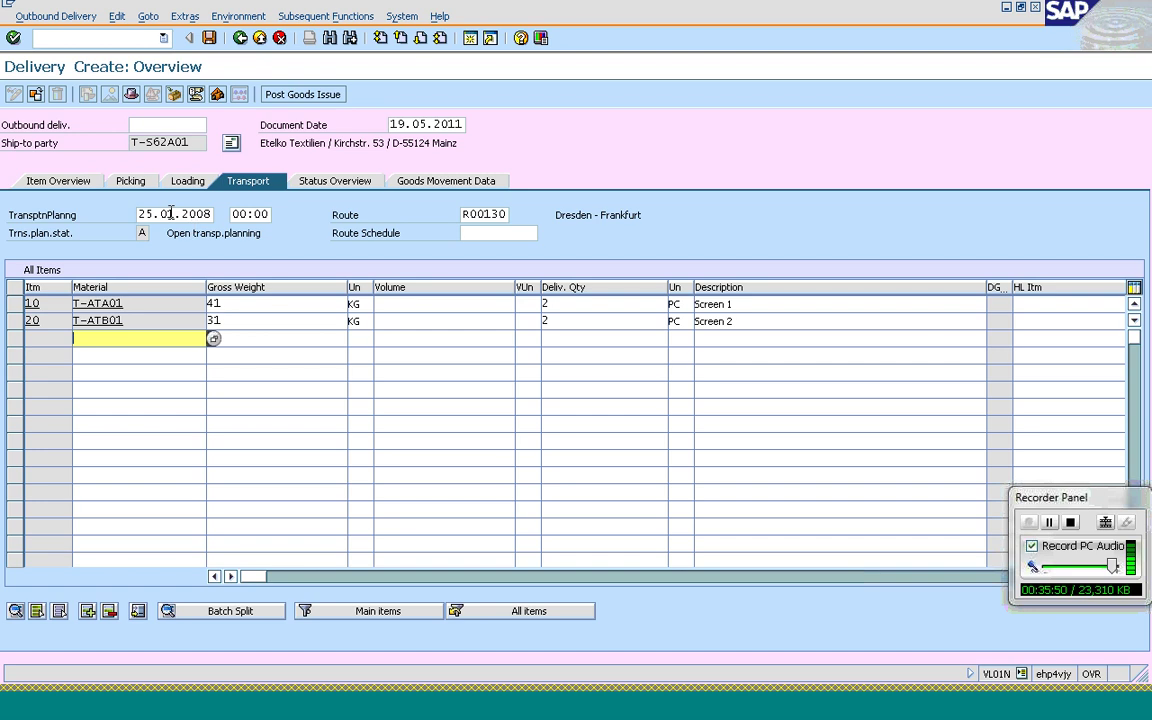
click(171, 213)
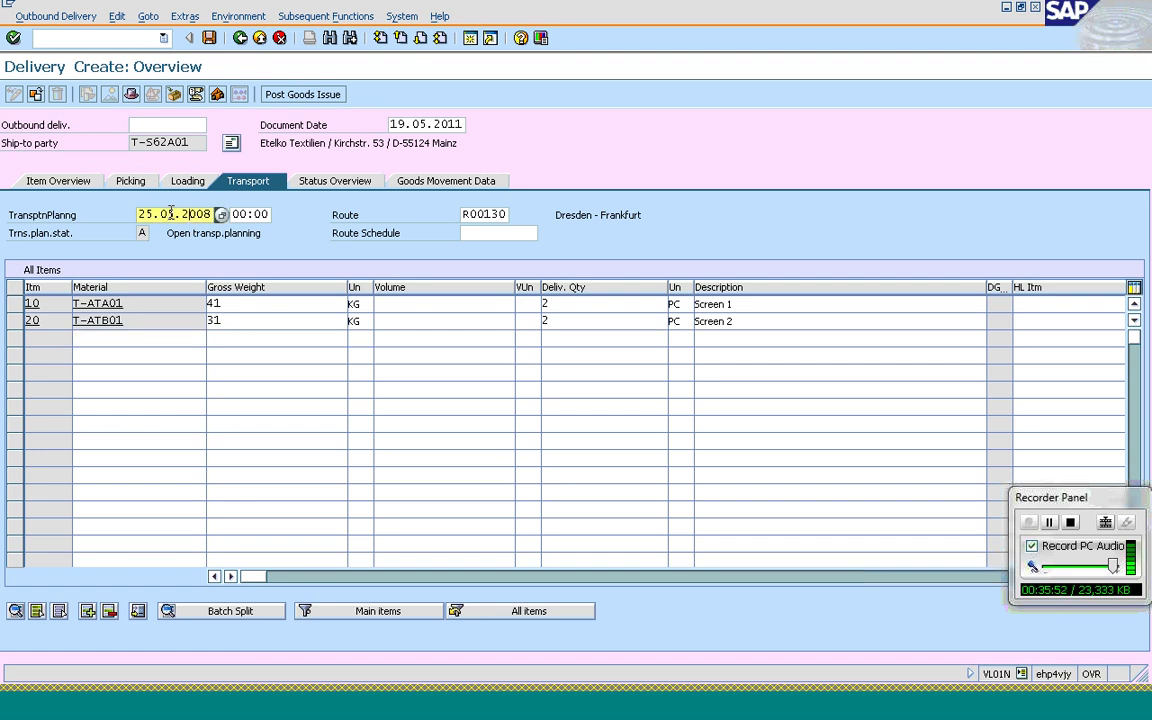
text(2011)
key(Return)
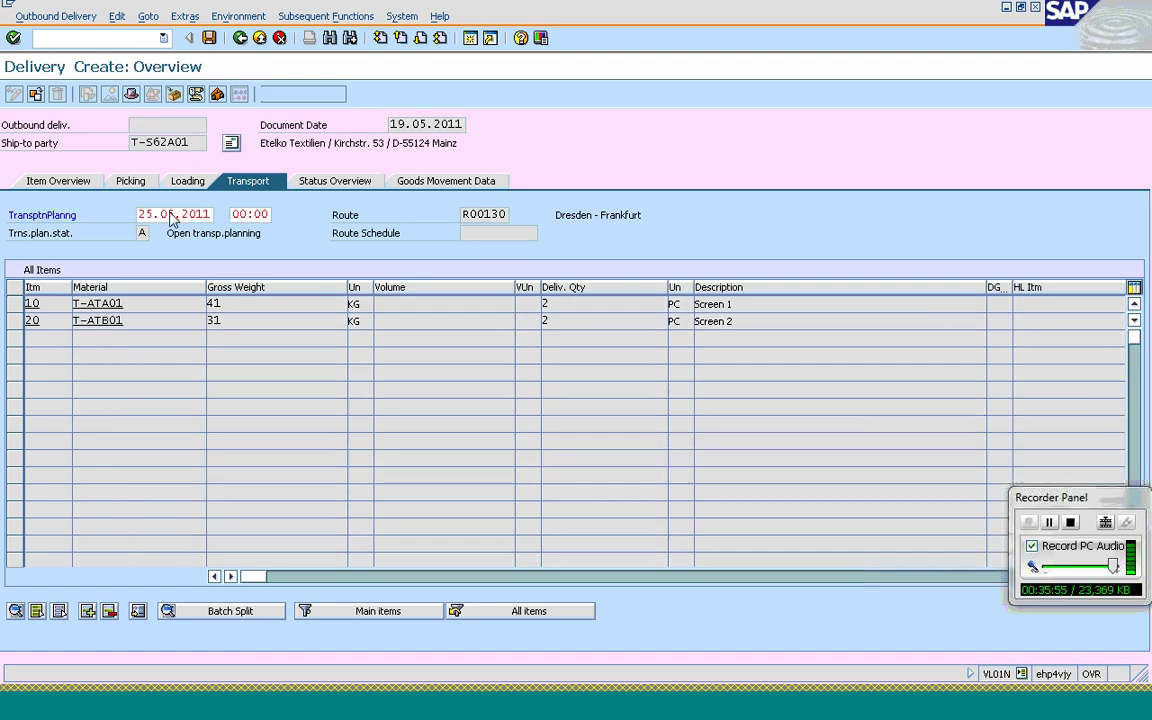
key(Return)
key(Return)
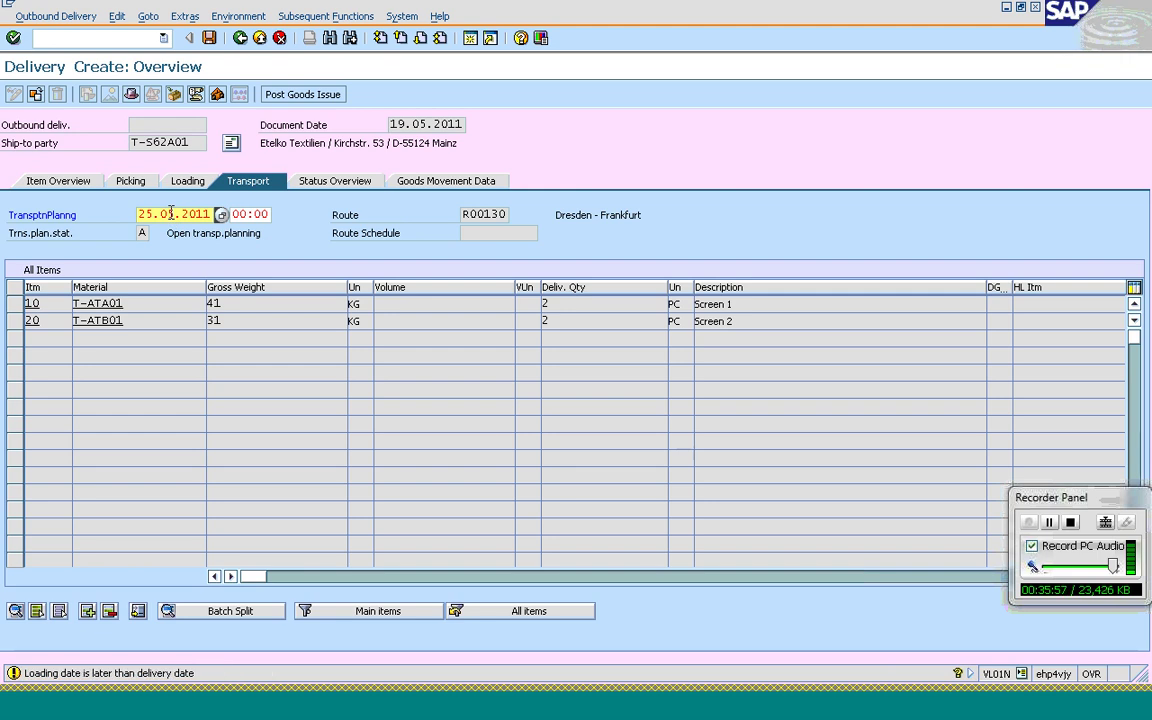
key(Return)
key(Return)
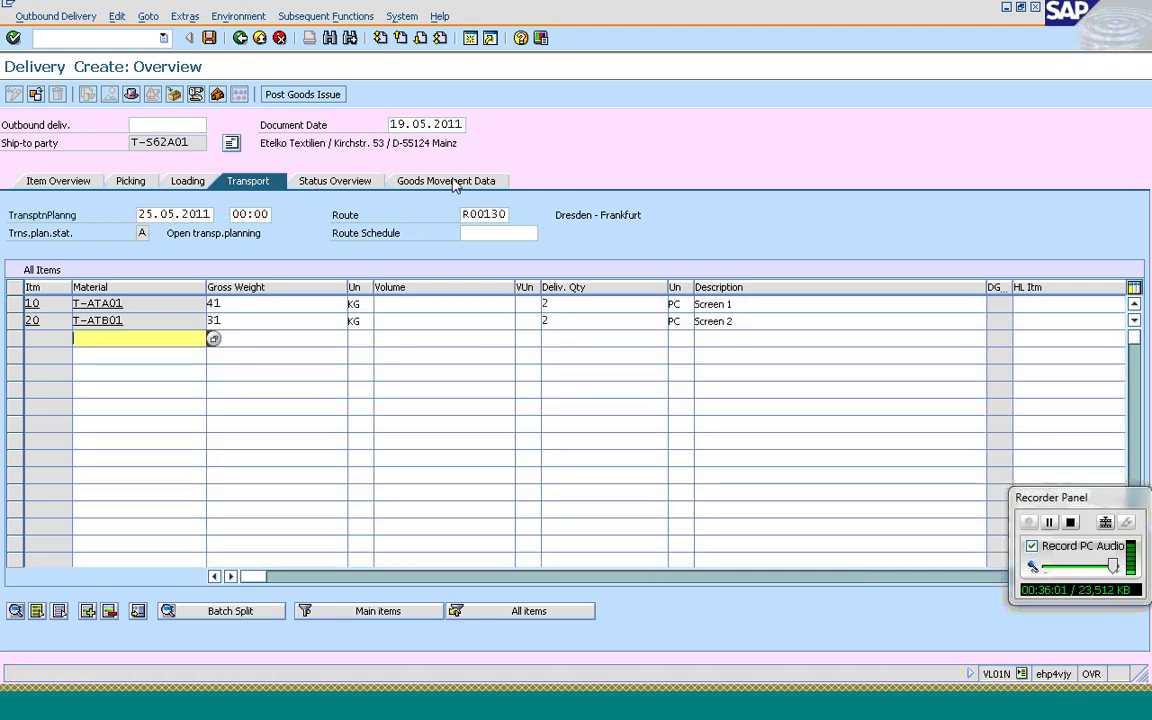
click(453, 183)
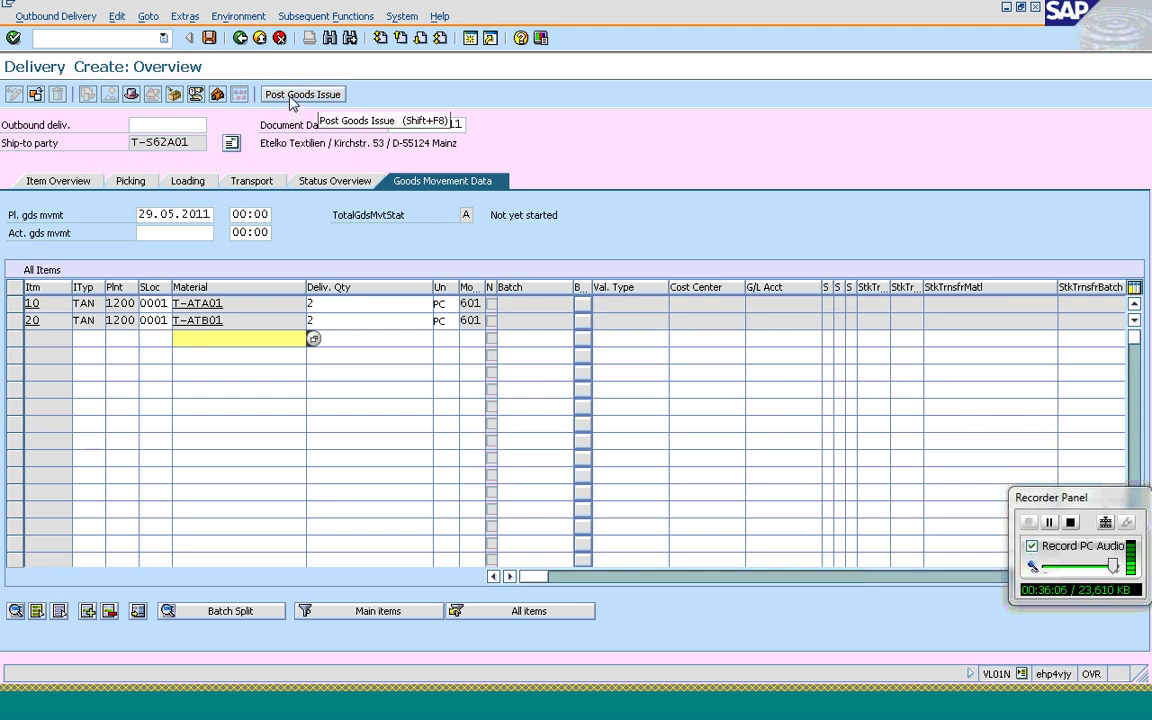
click(209, 40)
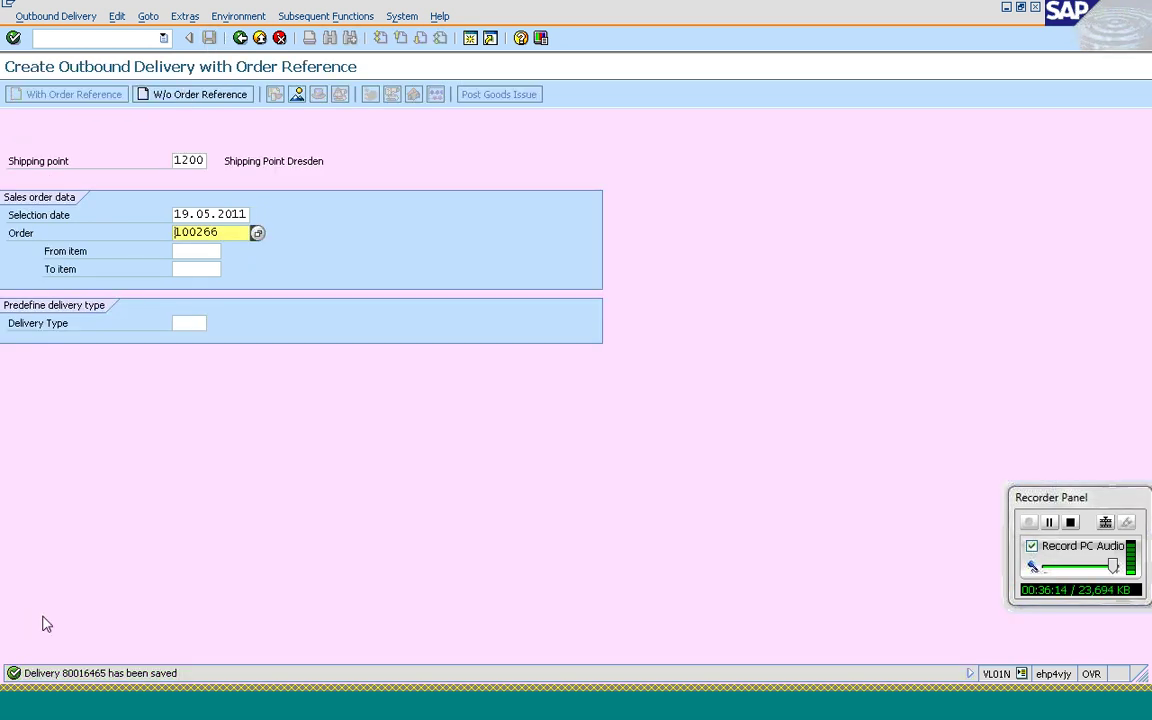
Step: Open the saved outbound delivery in change mode and show its item overview
click(63, 35)
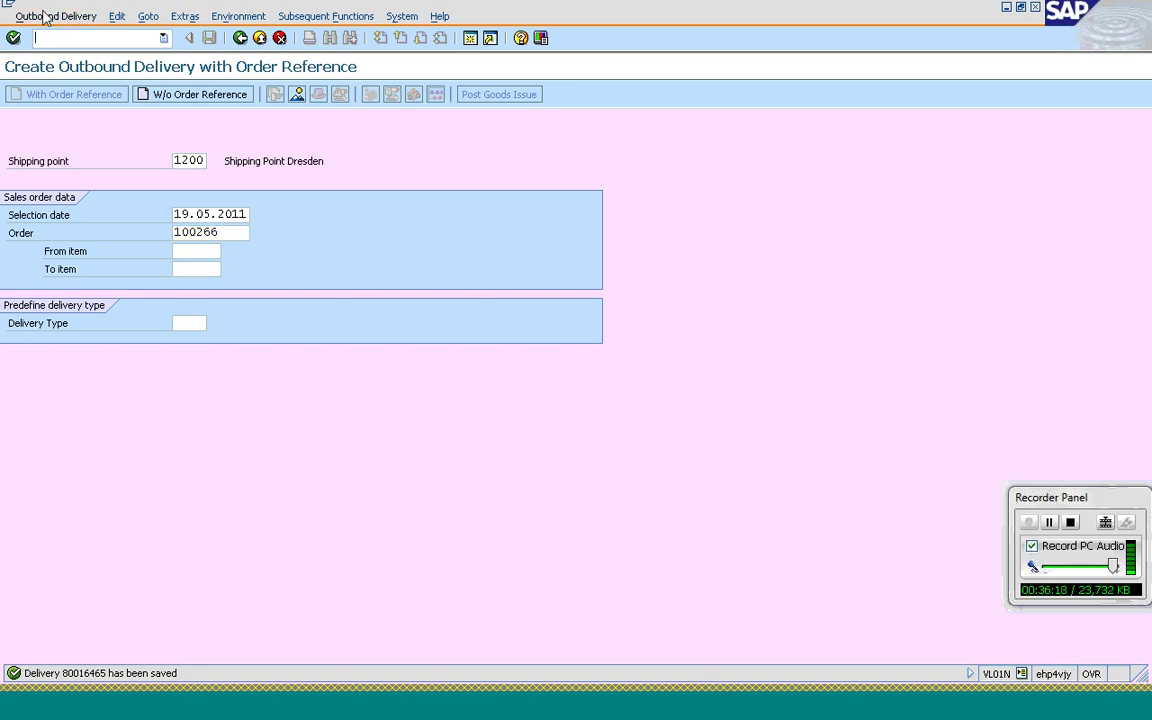
click(44, 17)
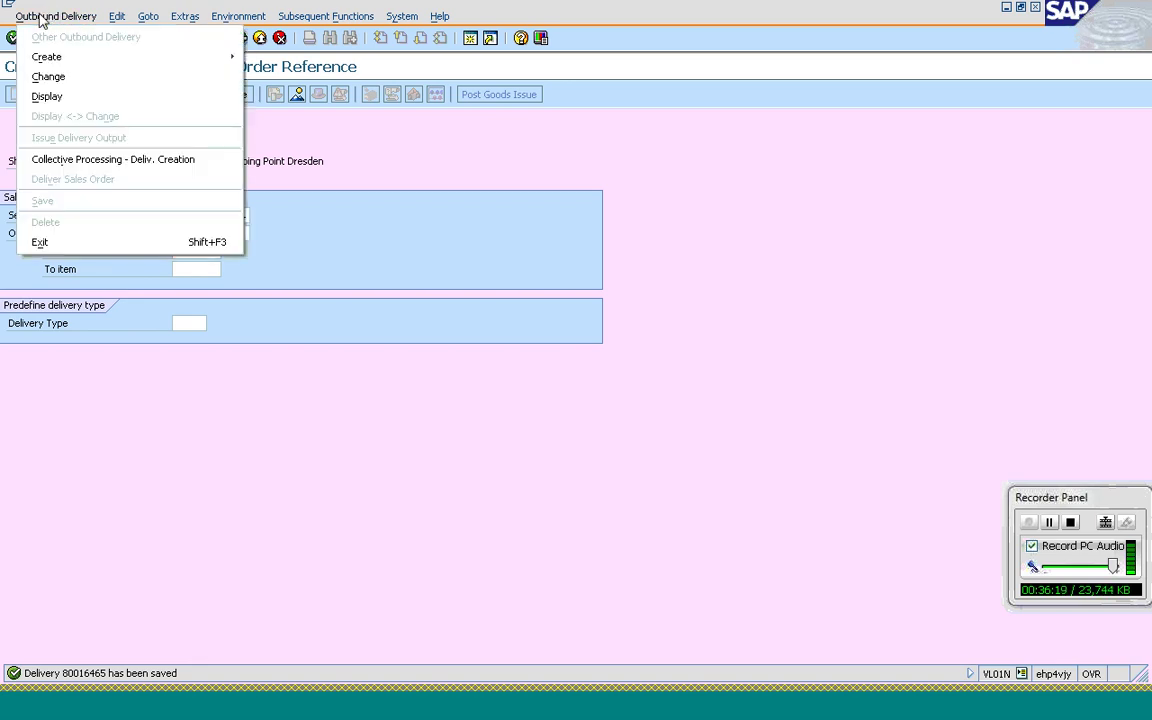
click(46, 76)
key(Return)
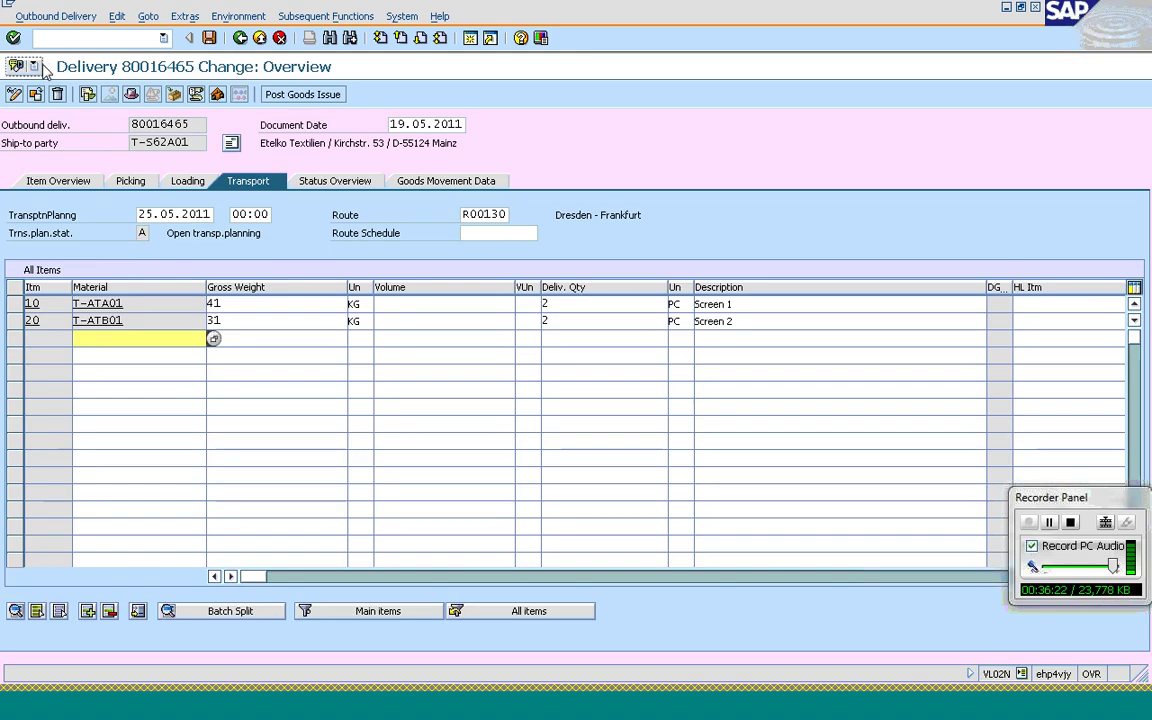
click(404, 124)
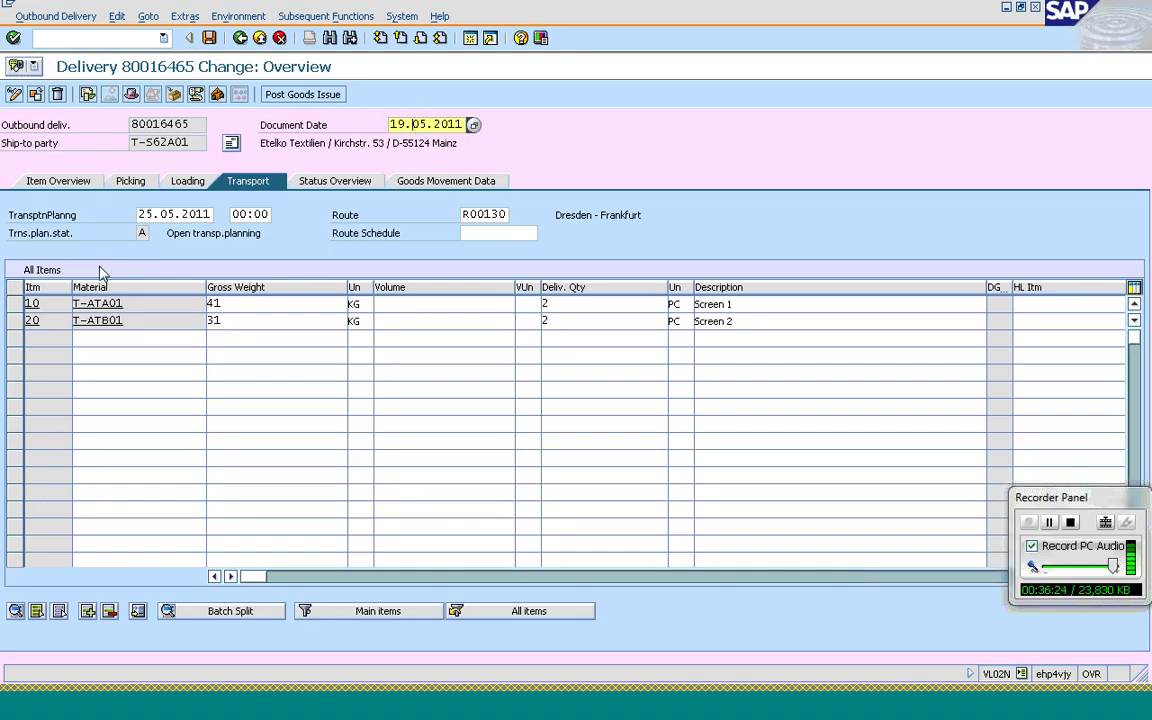
click(45, 176)
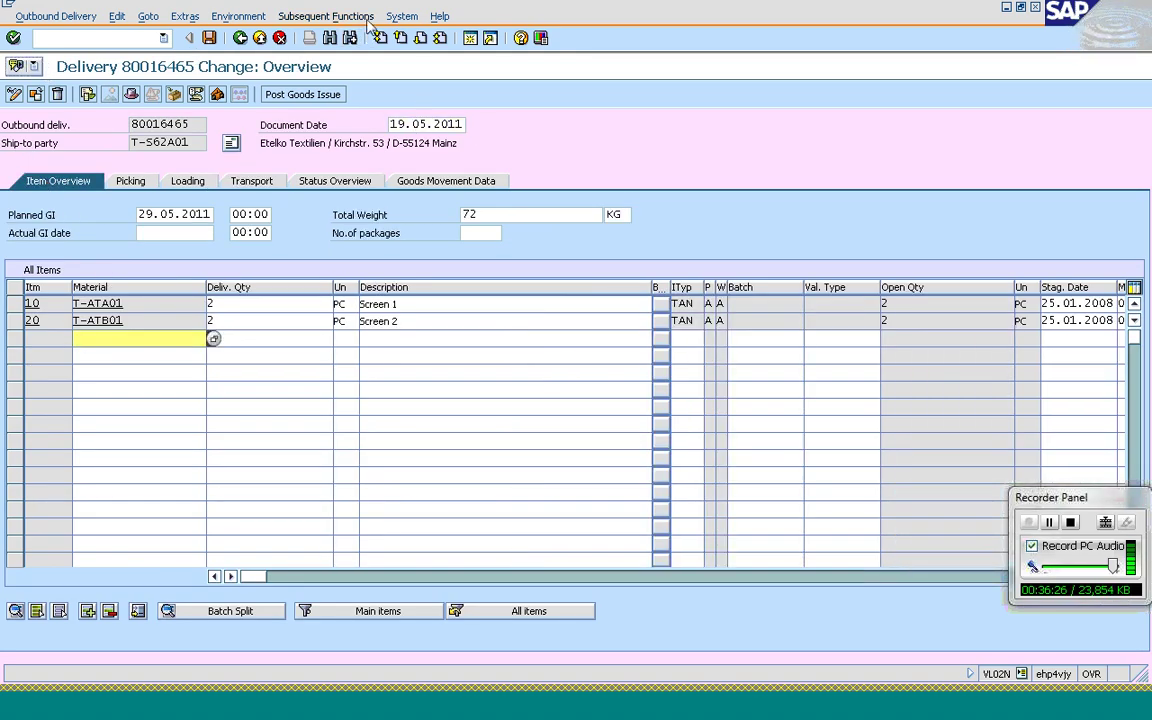
Step: Create and save a transfer order for the delivery in warehouse 012, keeping System-Guided processing and confirming the switch to the subsequent function
click(295, 17)
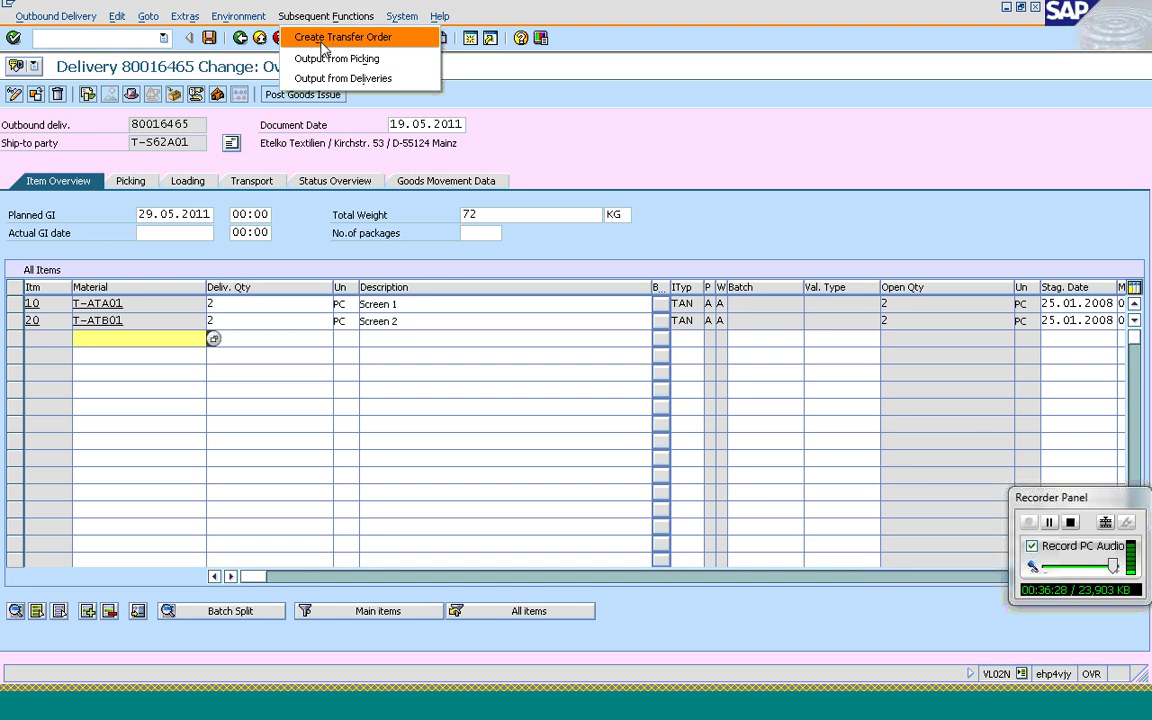
click(322, 38)
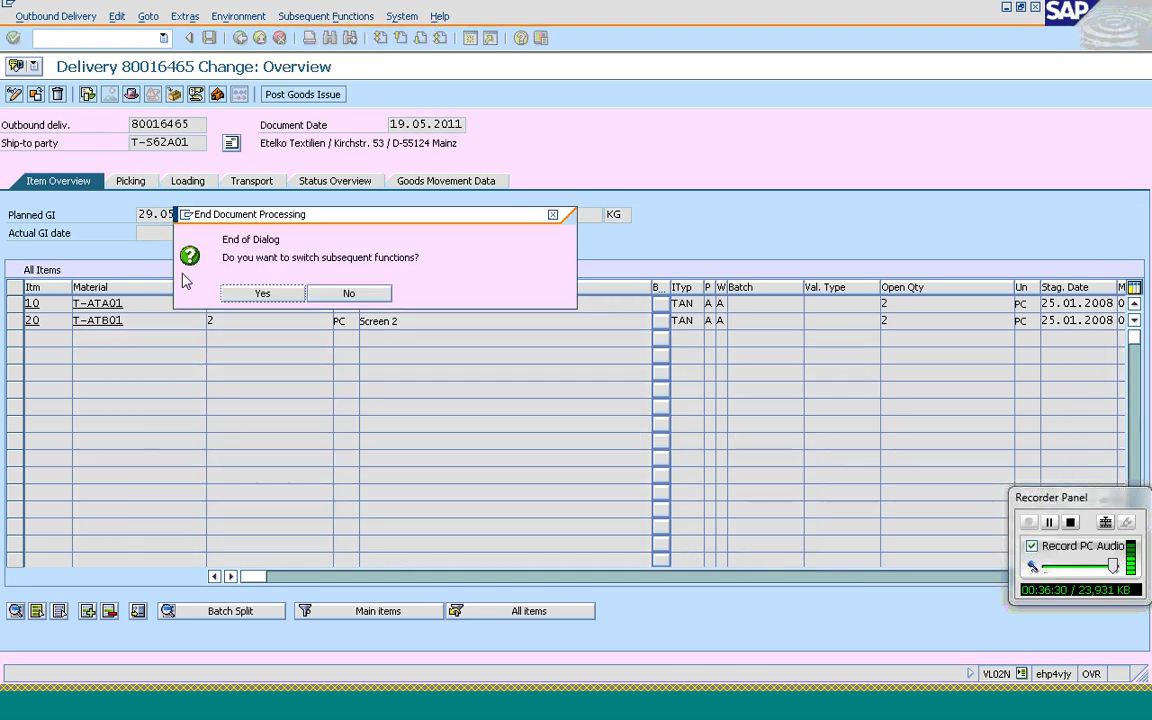
click(276, 294)
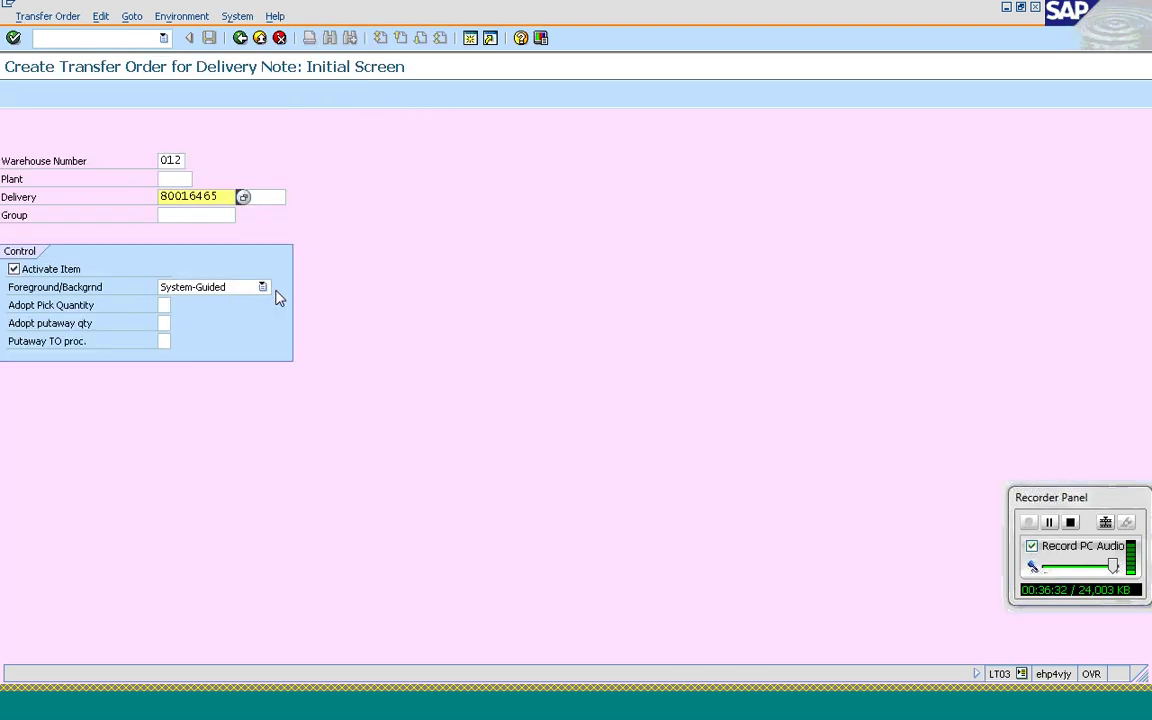
click(213, 290)
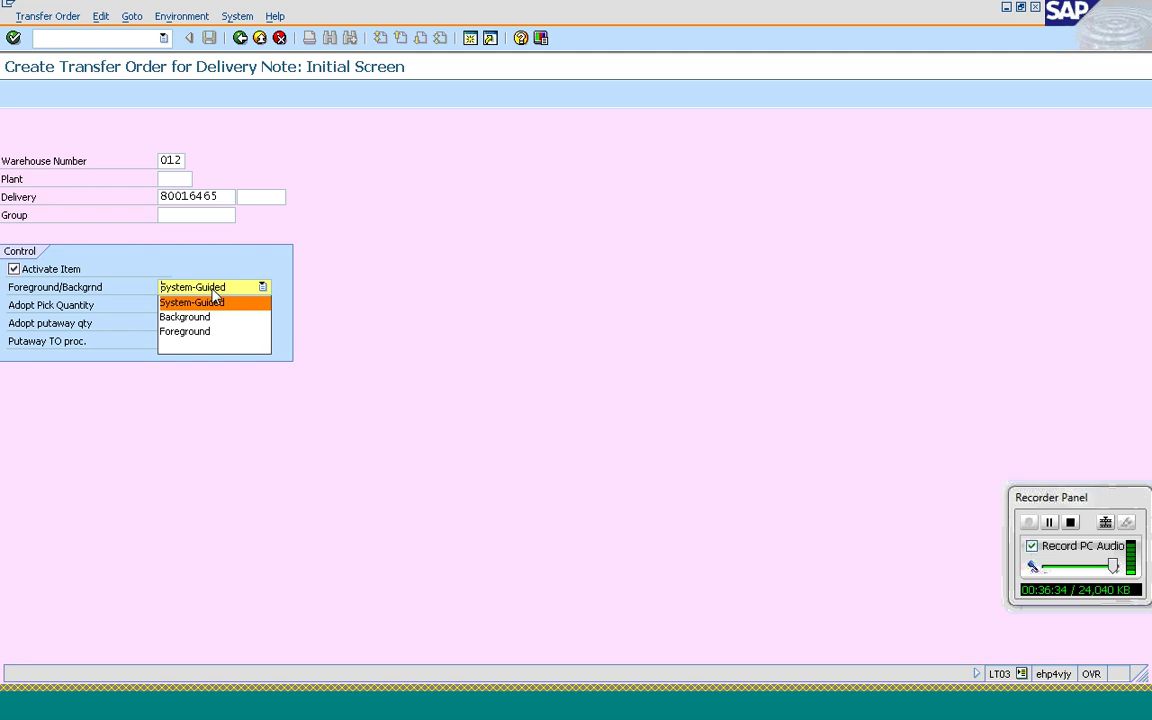
click(205, 287)
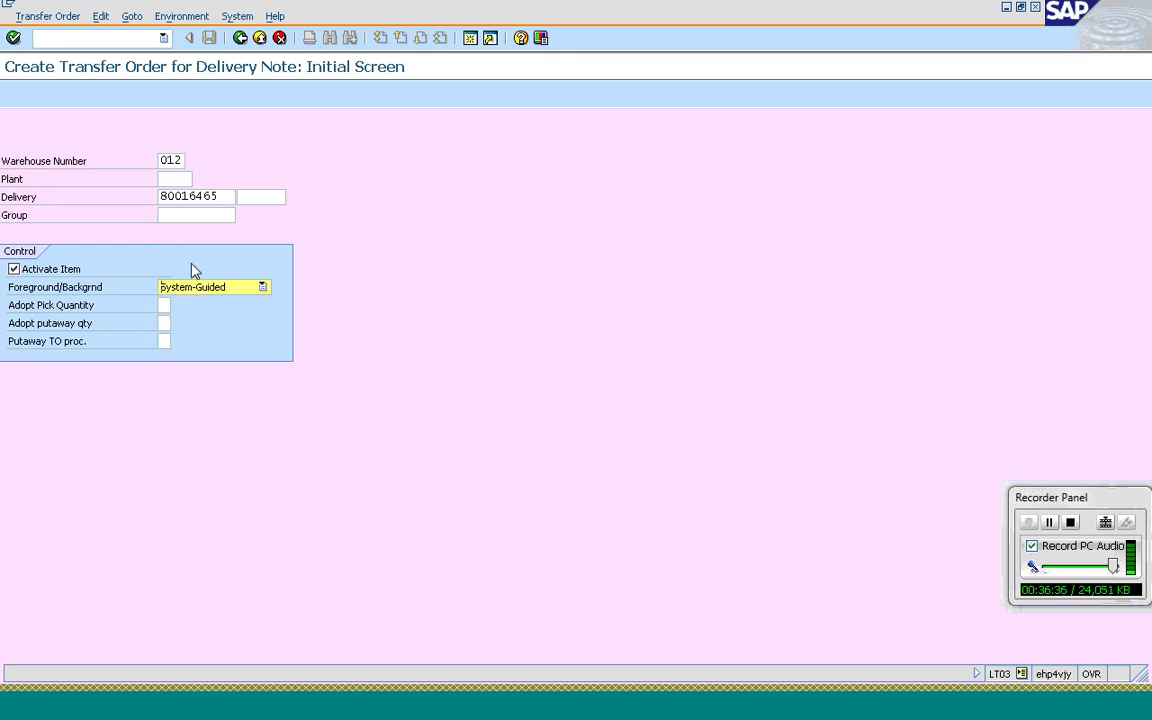
key(Return)
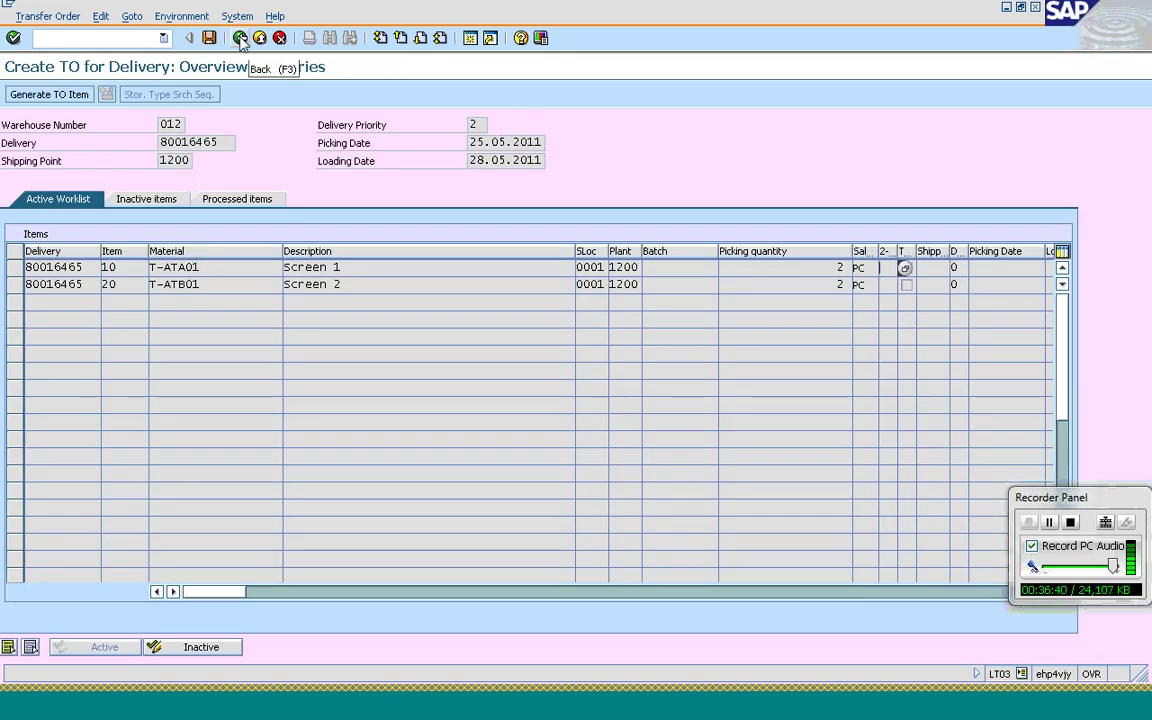
click(209, 38)
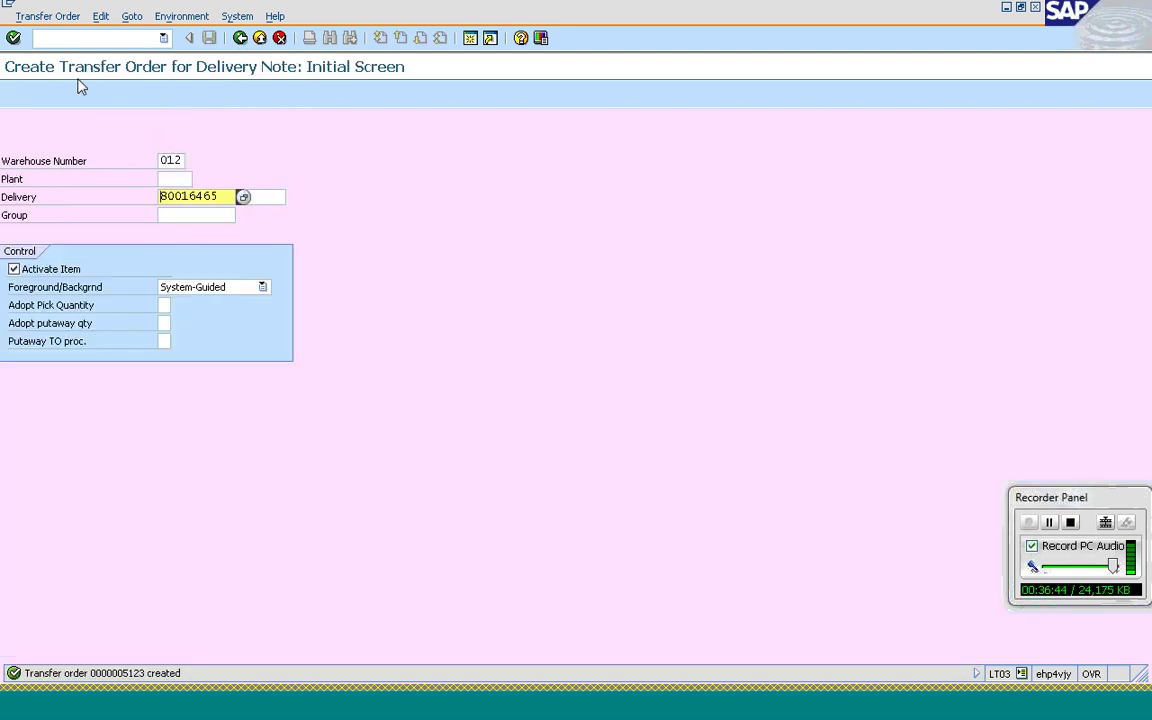
Step: Reopen the delivery with transaction VL02N, check its picking data, try to post goods issue and leave the error log
click(85, 40)
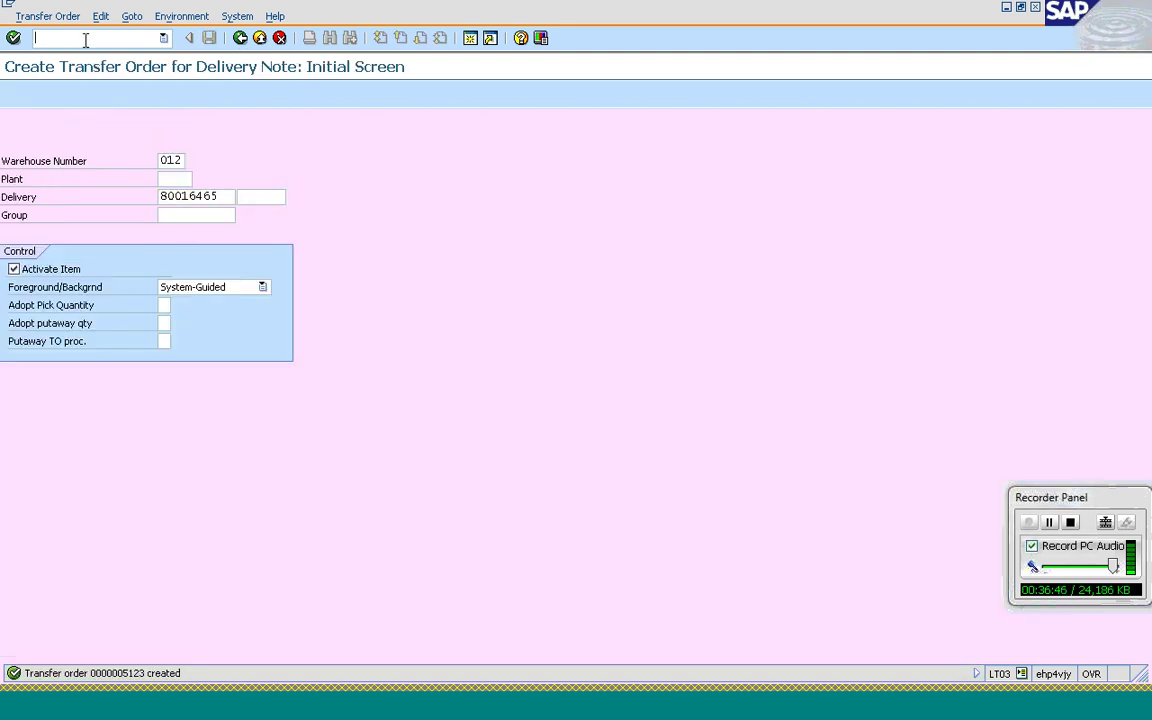
text(/nvl02n)
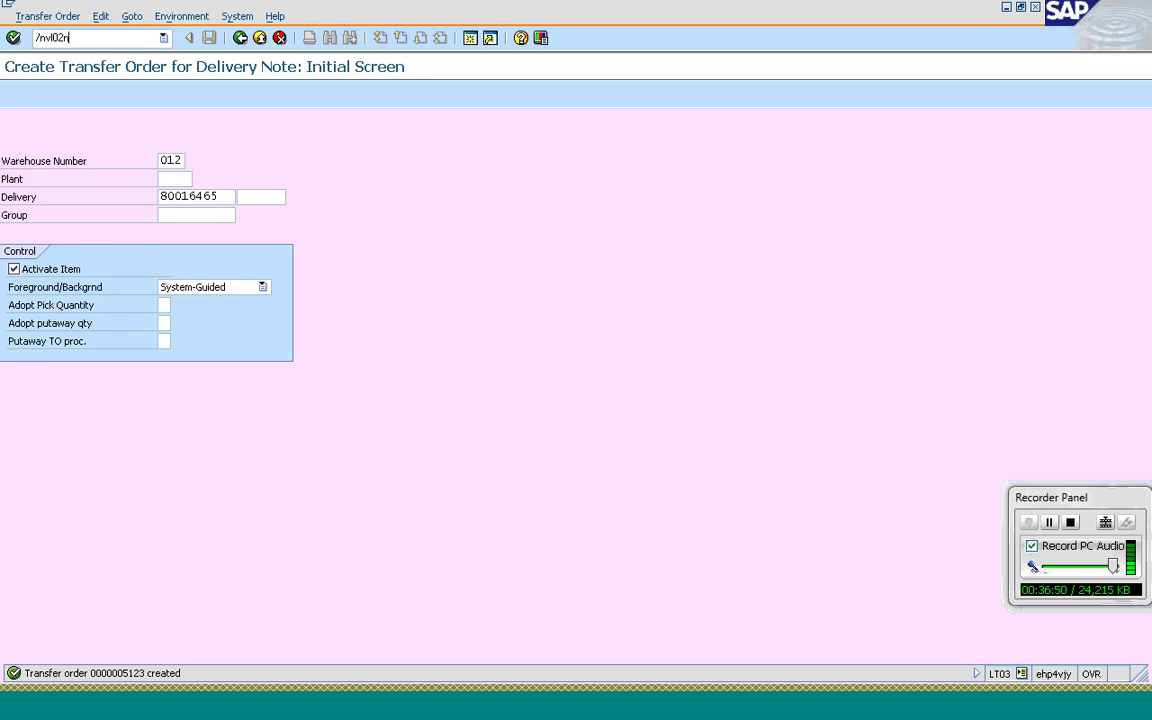
key(Return)
key(Return)
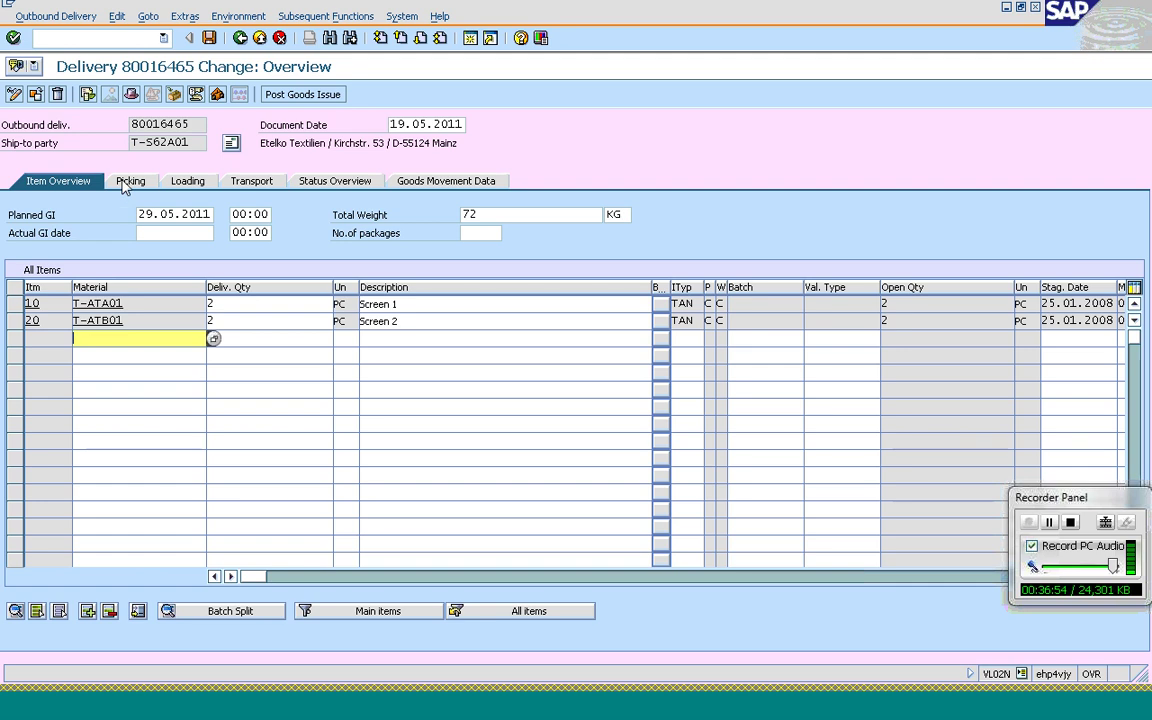
click(129, 181)
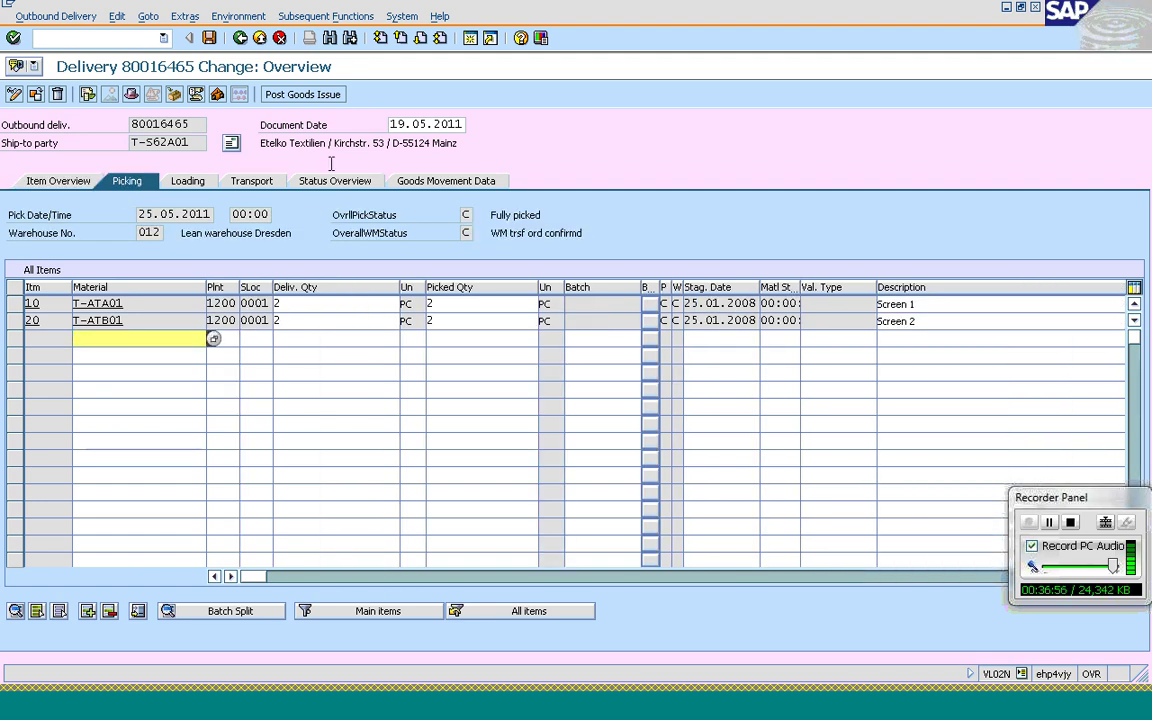
click(301, 94)
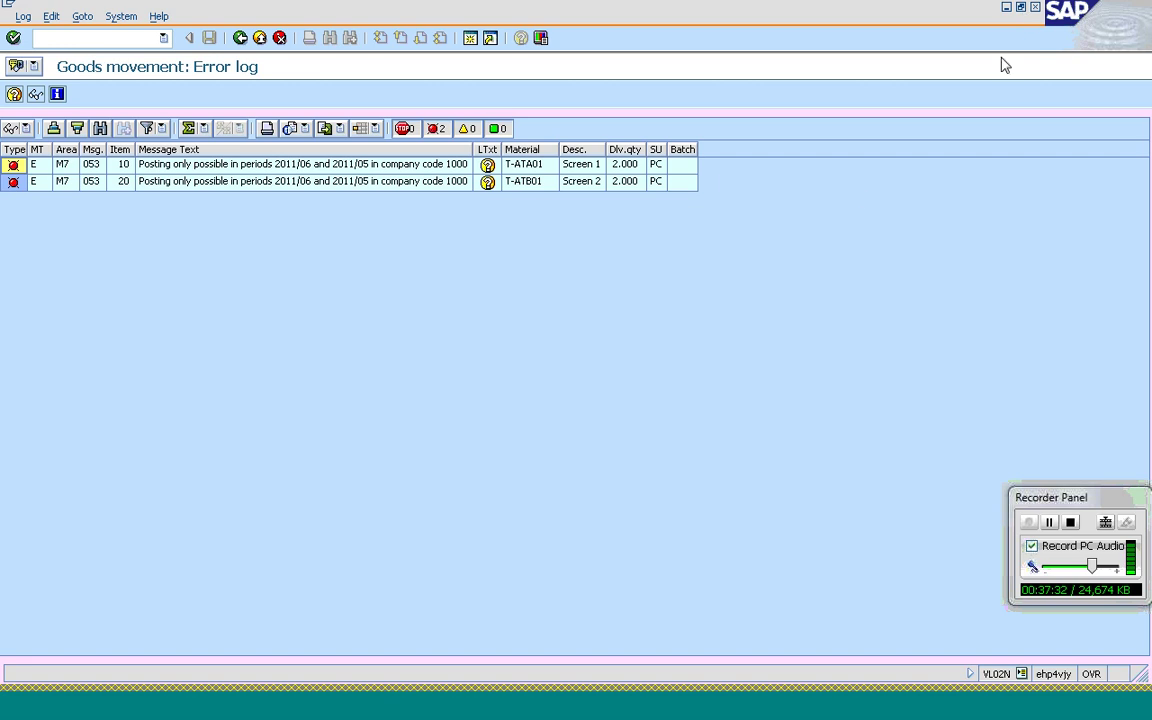
click(240, 38)
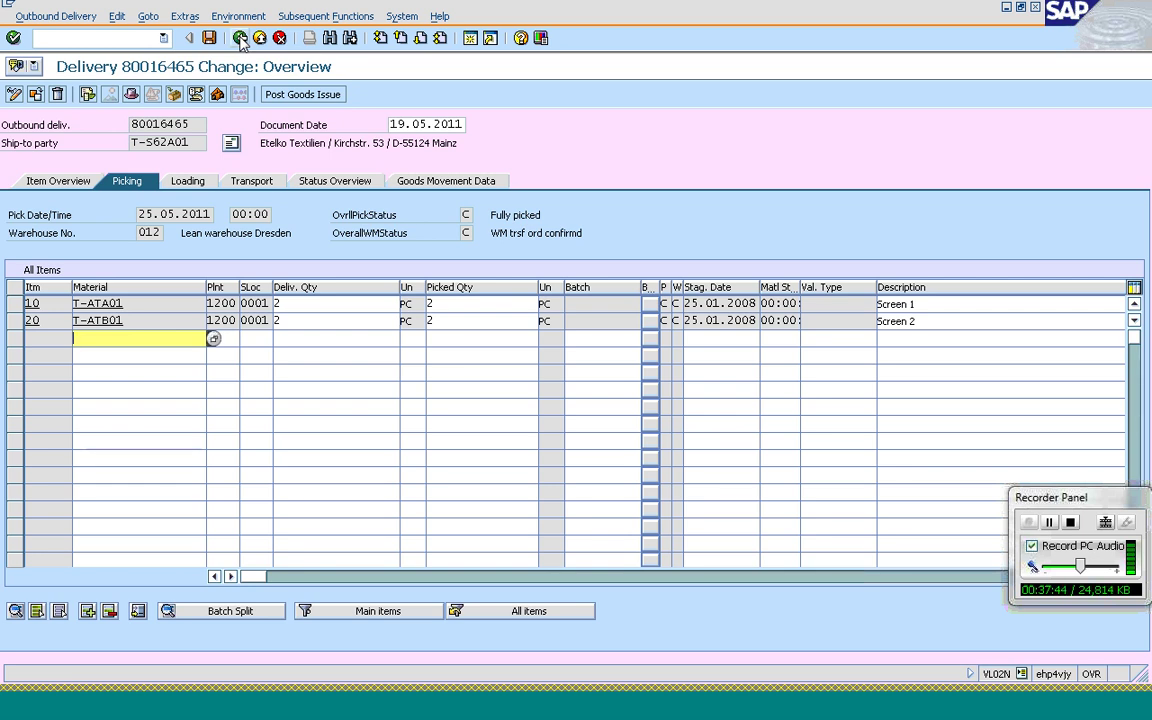
Step: Switch to the SAP Education slides in Internet Explorer and page forward from the Unit 2 overview to Presales Activities
mouse_move(249, 712)
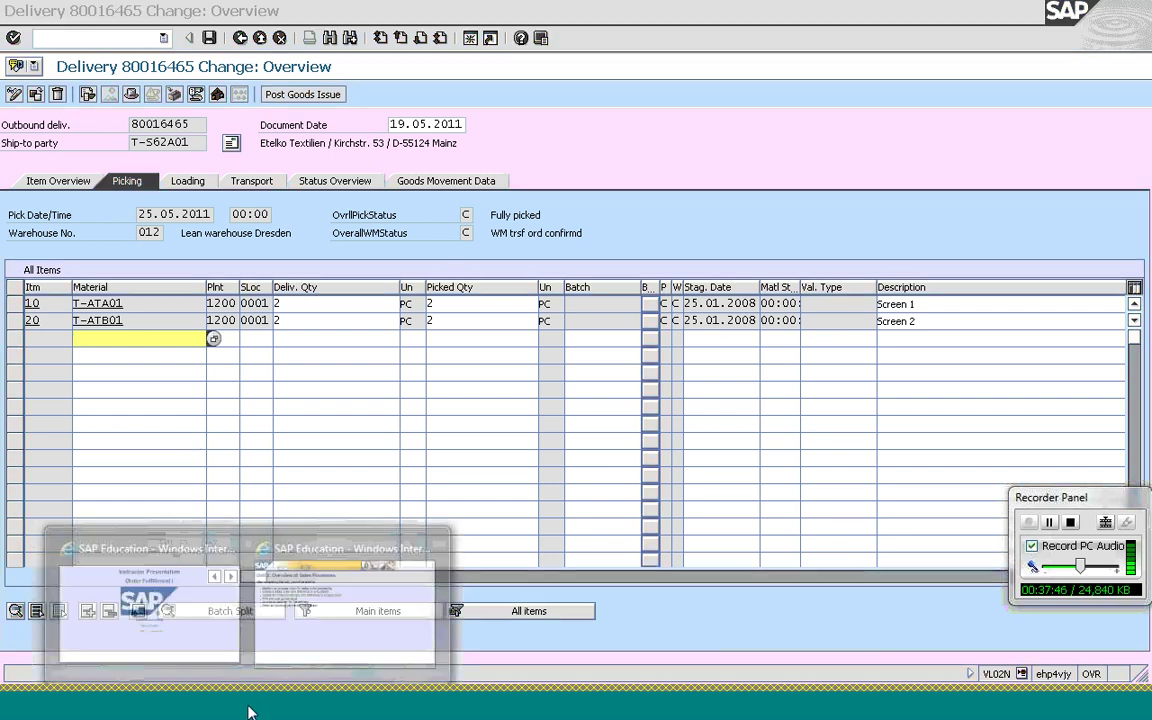
click(350, 626)
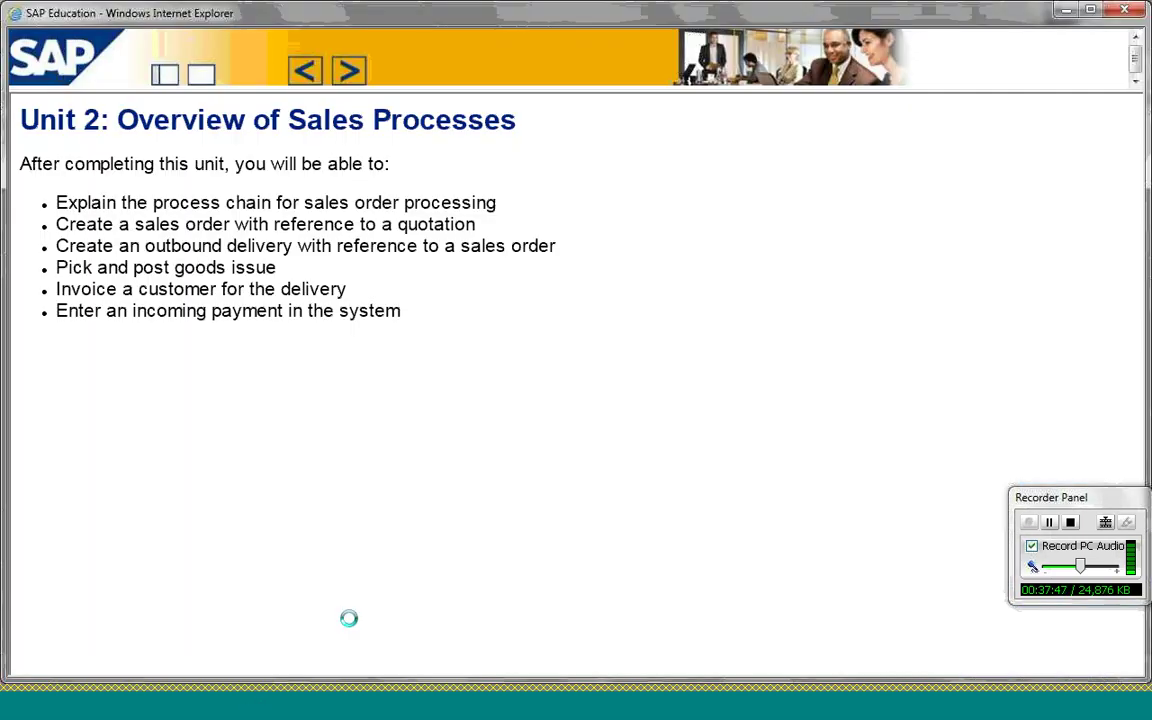
click(356, 79)
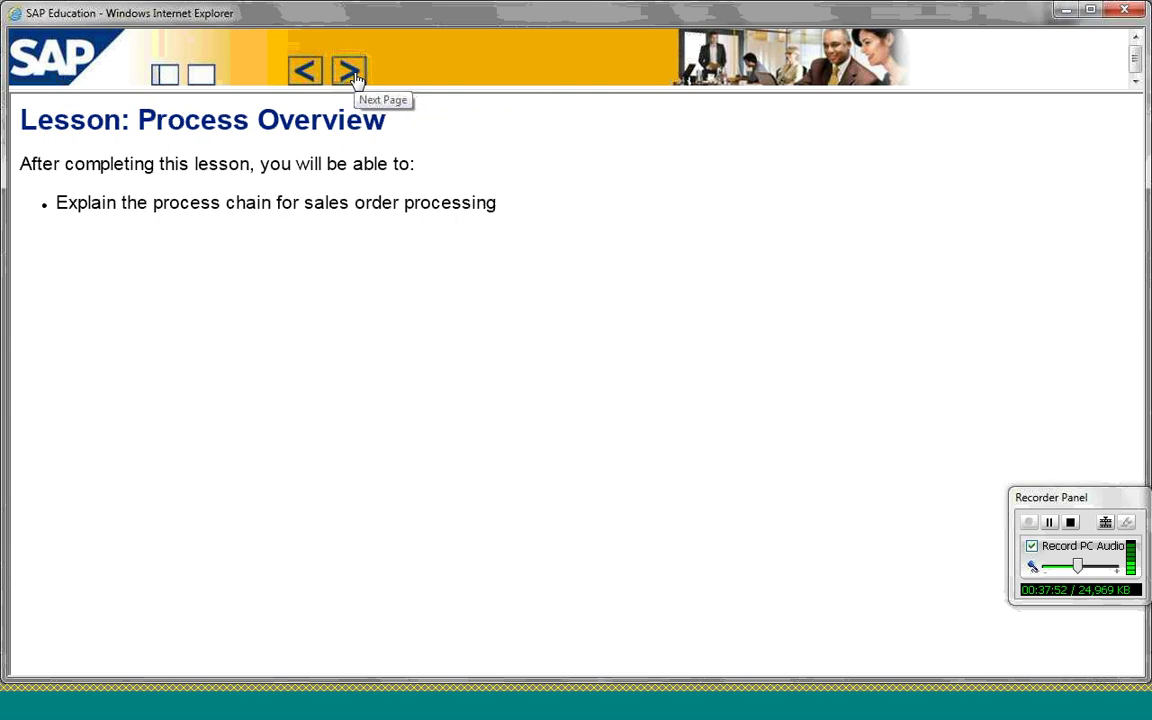
click(356, 79)
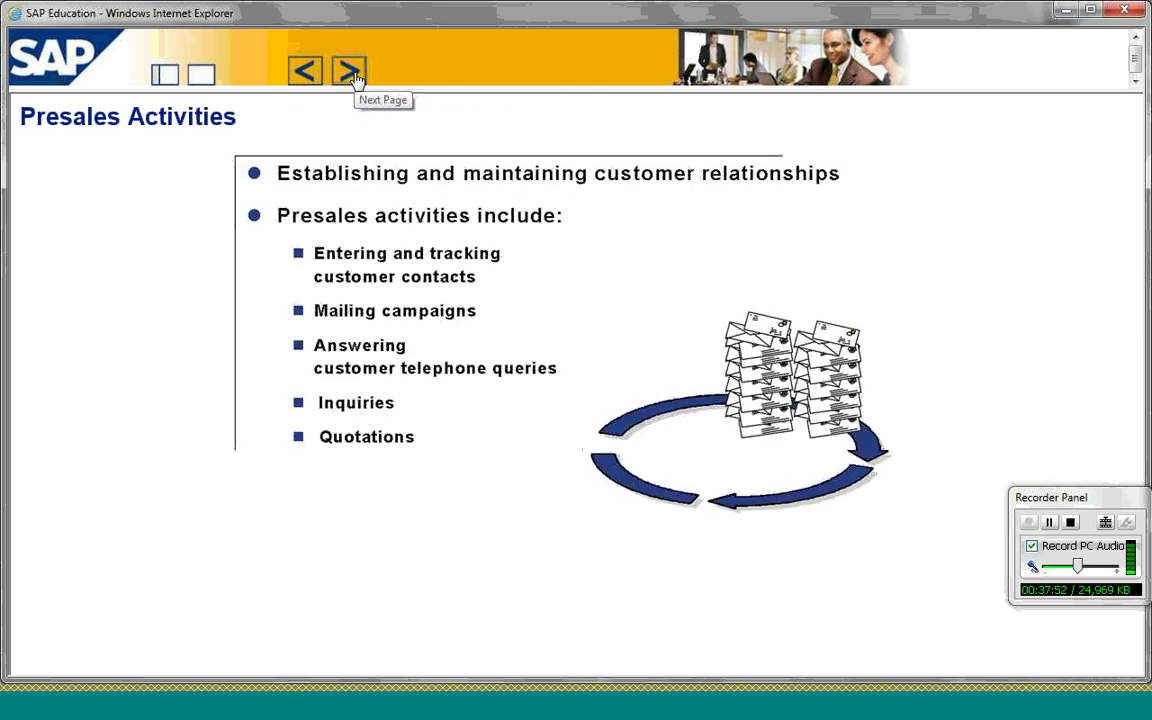
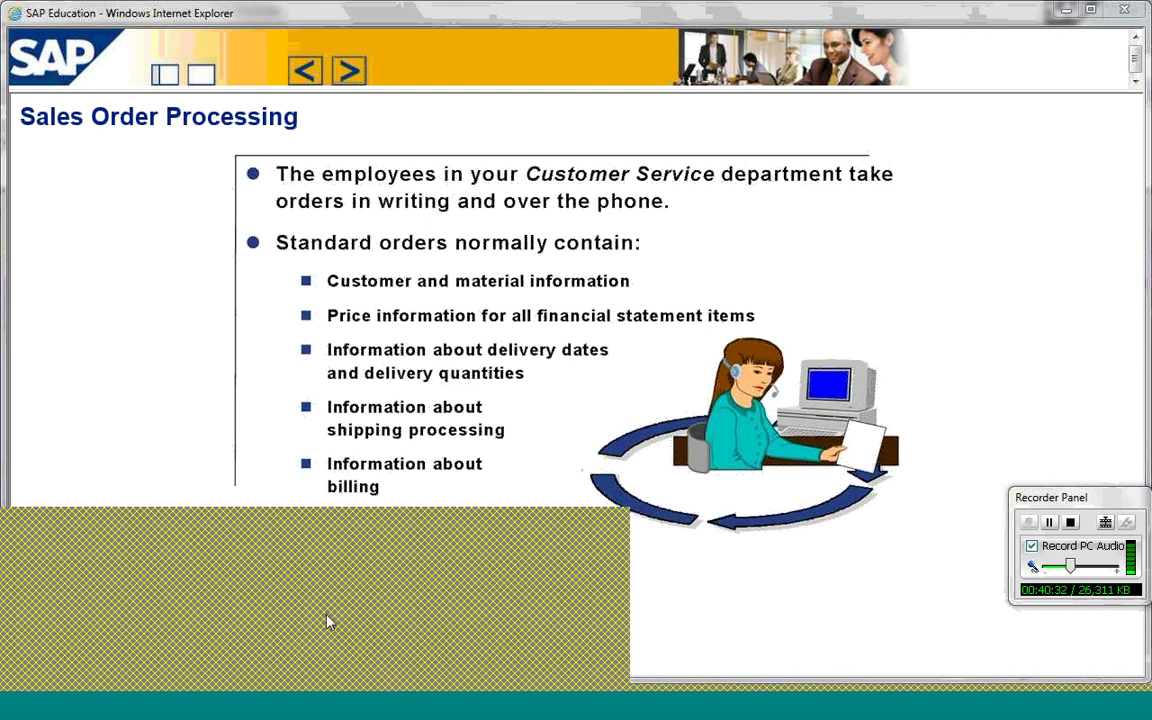
Step: Switch back to SAP and open the standard order in change mode with transaction VA02, accepting the subsequent-documents notice
key(alt+Tab)
click(104, 37)
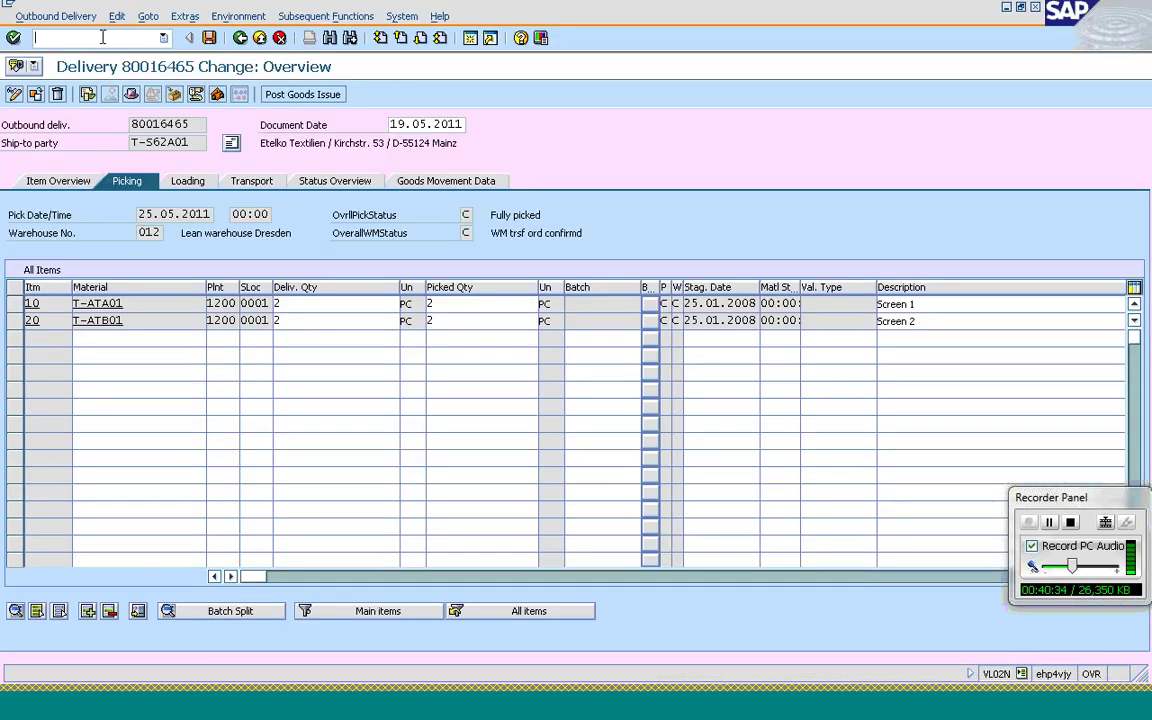
text(/nva01)
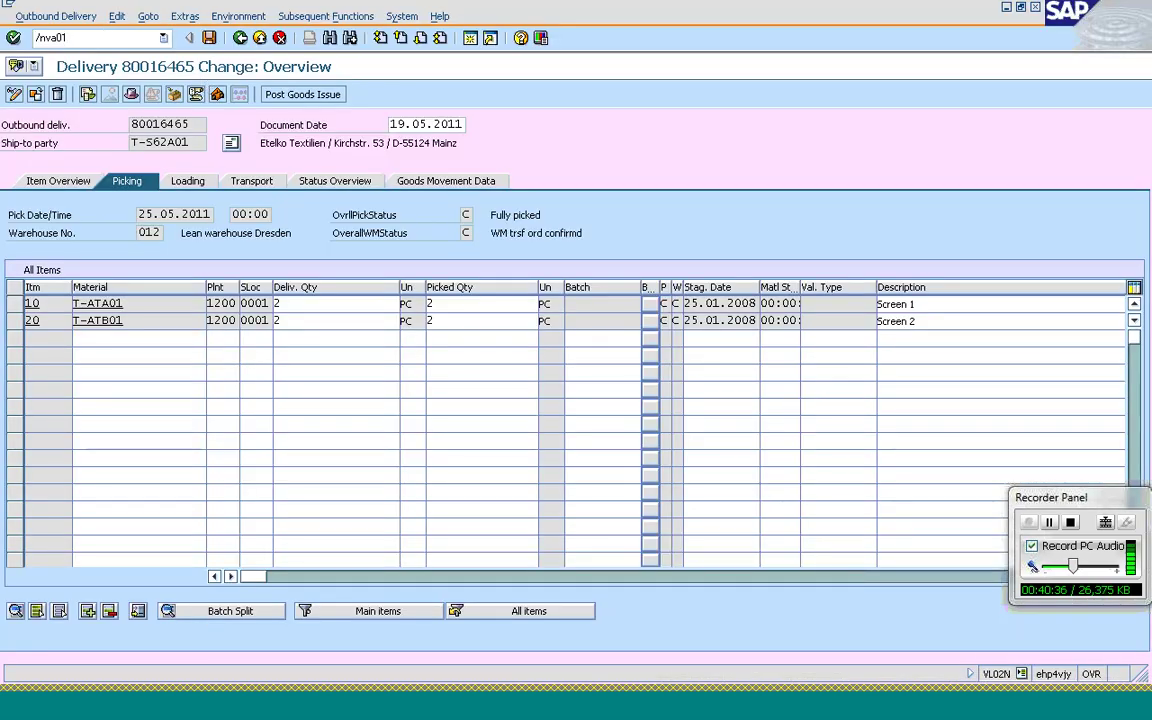
key(Return)
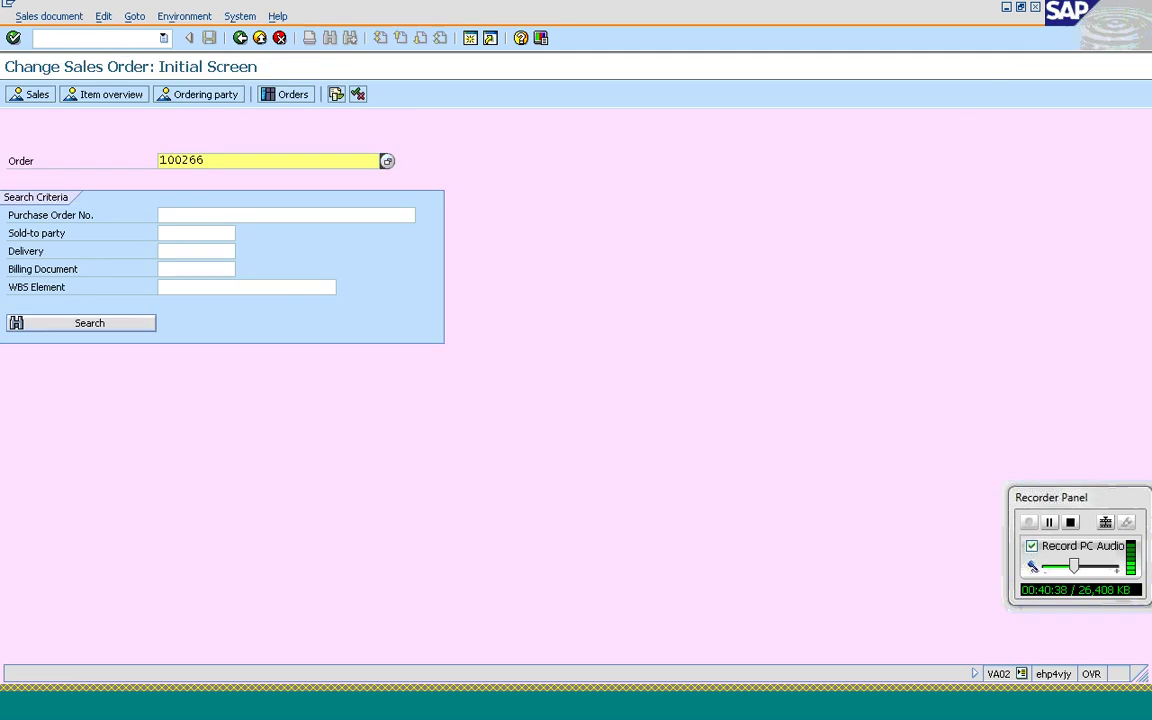
key(Return)
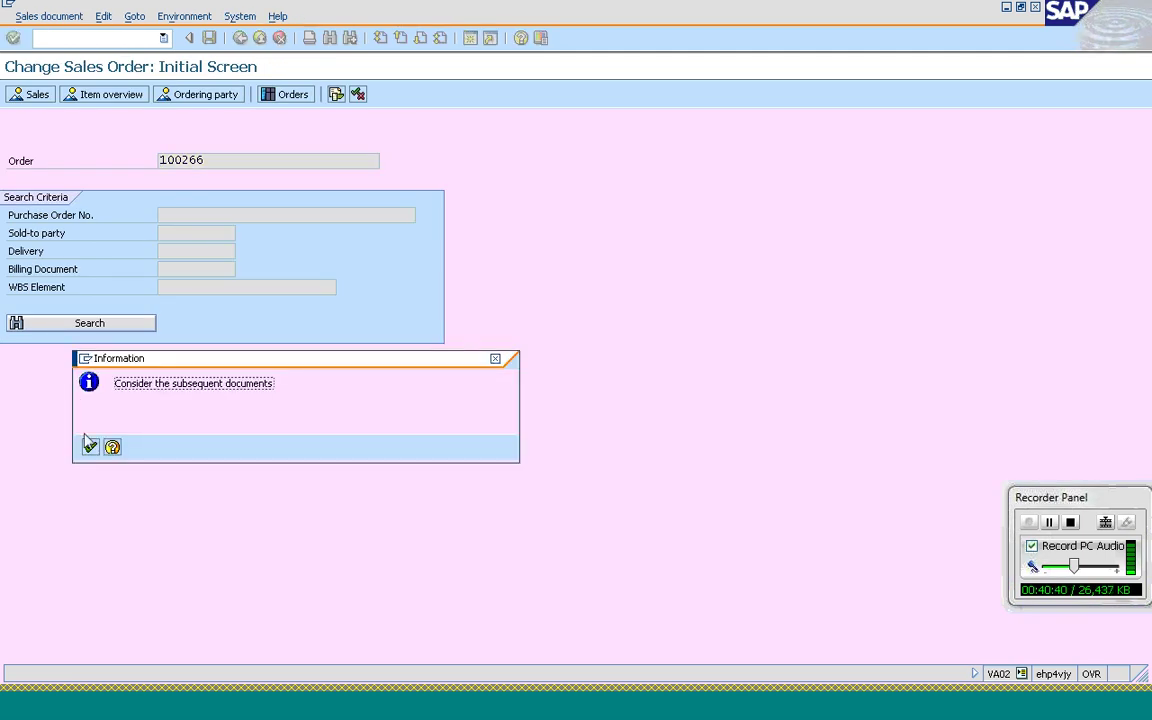
click(90, 448)
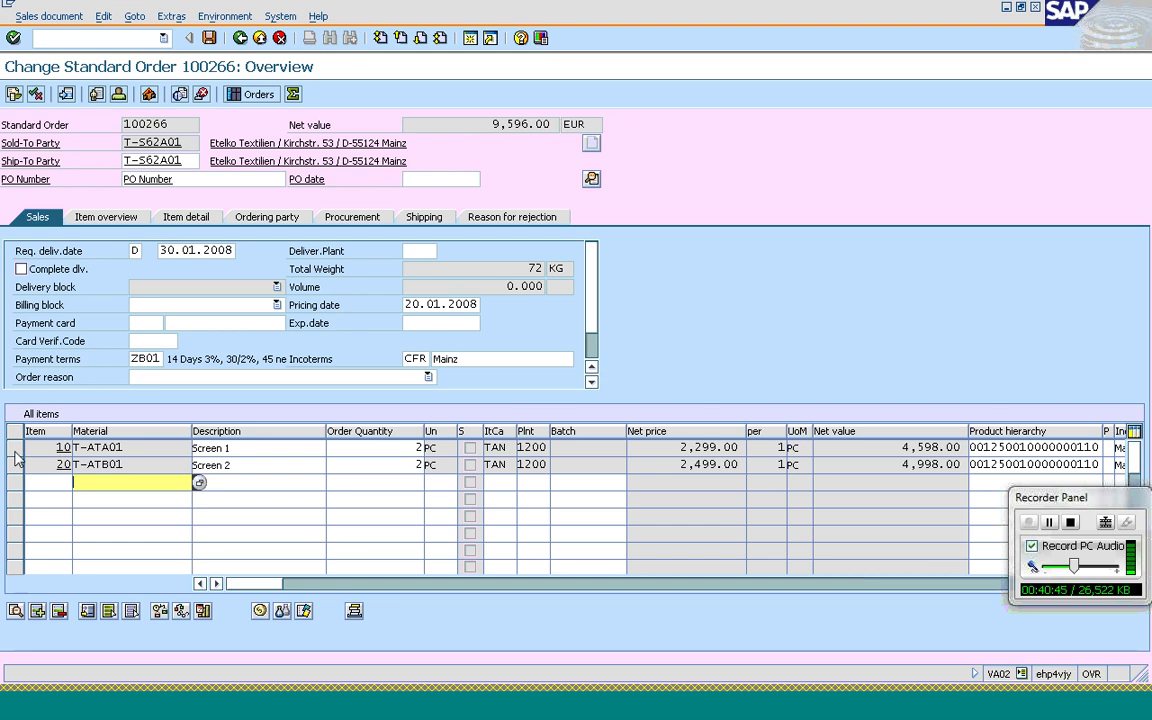
Step: Examine the pricing conditions of order item 10, material T-ATA01, including its output tax
click(15, 448)
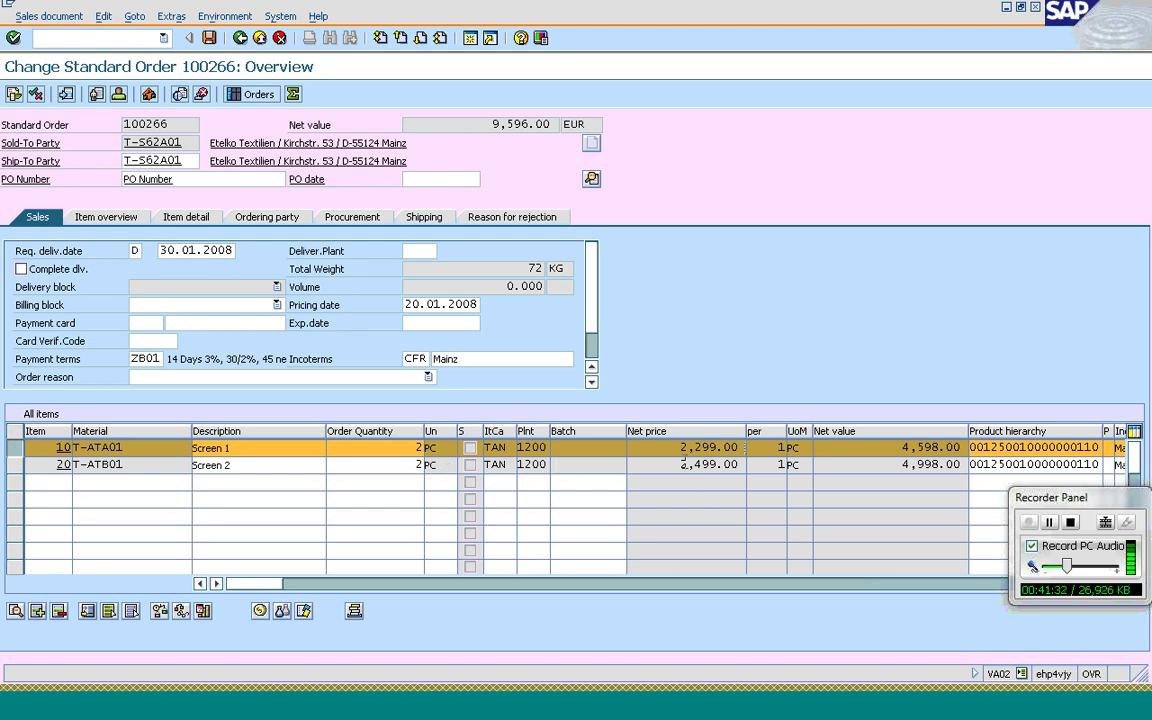
click(260, 611)
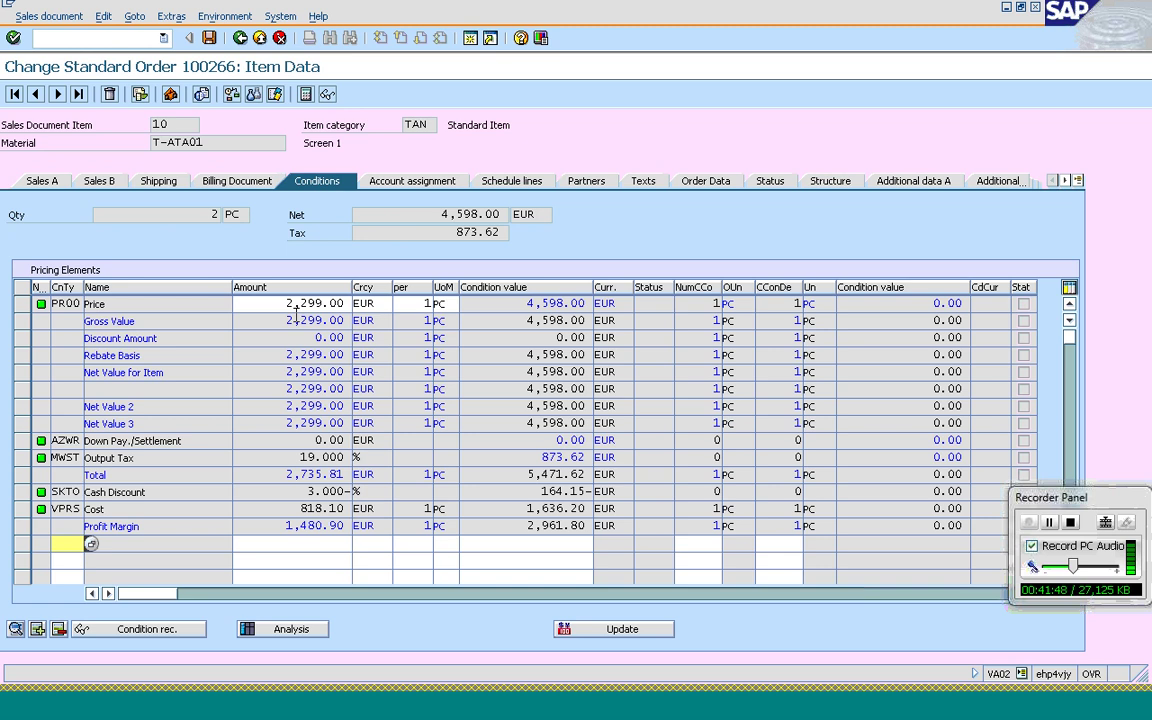
click(298, 457)
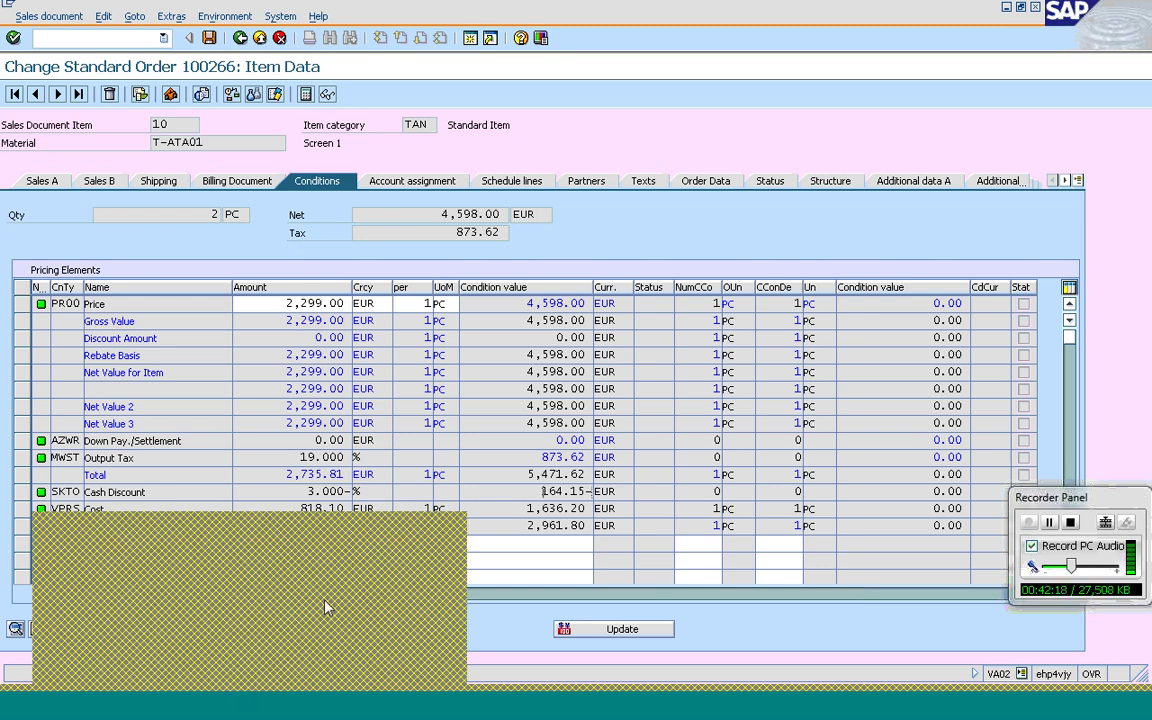
Step: Consult the Sales Order Processing slide, return to SAP and examine the schedule lines and confirmed quantity of order item 10
key(alt+Tab)
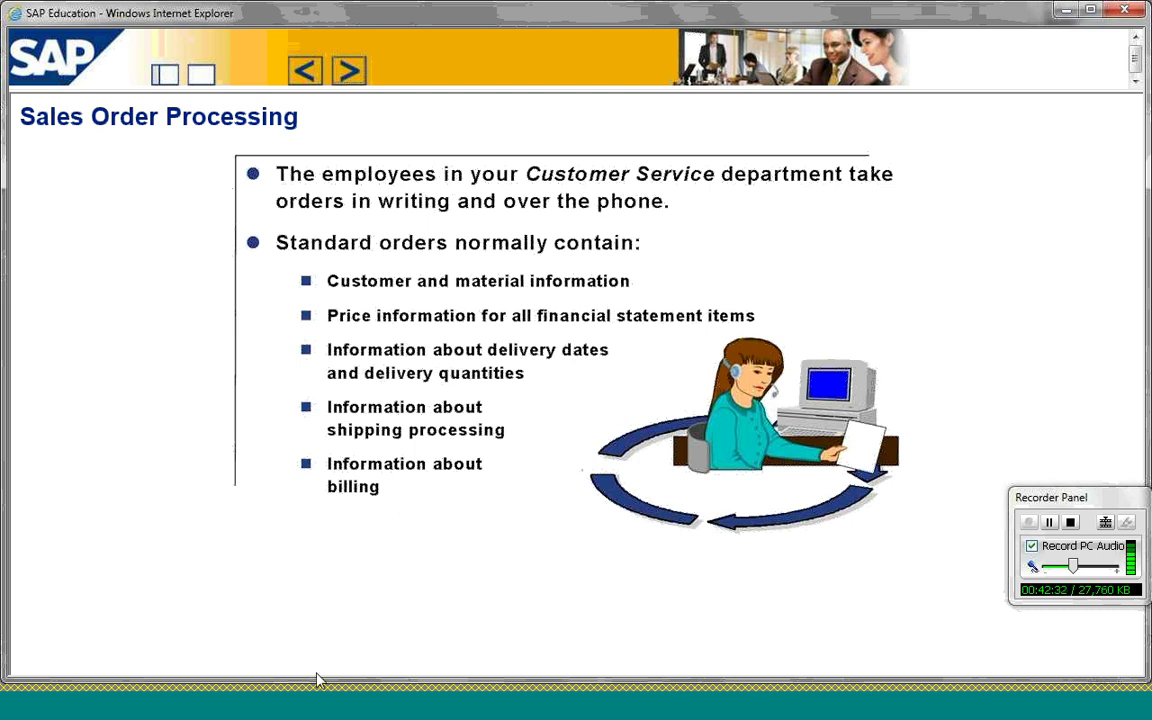
click(303, 716)
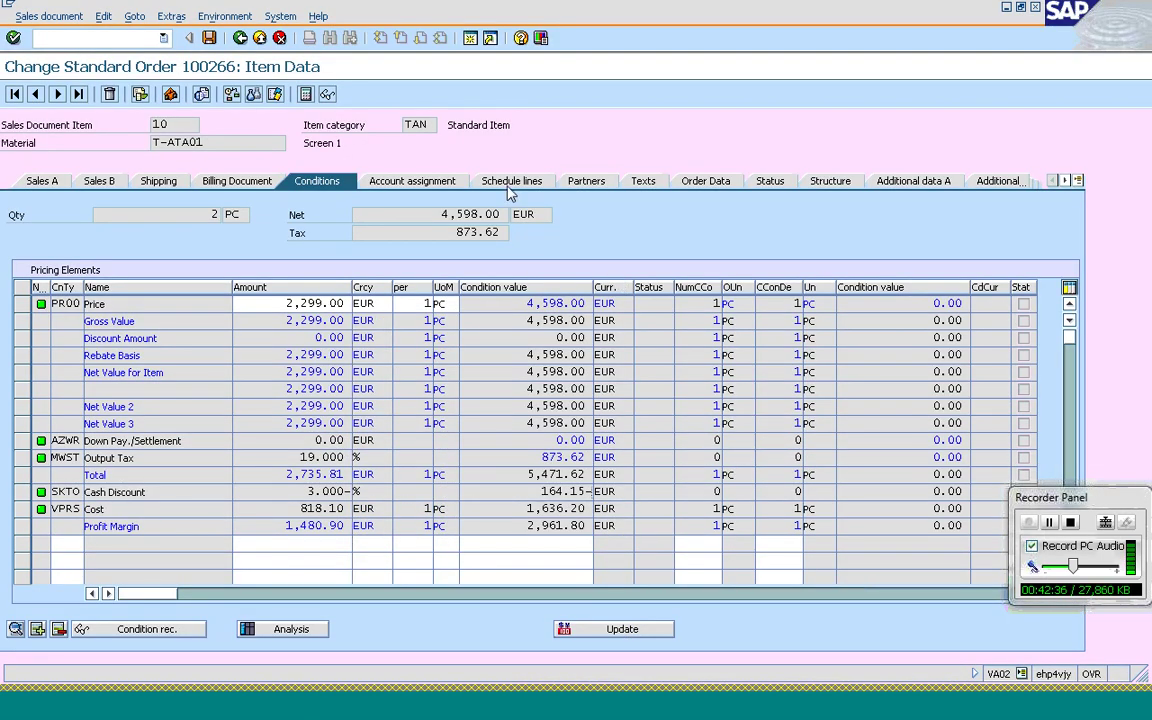
click(510, 190)
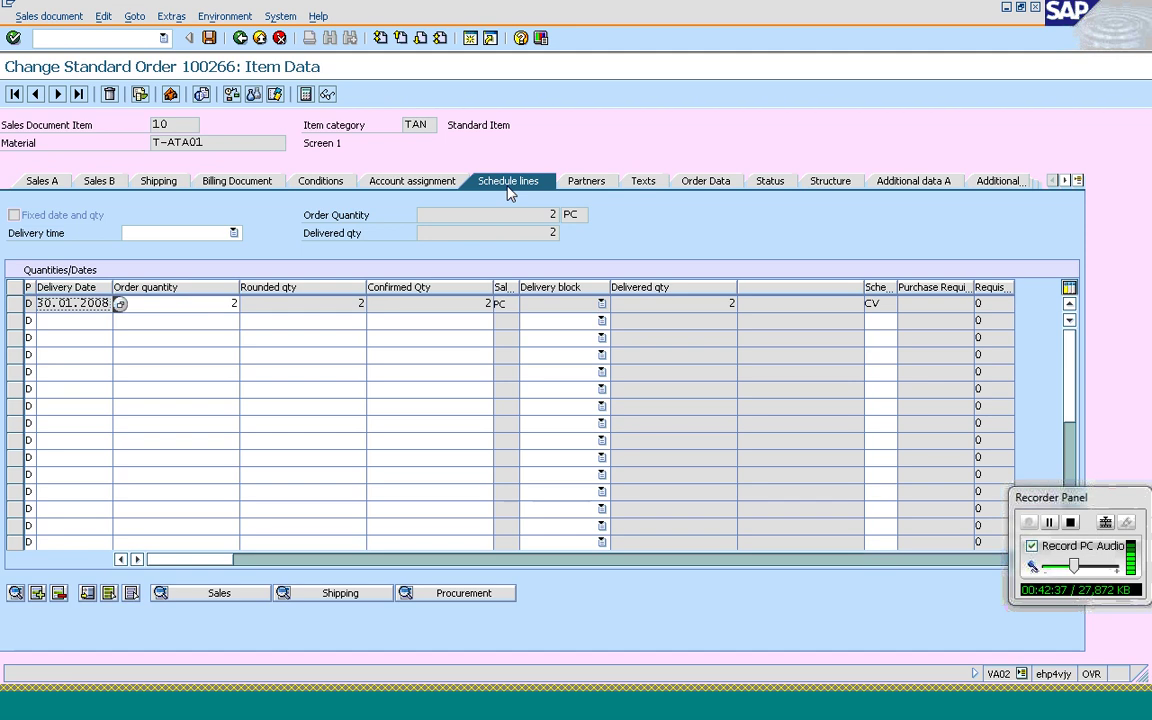
click(451, 310)
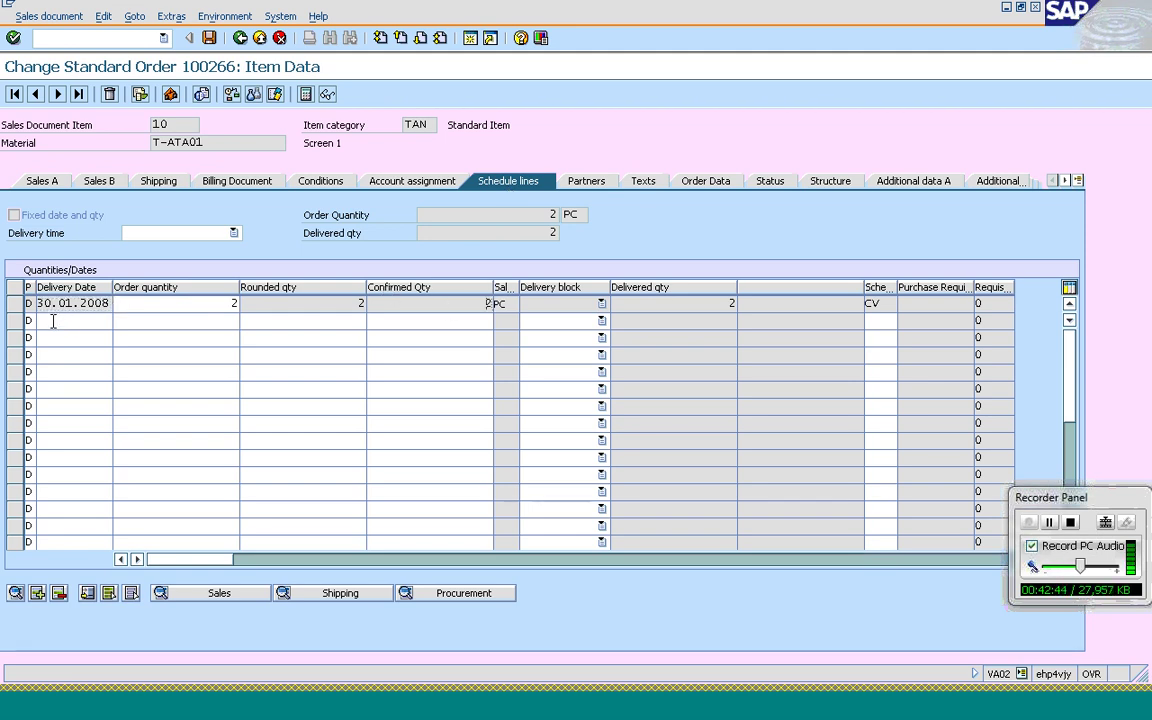
Step: Consult the Sales Order Processing slide, return to SAP and examine the plant, shipping point and route of order item 10
mouse_move(250, 719)
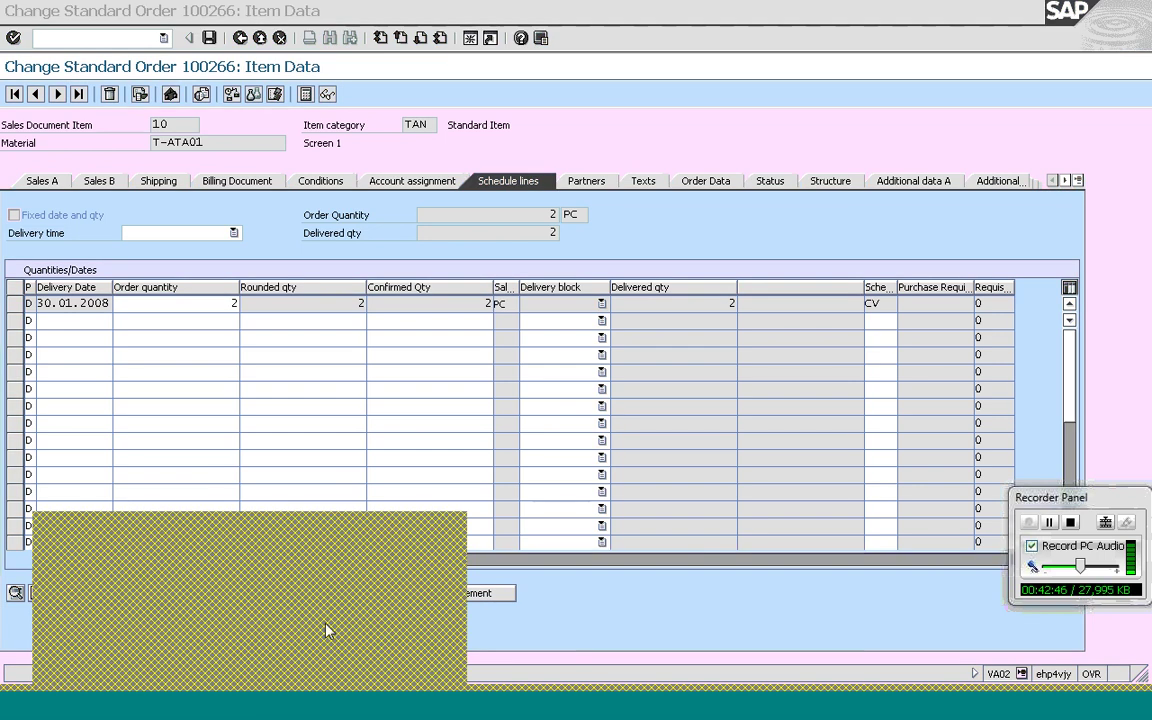
click(327, 630)
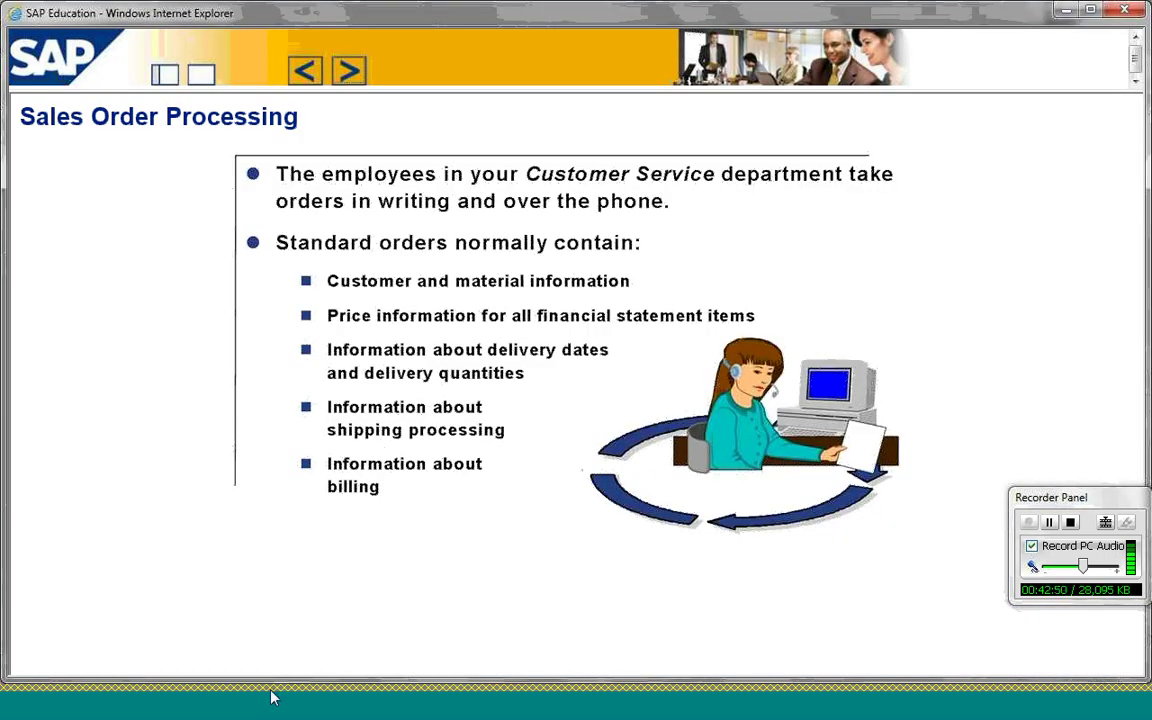
mouse_move(296, 715)
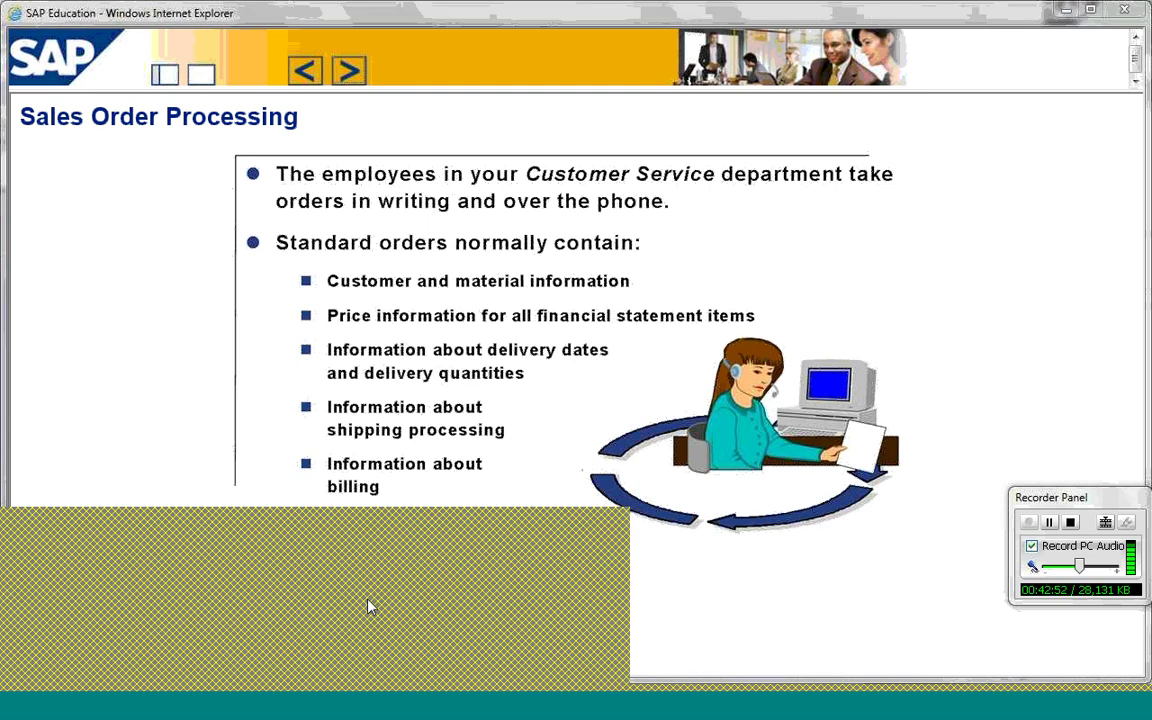
click(368, 607)
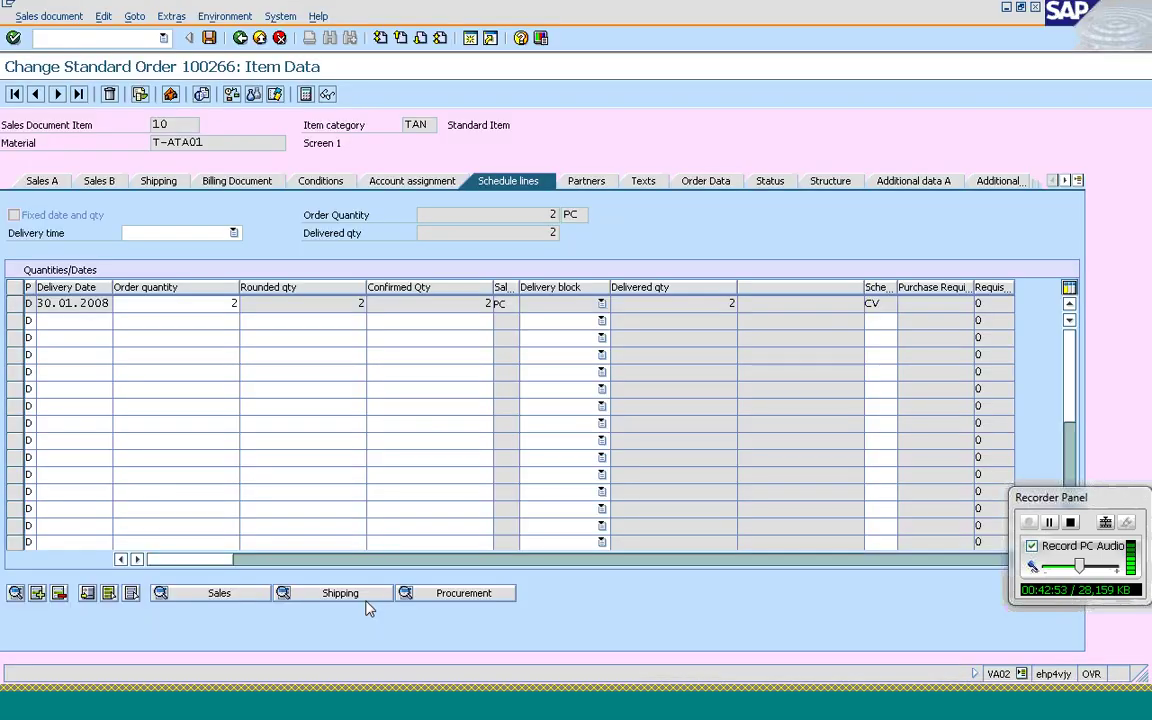
click(160, 181)
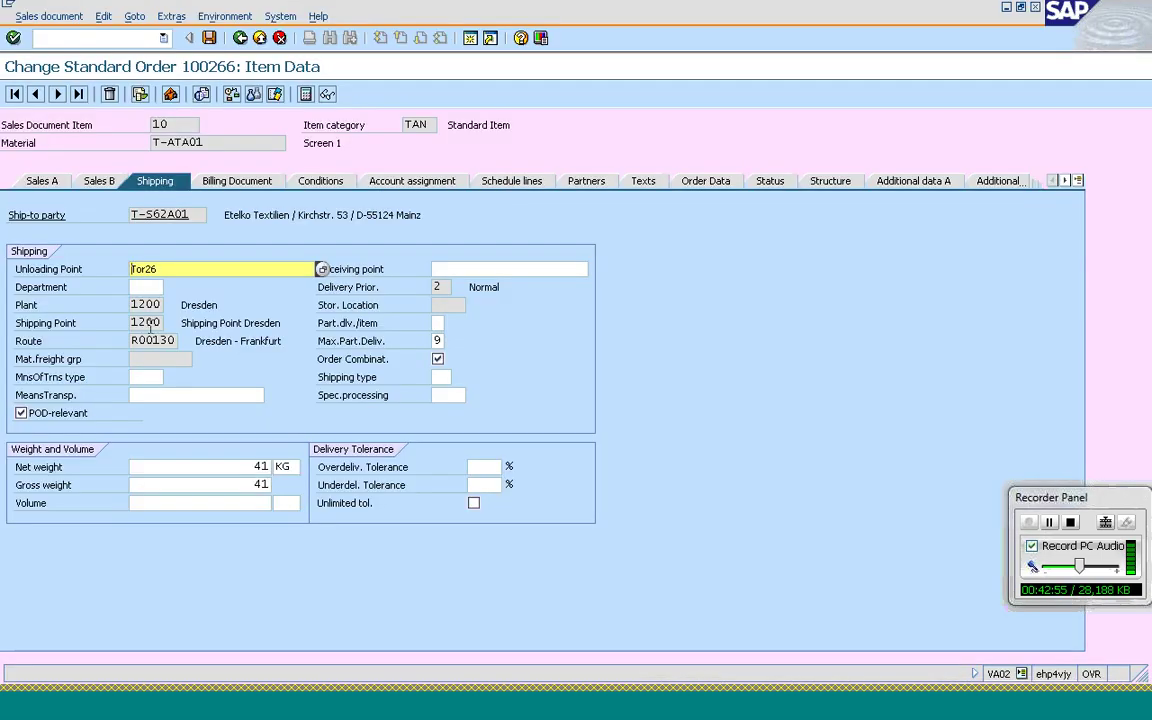
click(141, 296)
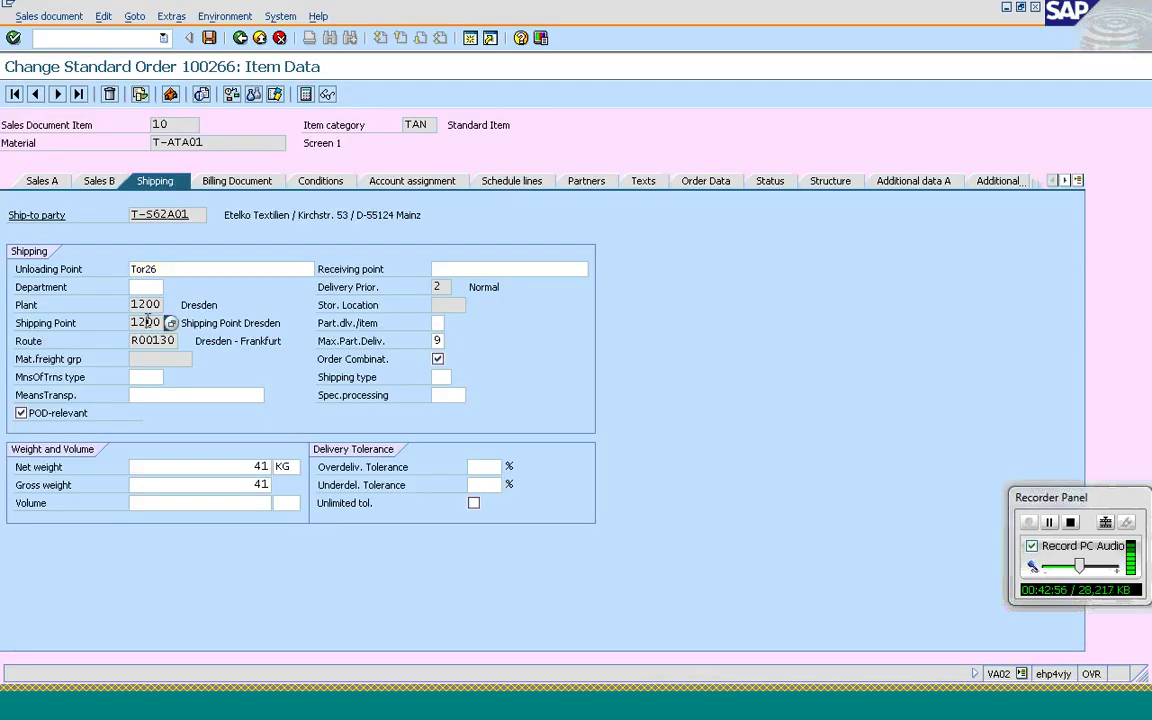
click(141, 302)
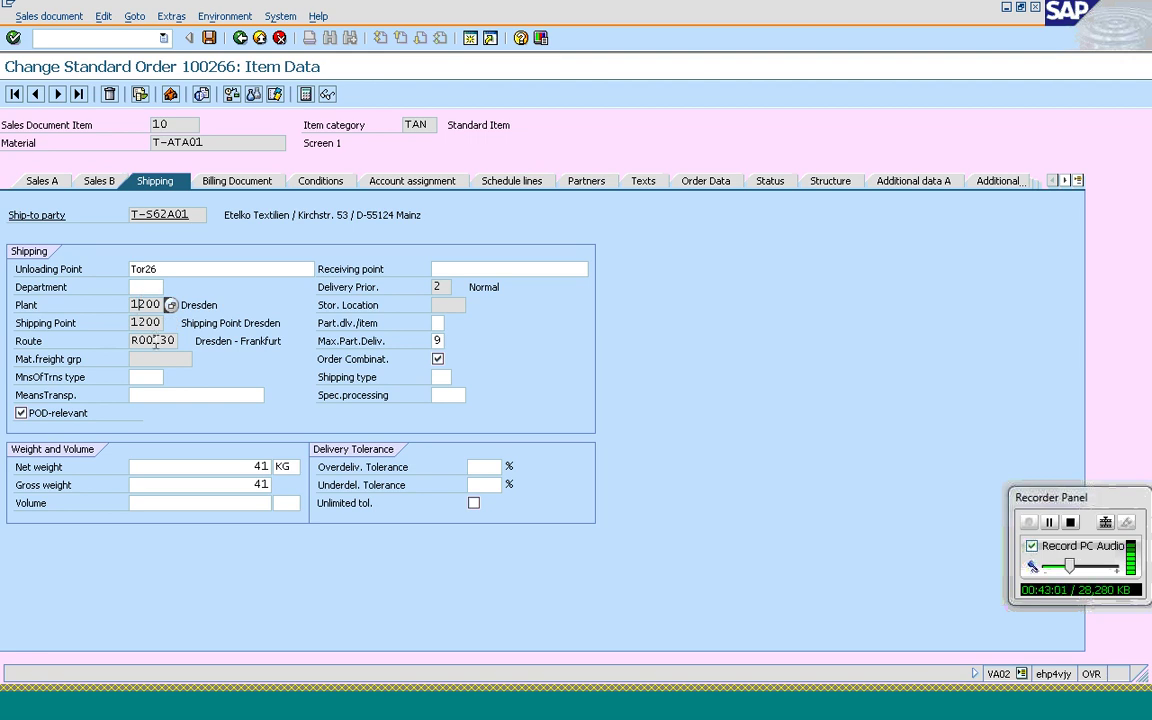
click(155, 340)
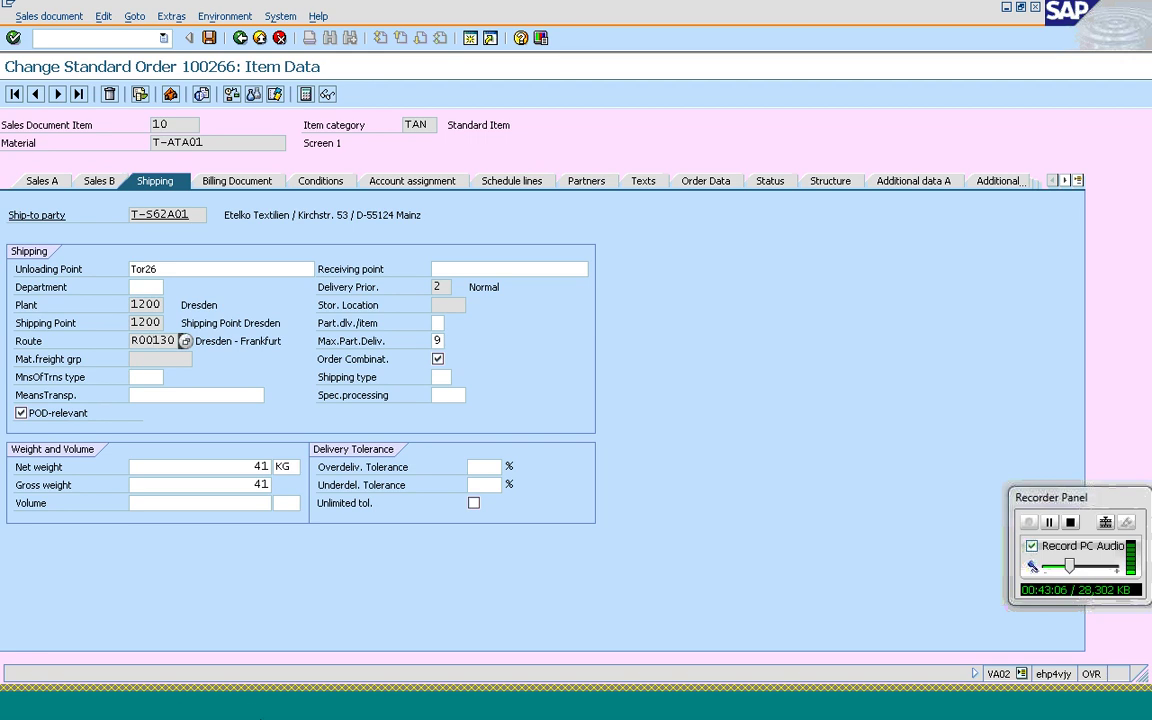
Step: Check the billing information point on the Sales Order Processing slide in Internet Explorer and return to the SAP order
click(247, 713)
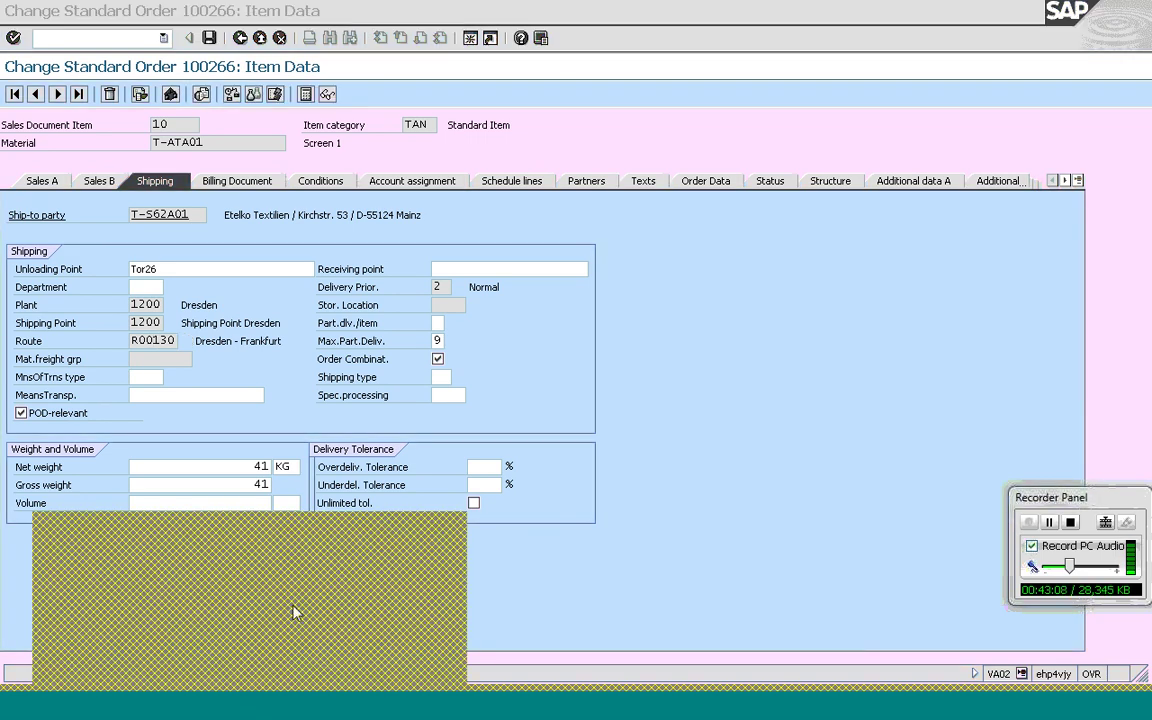
click(263, 544)
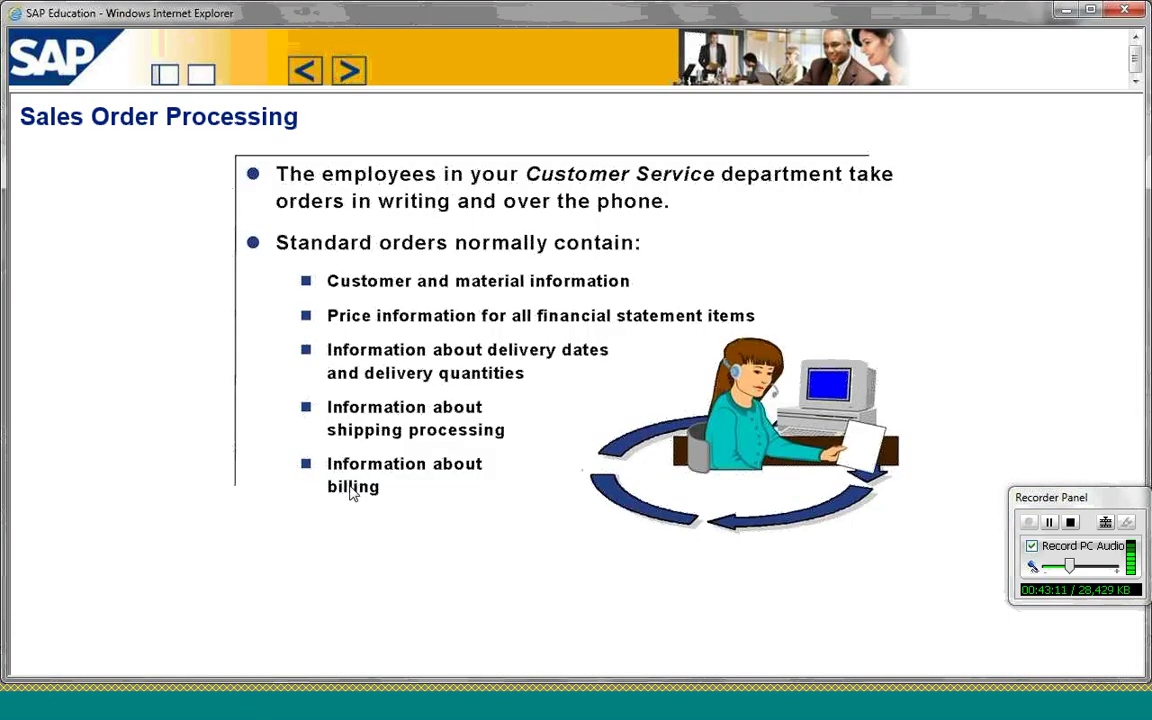
mouse_move(253, 704)
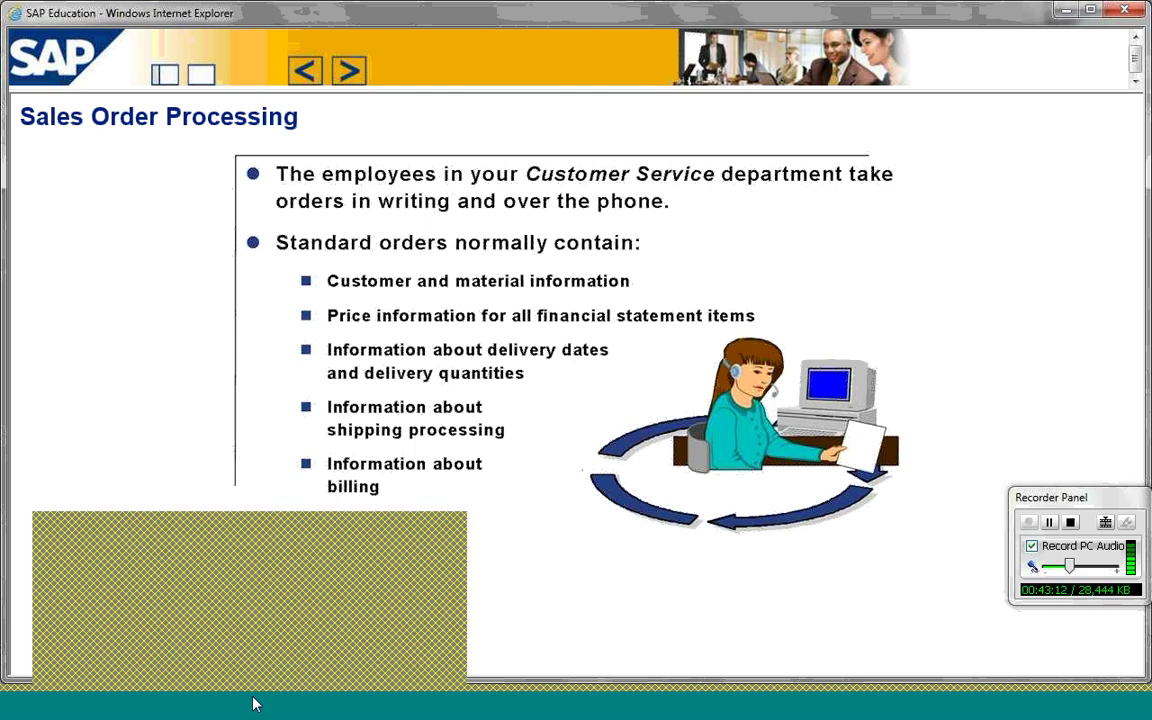
click(343, 612)
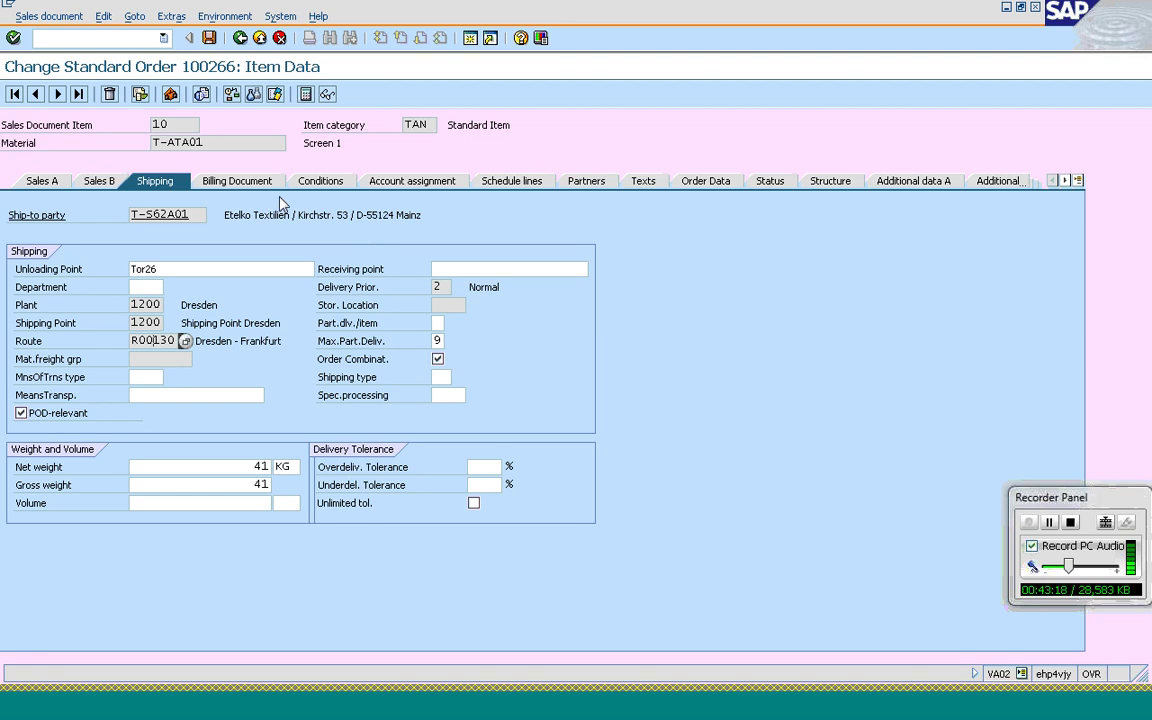
Step: Open the order's header data and examine the Incoterms and terms of payment in its billing document details, accepting the billing plan notices
click(239, 40)
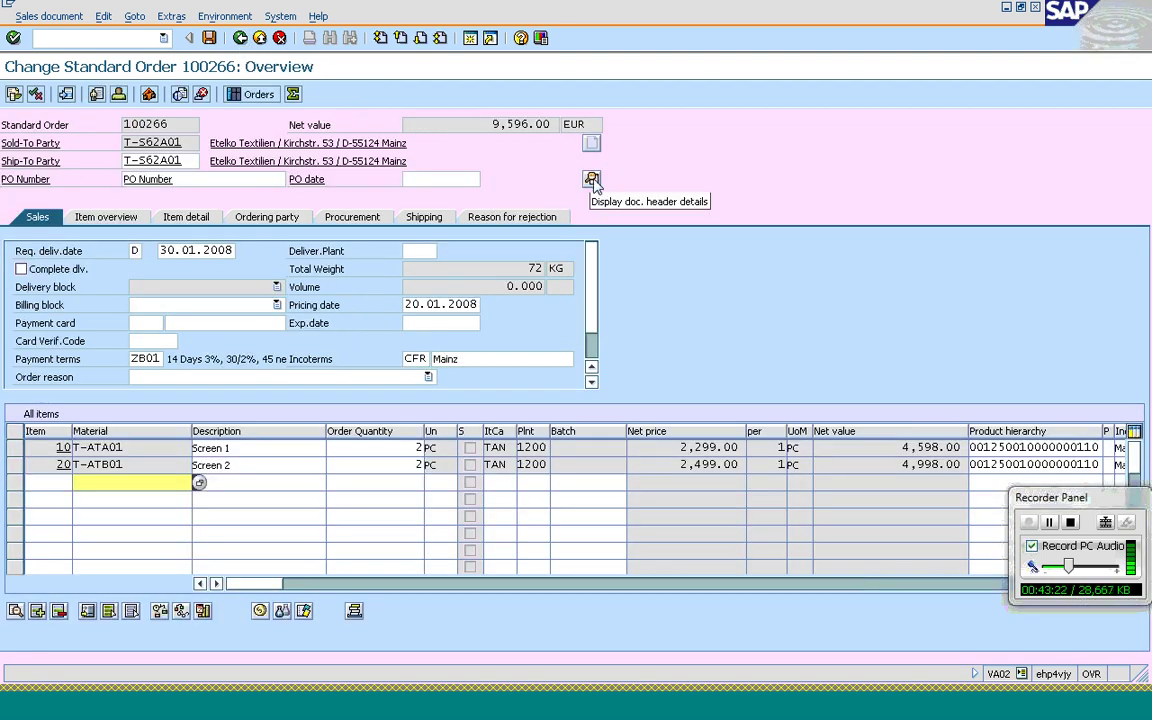
click(591, 179)
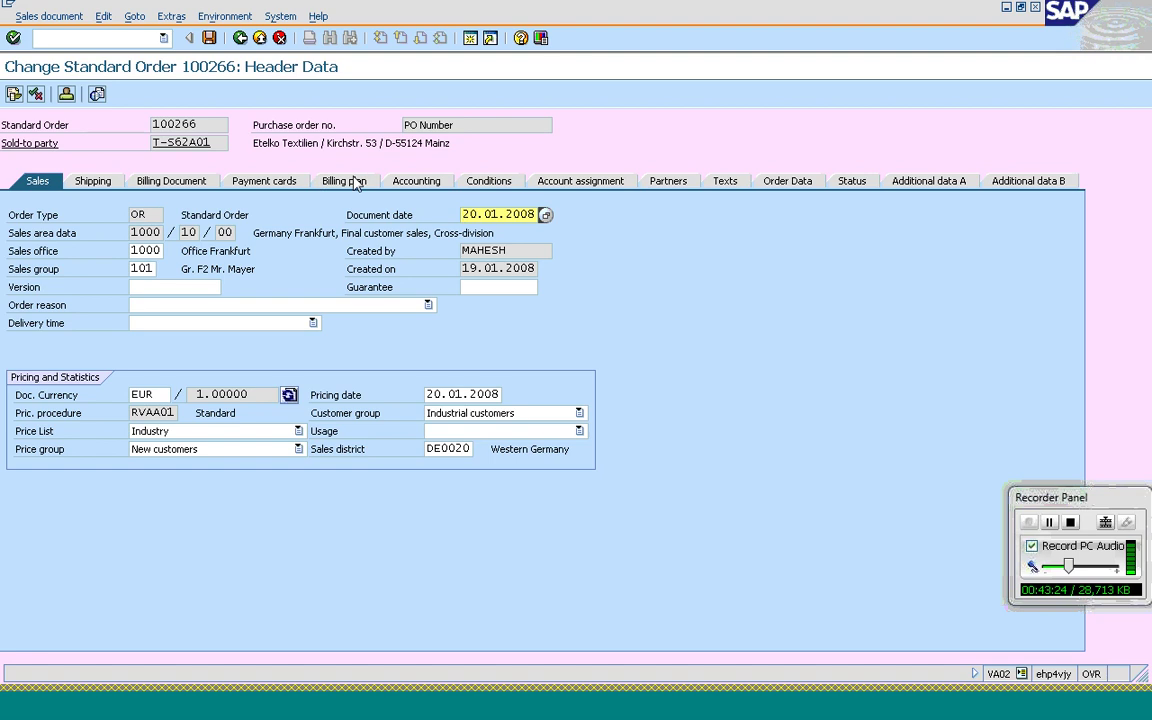
click(190, 182)
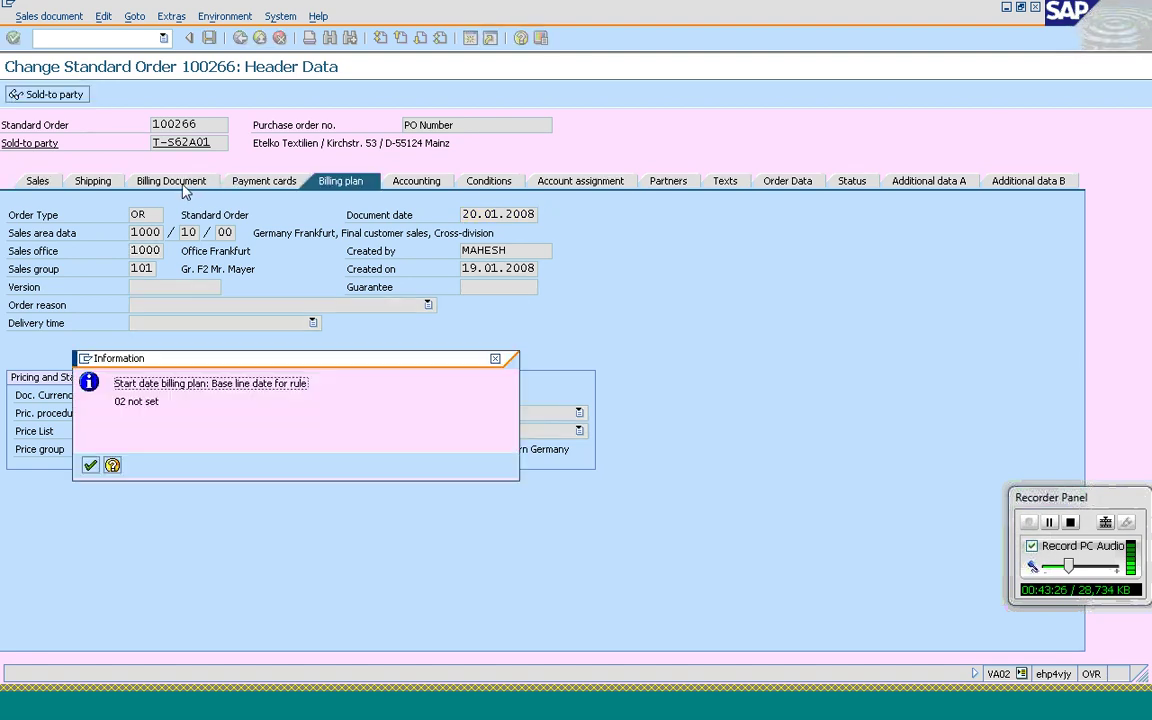
key(Return)
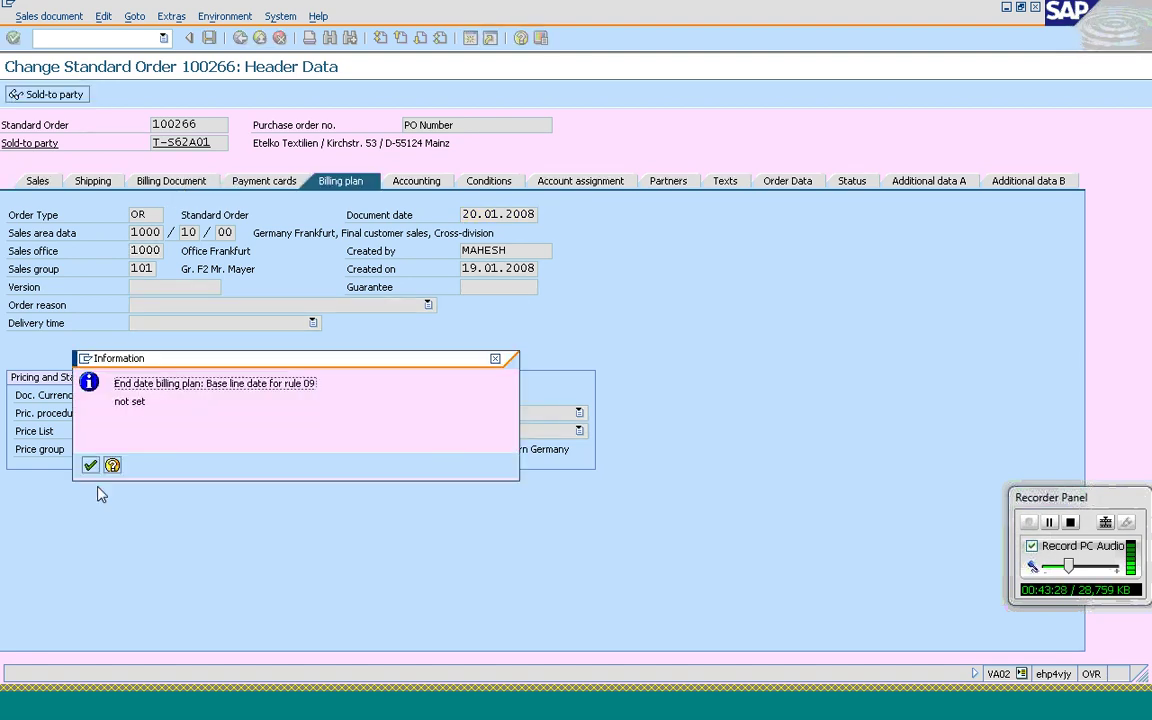
click(90, 466)
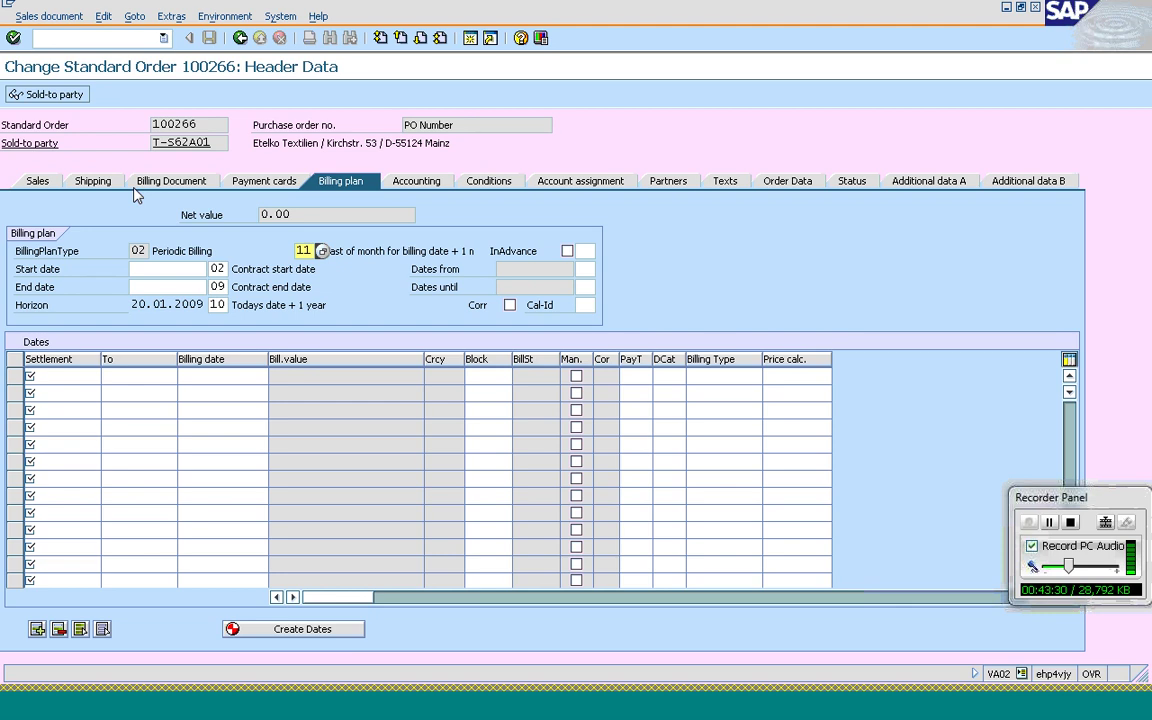
click(160, 181)
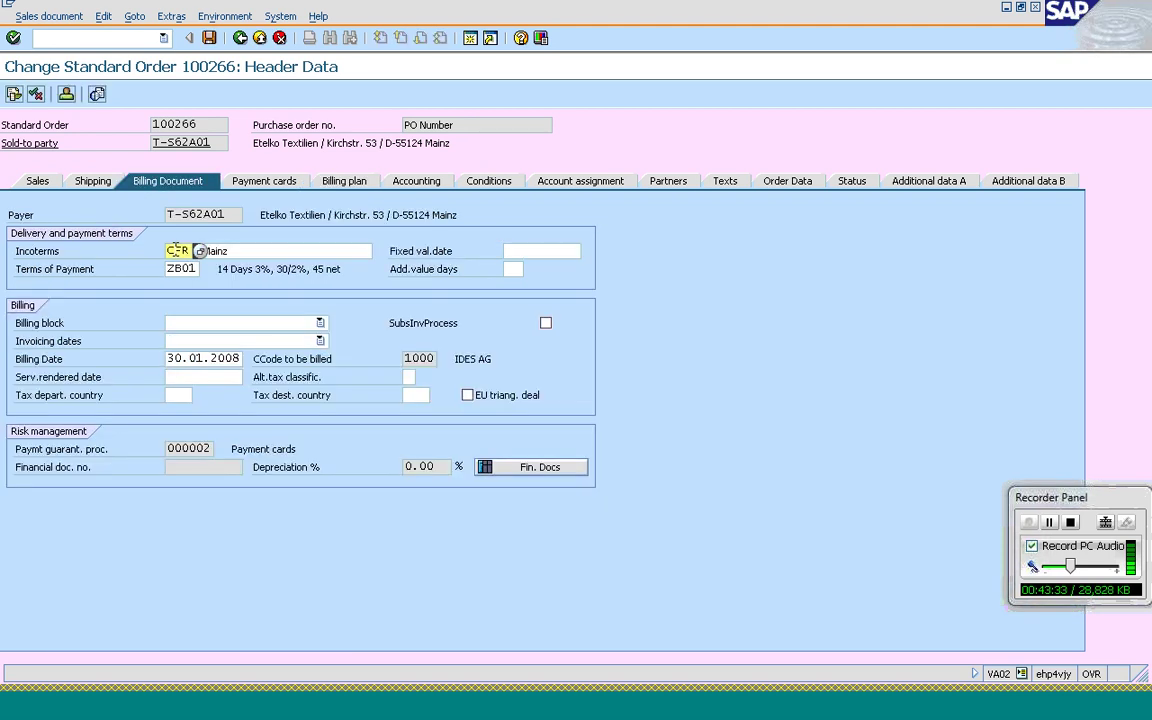
click(180, 270)
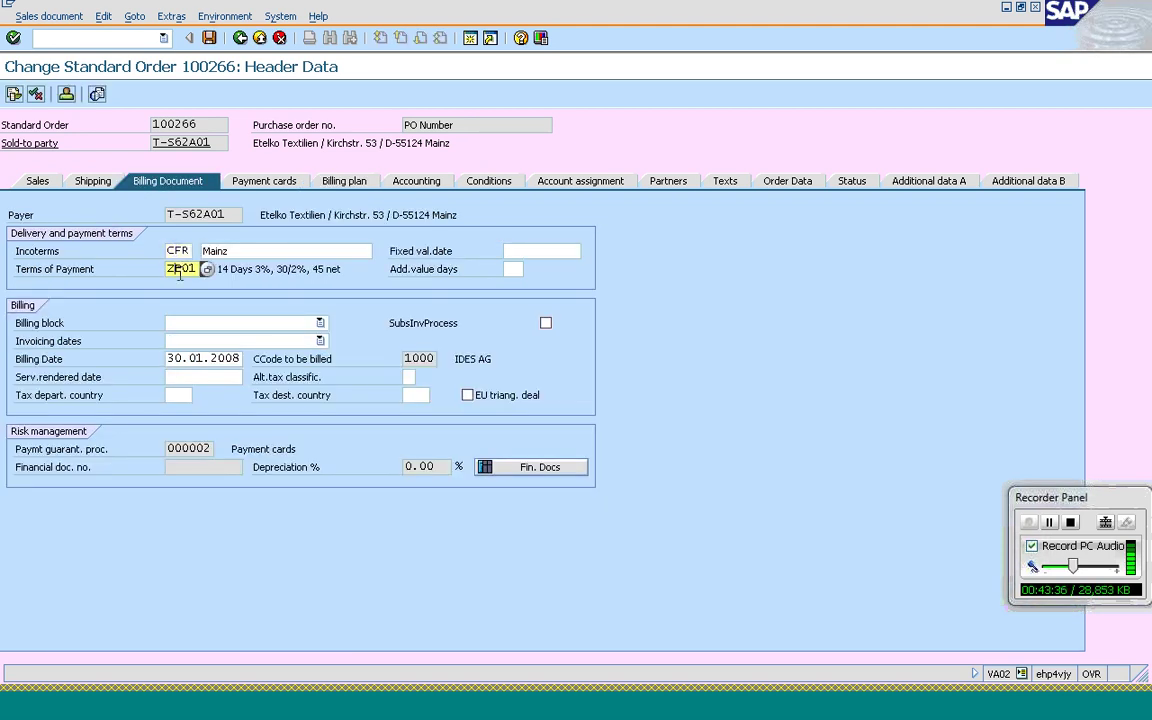
click(178, 251)
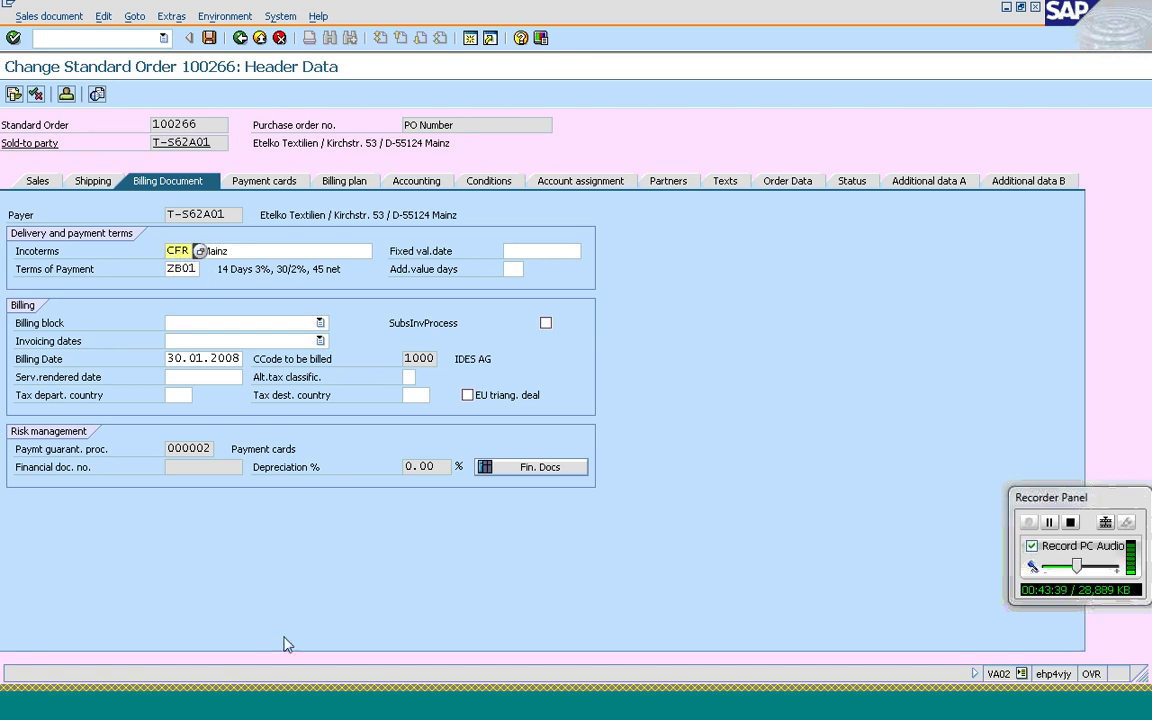
Step: Page the SAP Education slides forward to Procurement, return to SAP and select the first schedule line of order item 10
key(alt+Tab)
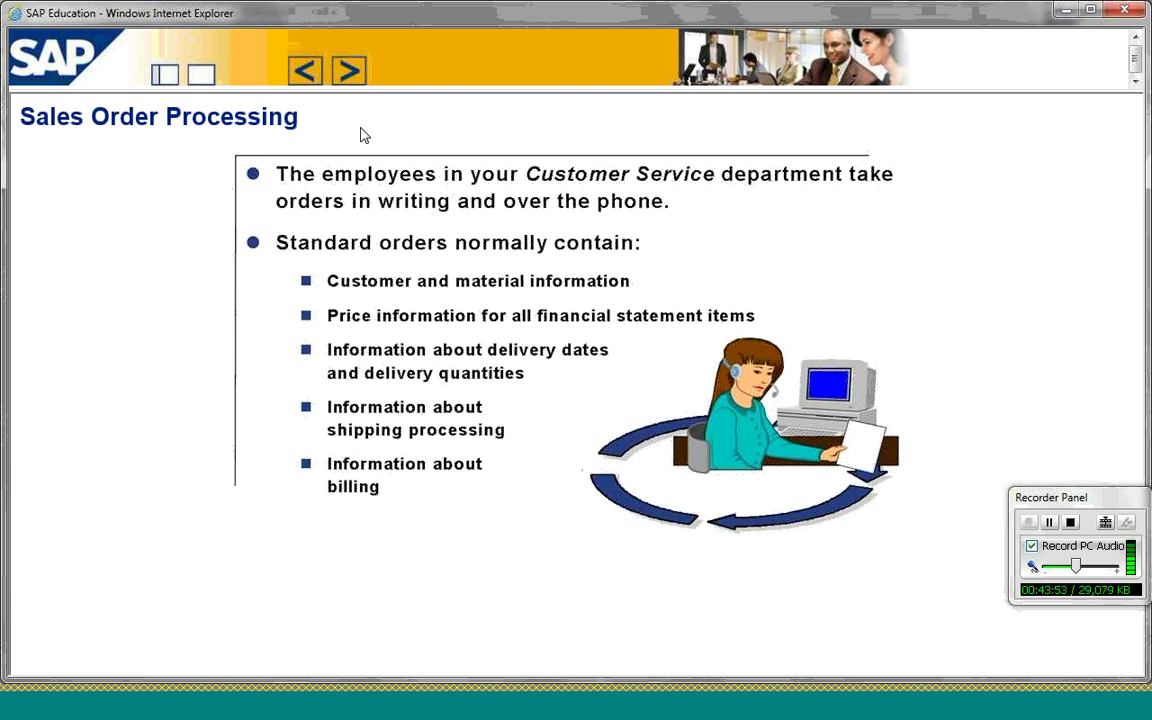
click(349, 72)
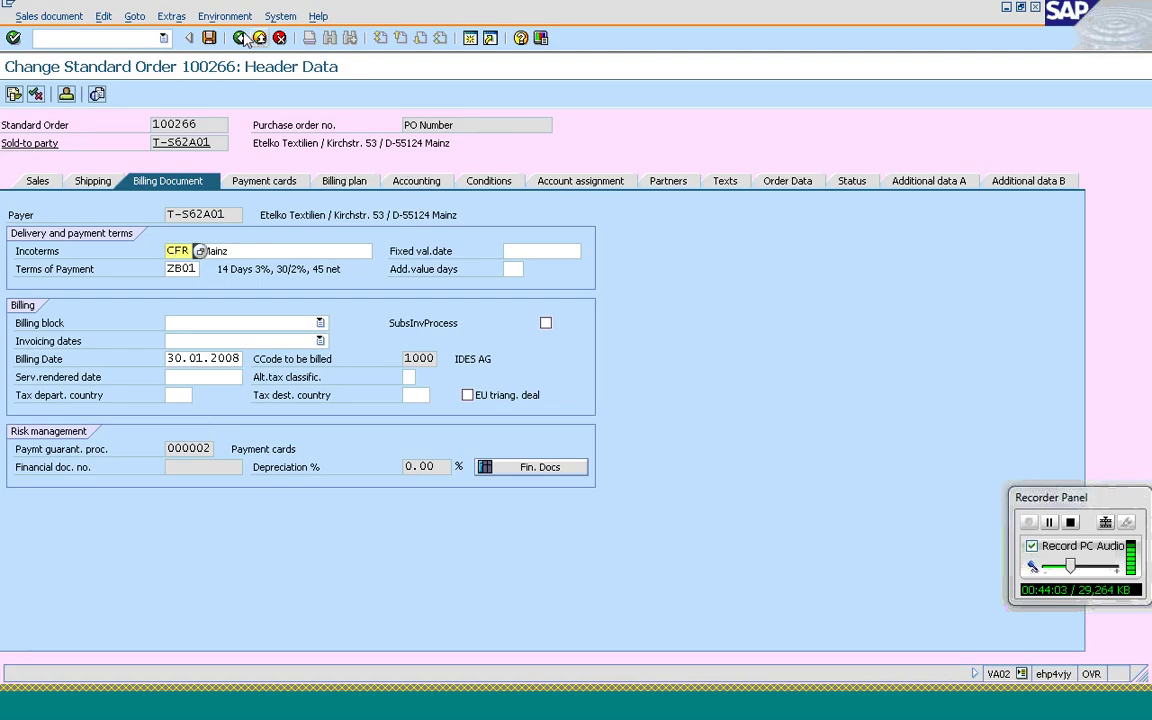
click(240, 38)
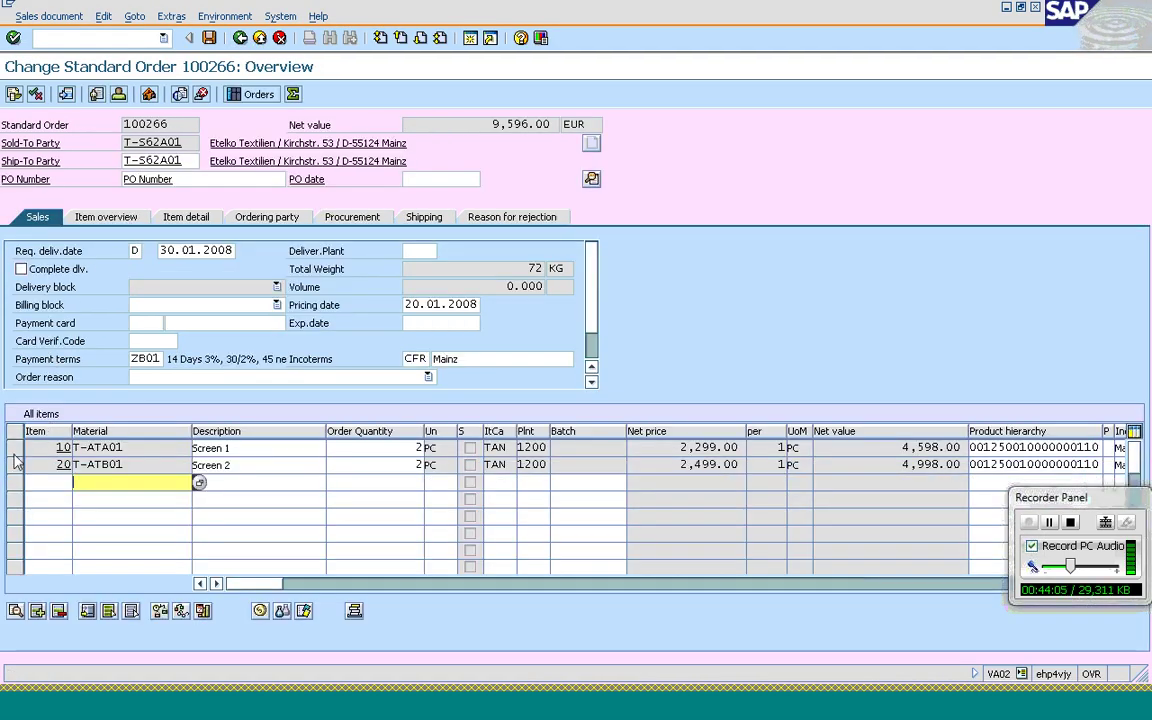
click(14, 449)
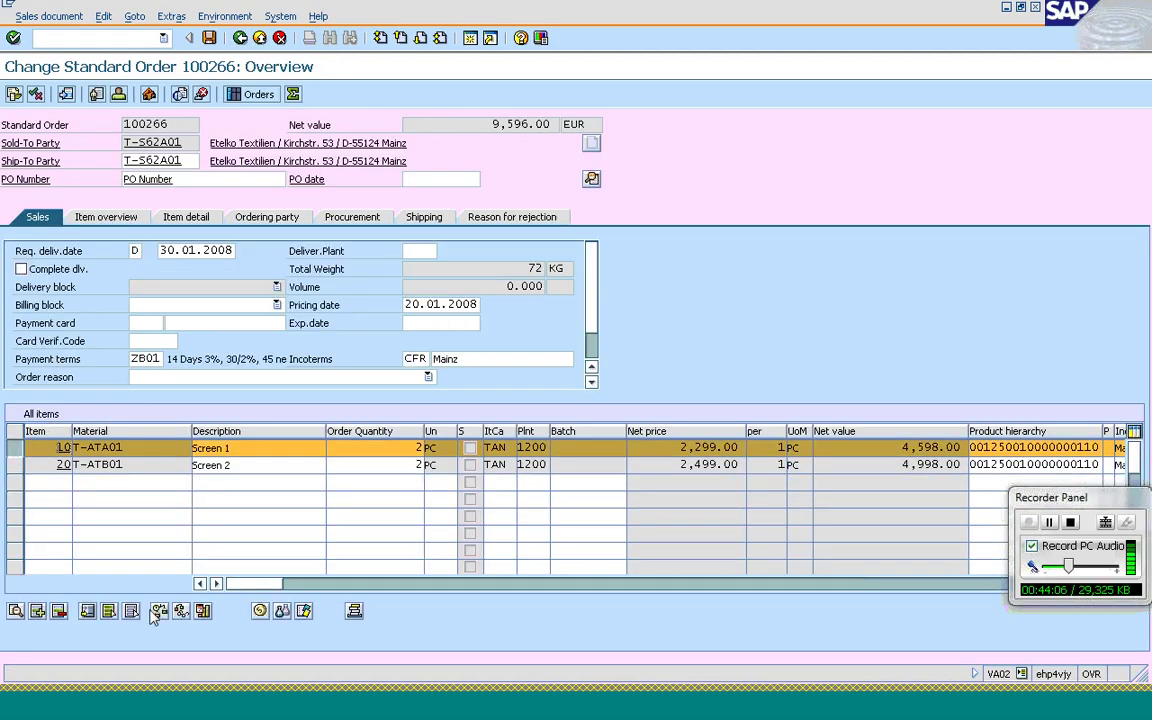
click(203, 611)
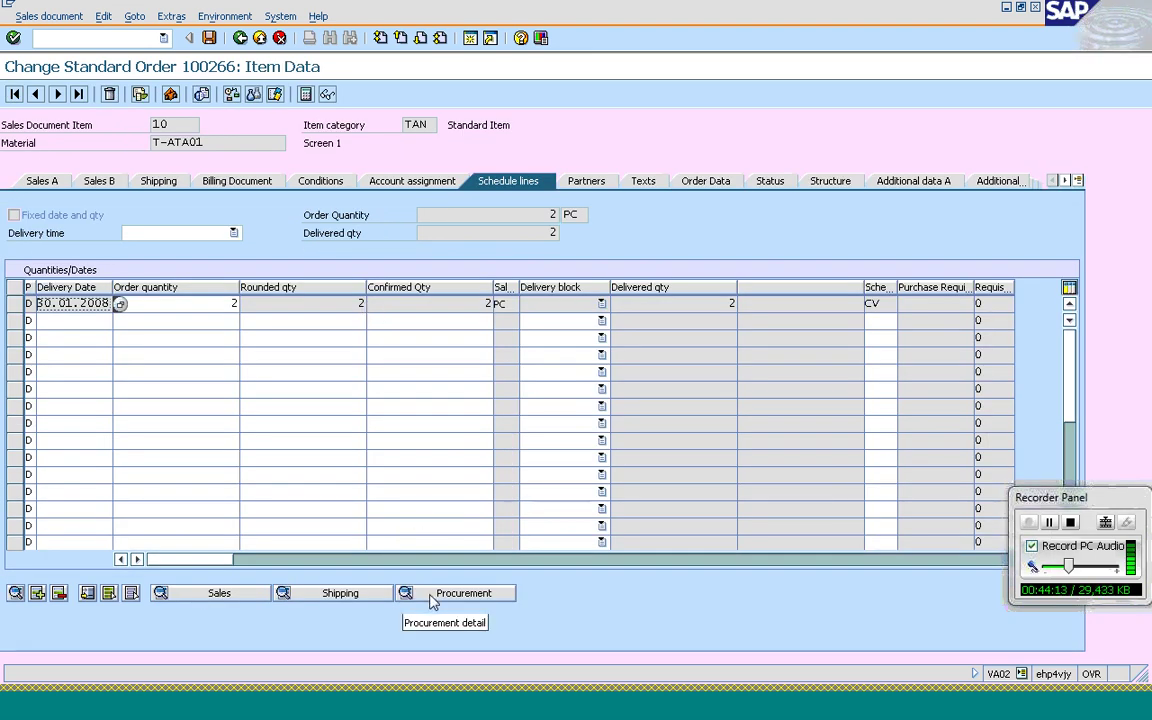
click(15, 308)
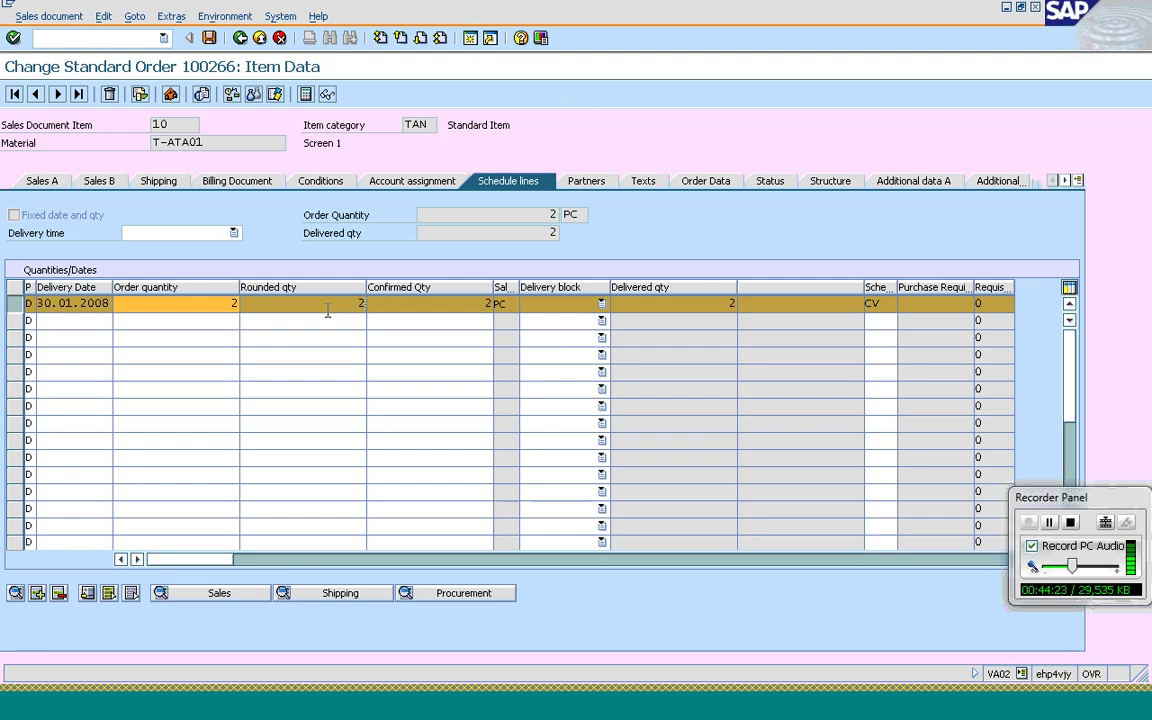
Step: Switch back to the SAP Education slides in Internet Explorer and page forward from Procurement to Shipping
click(258, 708)
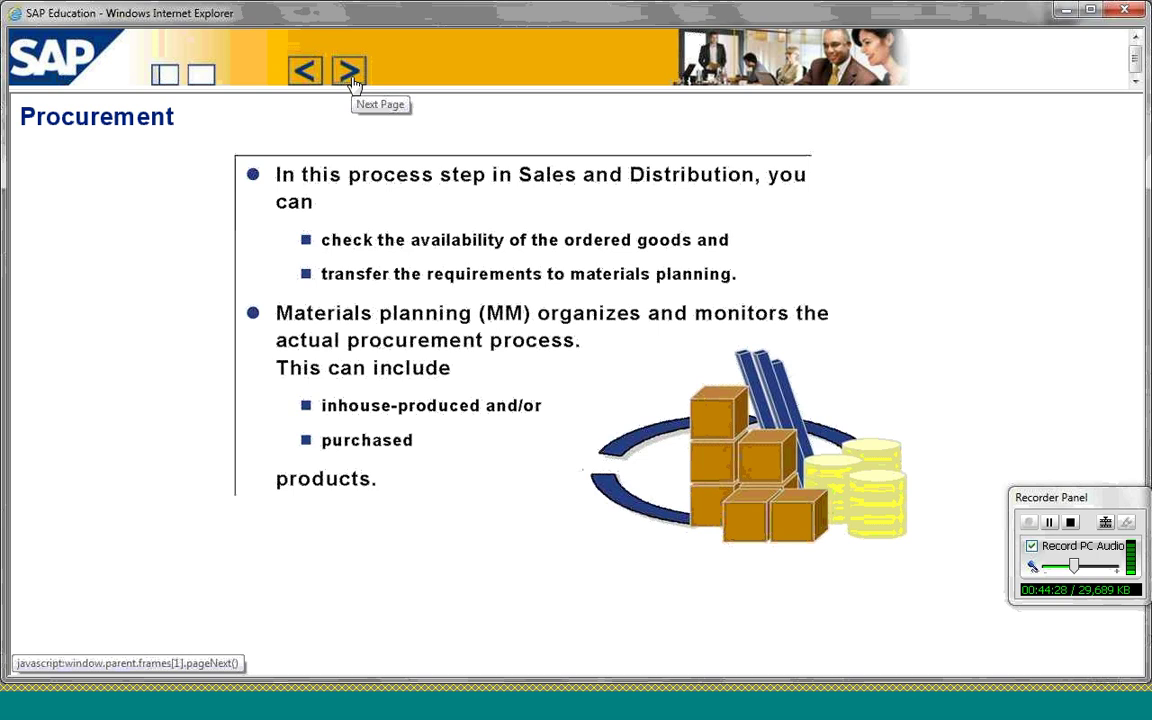
click(350, 76)
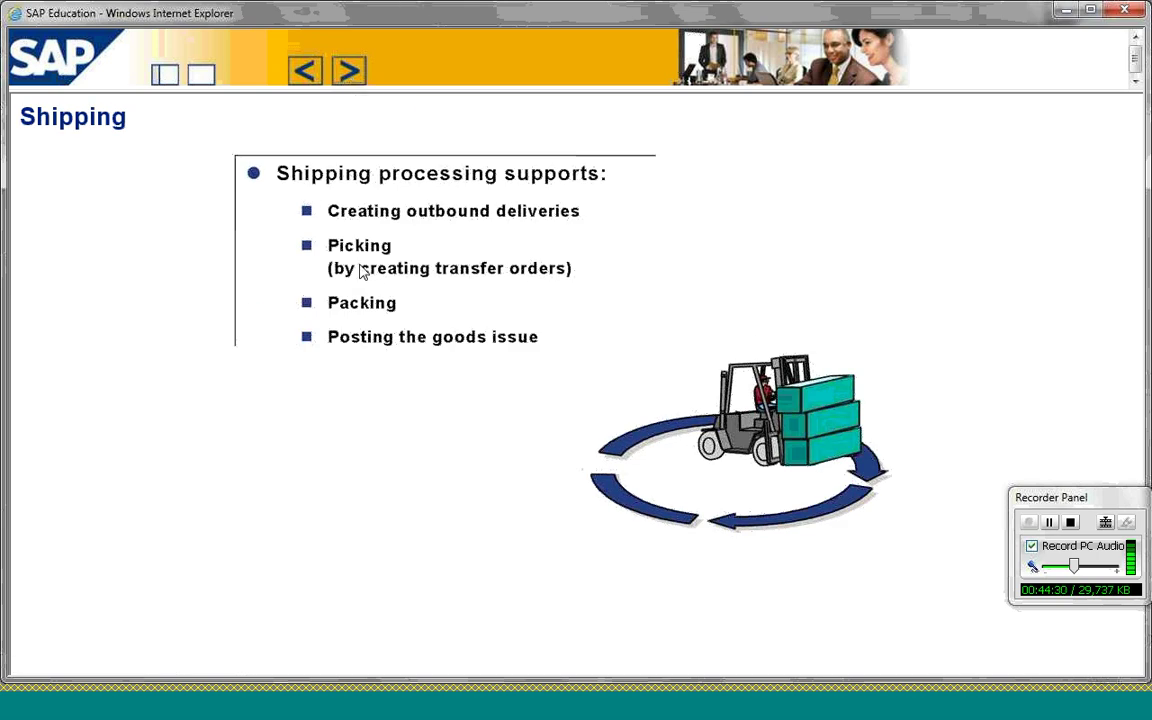